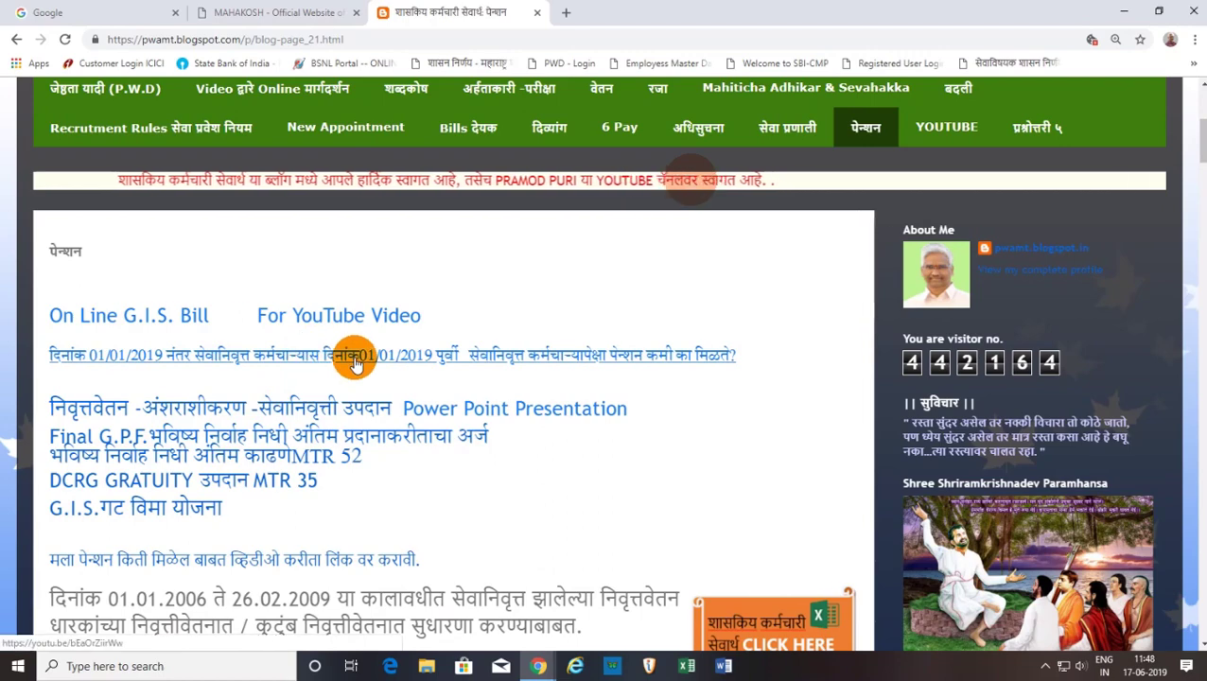
Scroll the blog page back to the top and switch to the Mahakosh portal tab.
scroll(355, 364, up, 4)
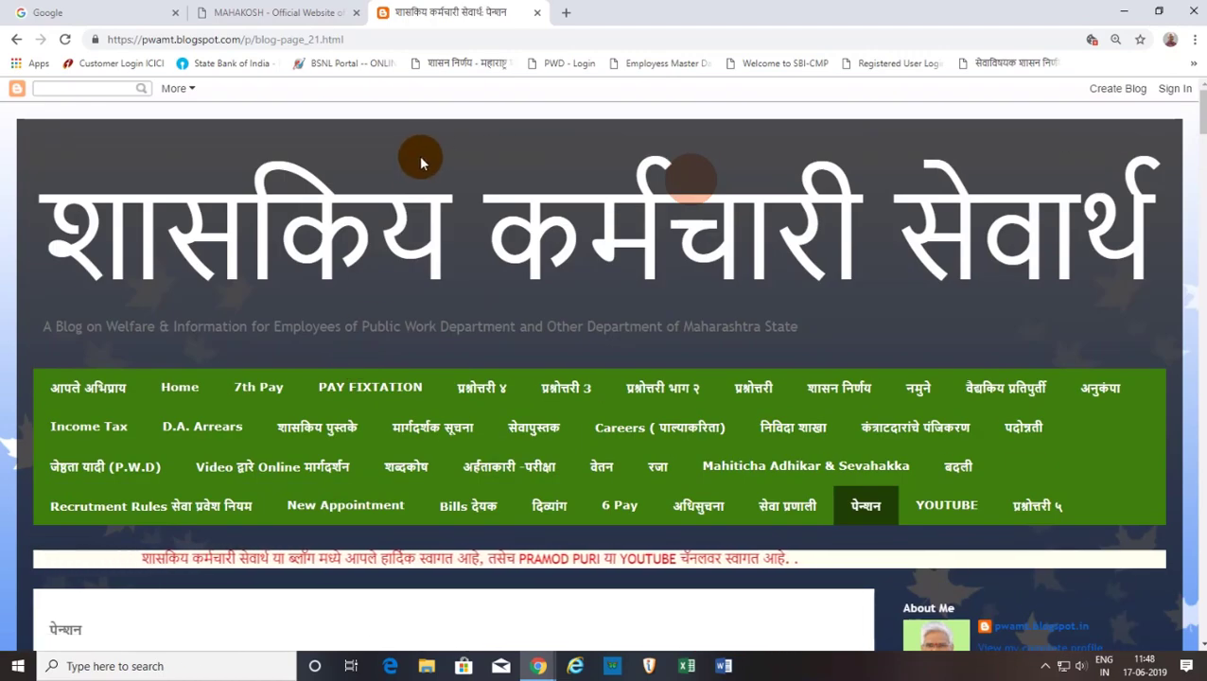
click(272, 19)
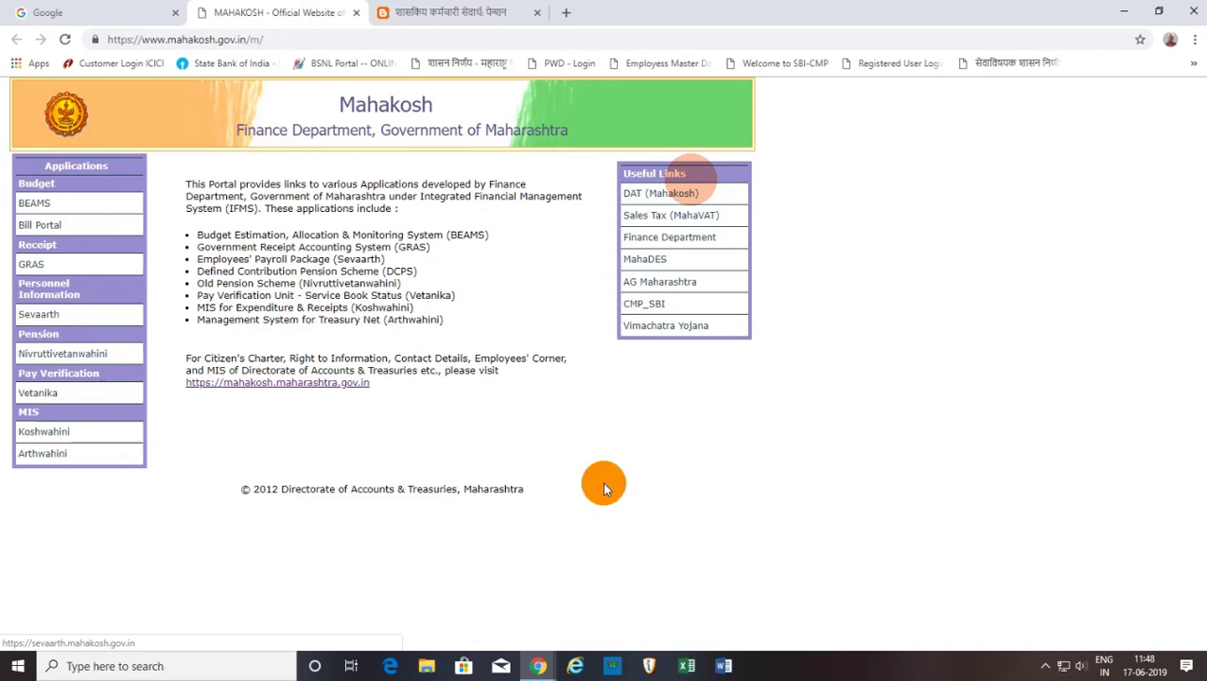
Launch Sevaarth from the Mahakosh portal and bring the signed-in IFMS window forward.
click(43, 315)
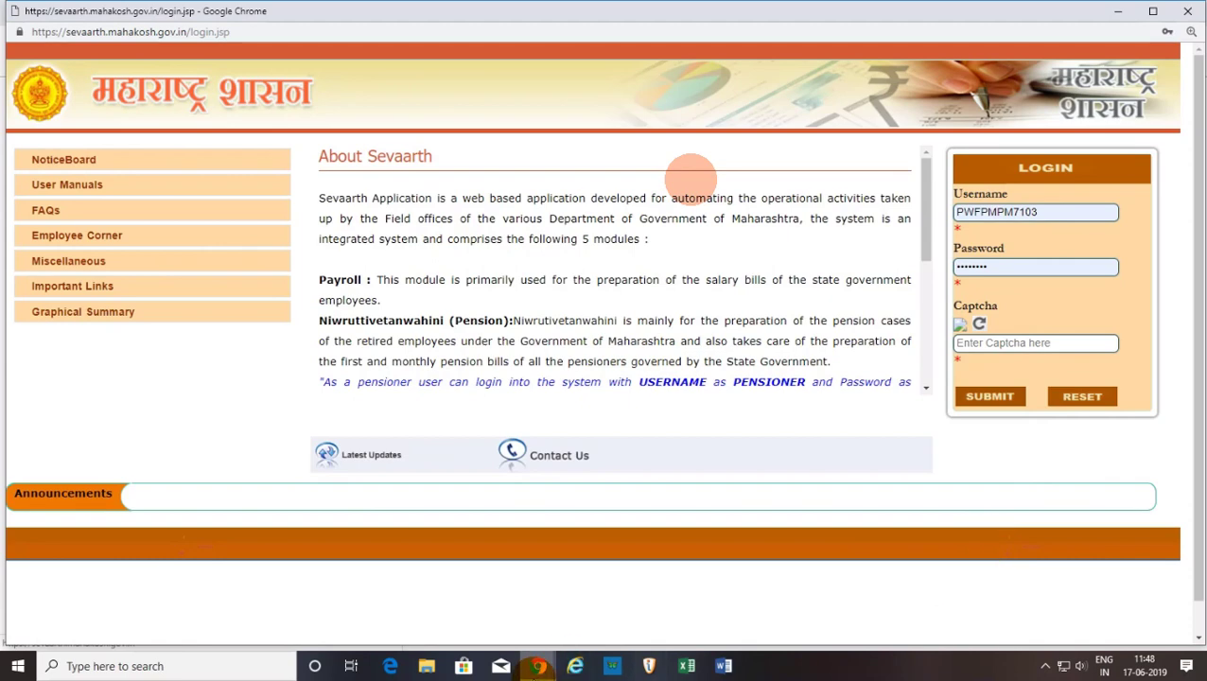
click(535, 659)
click(592, 623)
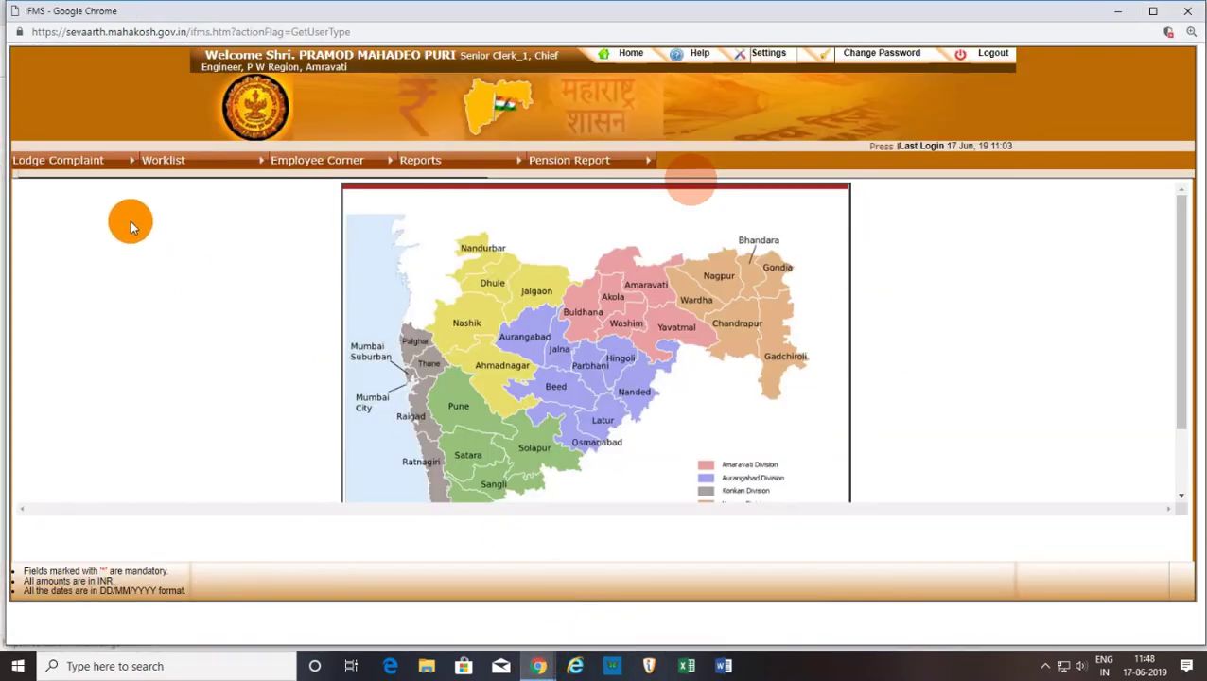
Try Worklist > Pension Processing > Inward Form and dismiss the service-unavailable alert.
click(185, 162)
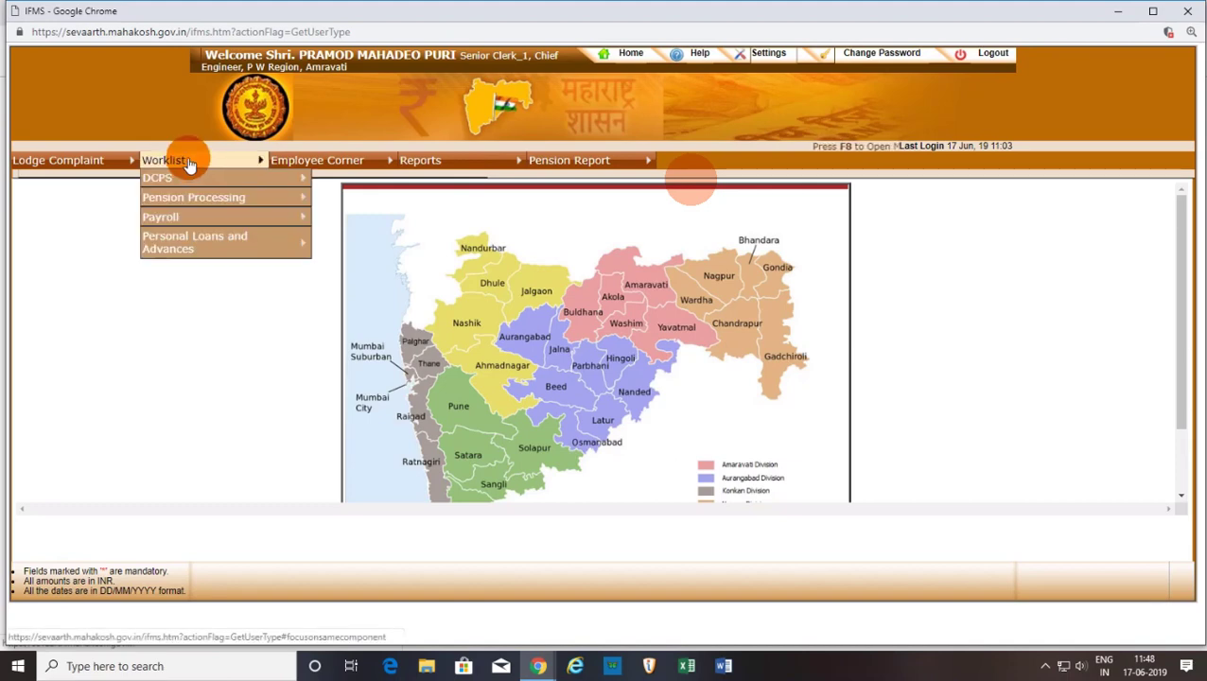
mouse_move(189, 196)
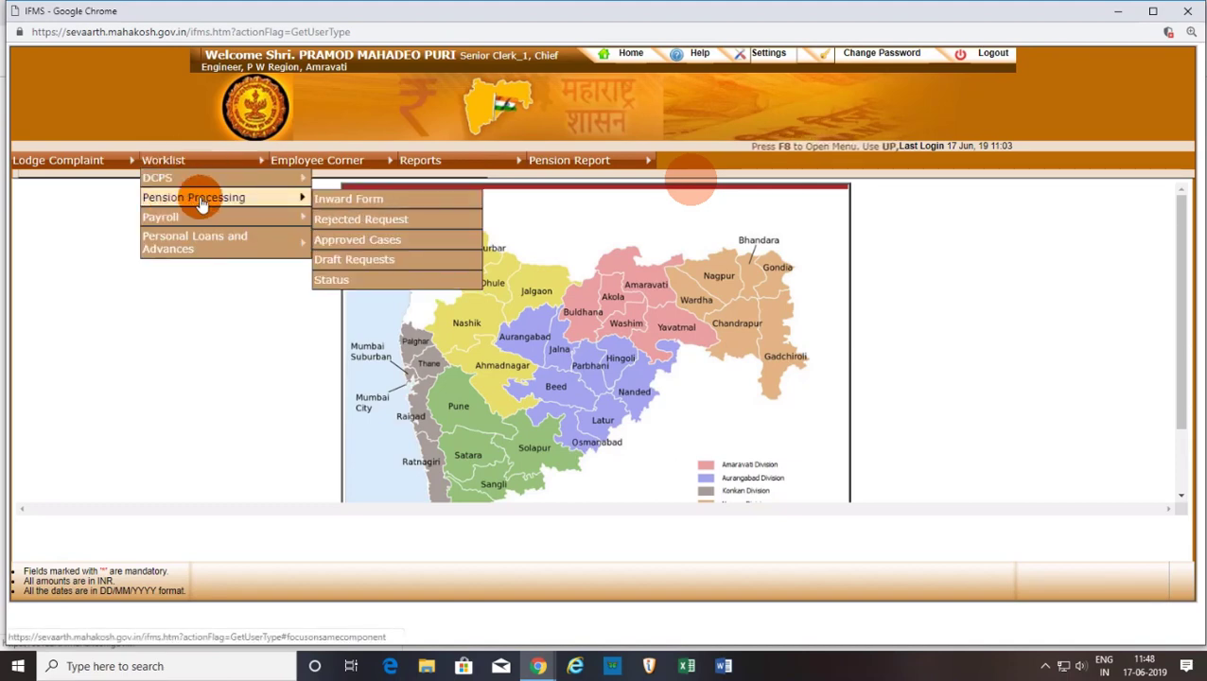
click(369, 204)
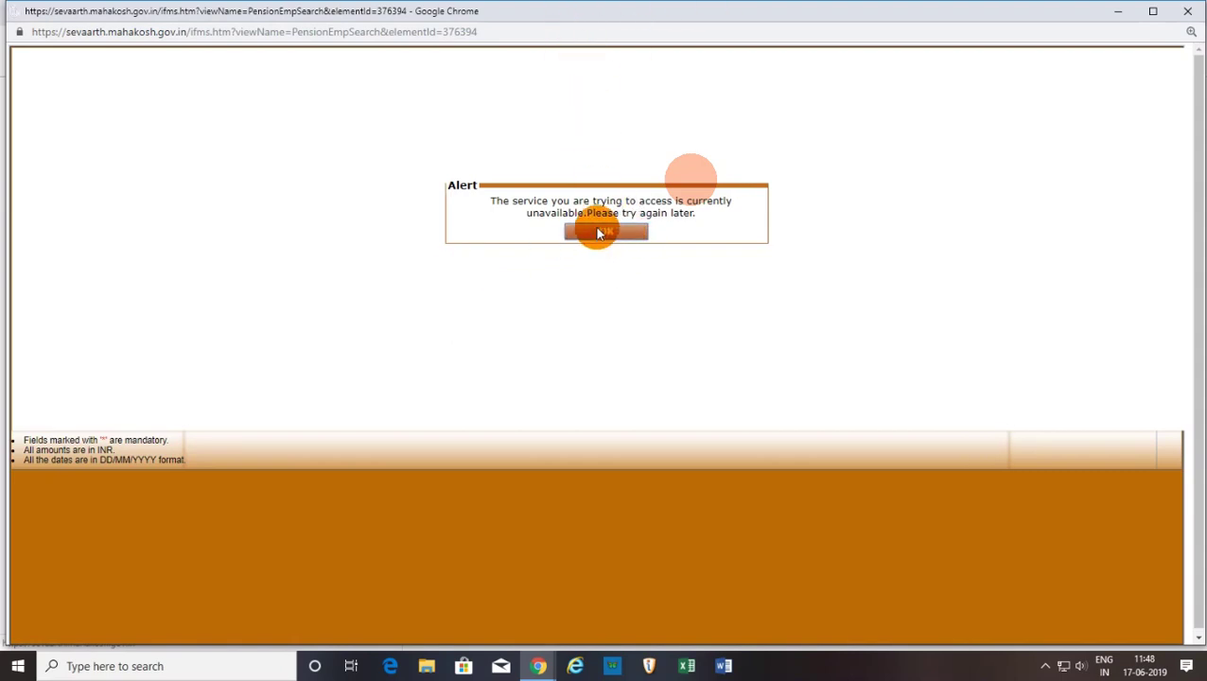
click(594, 232)
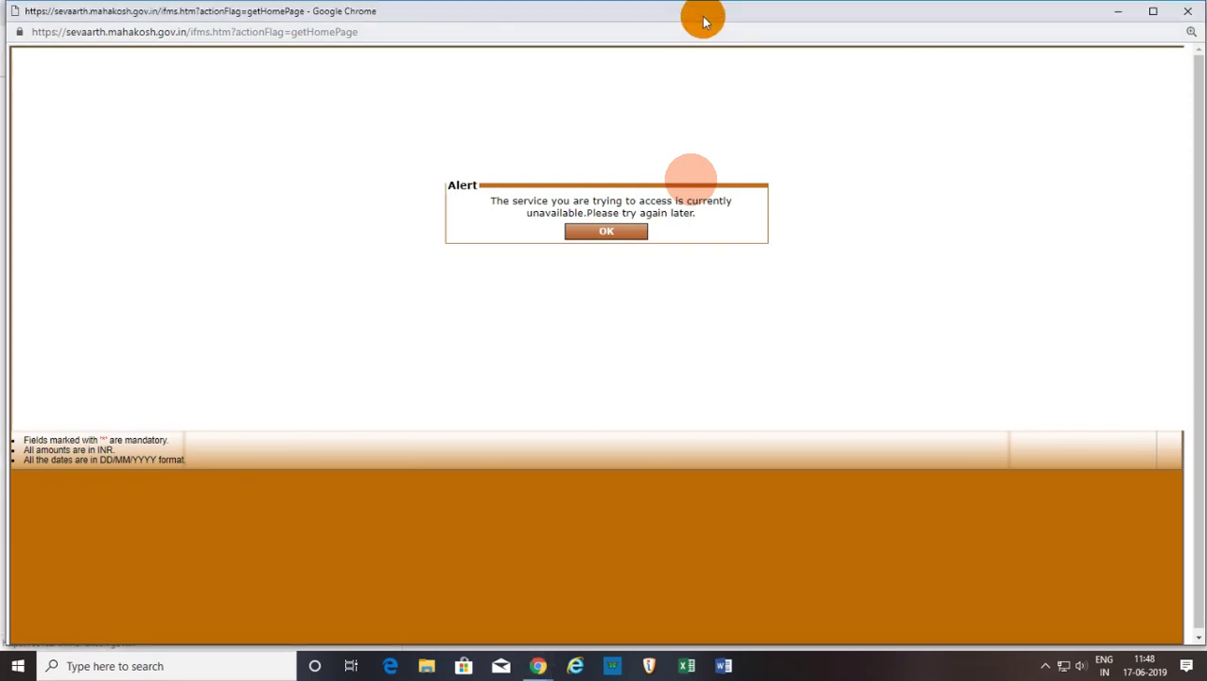
mouse_move(692, 8)
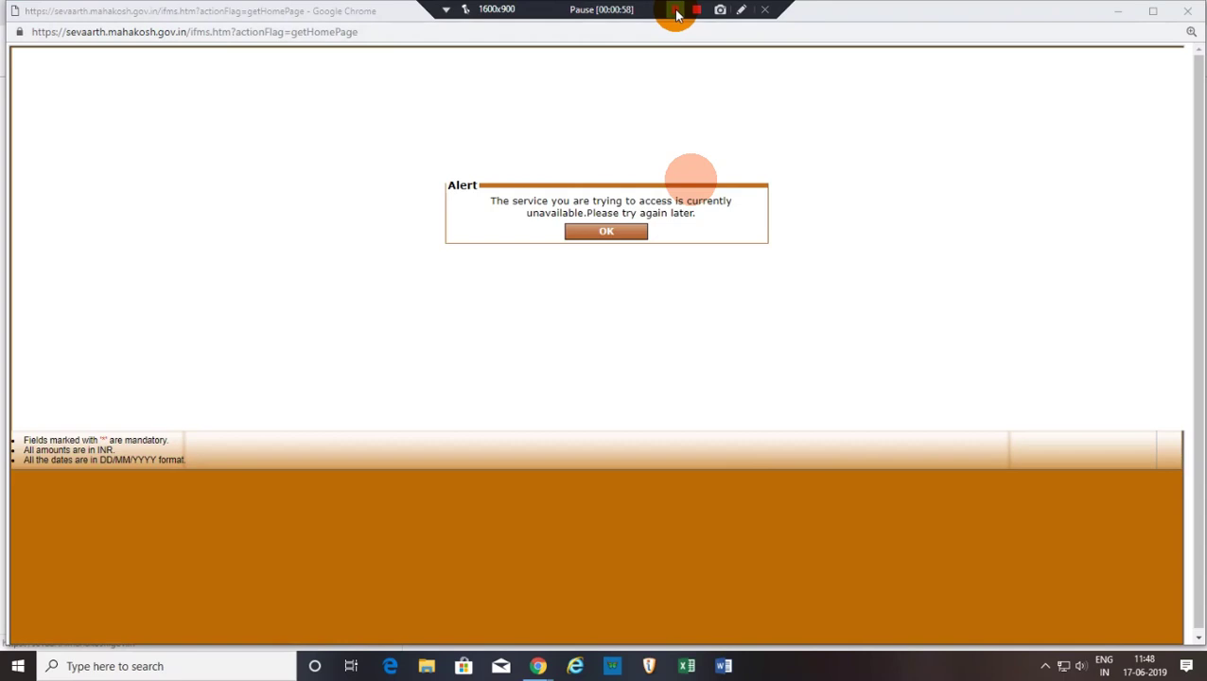
click(677, 13)
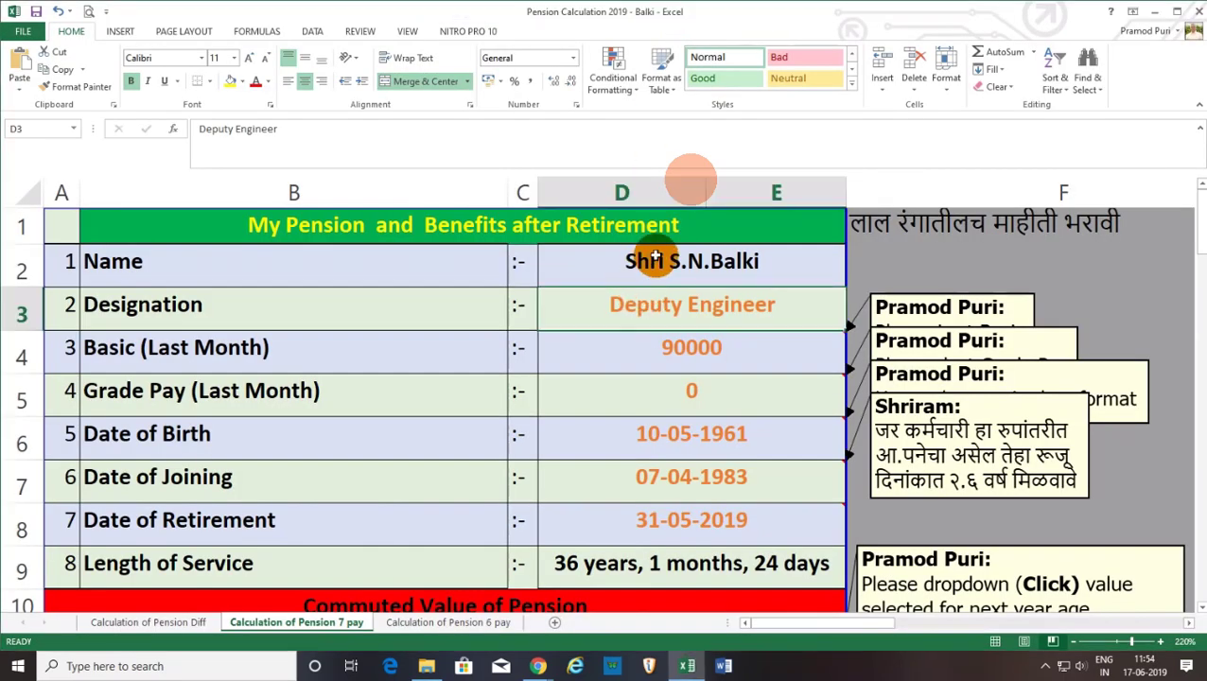
click(687, 349)
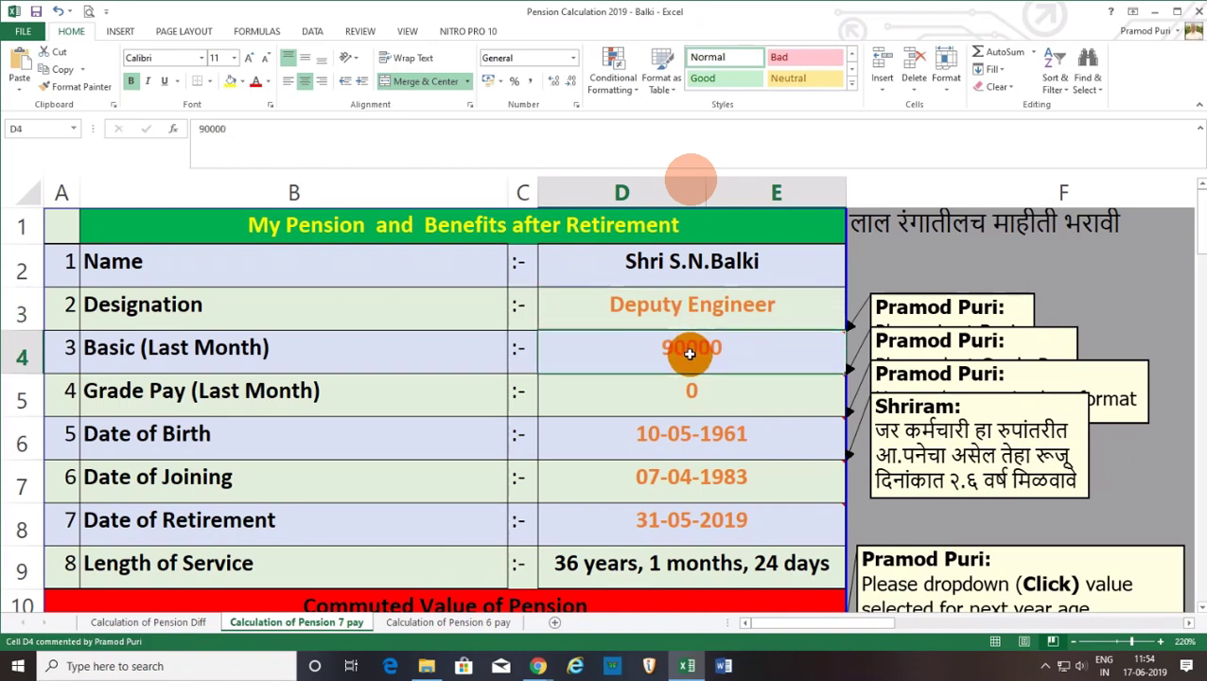
click(699, 440)
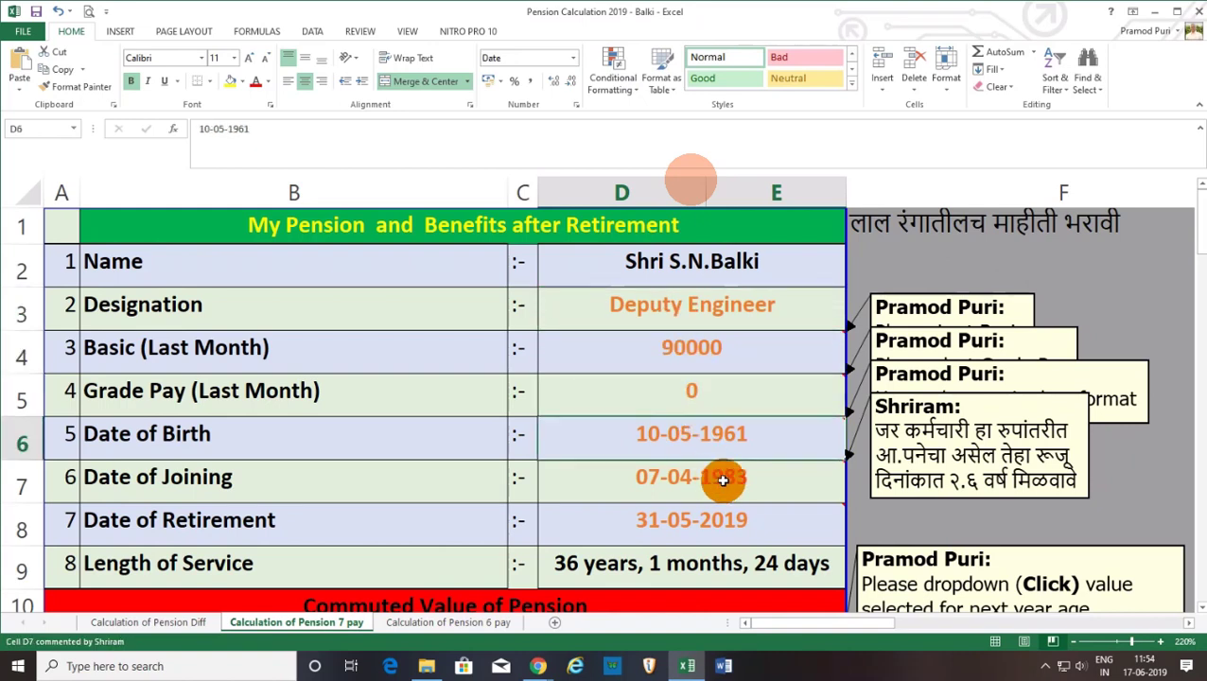
click(721, 479)
click(747, 522)
scroll(743, 499, down, 2)
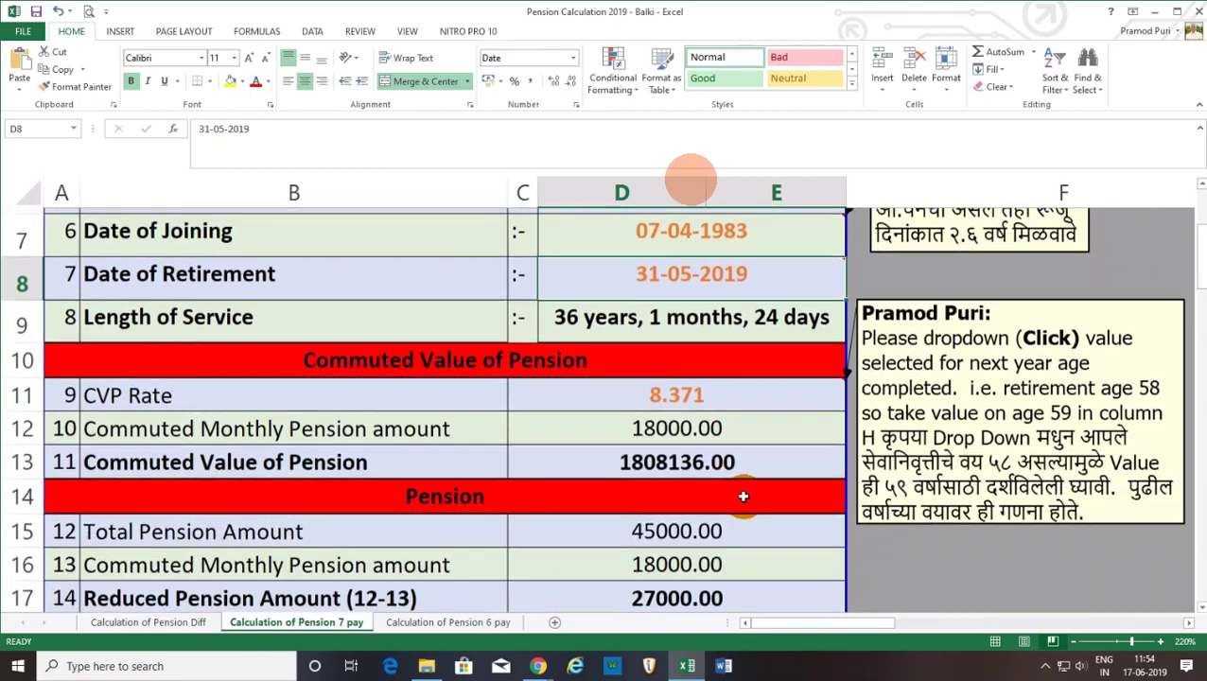
click(664, 314)
click(662, 397)
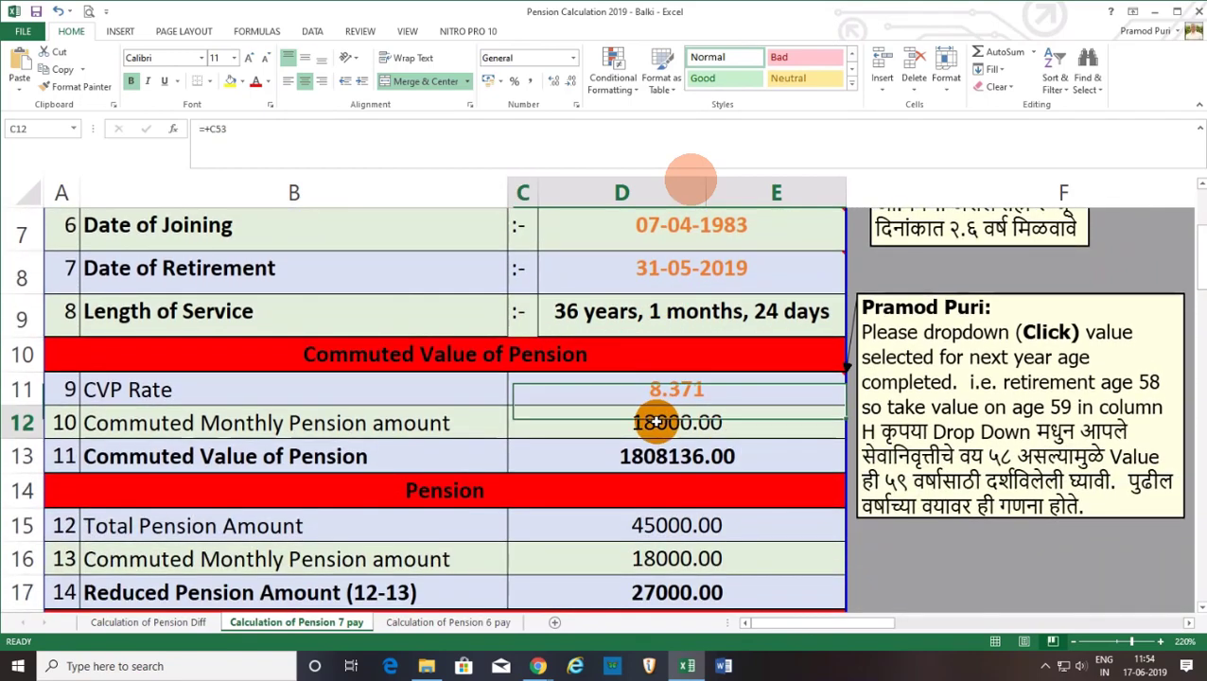
click(662, 423)
scroll(680, 535, down, 1)
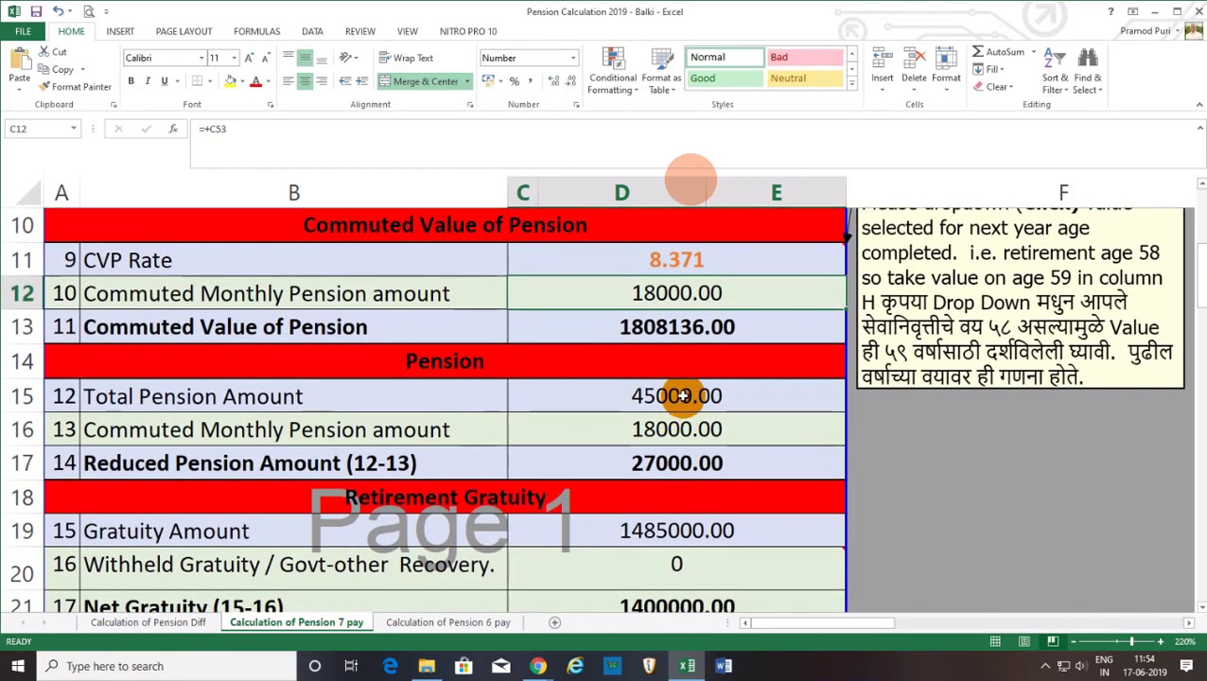
click(683, 395)
click(693, 427)
click(691, 462)
scroll(667, 457, down, 1)
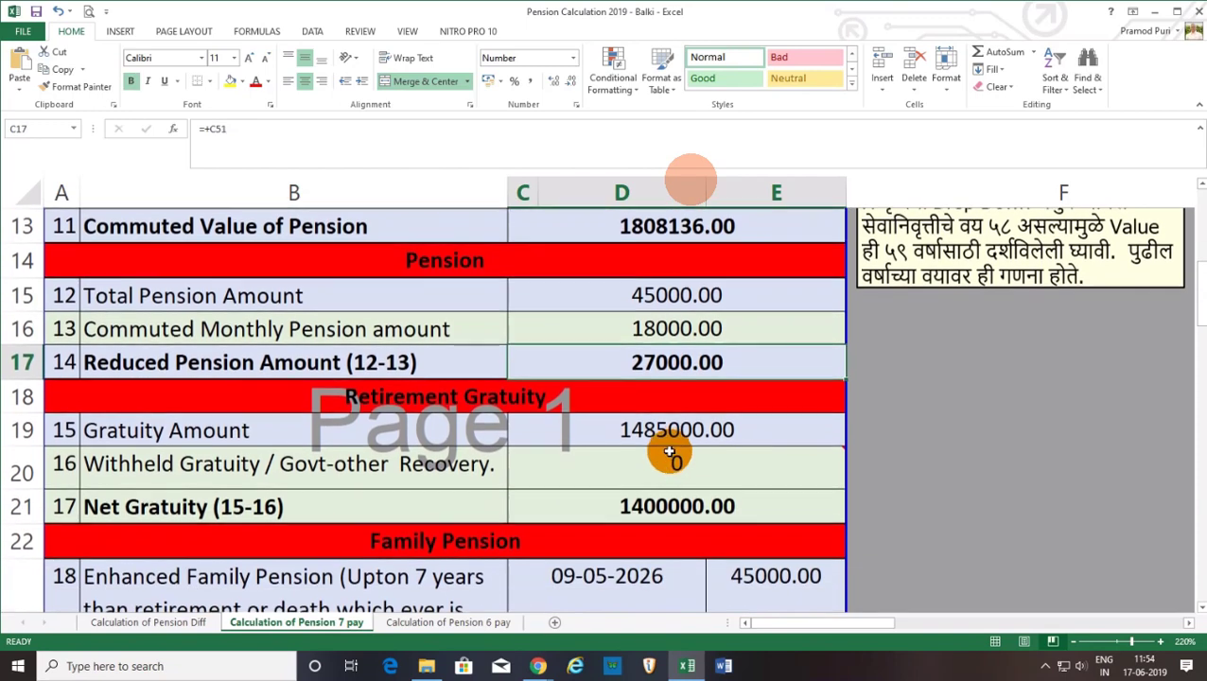
click(669, 429)
click(667, 463)
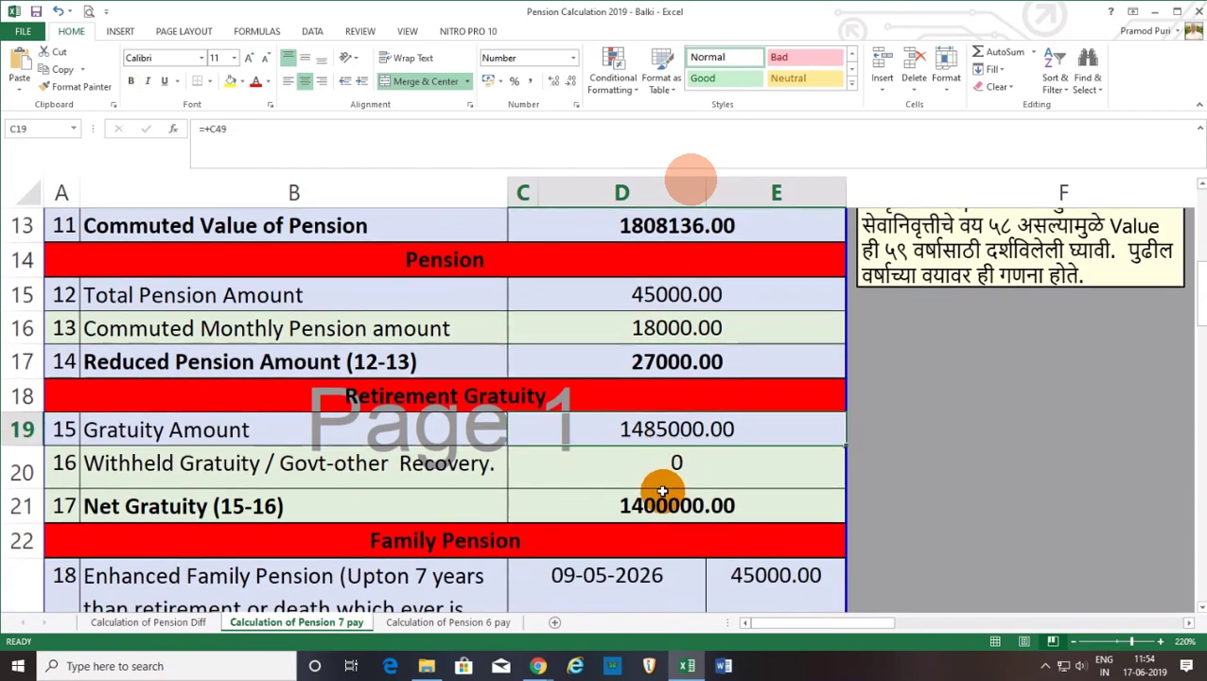
click(643, 504)
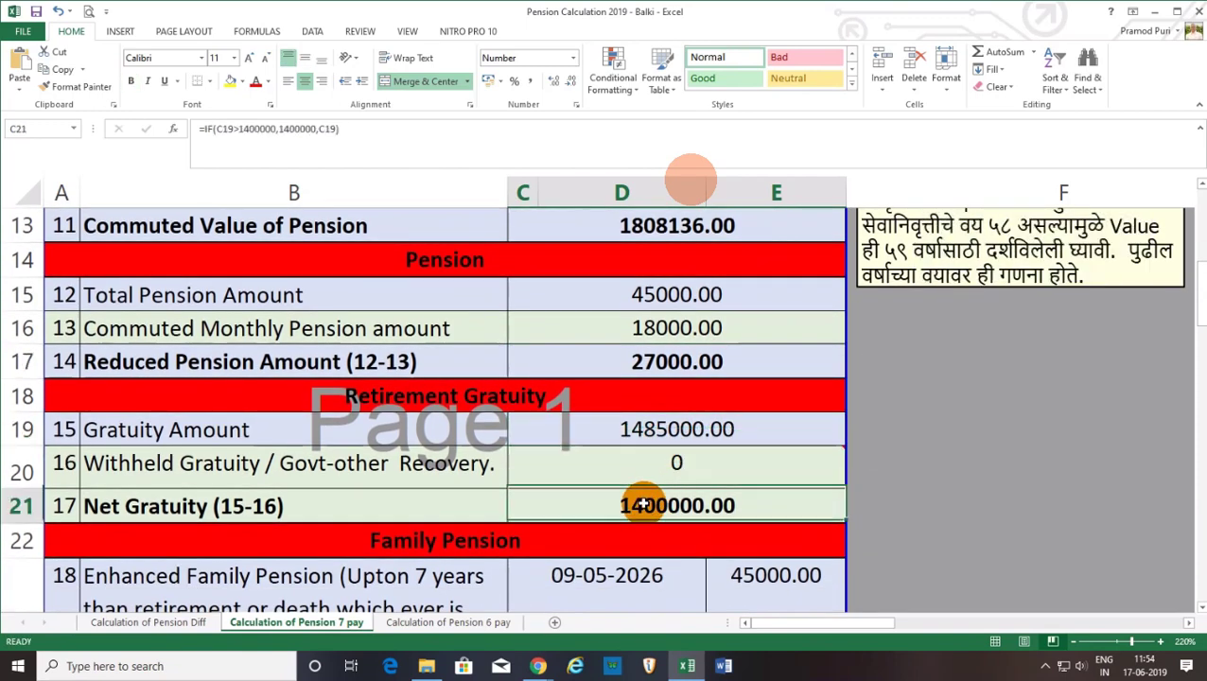
scroll(643, 504, down, 1)
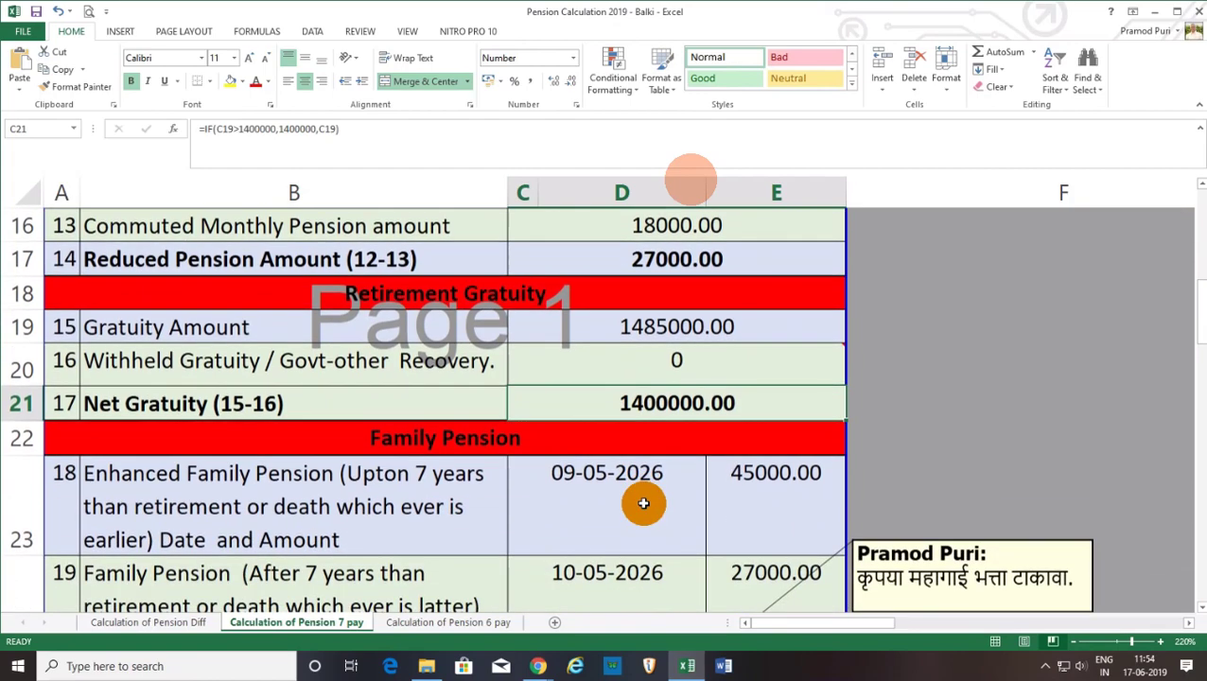
scroll(643, 504, down, 1)
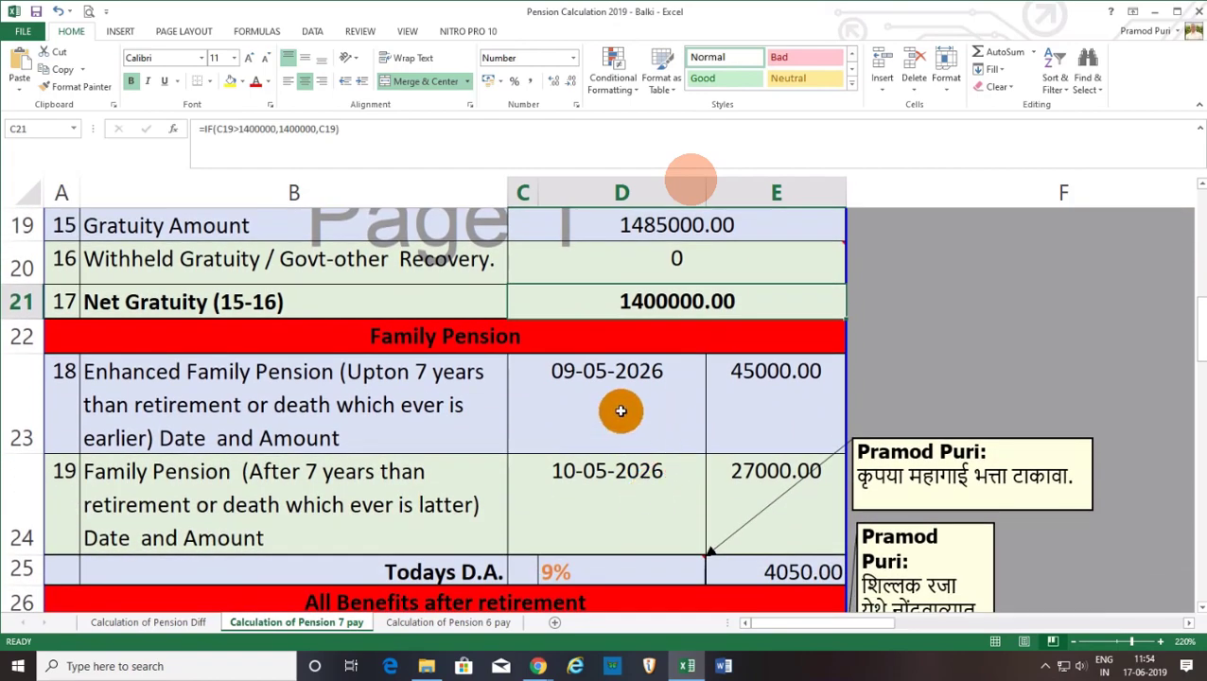
click(619, 409)
click(617, 513)
scroll(618, 515, down, 2)
scroll(620, 510, up, 1)
scroll(622, 504, up, 1)
click(654, 528)
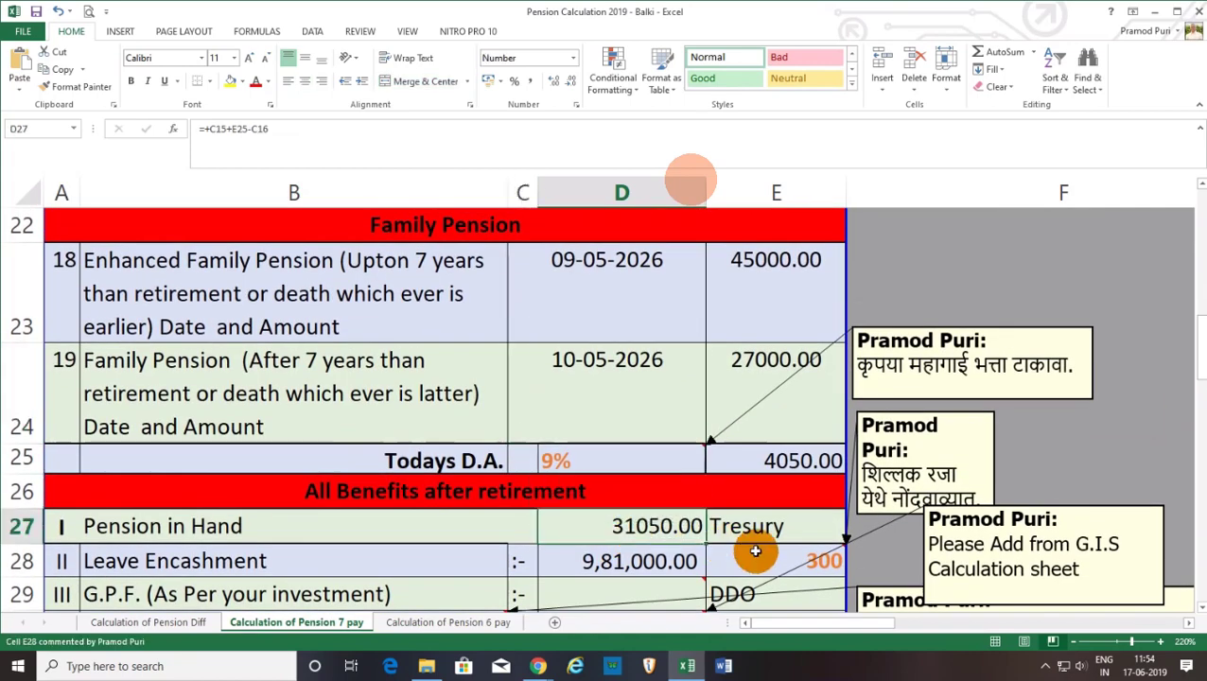
click(753, 532)
click(773, 487)
click(781, 463)
click(621, 462)
click(727, 516)
click(659, 533)
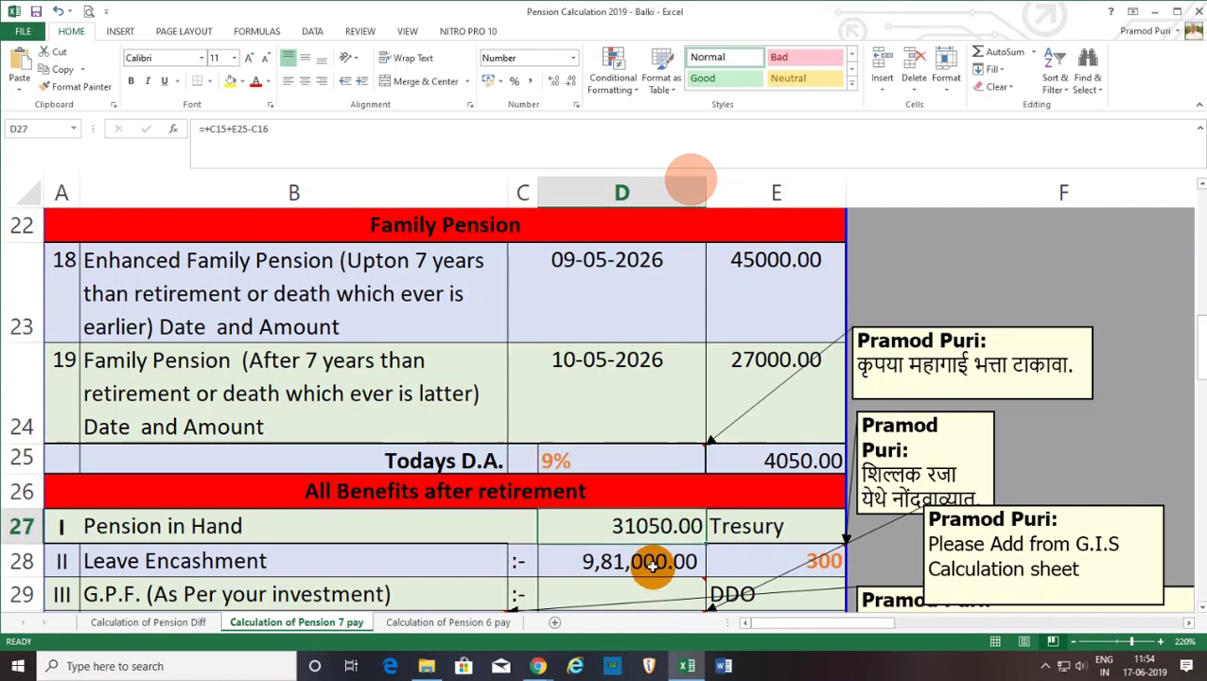
click(652, 563)
scroll(653, 563, down, 1)
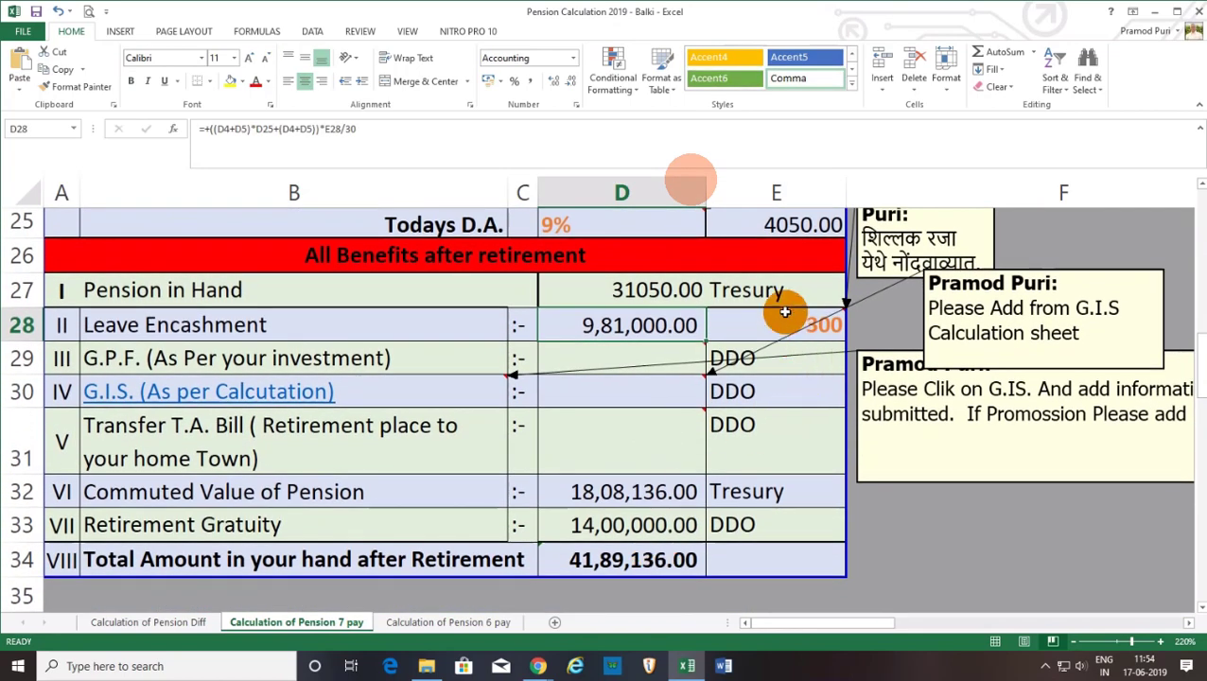
click(783, 312)
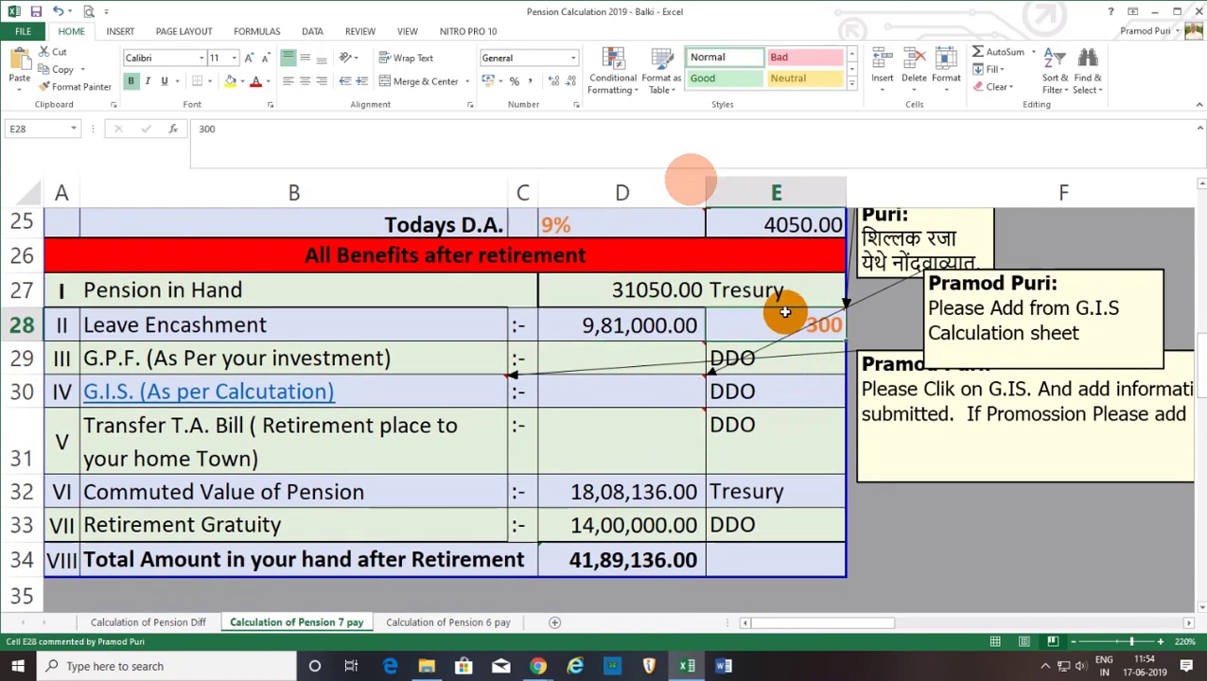
click(651, 493)
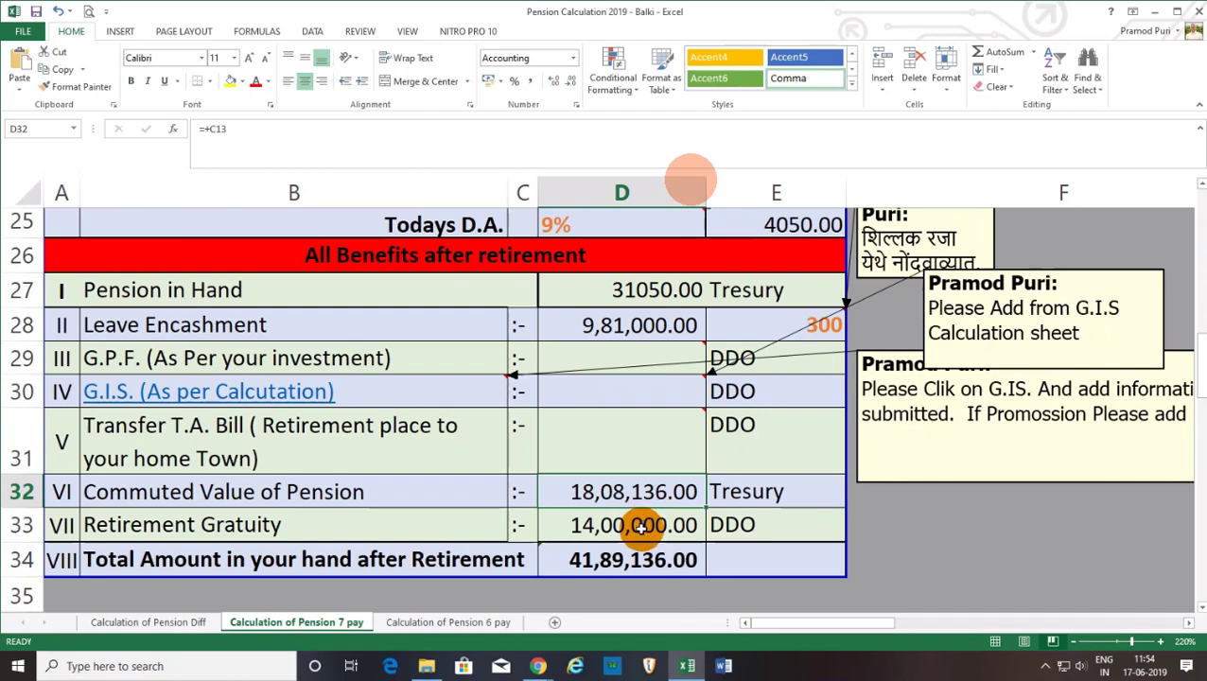
click(640, 528)
click(625, 568)
click(629, 444)
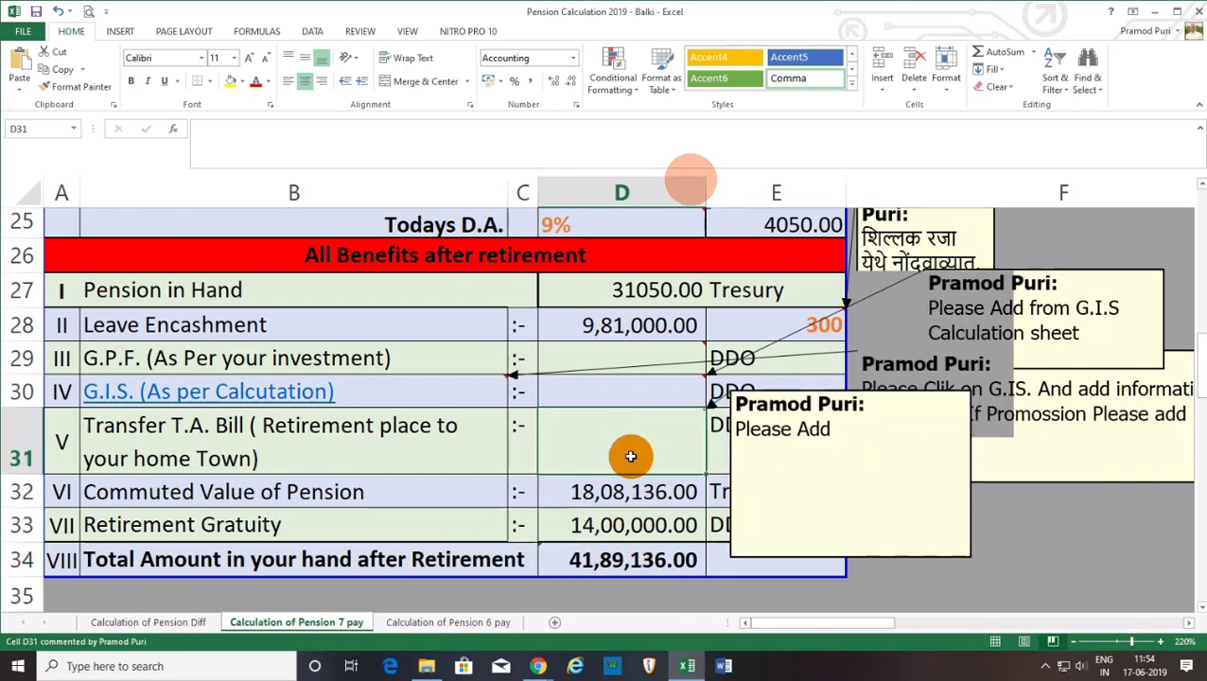
scroll(630, 456, up, 8)
click(630, 352)
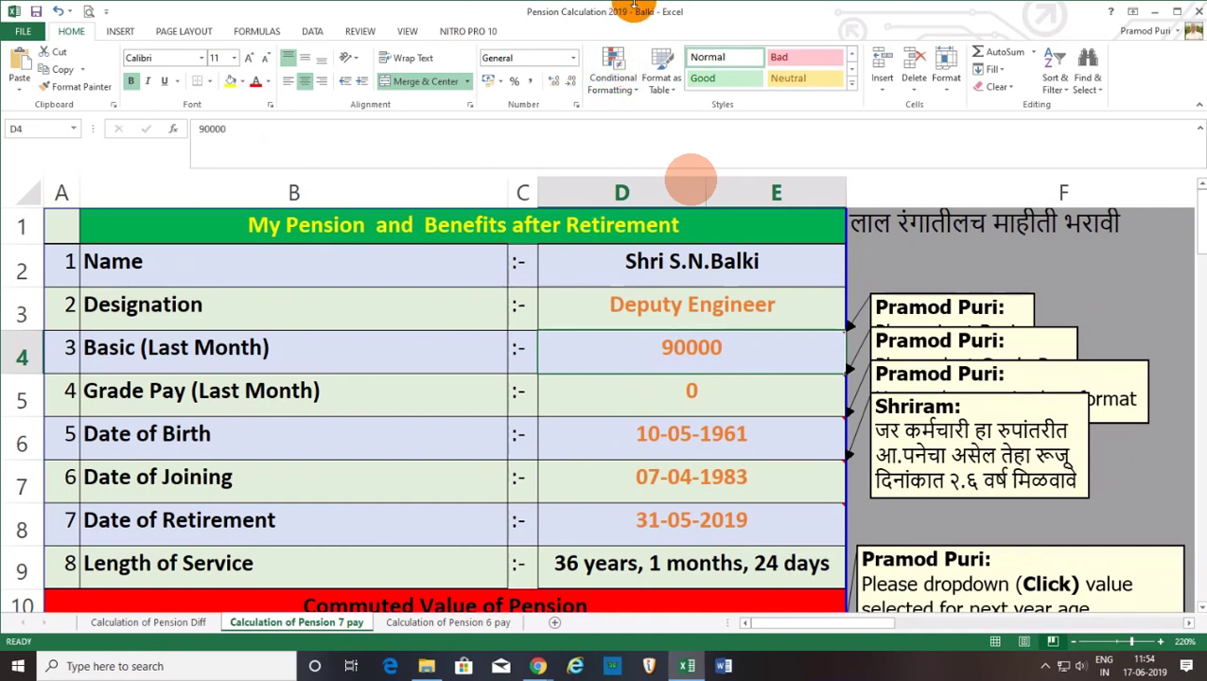
mouse_move(653, 8)
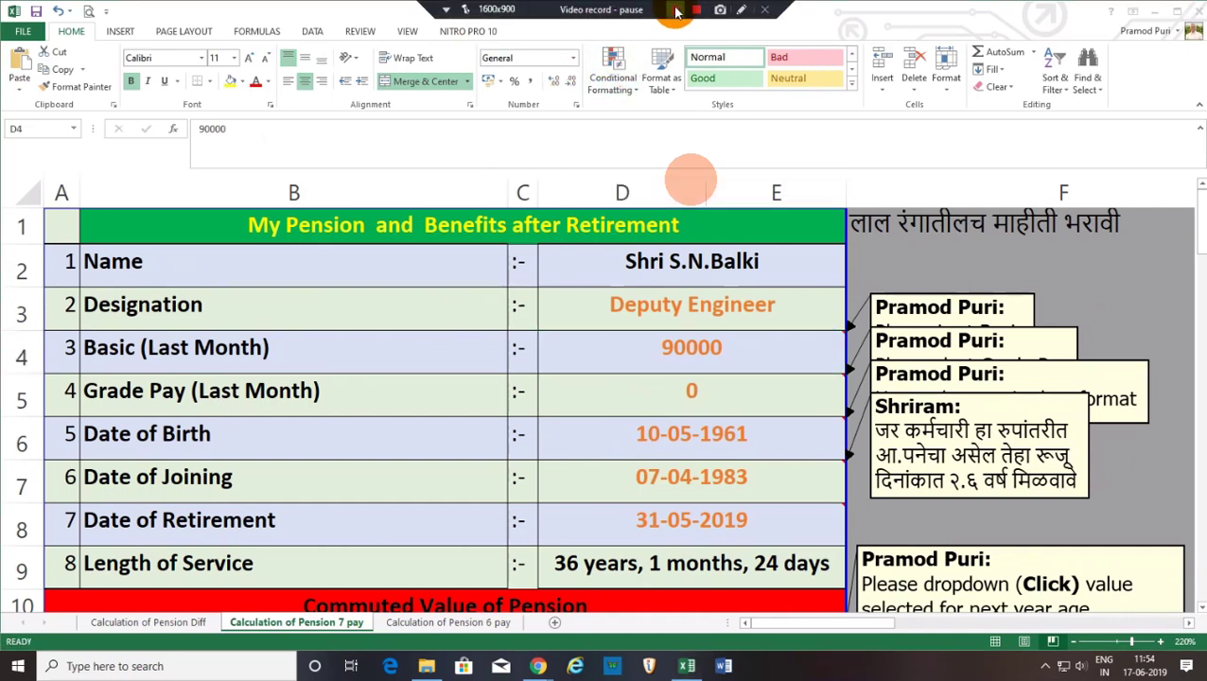
Reopen Worklist > Pension Processing > Inward Form so screen 301 loads.
click(676, 9)
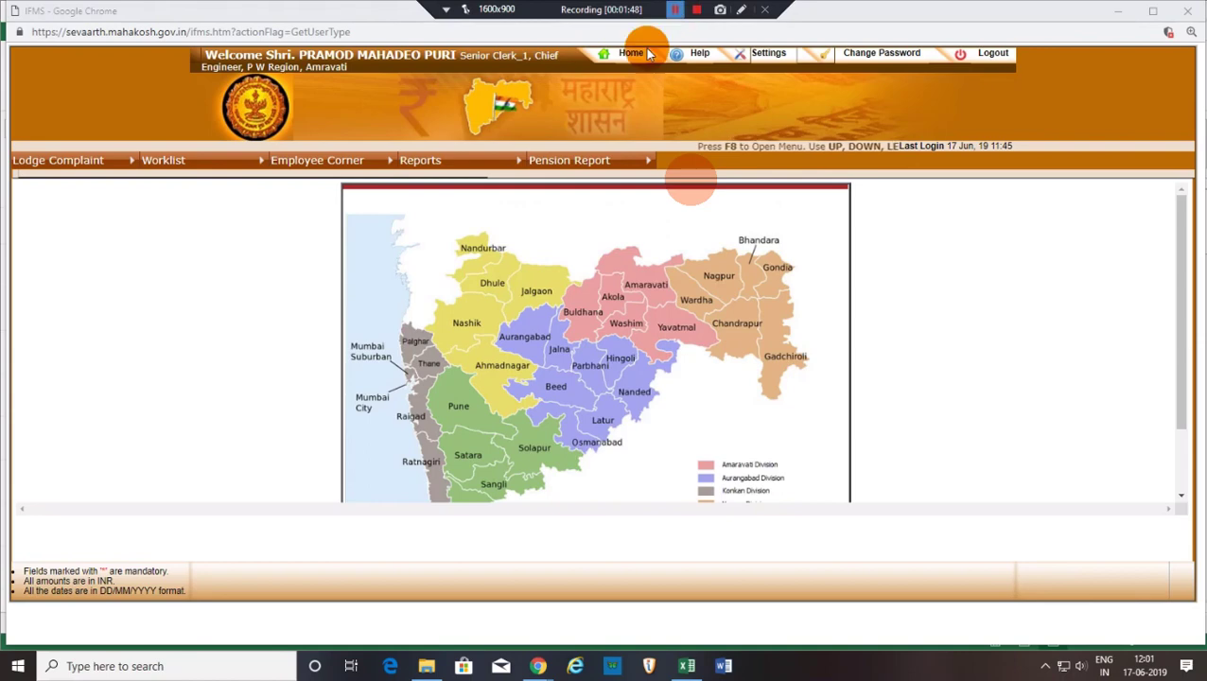
click(180, 222)
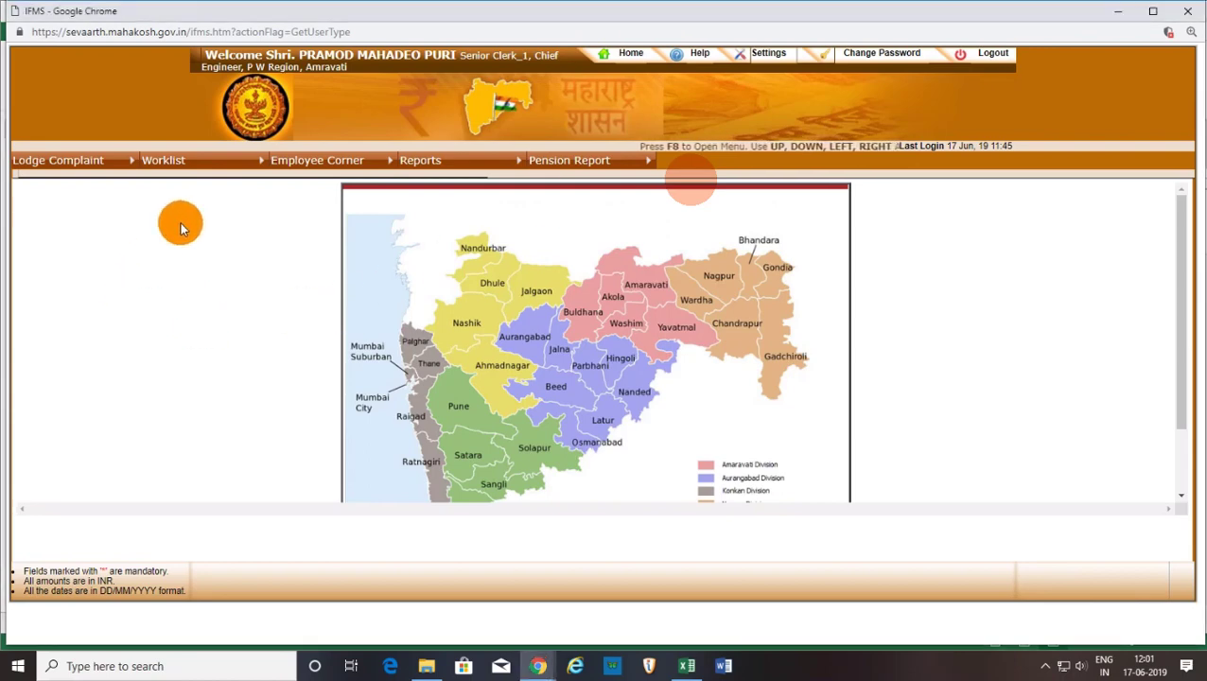
mouse_move(170, 166)
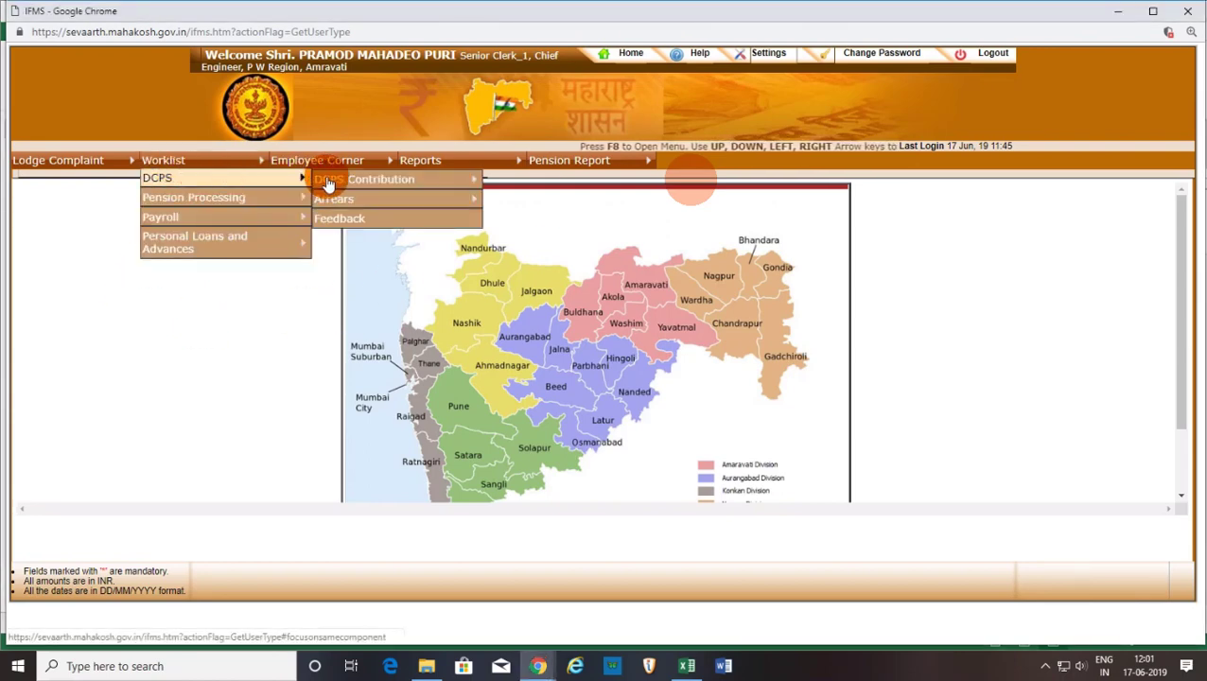
mouse_move(264, 201)
click(342, 199)
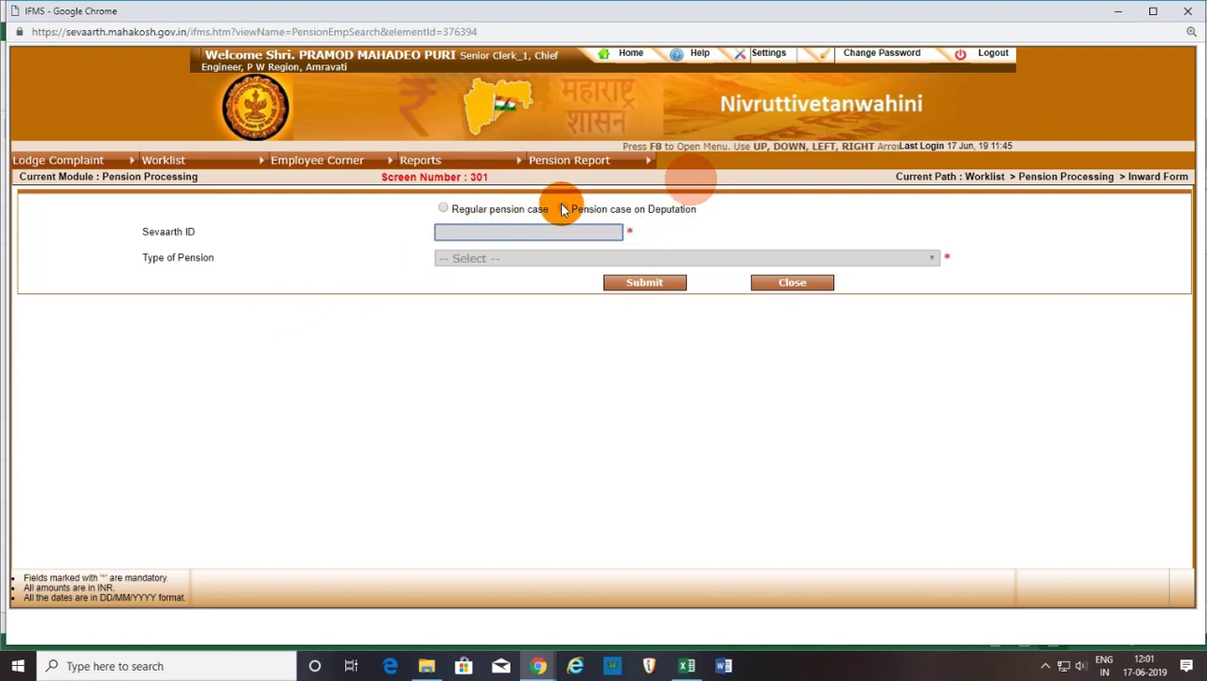
Enter a Regular case with the employee's Sevaarth ID and Superannuation Pension (Rule 63), then submit.
click(445, 209)
click(471, 232)
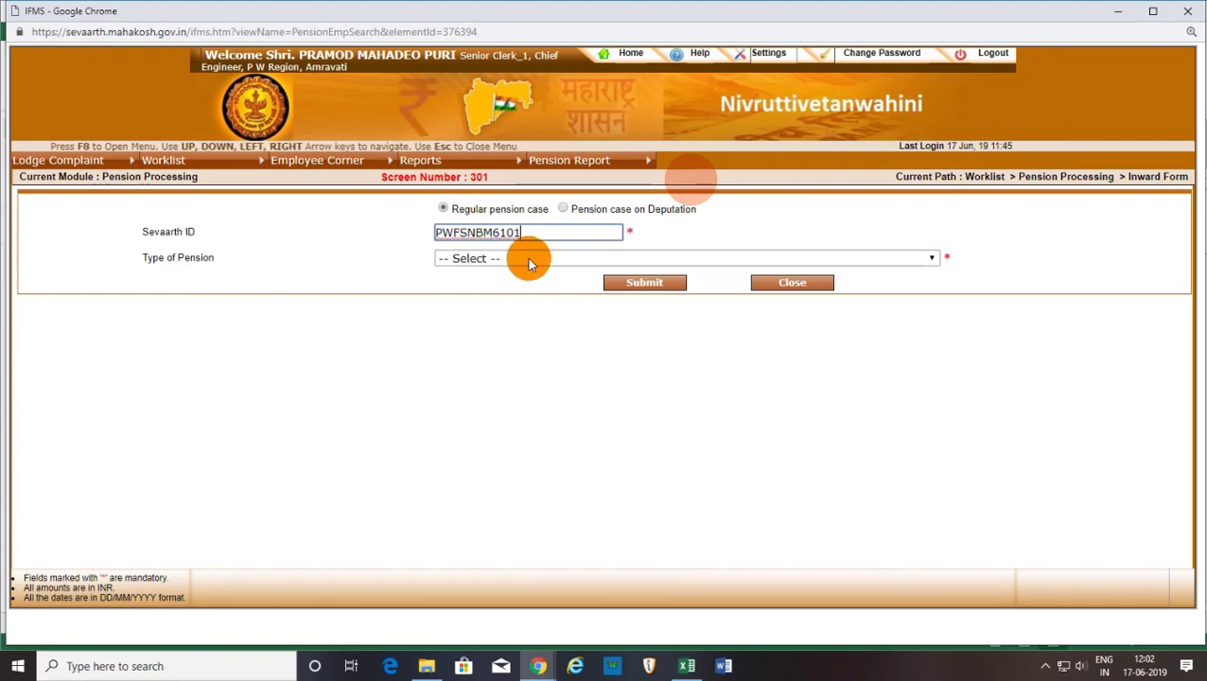
click(527, 257)
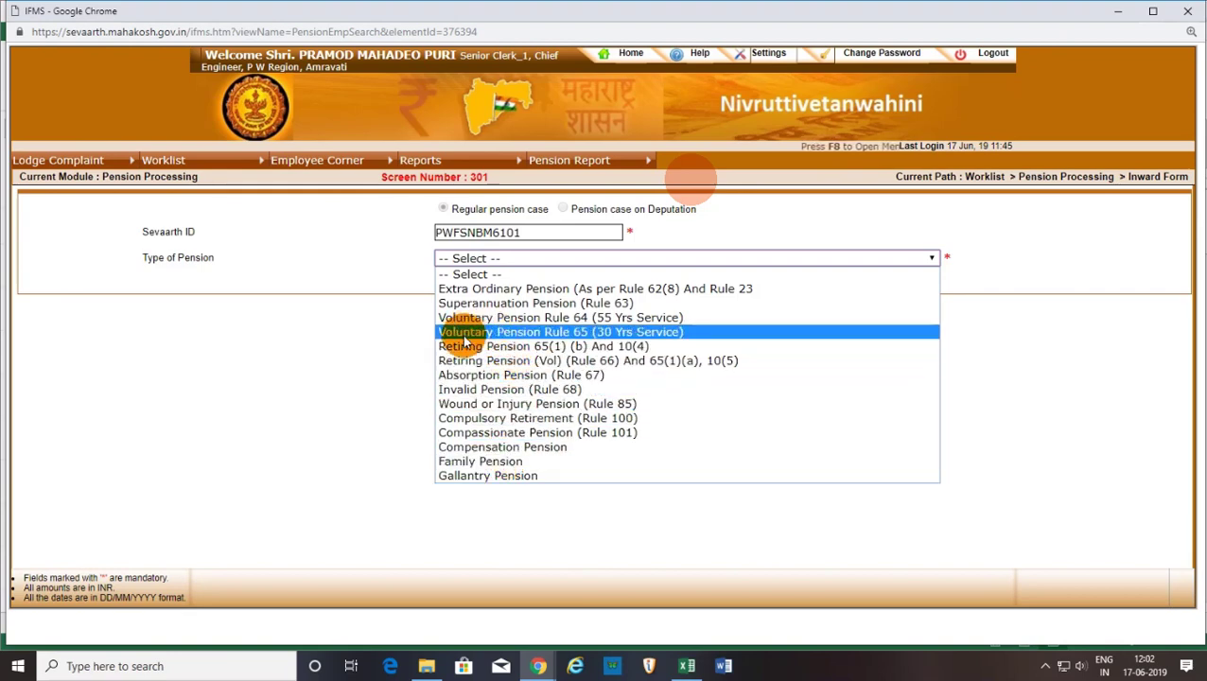
click(521, 302)
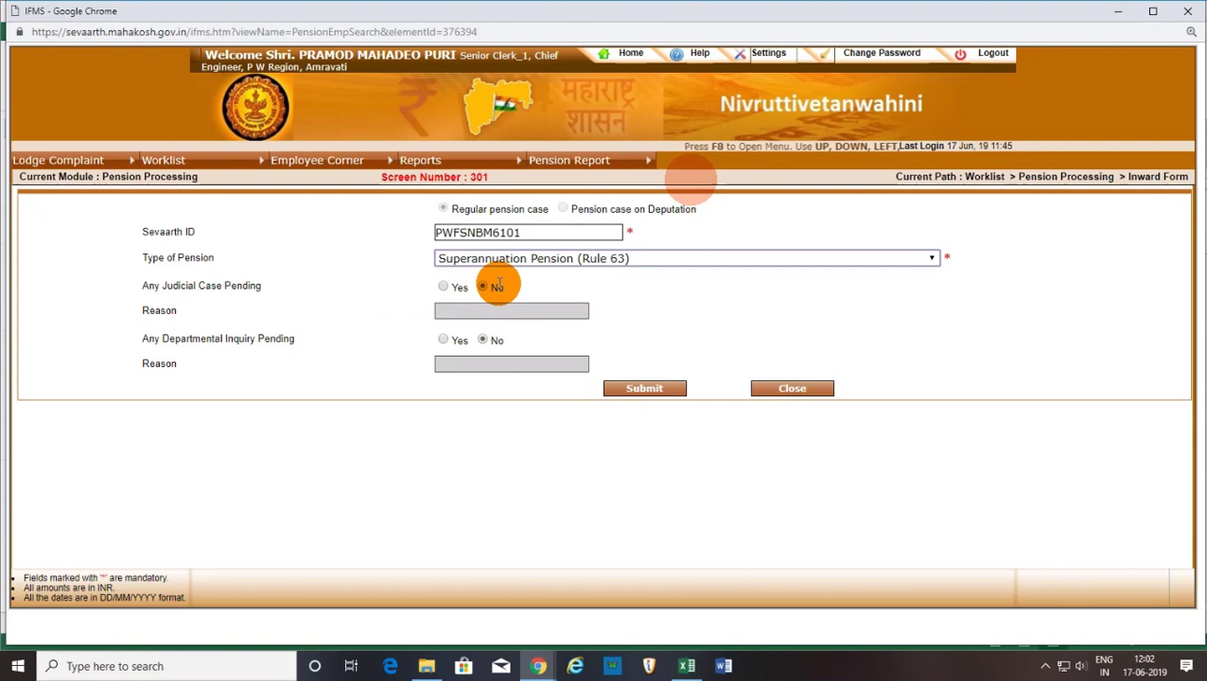
click(662, 389)
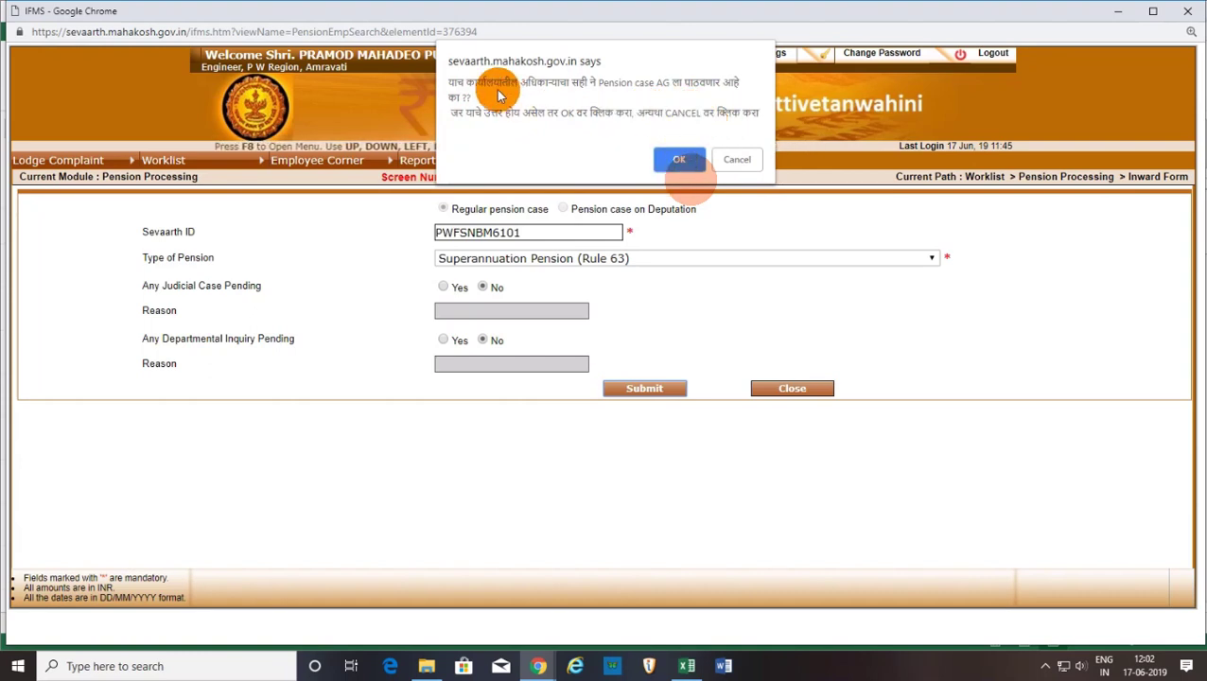
Confirm forwarding to AG, dismiss the not-applicable alert, and reselect Regular pension case.
click(677, 159)
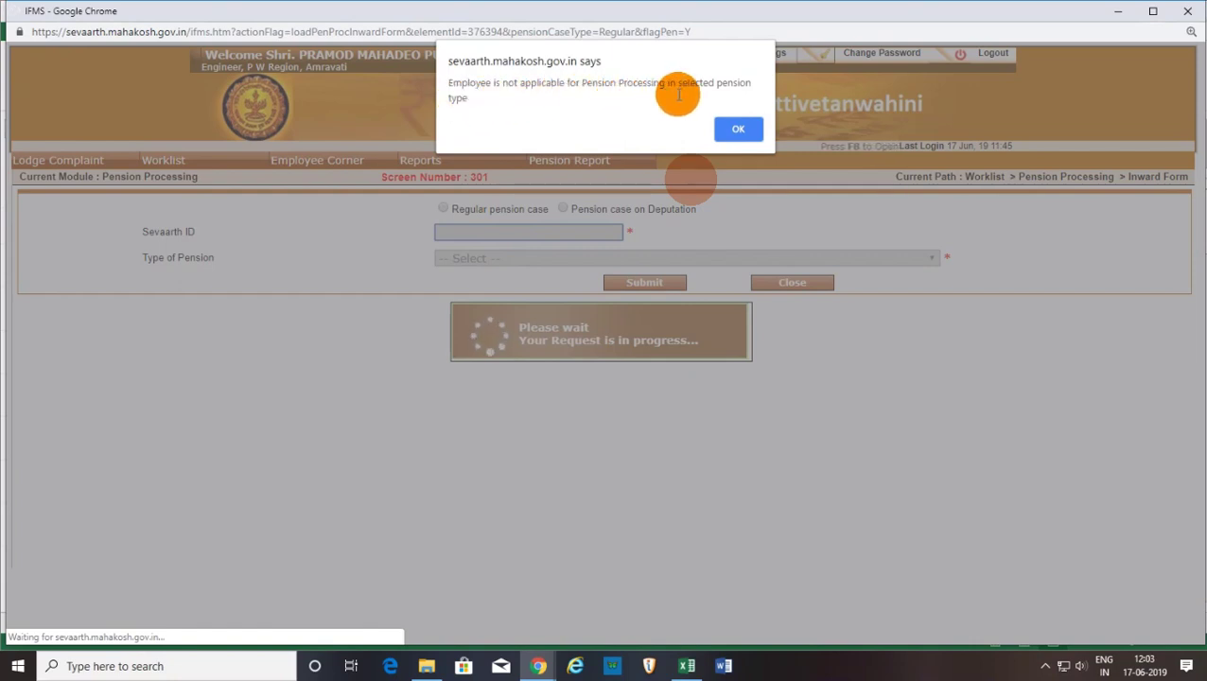
click(738, 132)
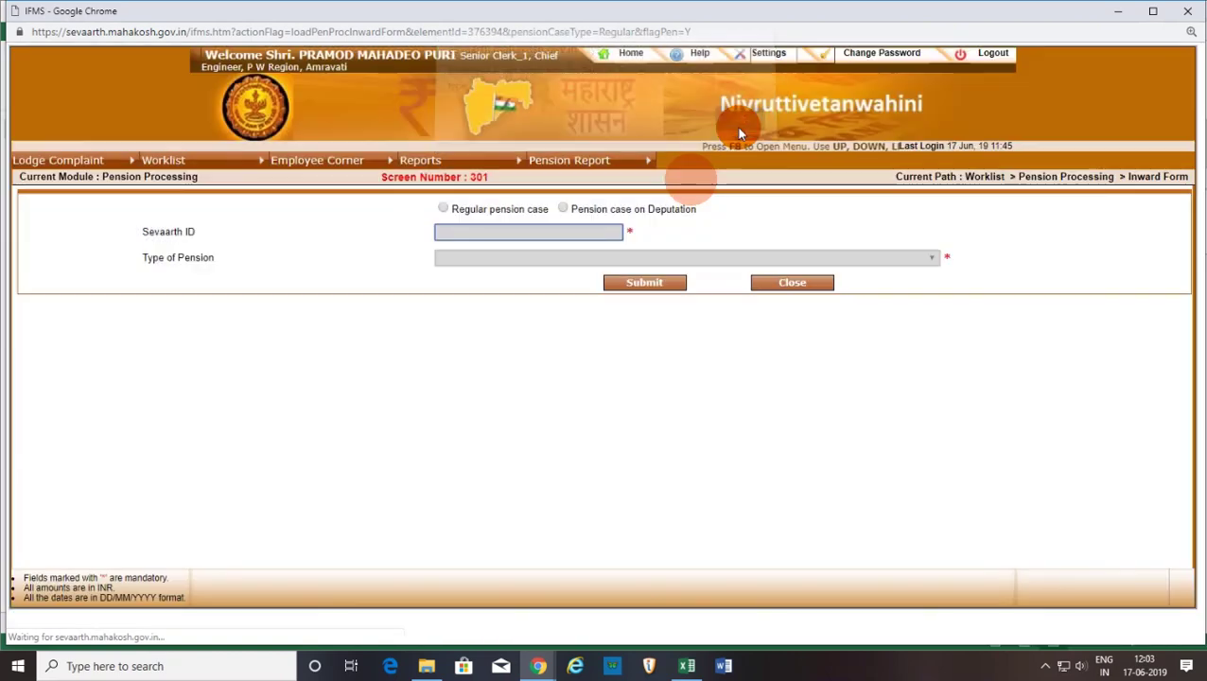
click(444, 210)
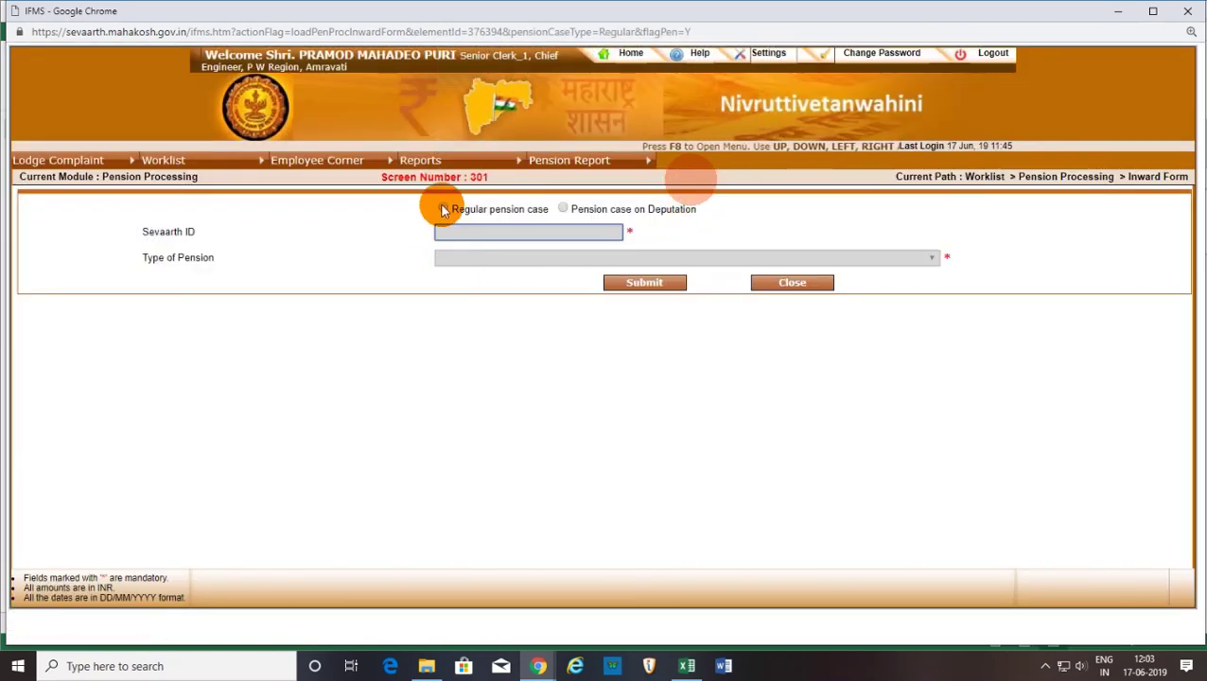
Enter another employee's Sevaarth ID, choose Superannuation Pension (Rule 63), and submit.
click(457, 230)
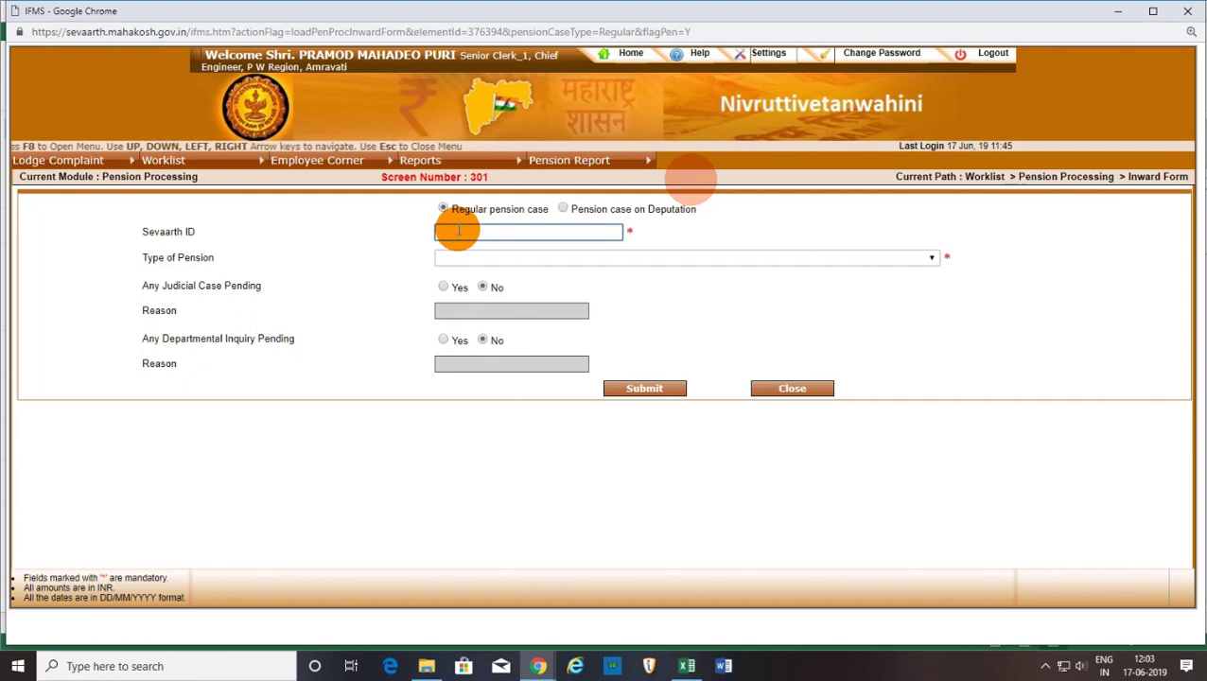
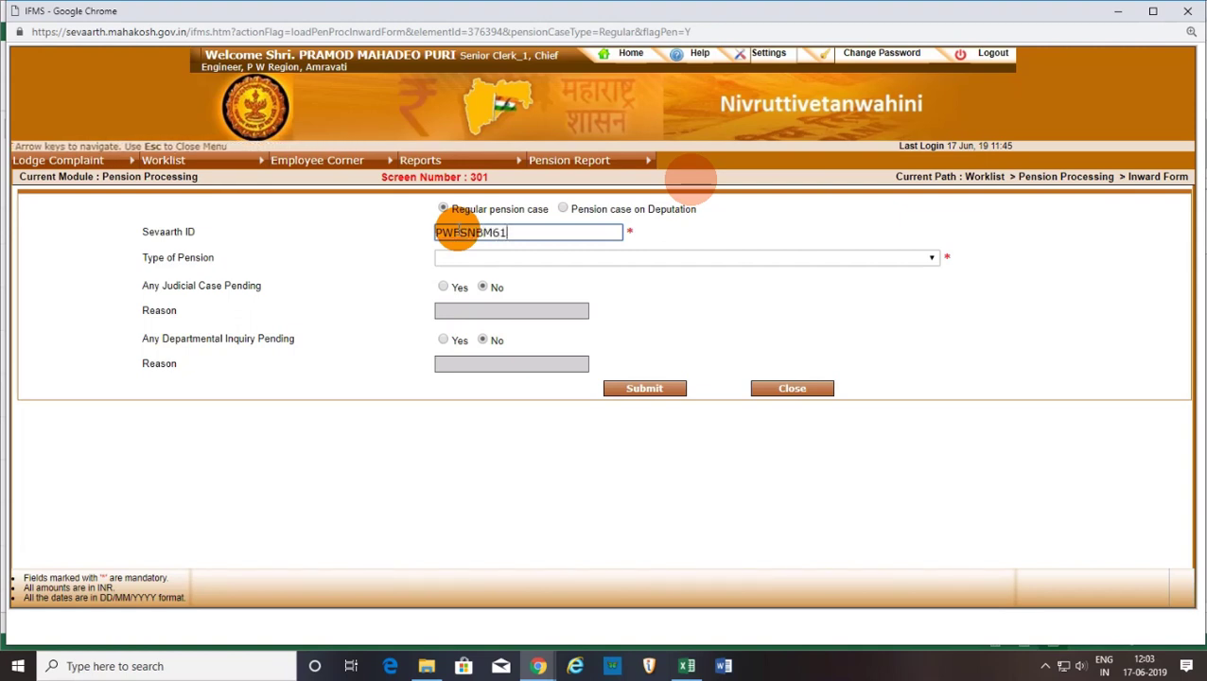
click(534, 257)
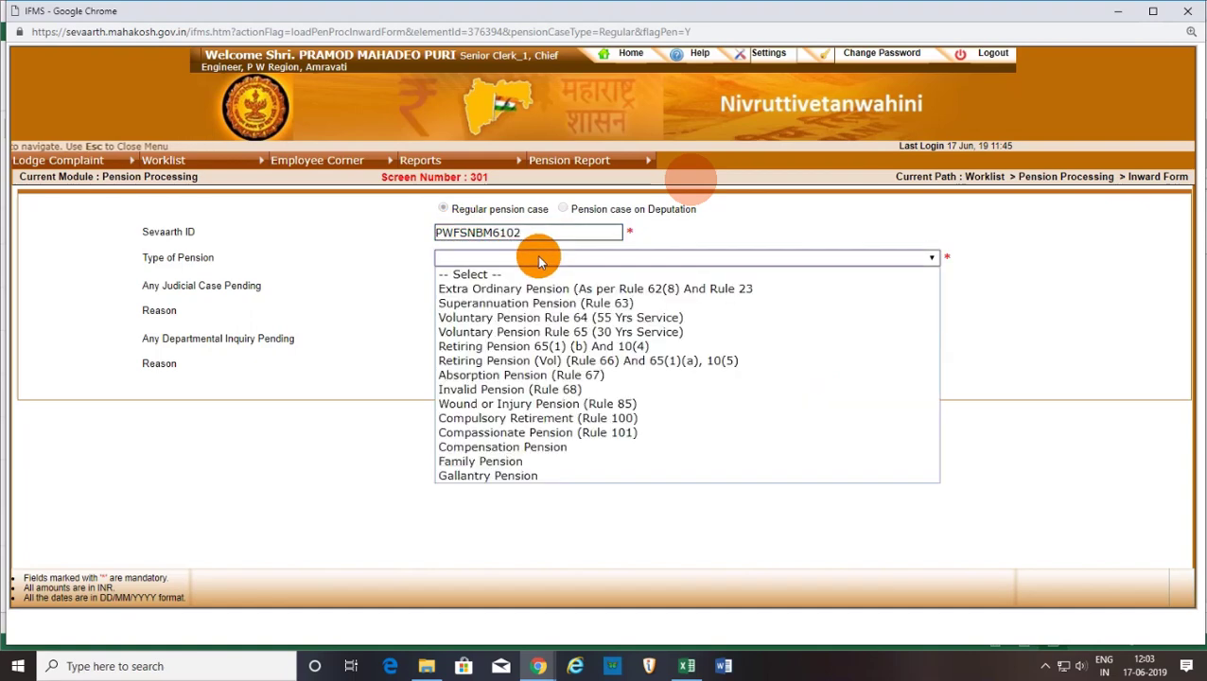
click(558, 304)
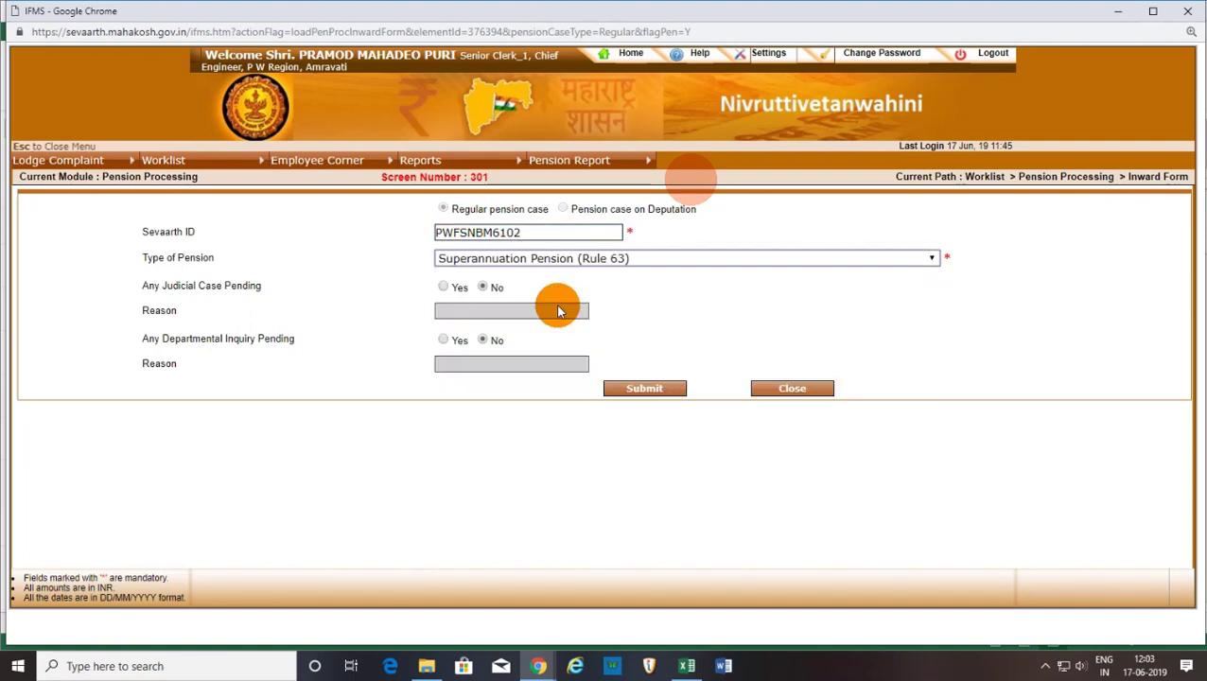
click(623, 389)
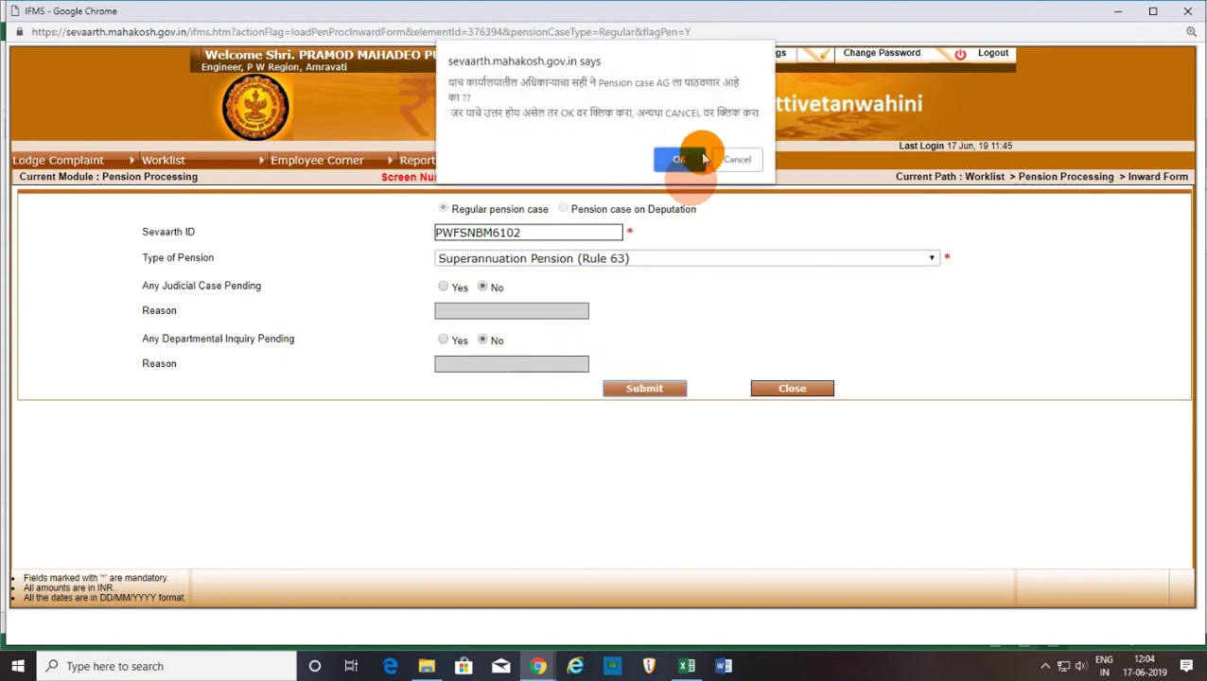
Confirm forwarding the case to AG and scroll through the loaded pension case form.
click(679, 163)
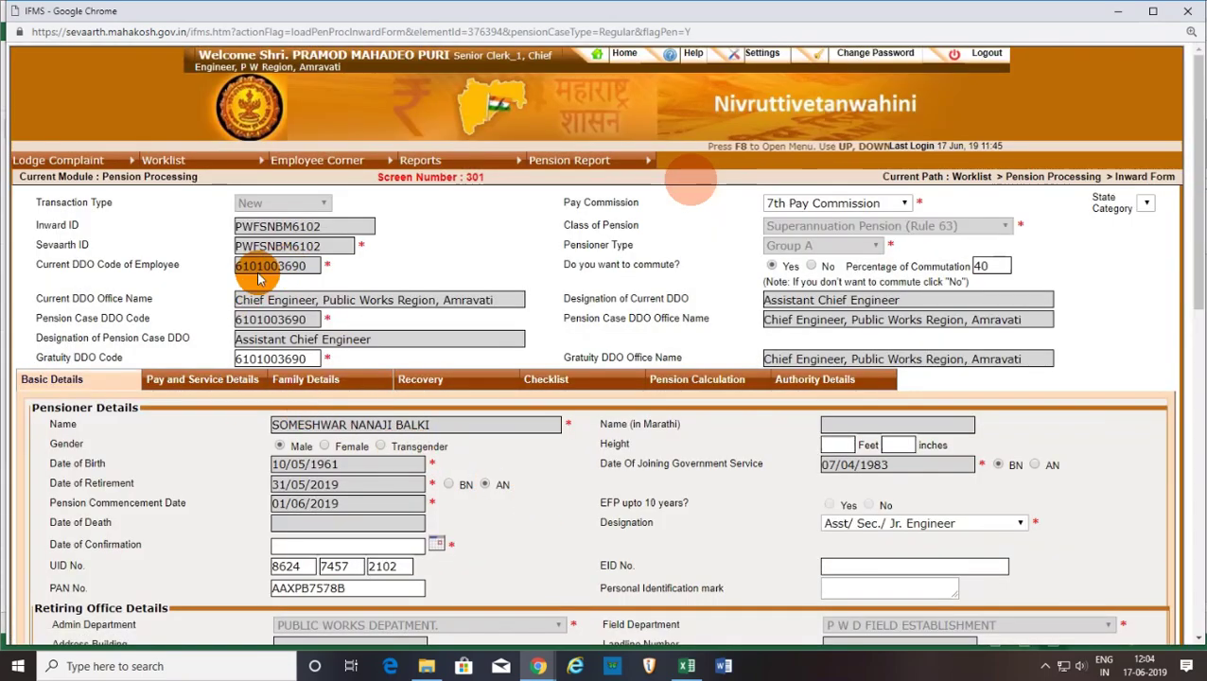
scroll(735, 465, down, 3)
scroll(737, 468, down, 8)
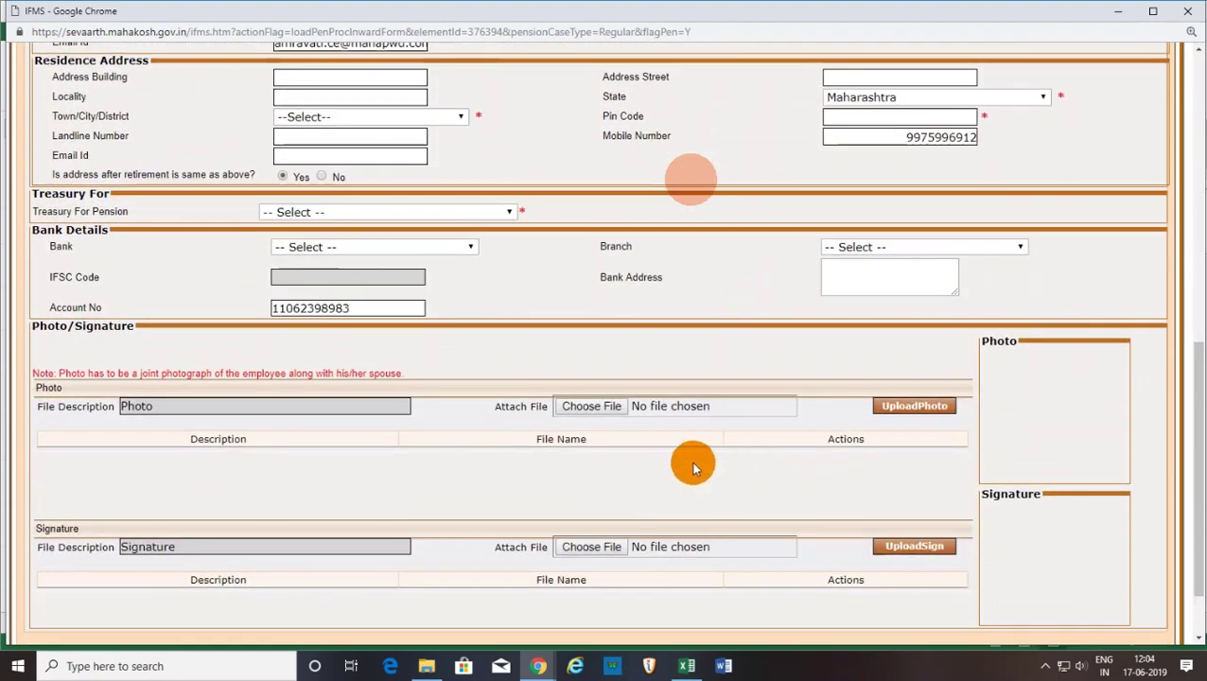
Open the Photo file picker and browse the Desktop and Pictures folders.
click(585, 405)
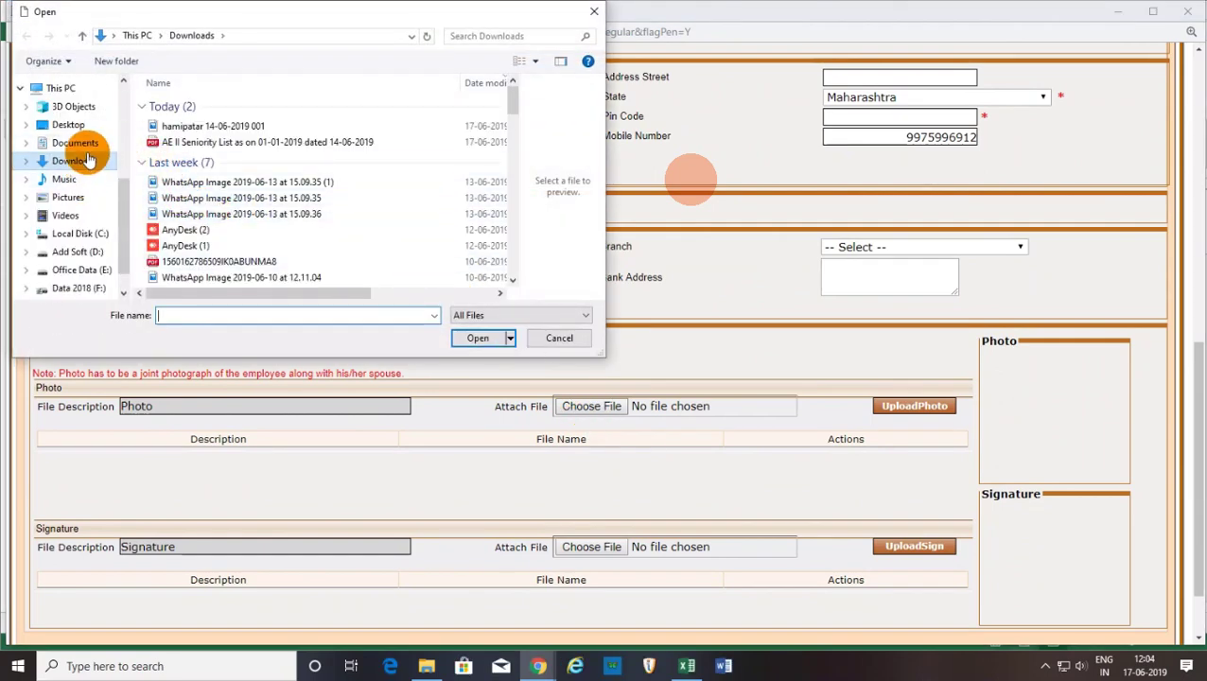
click(84, 126)
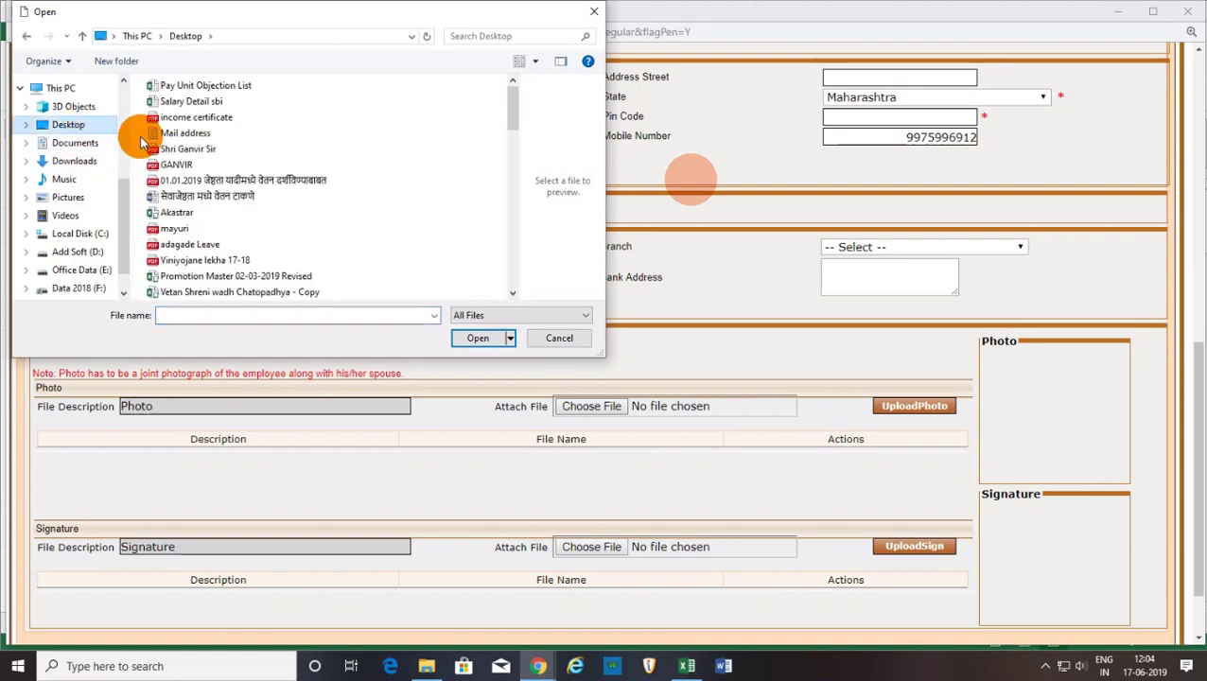
click(68, 208)
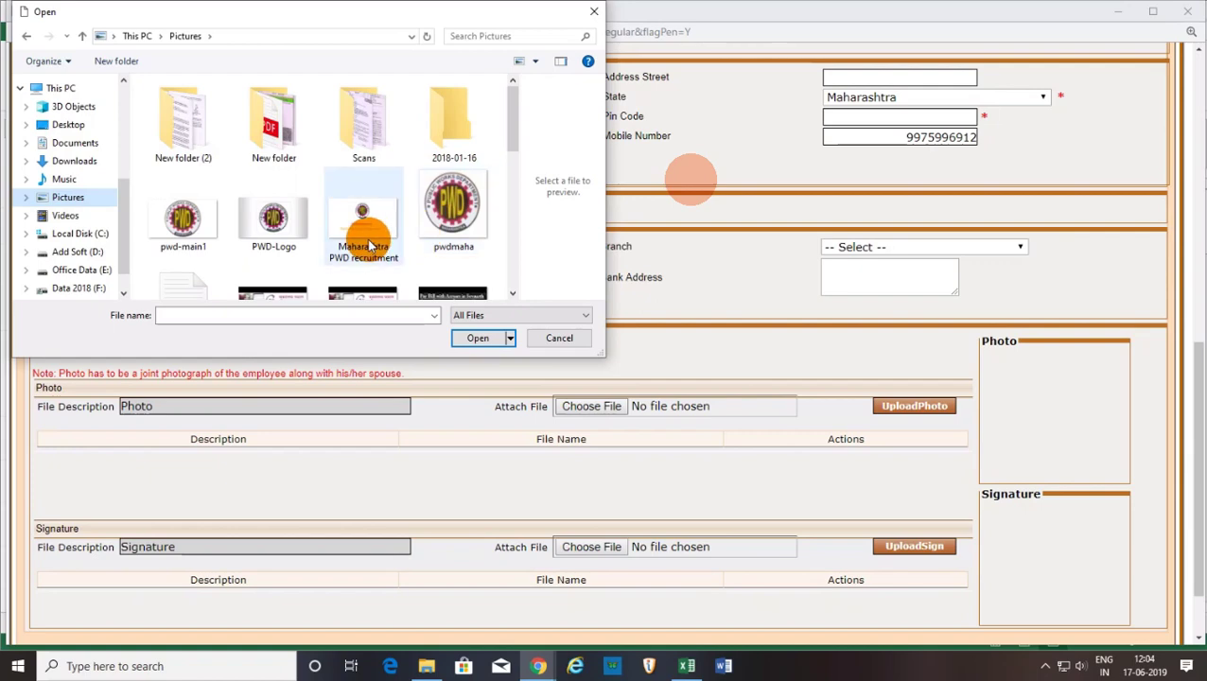
scroll(355, 247, down, 1)
scroll(331, 270, down, 1)
scroll(324, 274, down, 2)
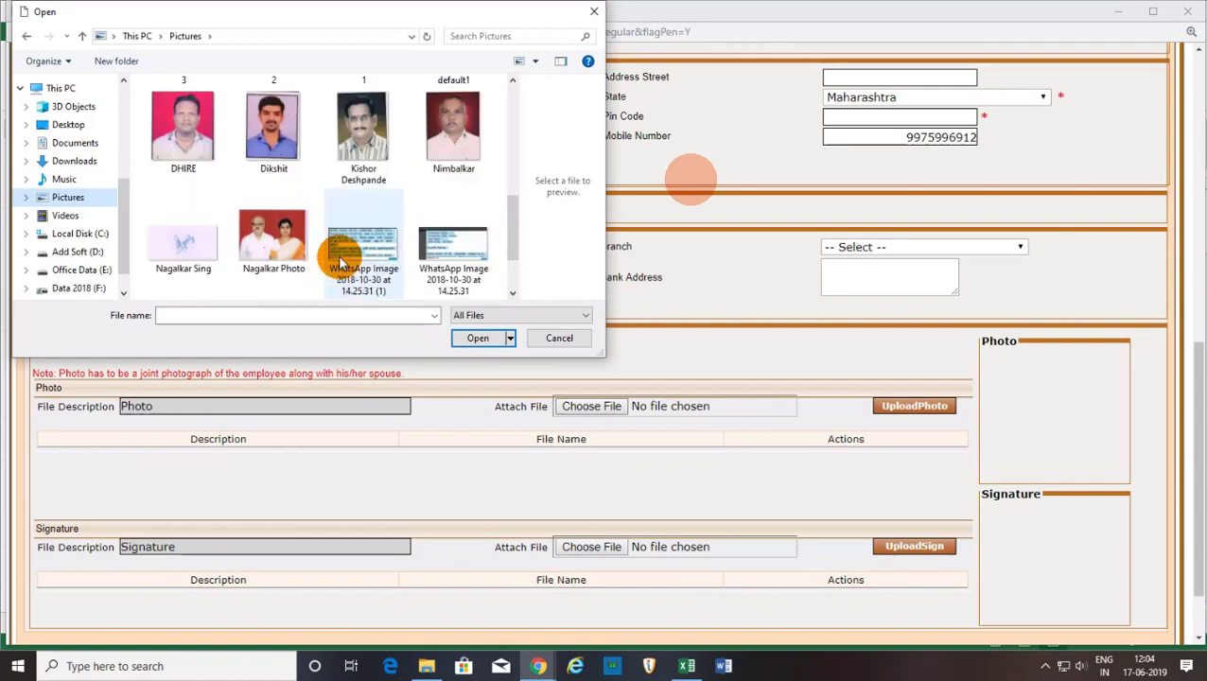
scroll(338, 257, down, 1)
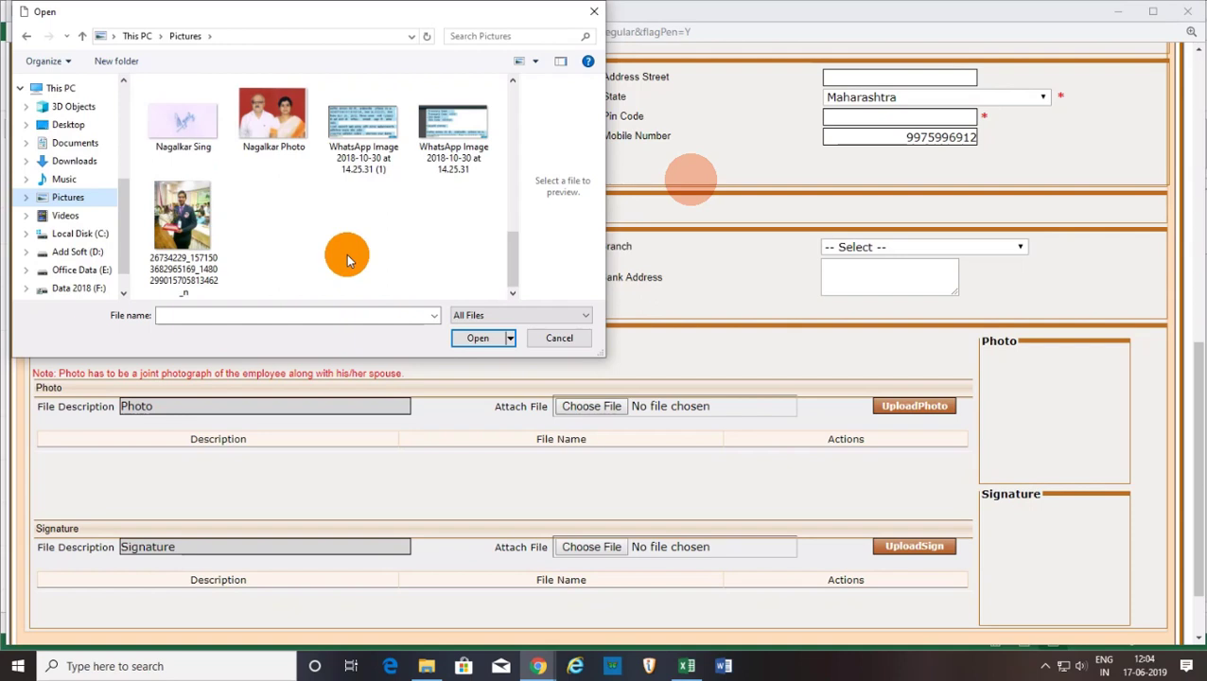
scroll(284, 239, up, 10)
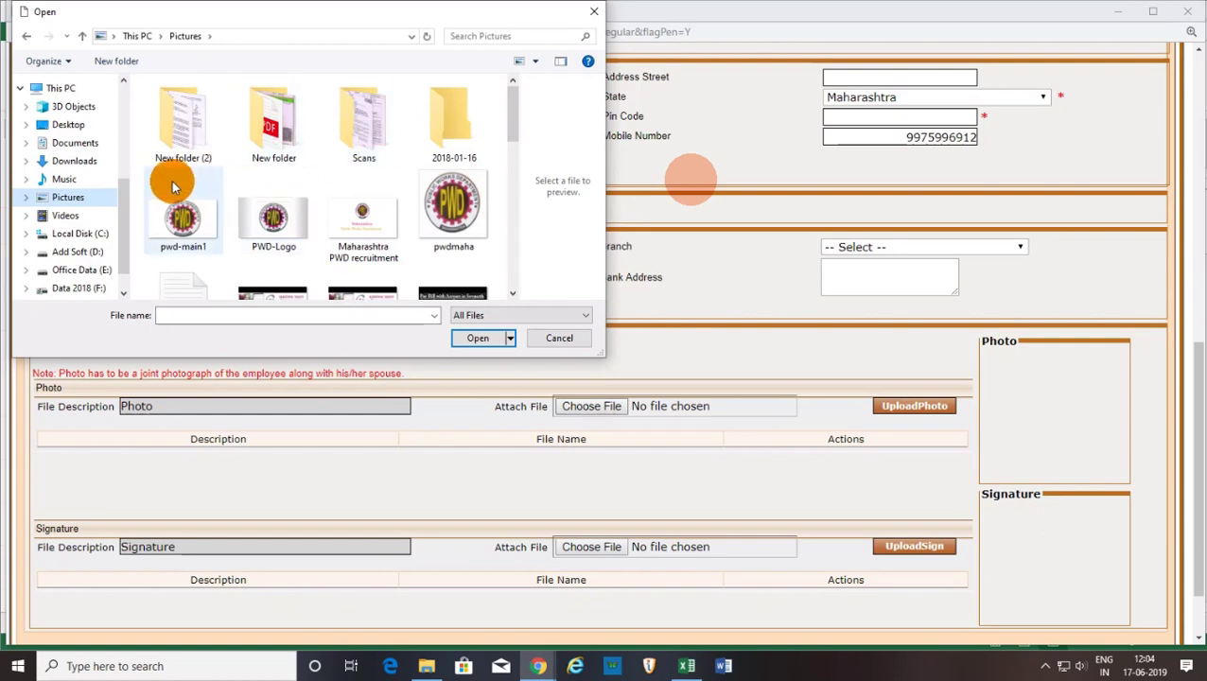
Return to the Desktop and sort files by Date modified, newest first.
click(69, 125)
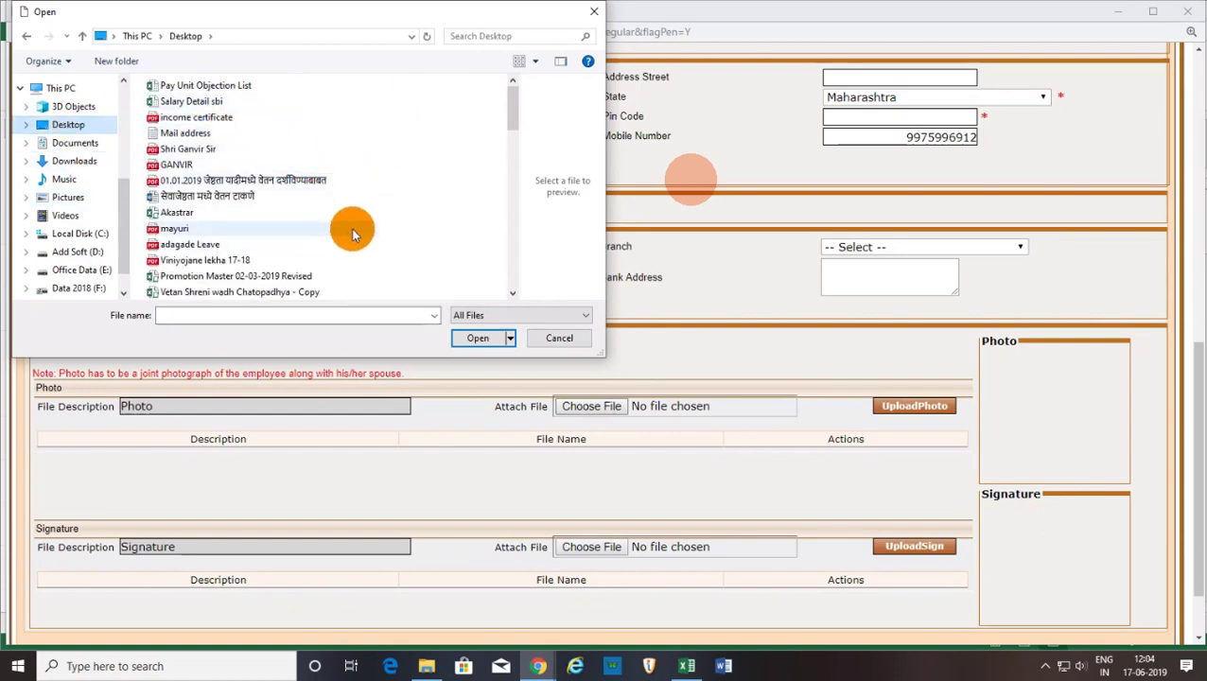
scroll(362, 229, down, 2)
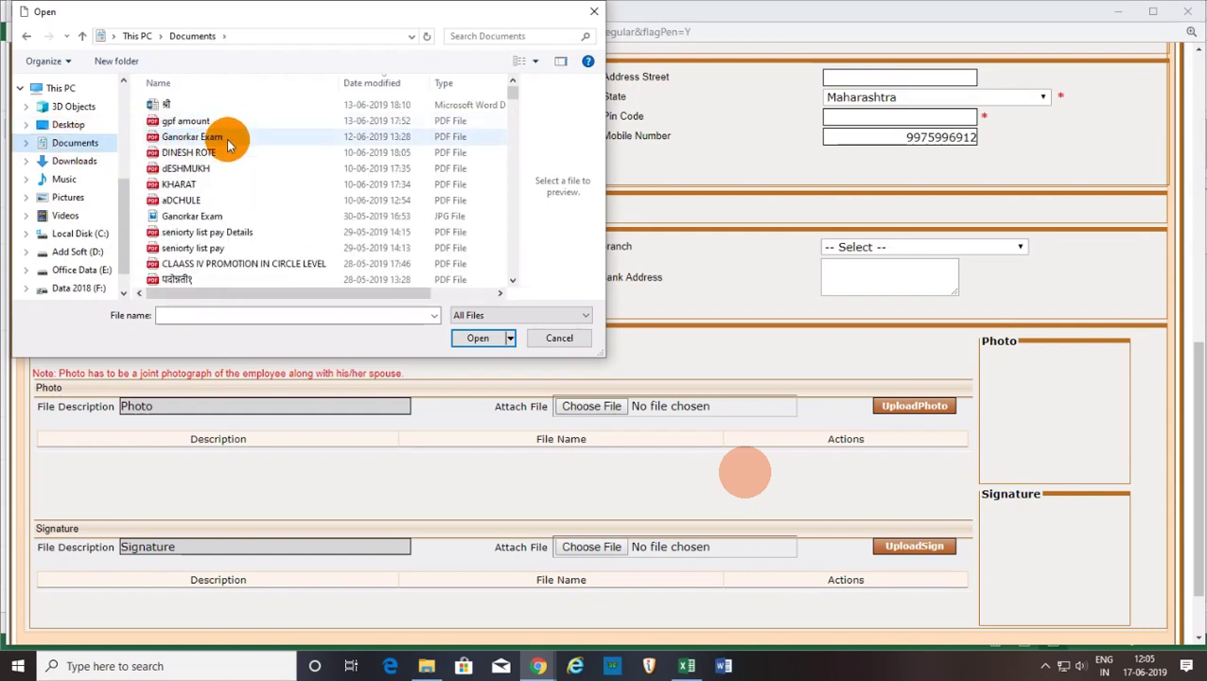
scroll(255, 232, down, 2)
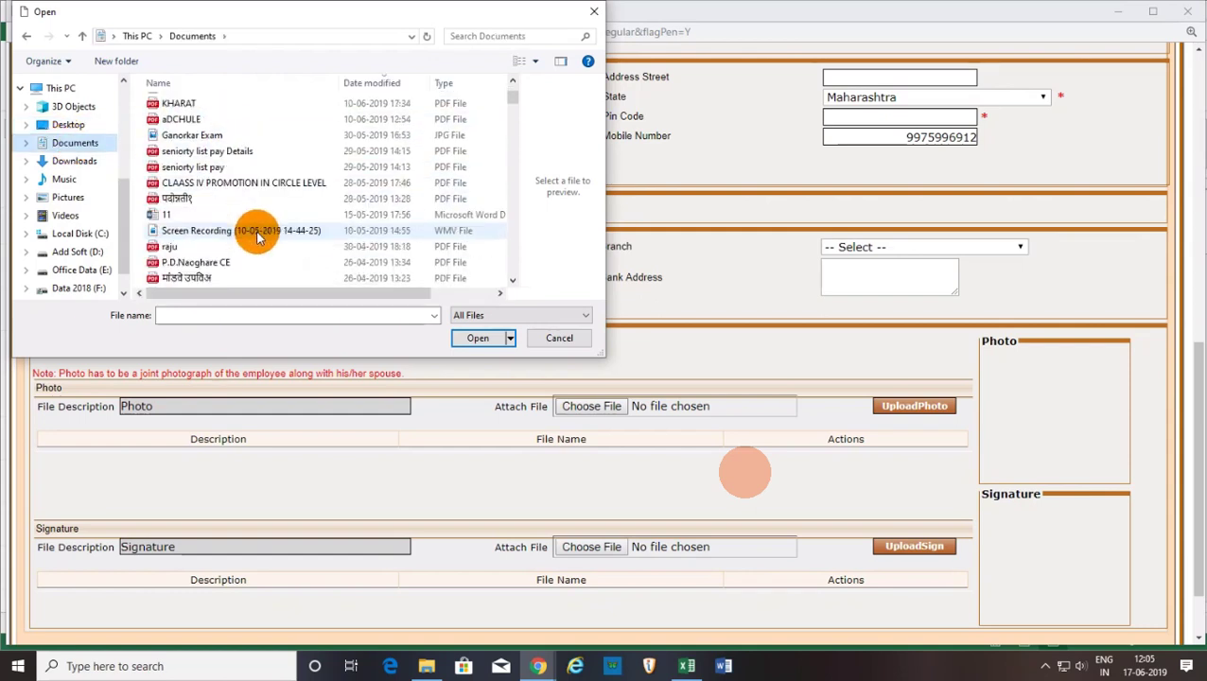
click(364, 84)
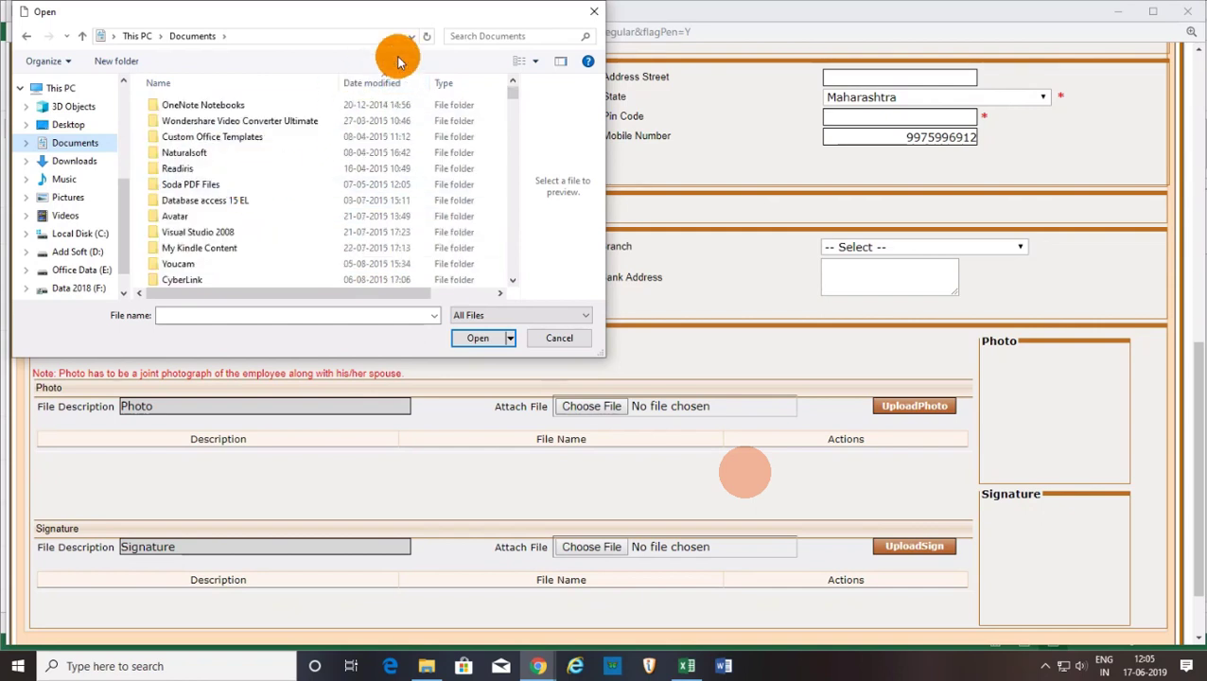
click(372, 82)
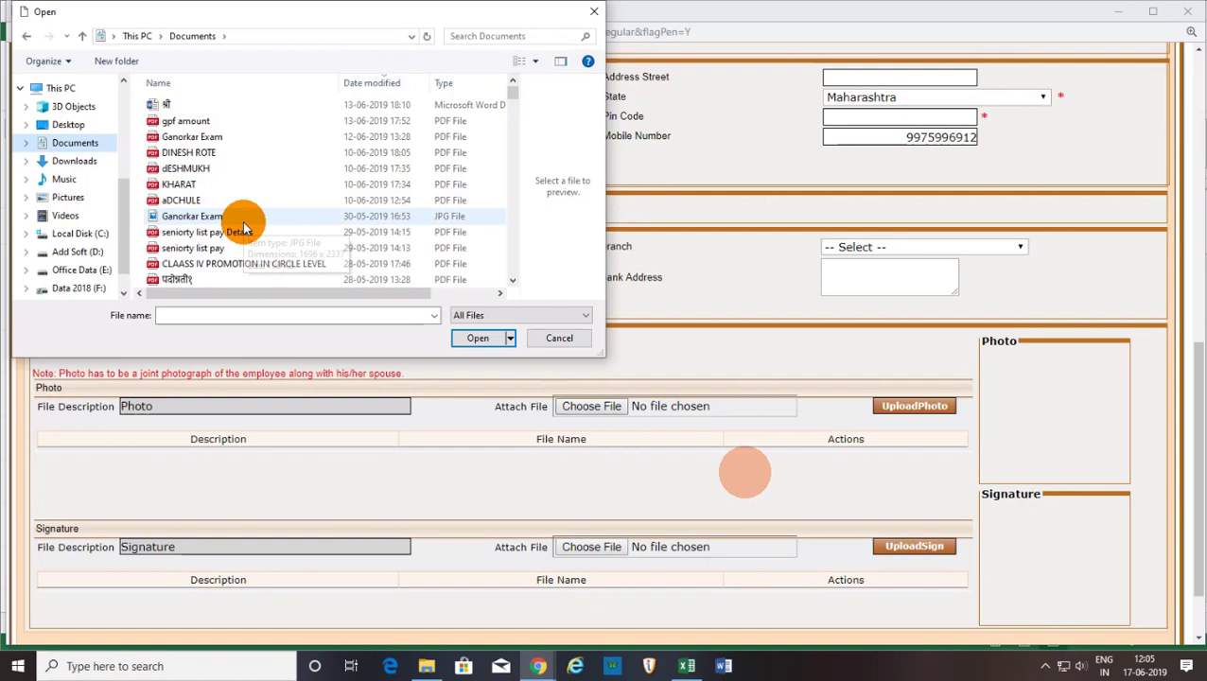
mouse_move(746, 482)
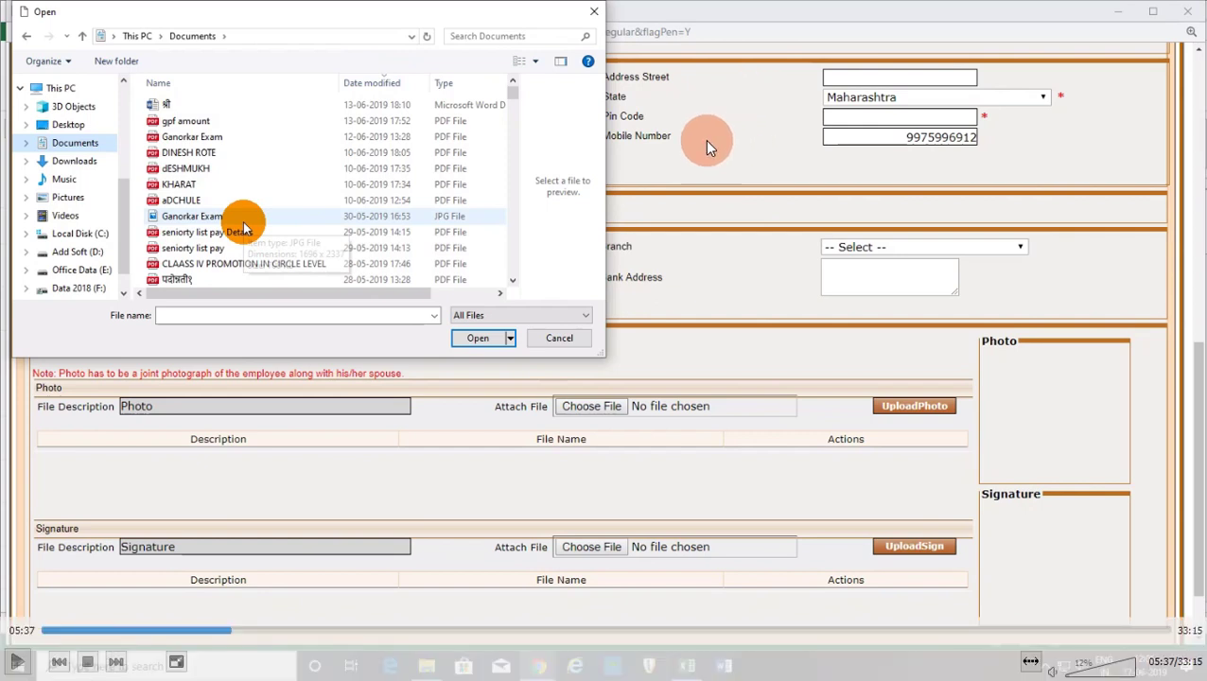
mouse_move(774, 7)
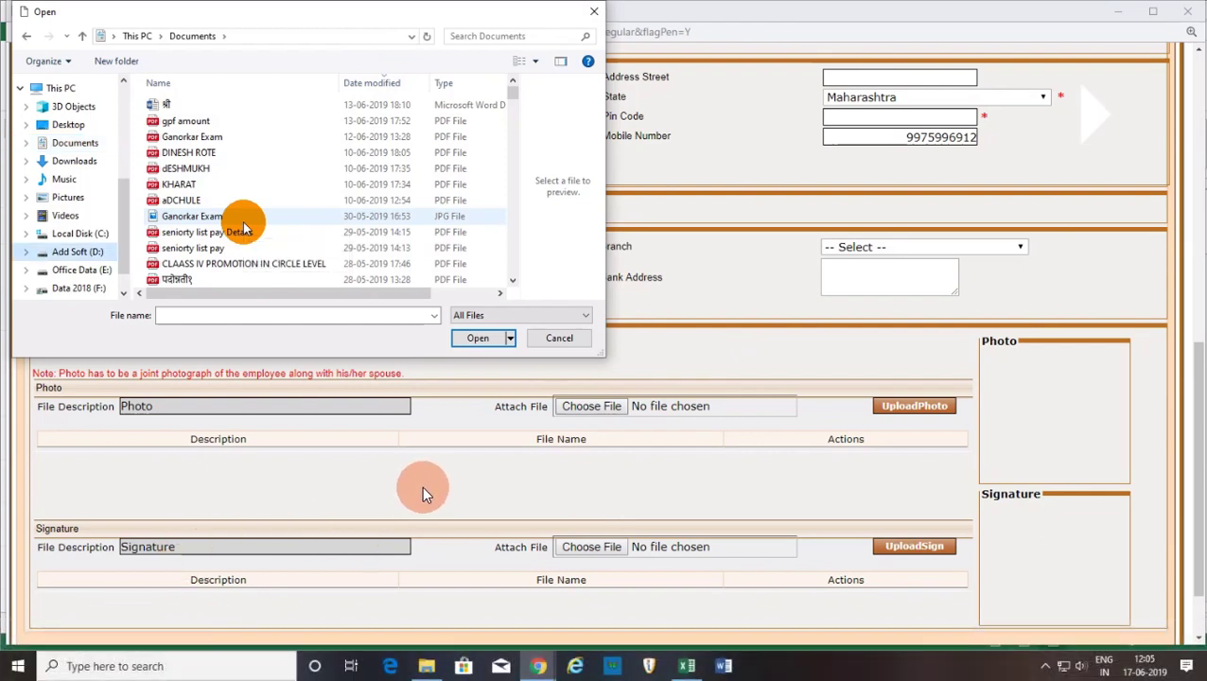
scroll(241, 225, down, 1)
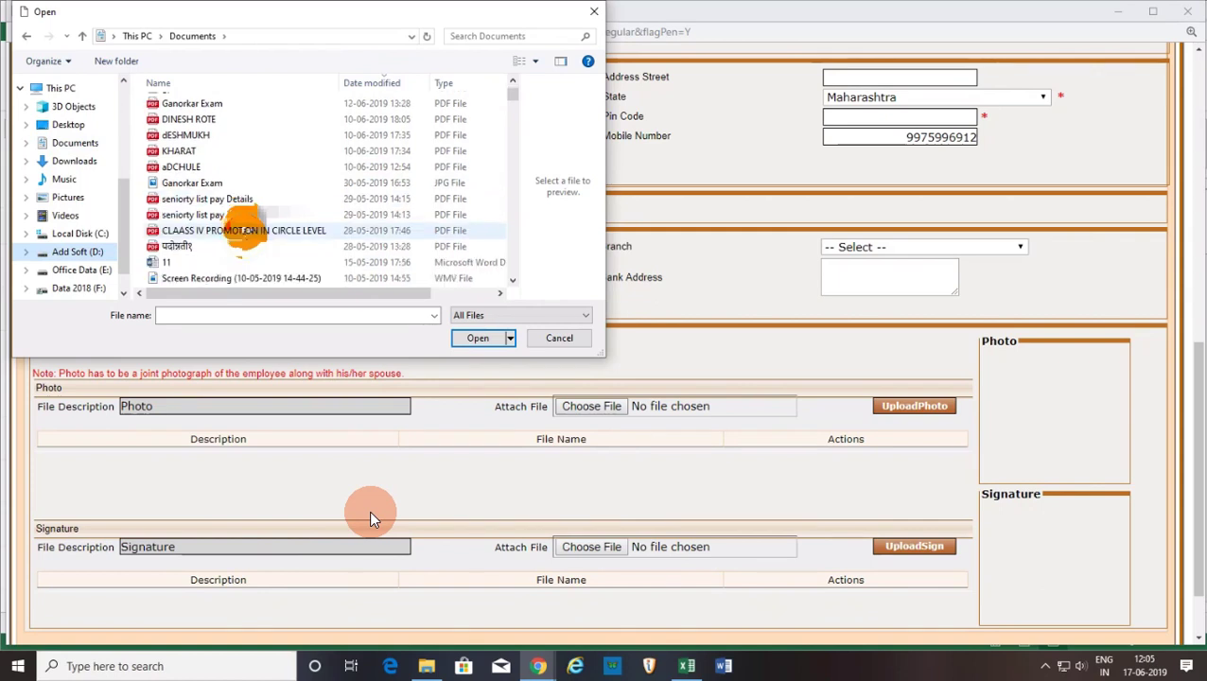
mouse_move(673, 7)
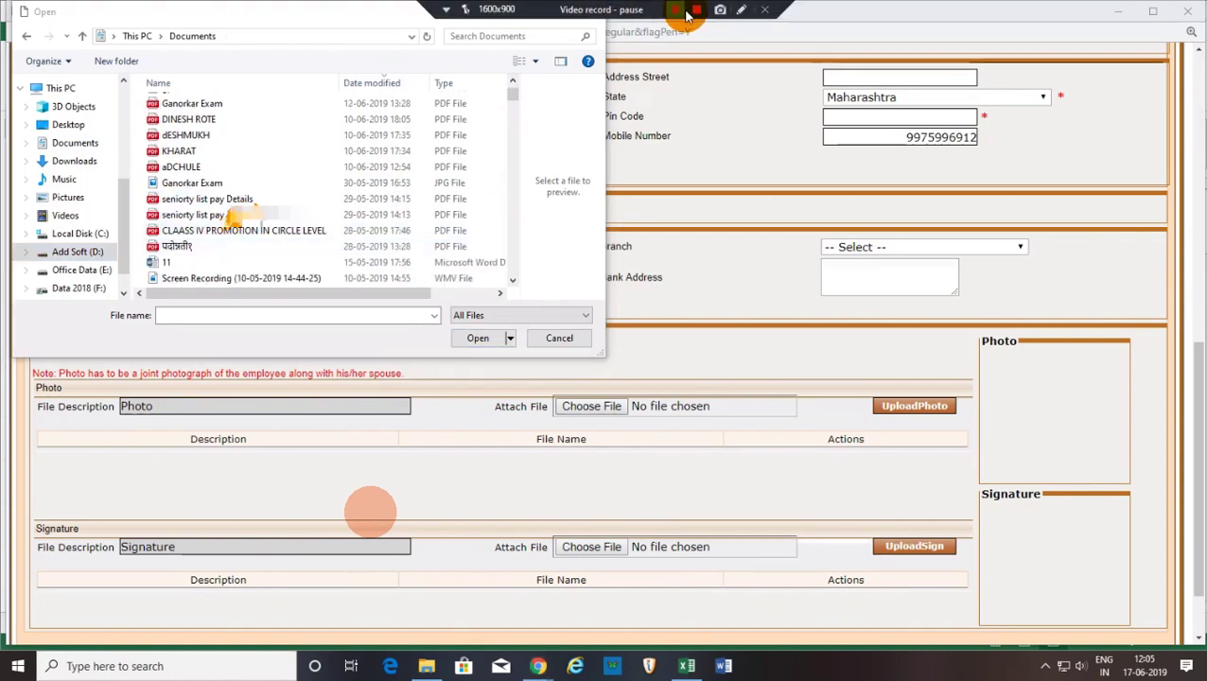
Open the Photo file picker and look through Documents and its New folder.
click(677, 11)
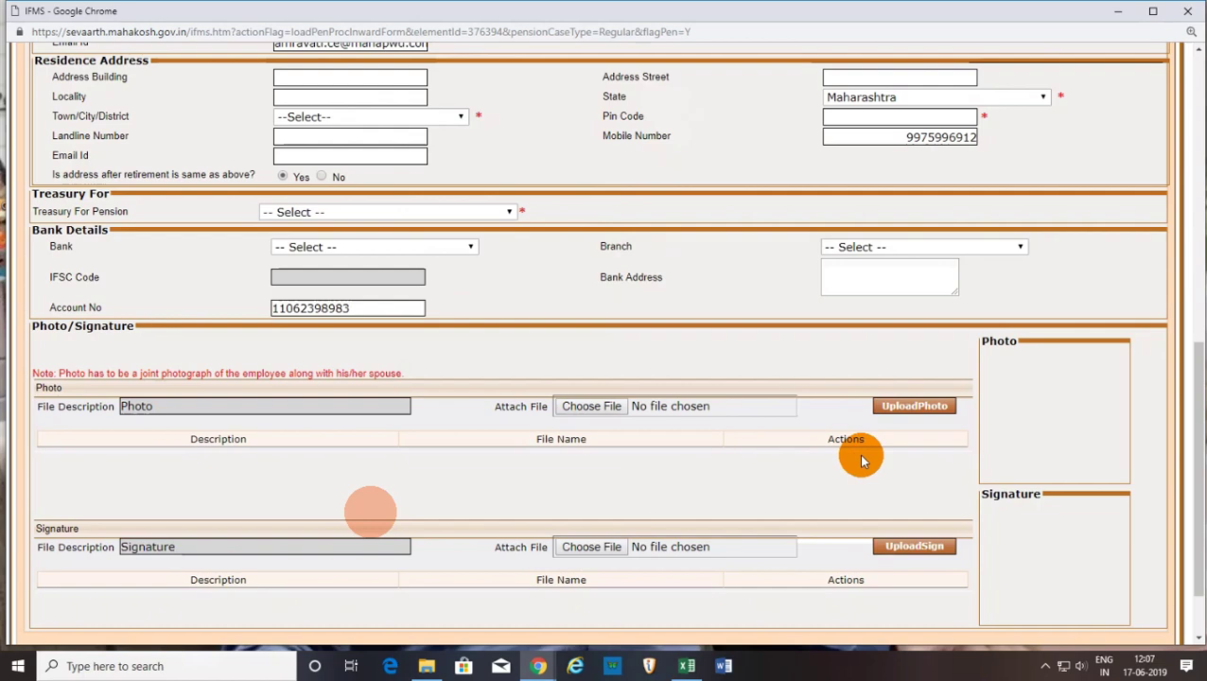
scroll(450, 334, down, 2)
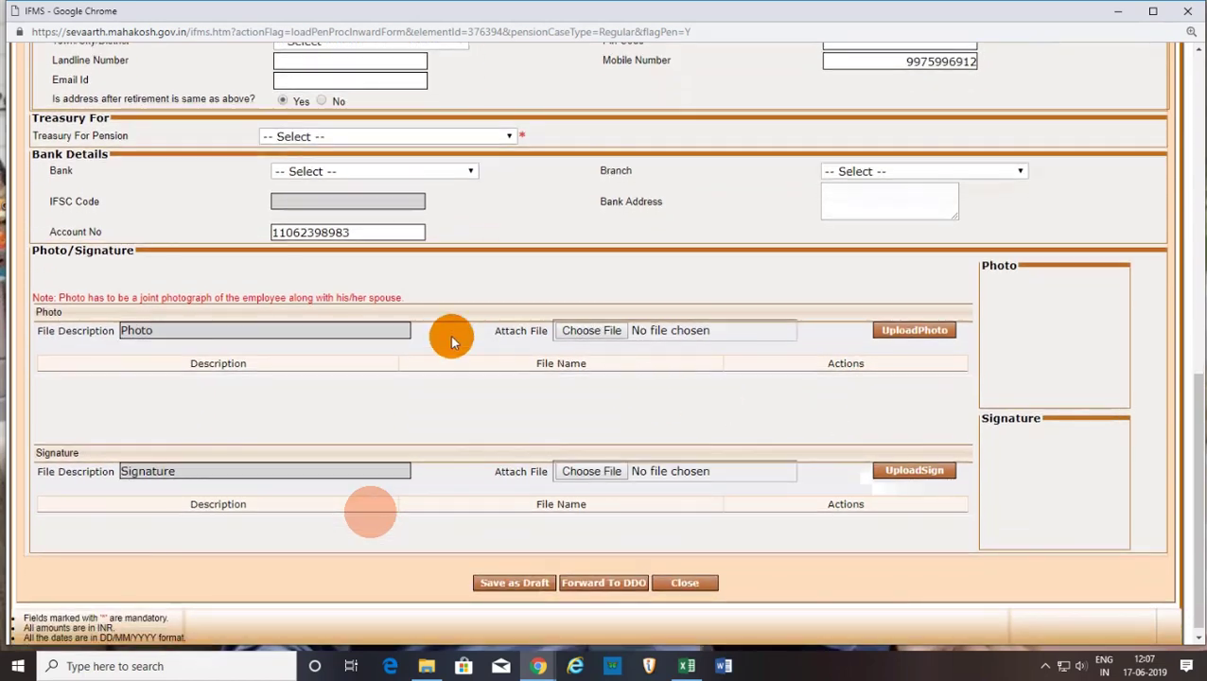
click(596, 328)
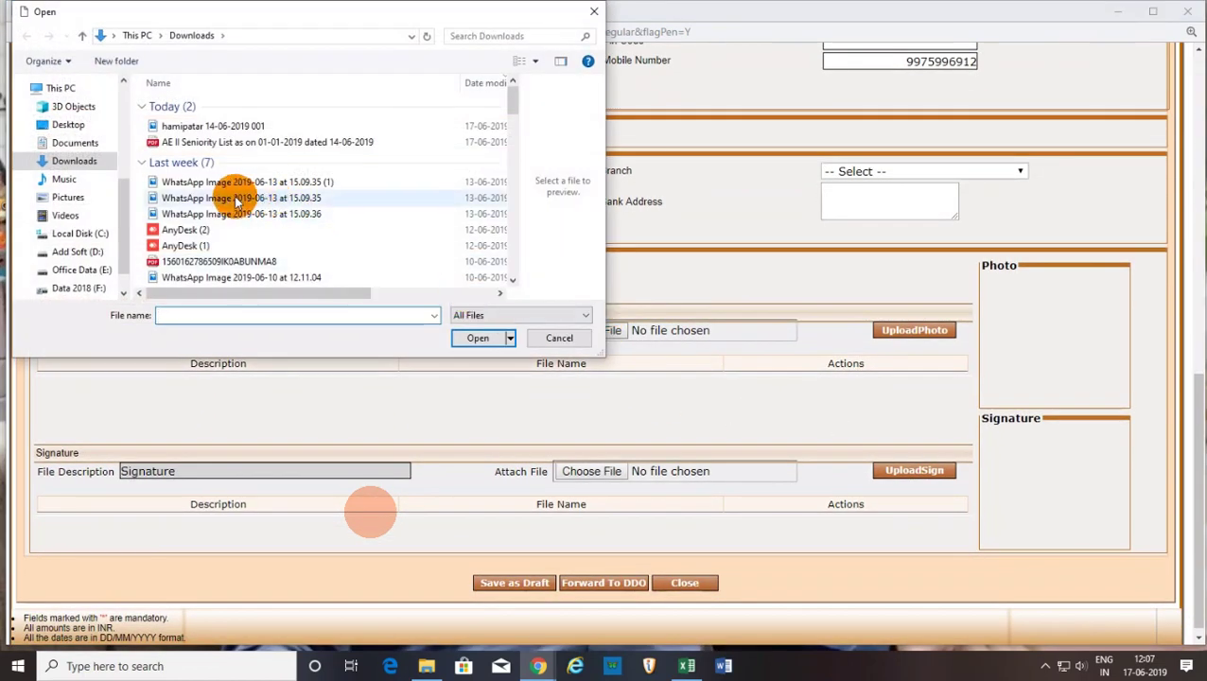
click(75, 142)
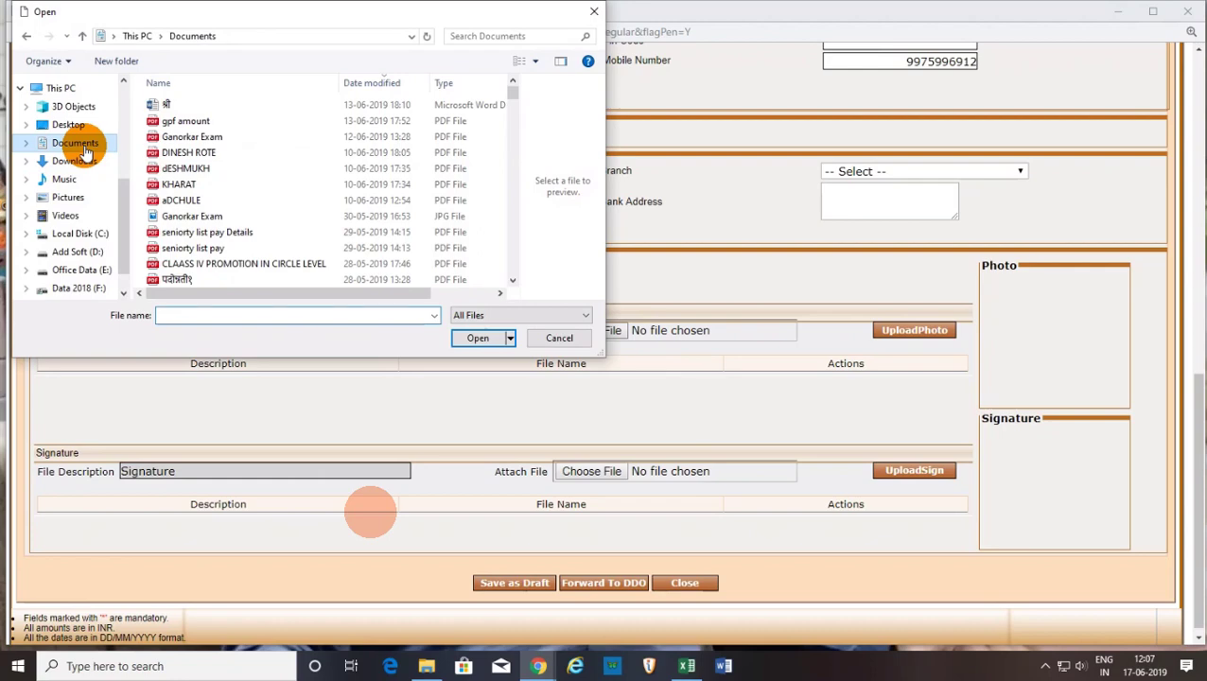
scroll(230, 142, down, 10)
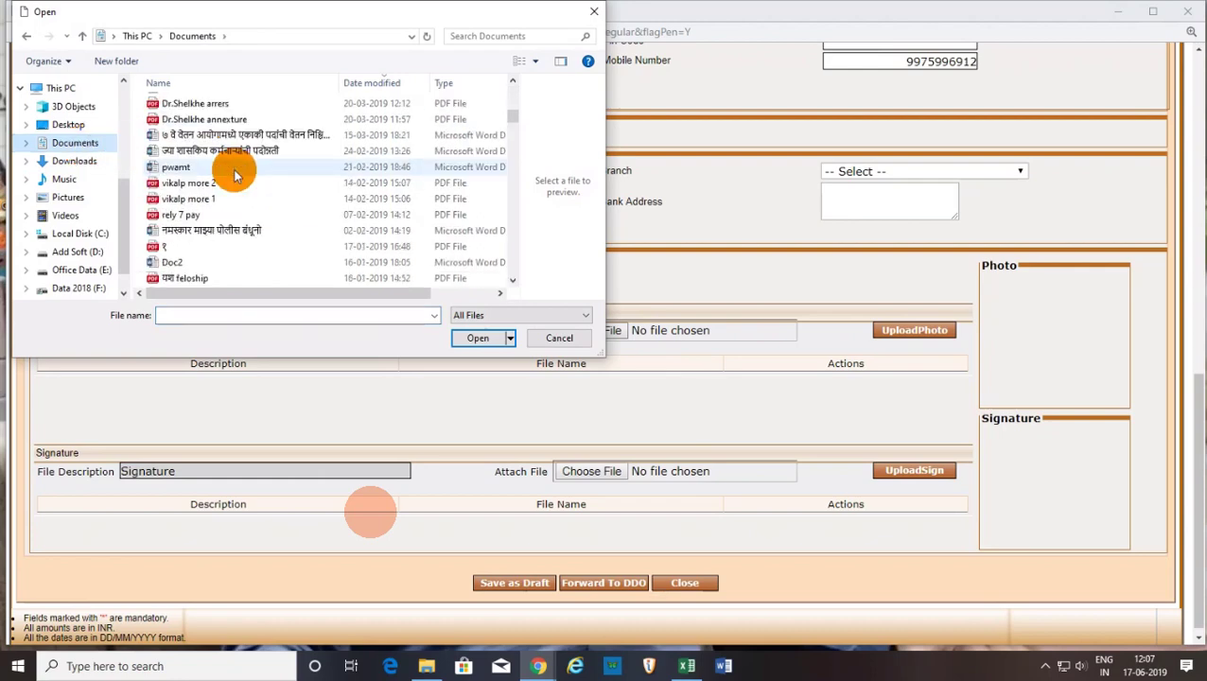
scroll(234, 189, down, 15)
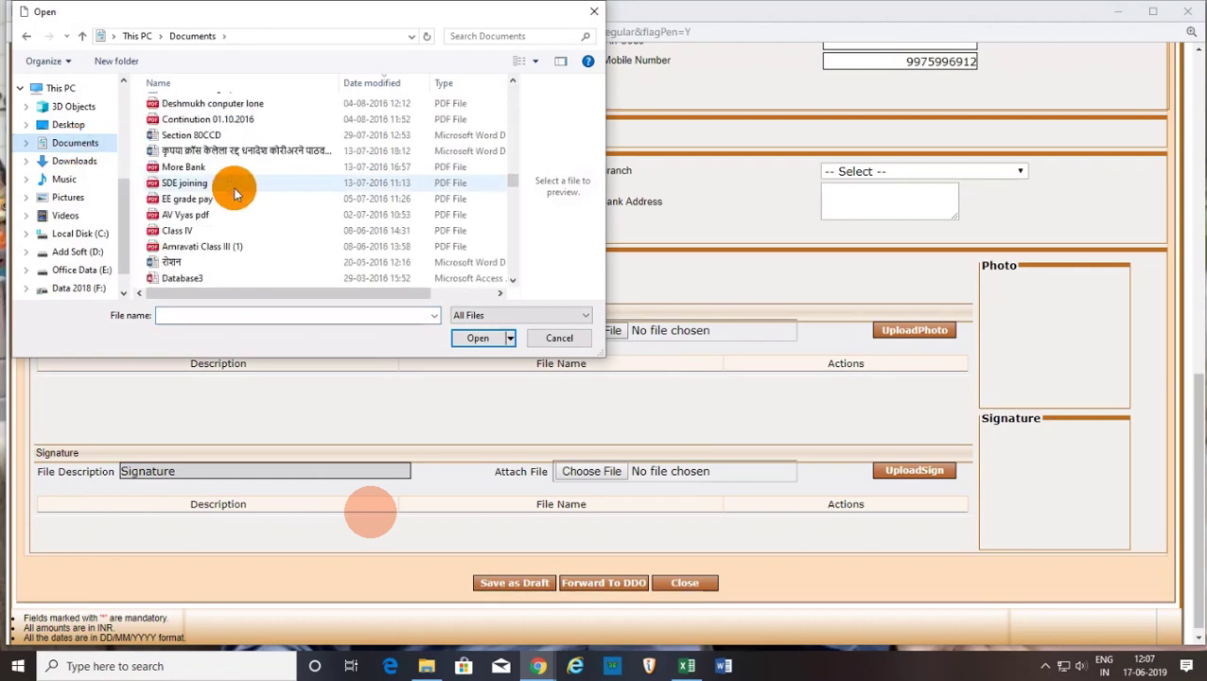
scroll(234, 192, down, 8)
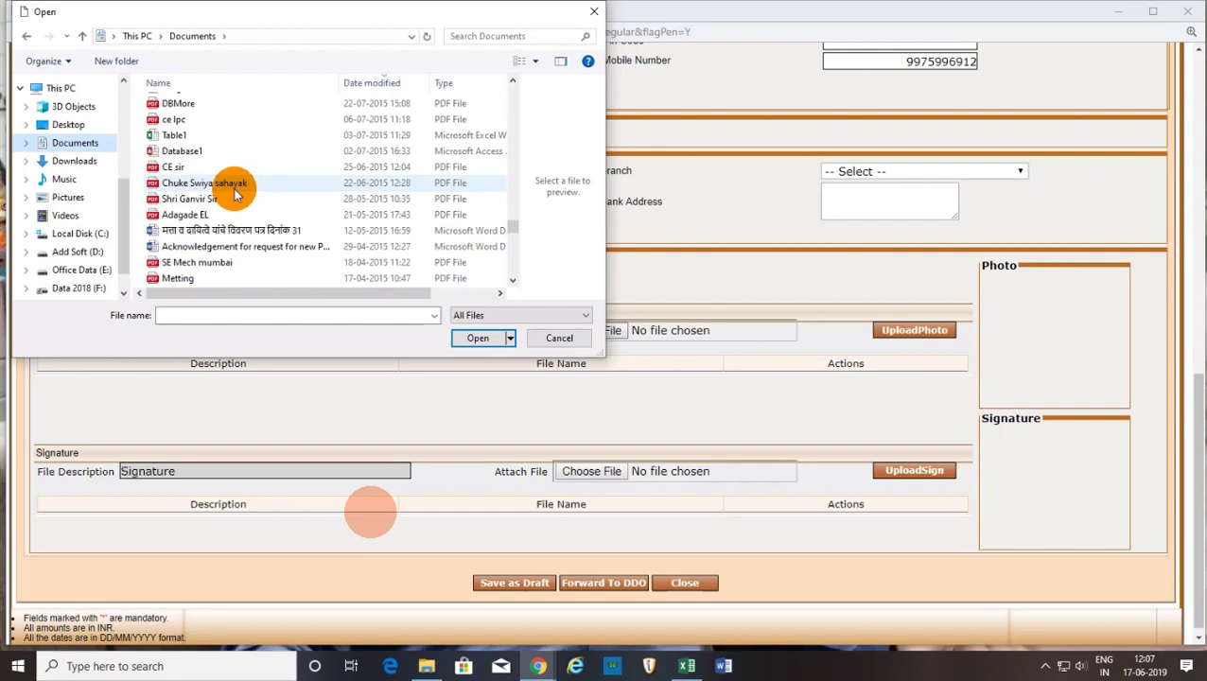
scroll(233, 192, up, 20)
double_click(223, 135)
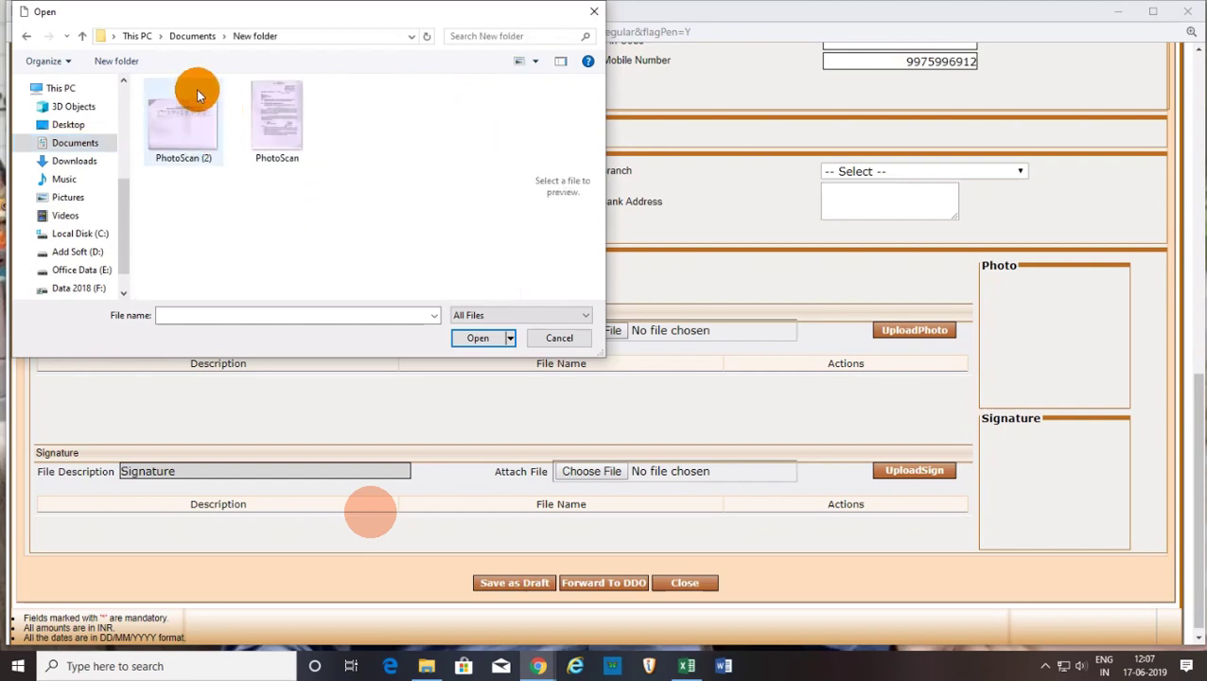
click(212, 39)
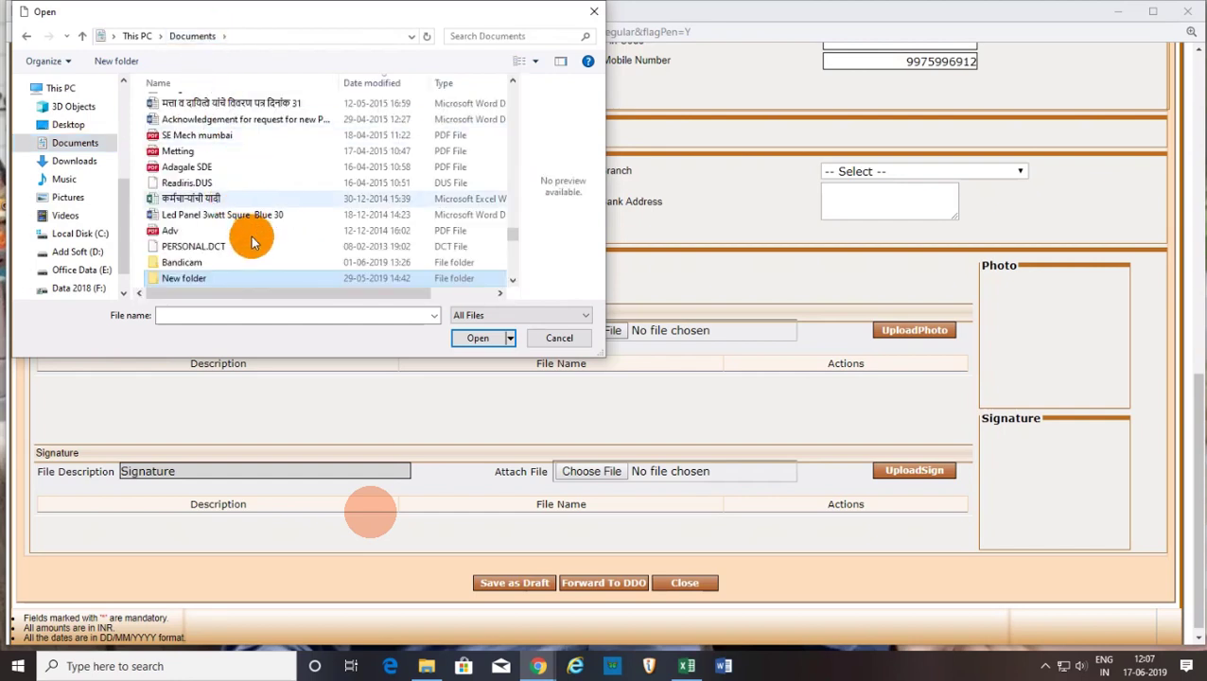
Choose the joint photo image from Pictures > New folder for the Photo entry.
click(80, 197)
double_click(272, 151)
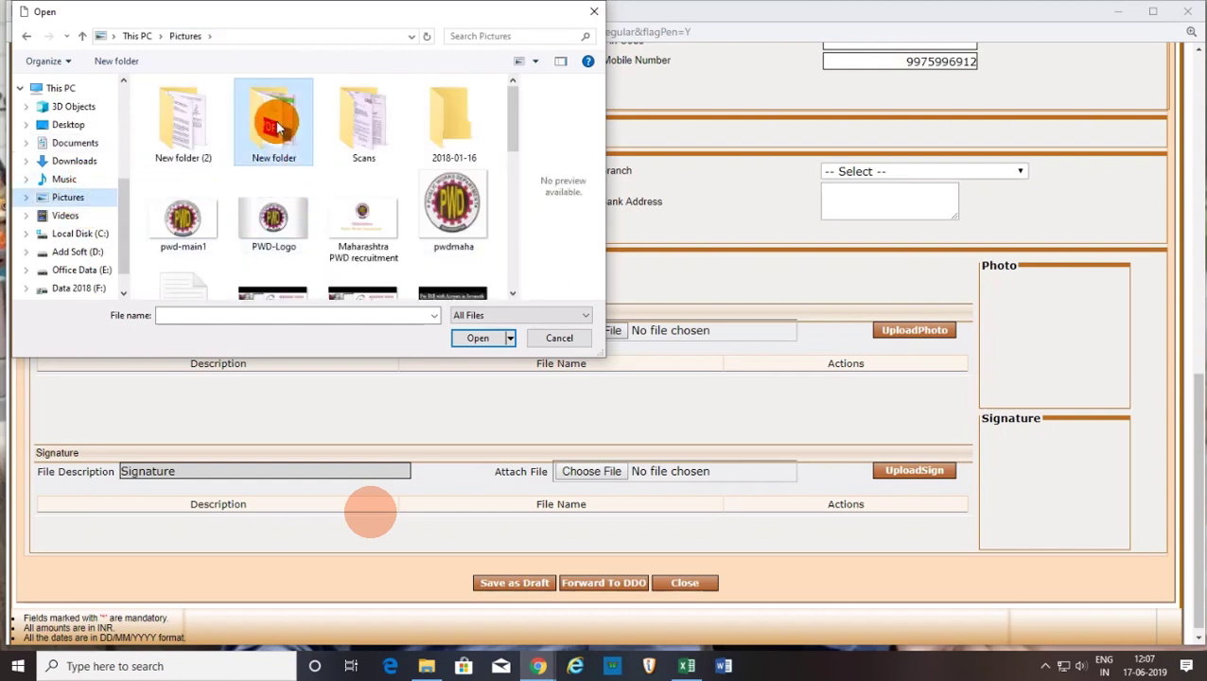
click(184, 125)
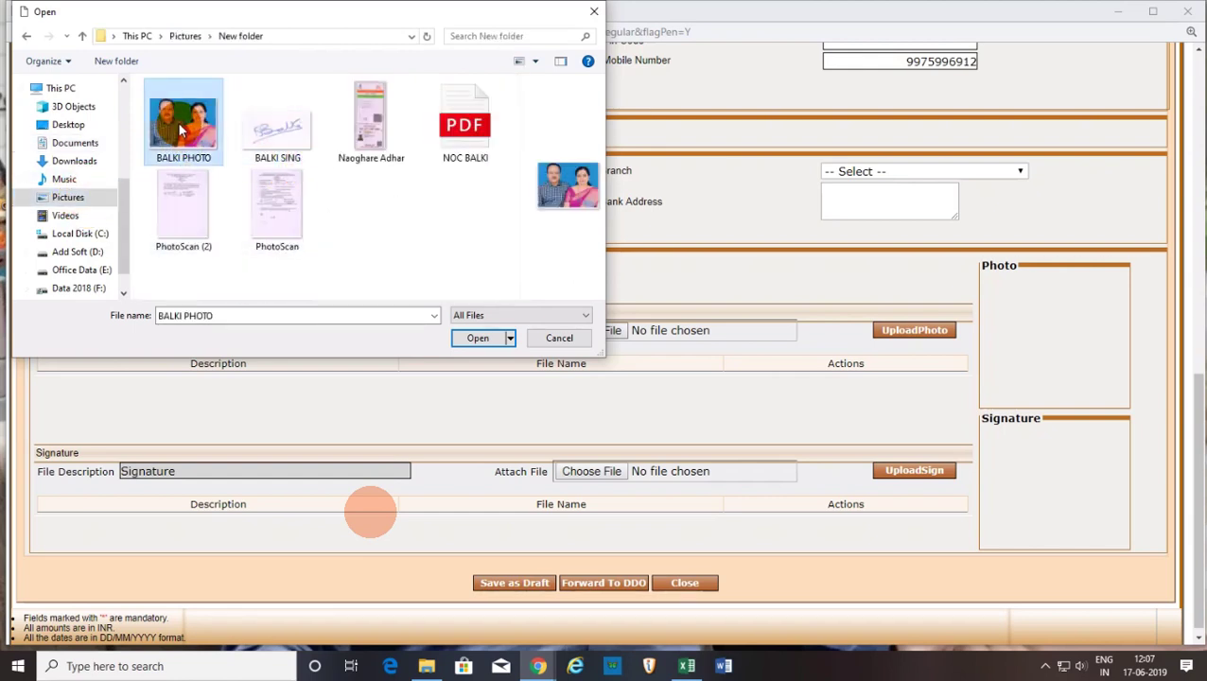
click(478, 338)
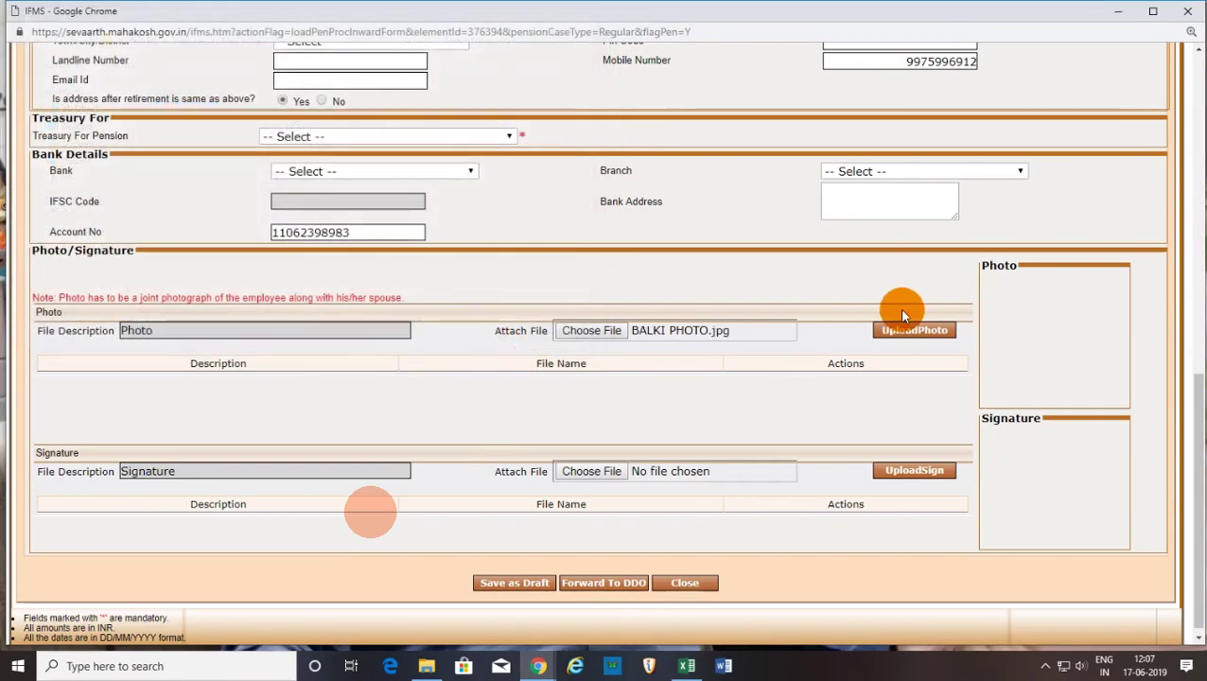
click(906, 327)
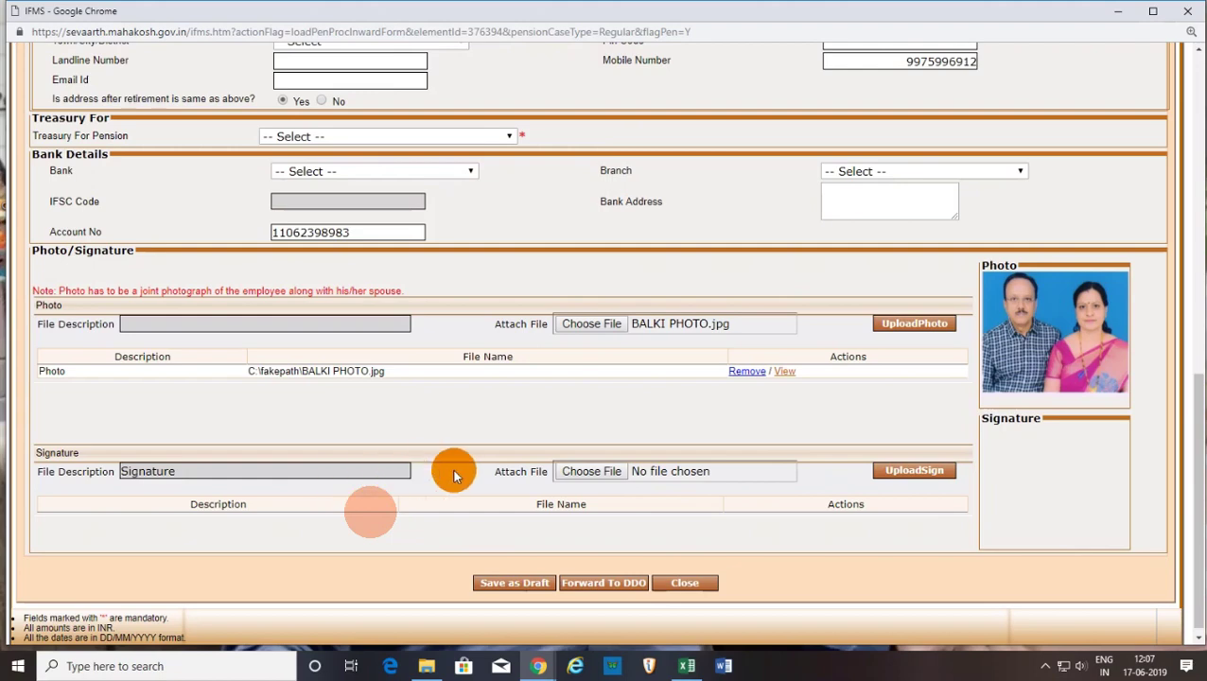
click(606, 470)
click(284, 132)
click(473, 338)
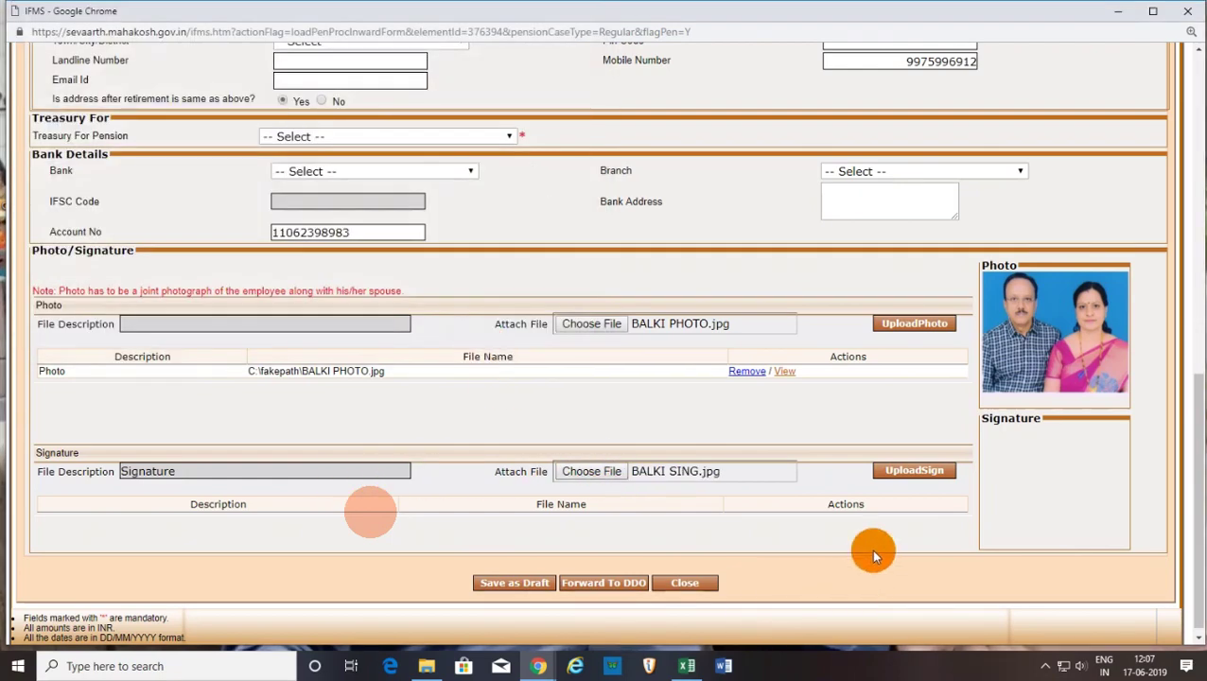
click(917, 469)
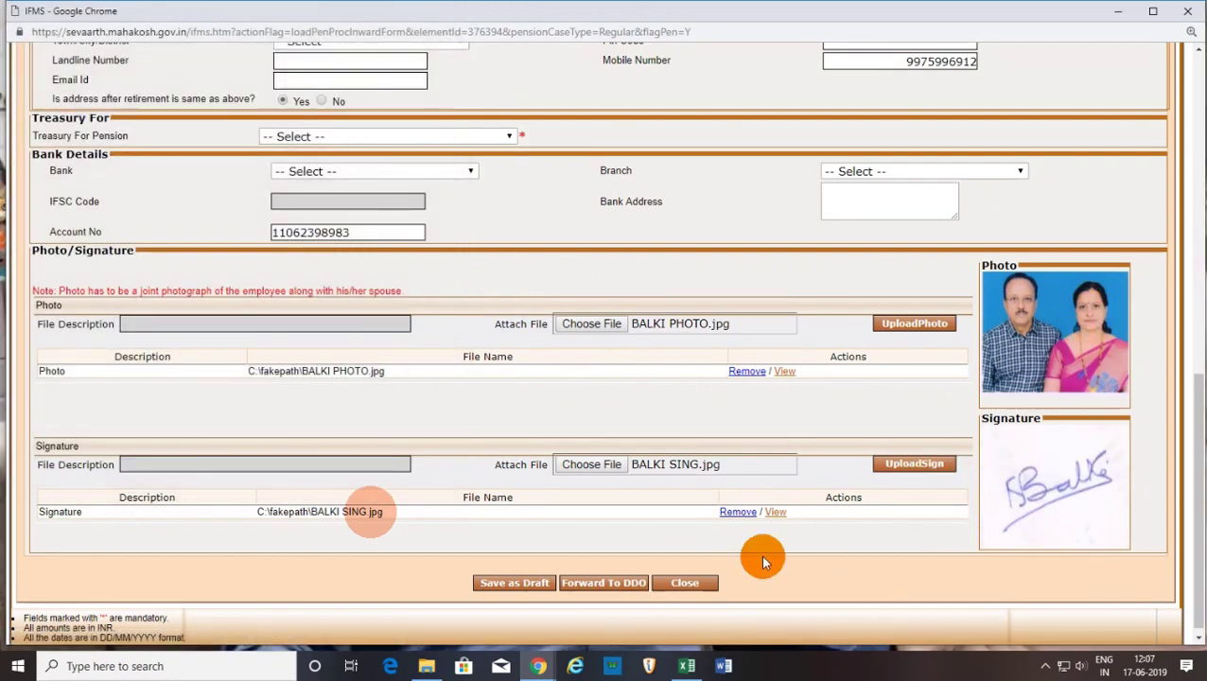
Select the inward number issued in the save-as-draft alert for copying.
scroll(749, 534, down, 1)
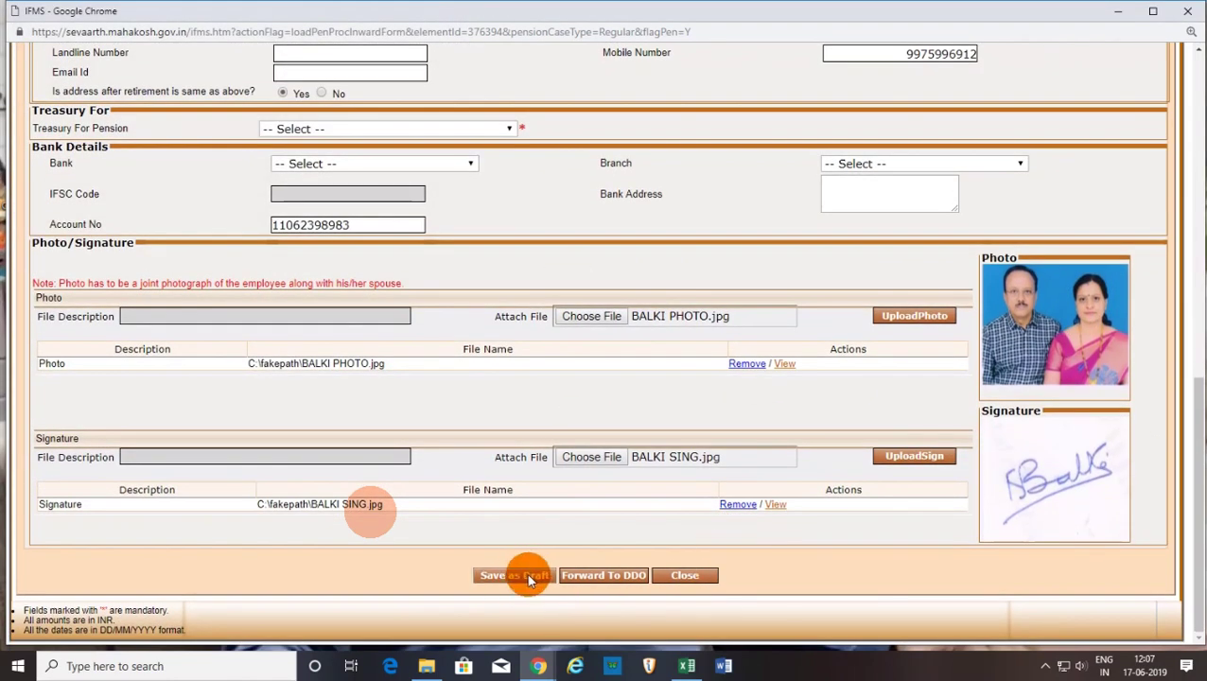
scroll(425, 458, up, 6)
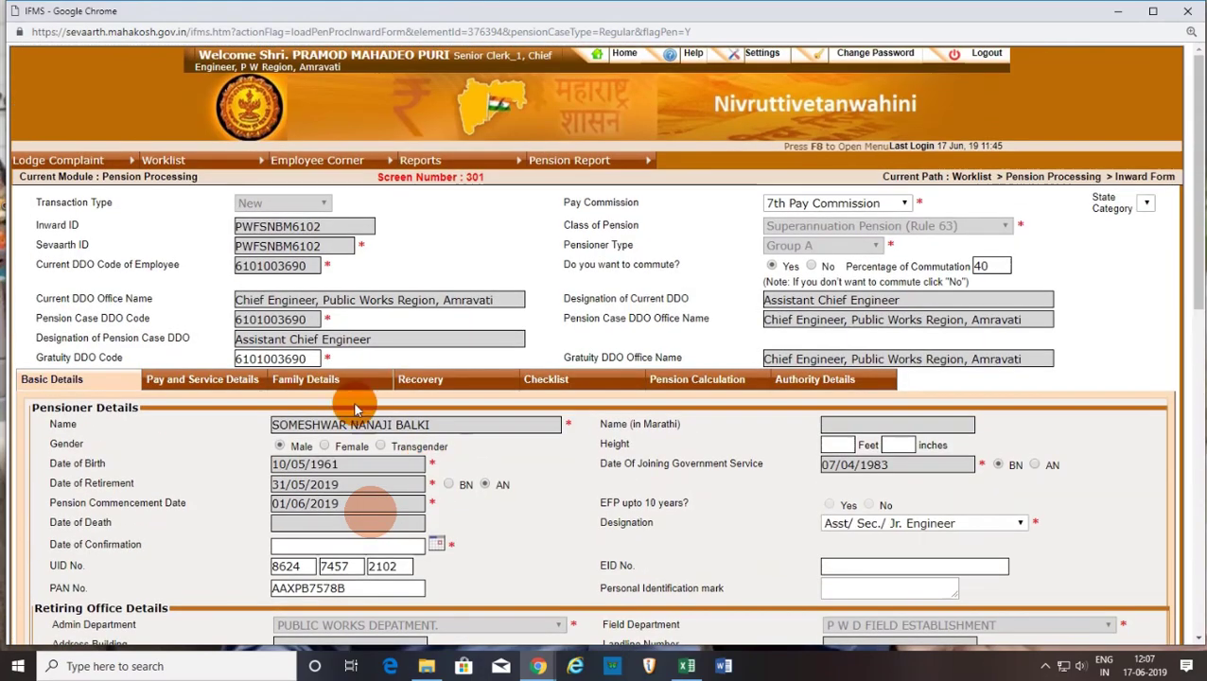
scroll(662, 530, down, 6)
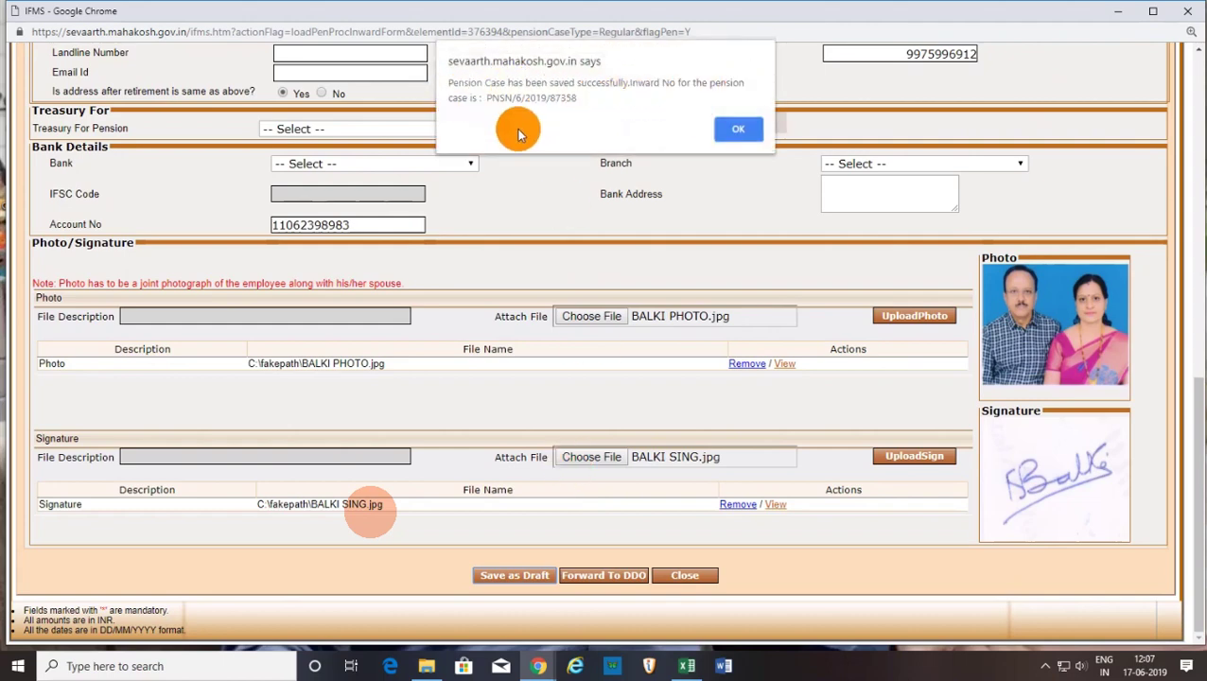
drag(483, 100, 579, 106)
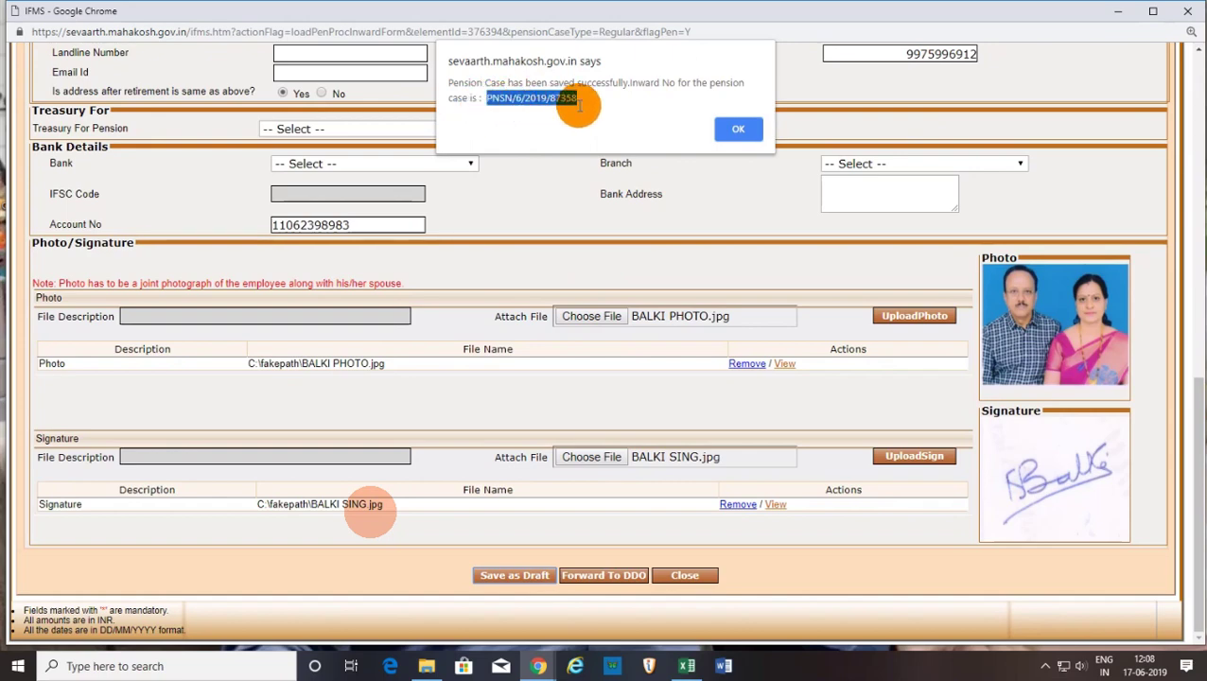
Dismiss the save alert and scroll the form until Chrome reports the pages unresponsive.
click(738, 128)
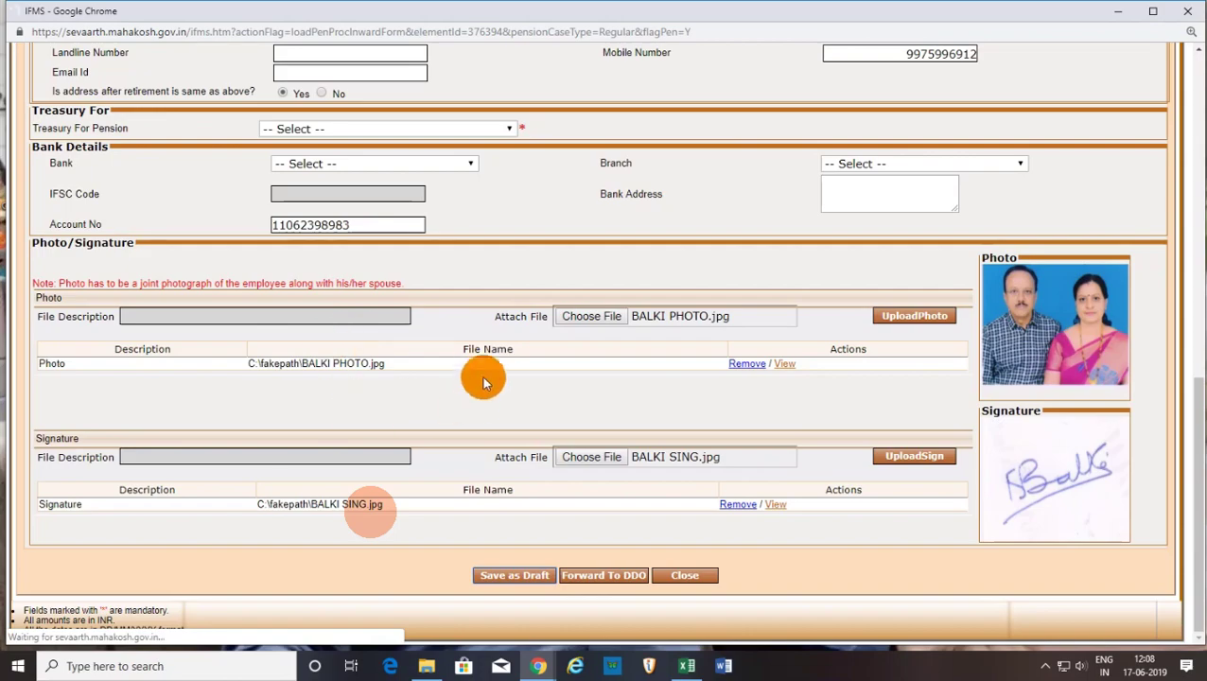
scroll(481, 386, up, 7)
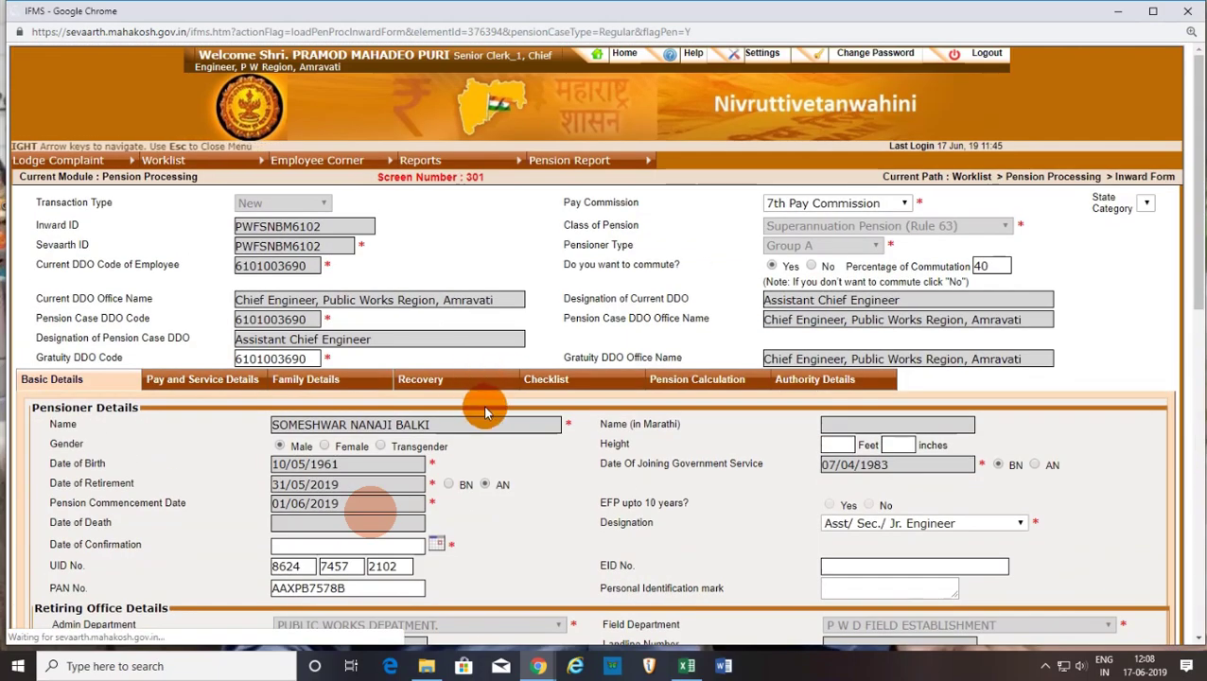
scroll(482, 405, down, 10)
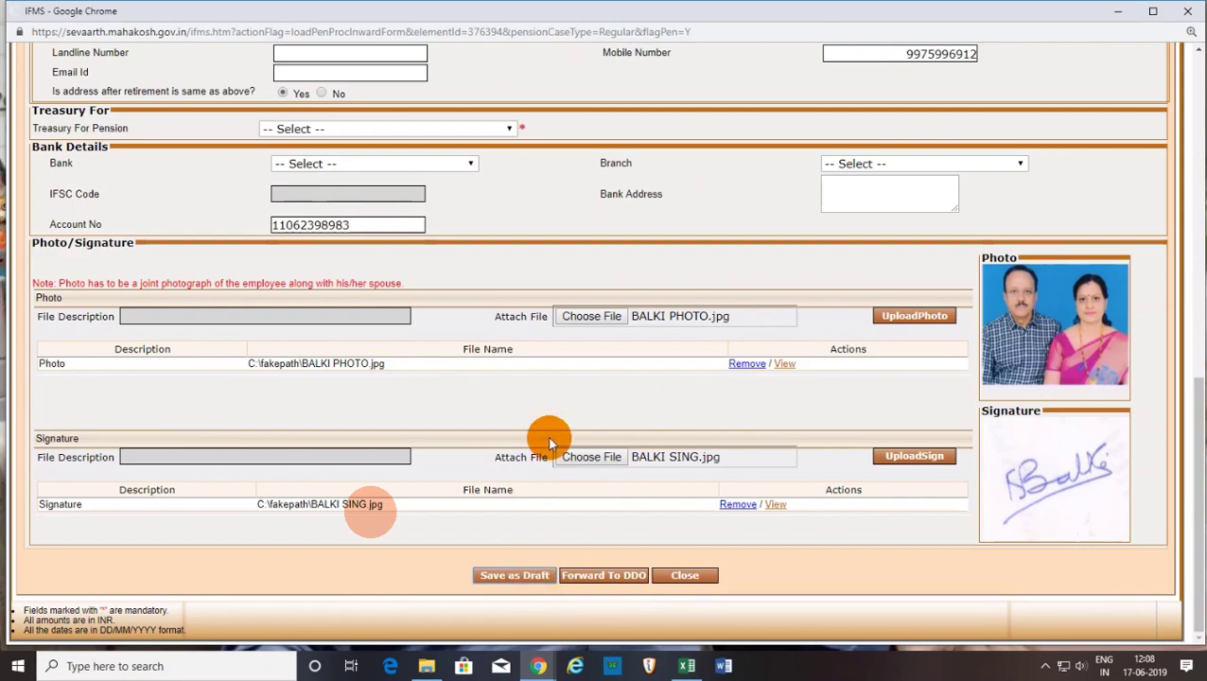
scroll(550, 442, up, 10)
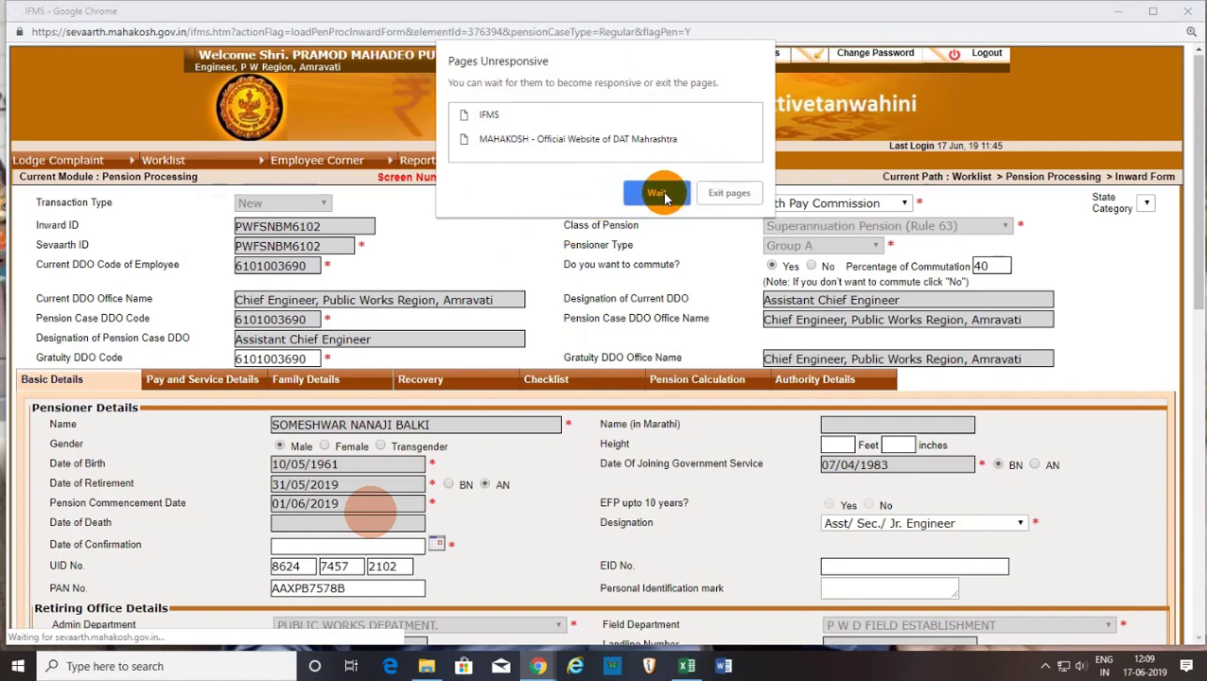
Exit the unresponsive portal pages and restart Chrome.
click(723, 192)
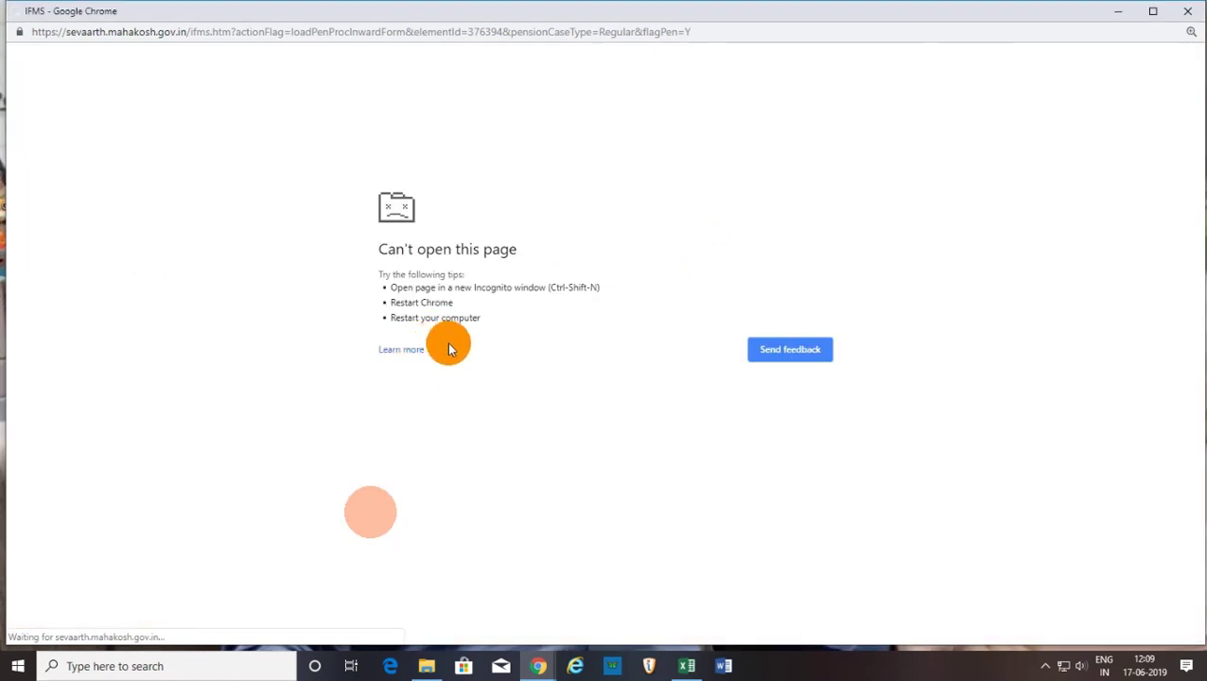
click(1187, 11)
click(537, 665)
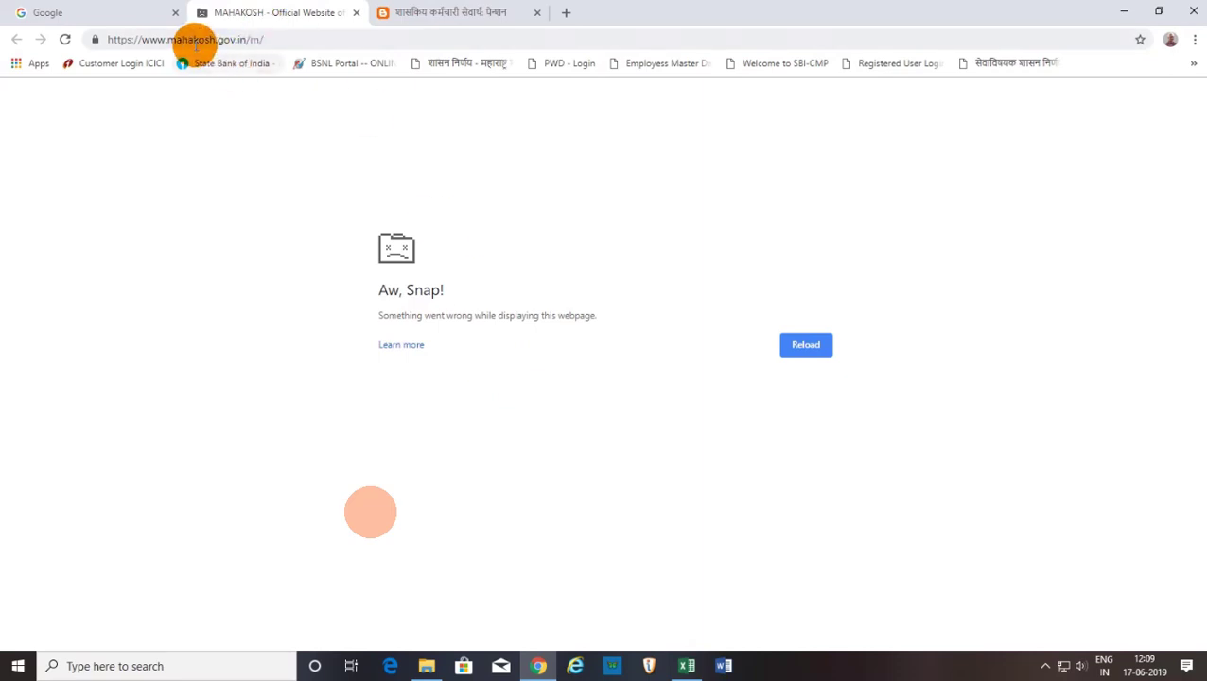
Close the crashed MAHAKOSH tab and go to mahakosh.gov.in in a new tab.
click(196, 40)
click(356, 13)
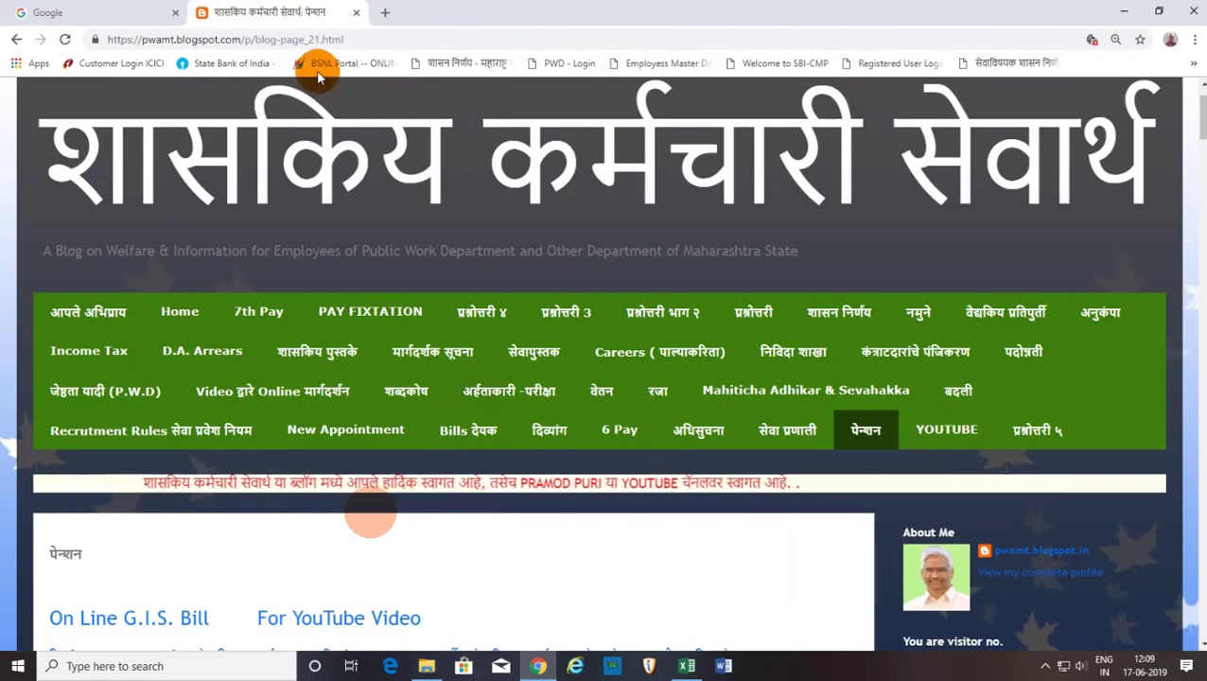
click(383, 12)
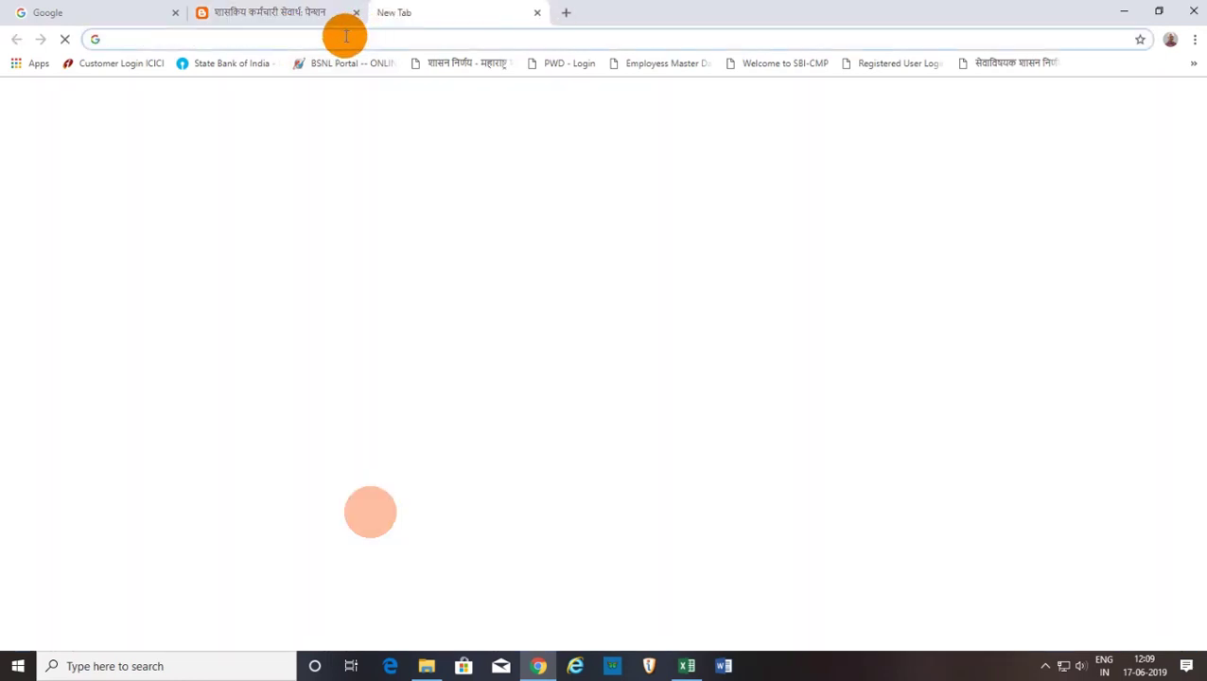
text(MAHA)
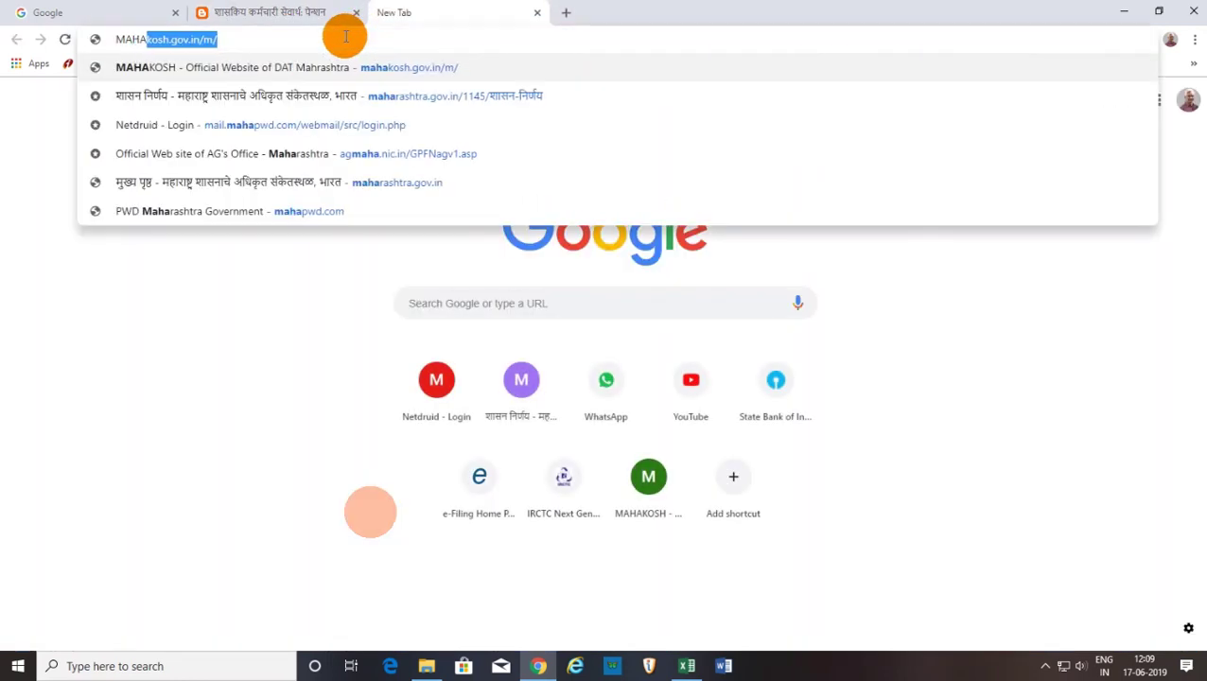
text(KOsh.gov.in/m/)
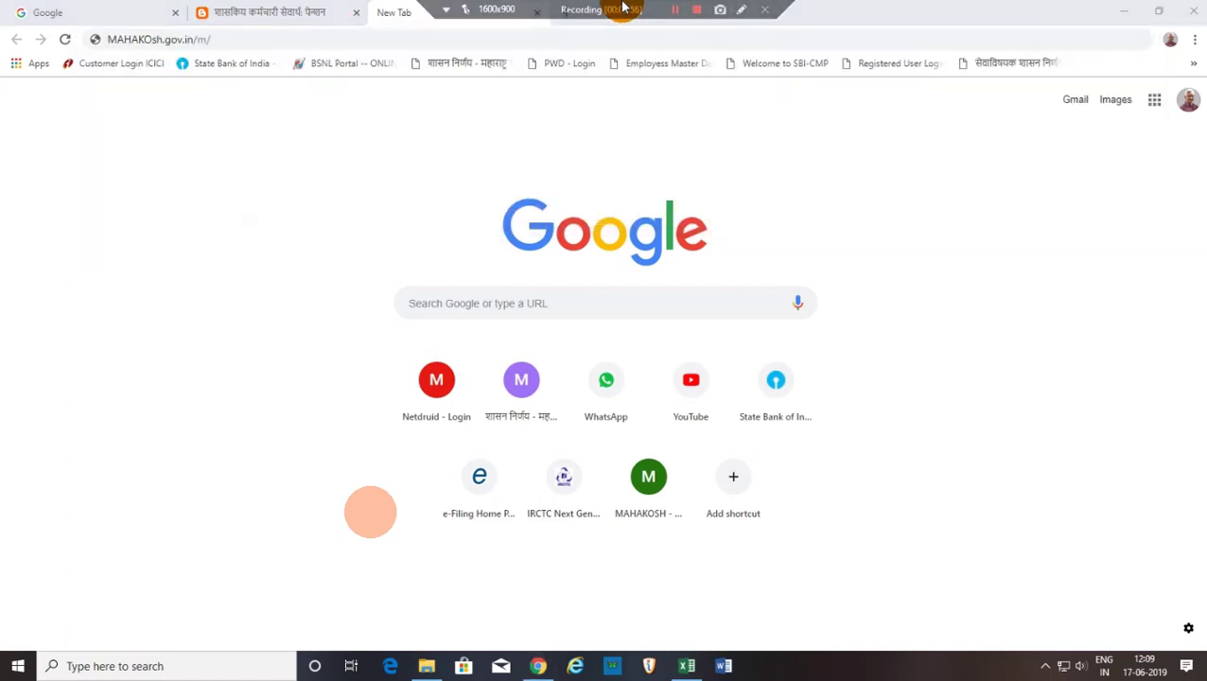
click(674, 9)
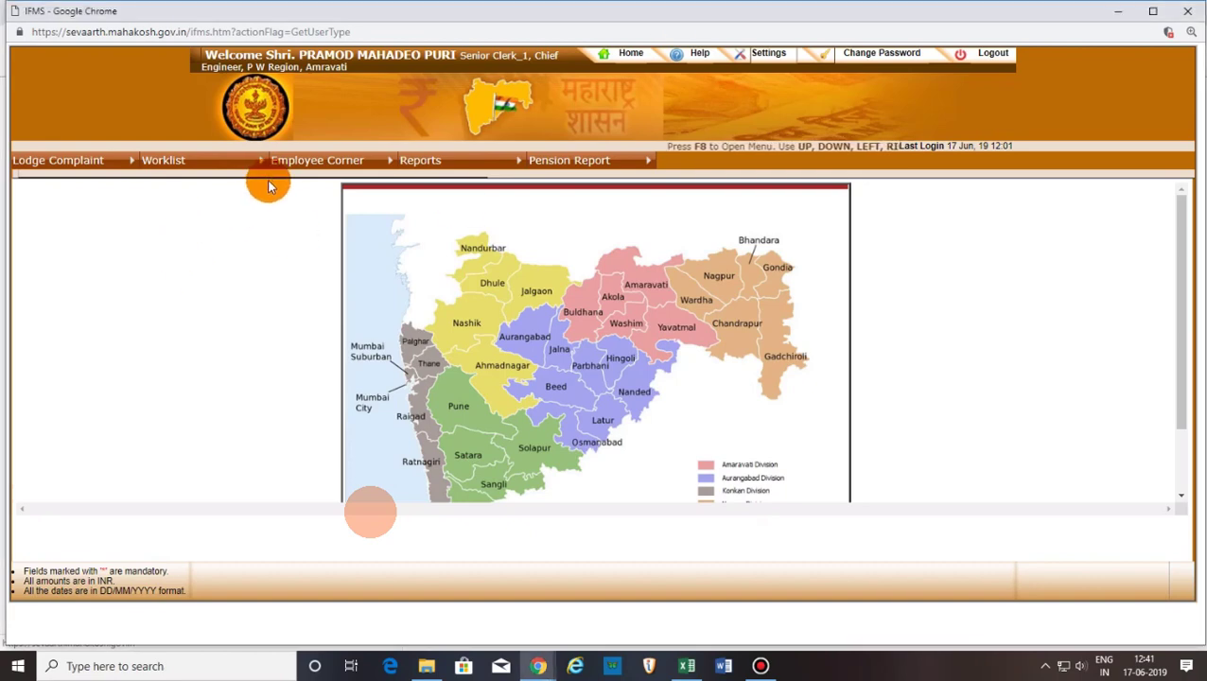
Open Draft Requests, tick the saved draft case and open it through its Inward No link.
mouse_move(175, 165)
mouse_move(159, 216)
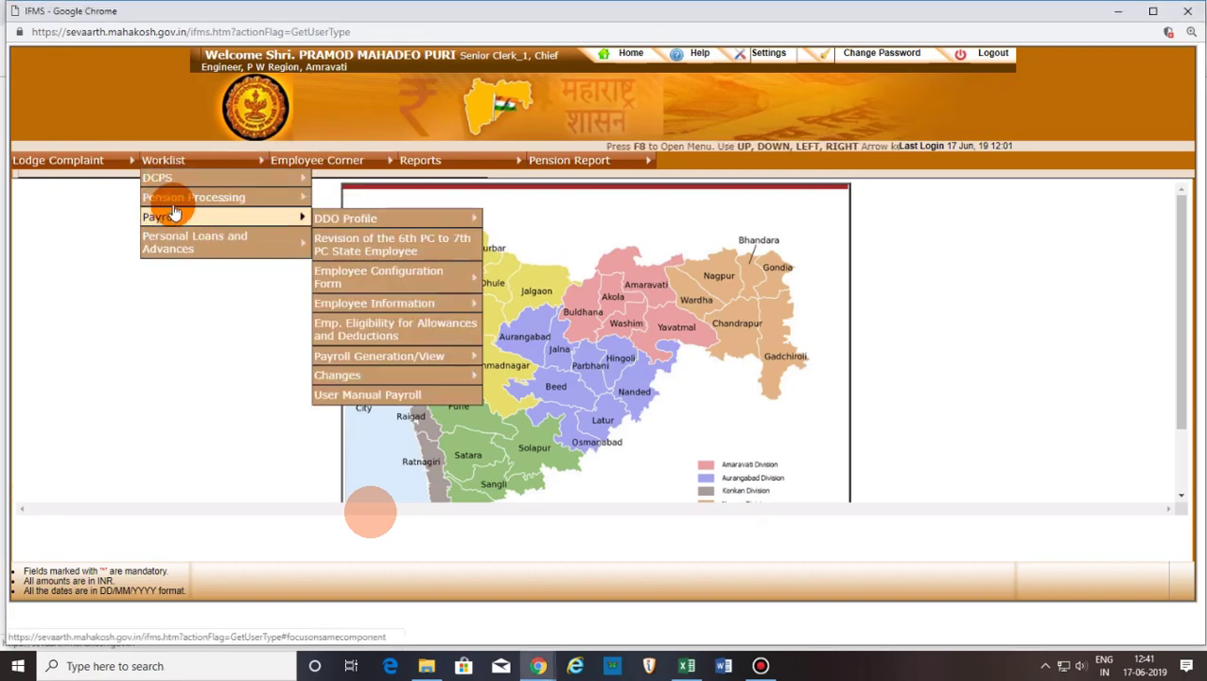
mouse_move(227, 200)
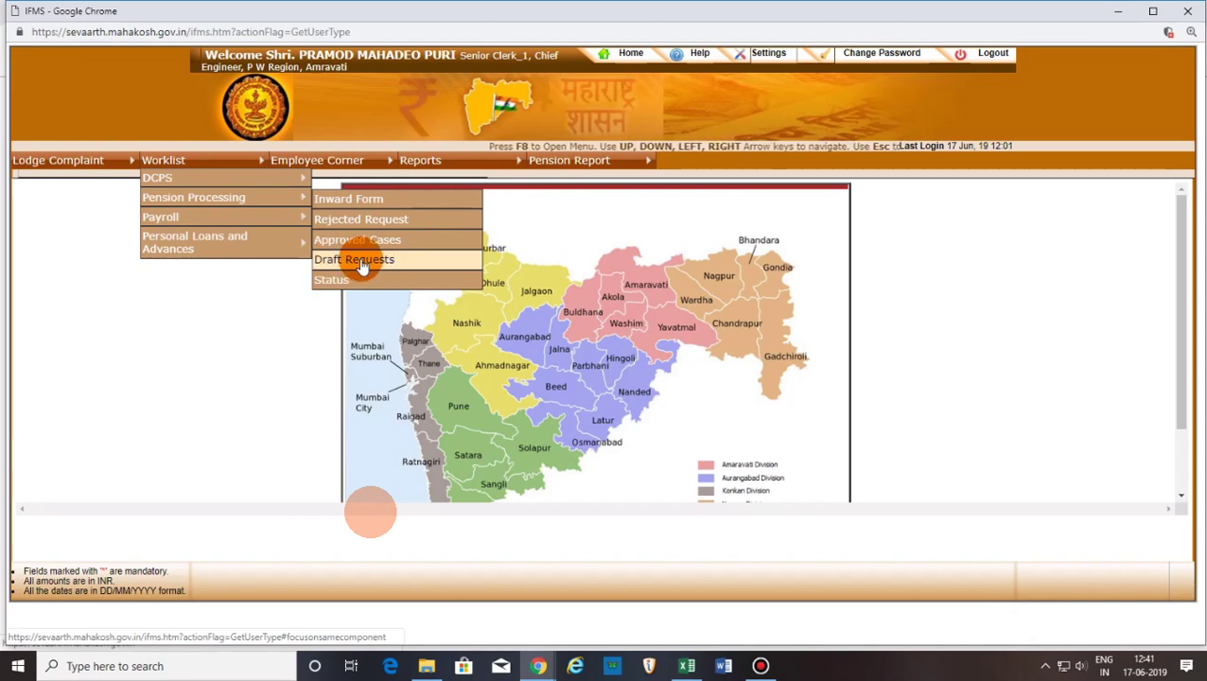
click(359, 261)
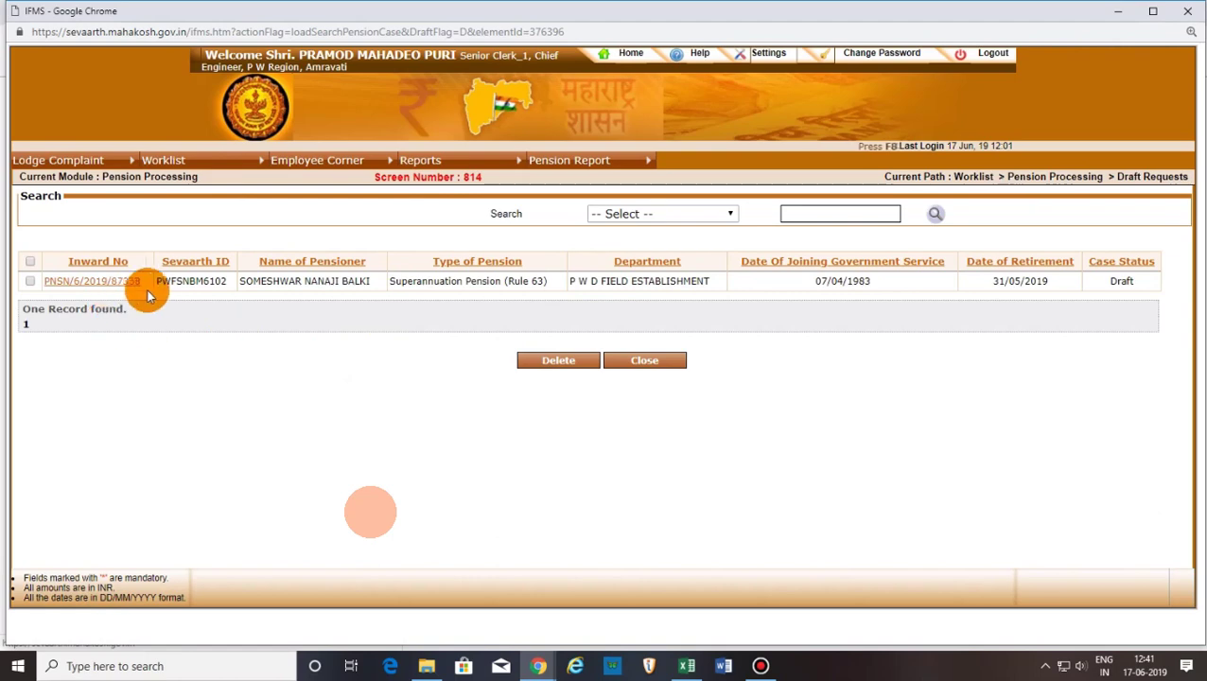
click(32, 283)
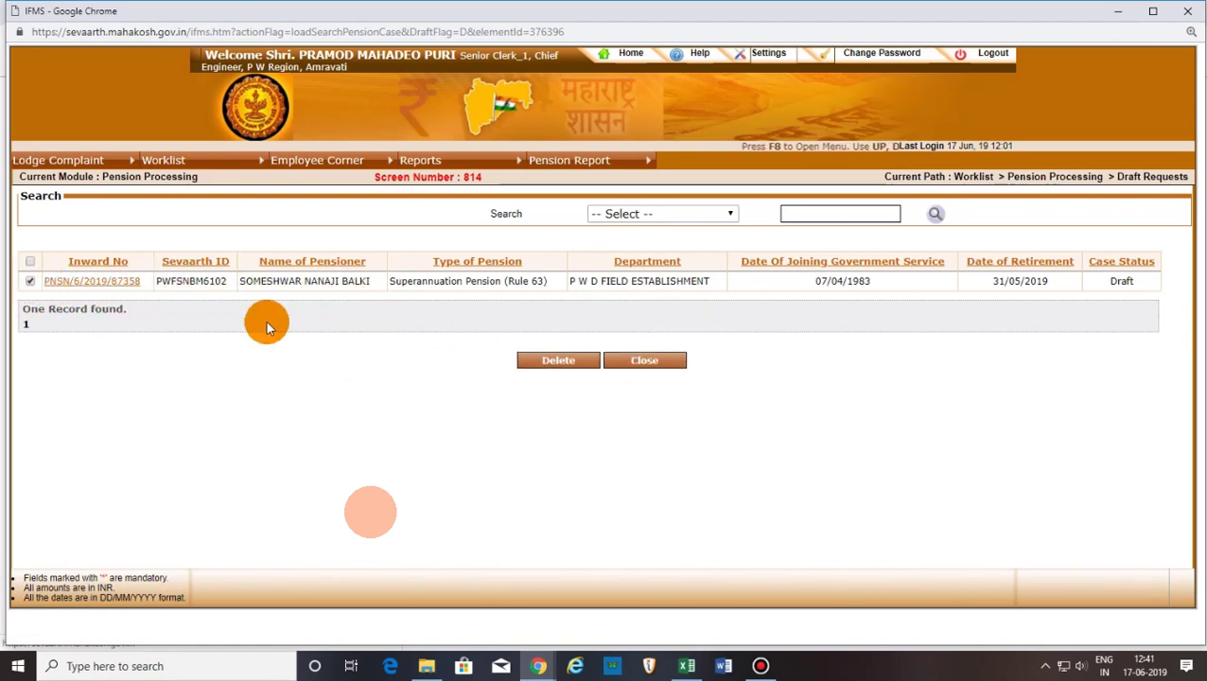
click(76, 284)
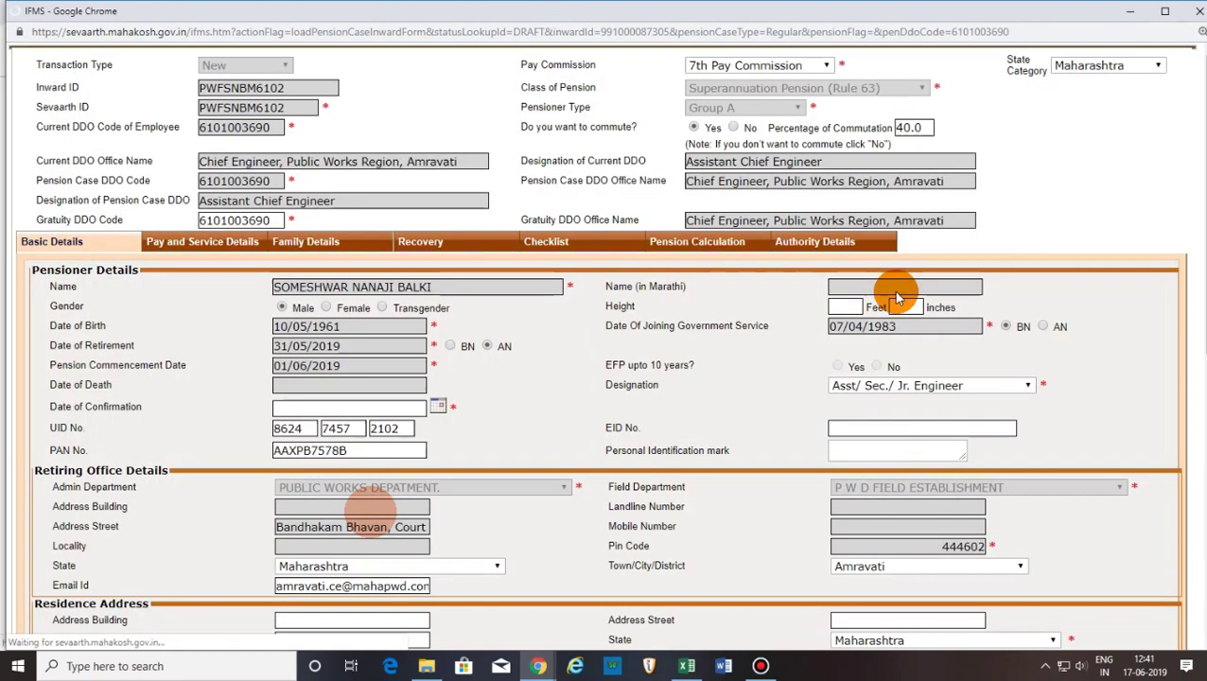
Enter the pensioner's height as 5 feet 9 inches on the reopened Basic Details form.
mouse_move(511, 7)
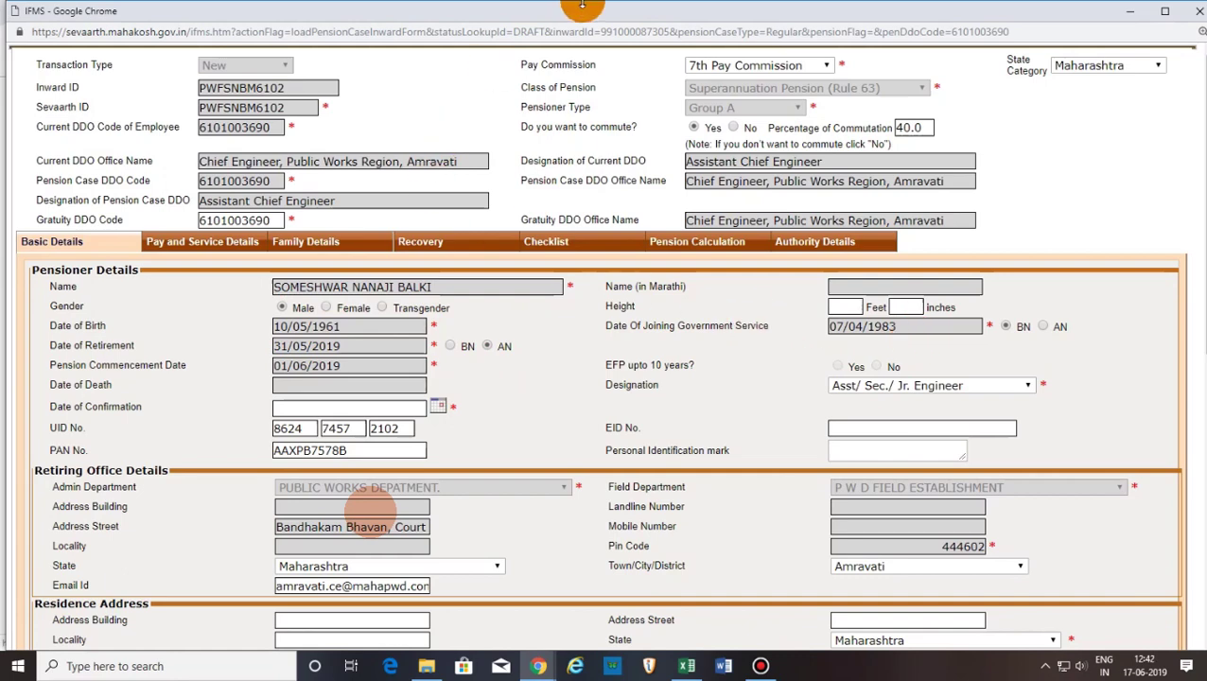
mouse_move(631, 6)
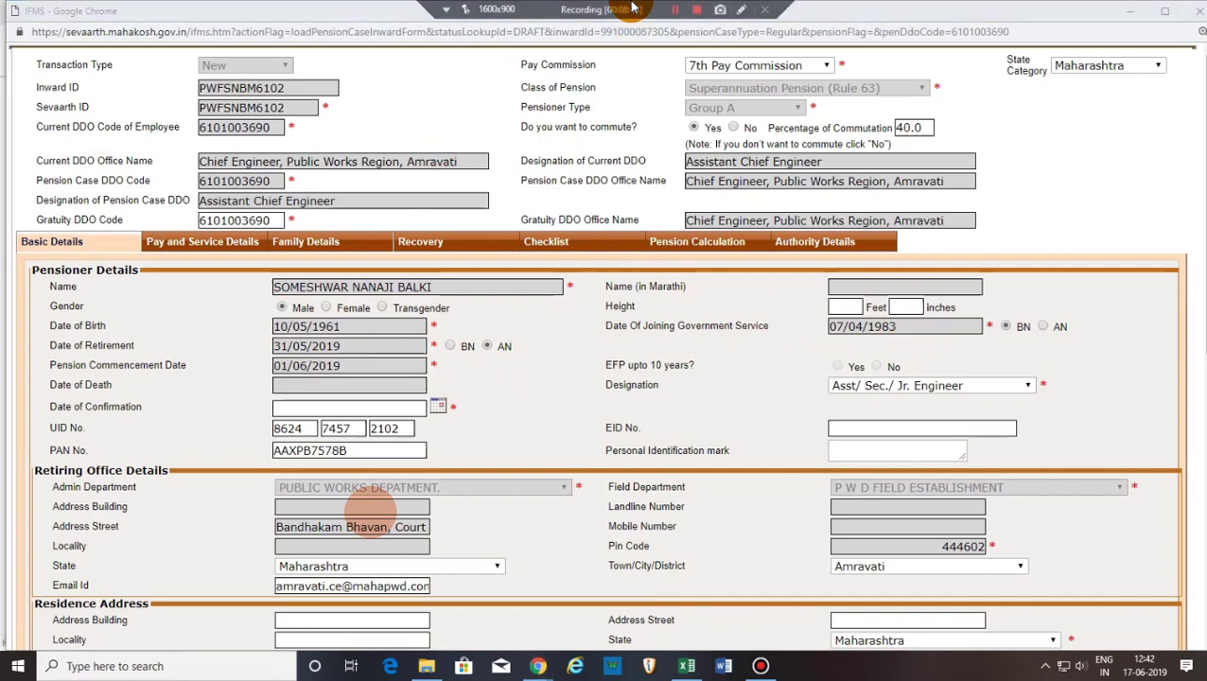
click(677, 12)
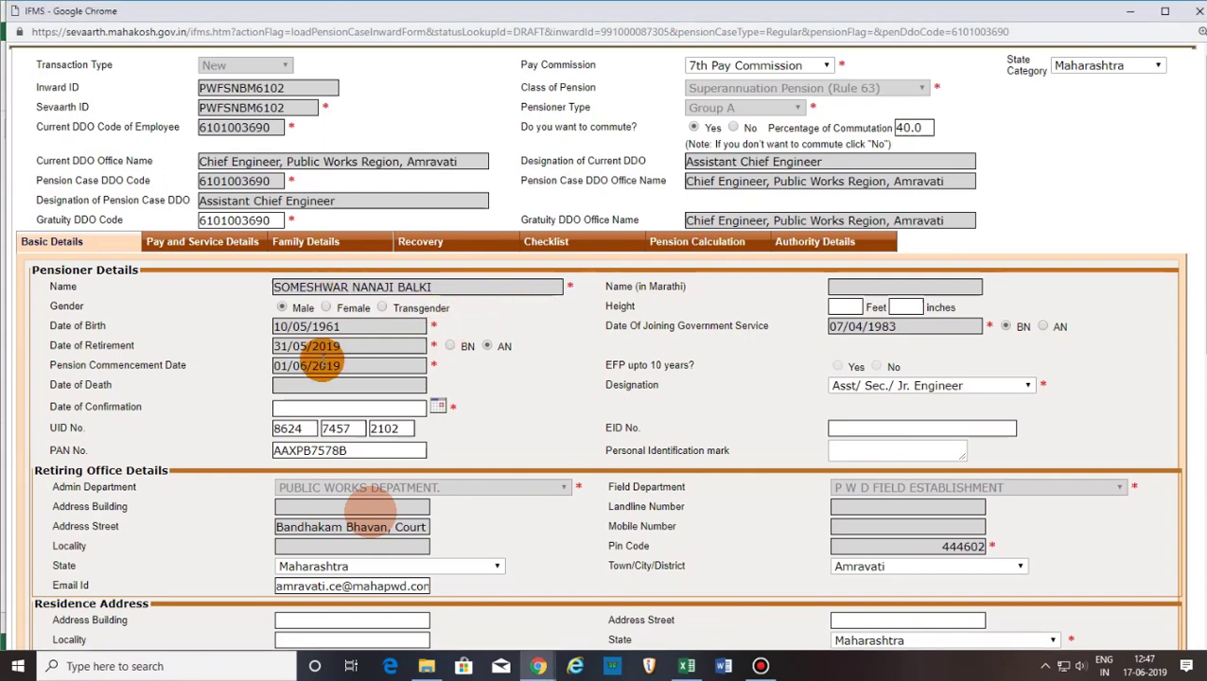
click(840, 308)
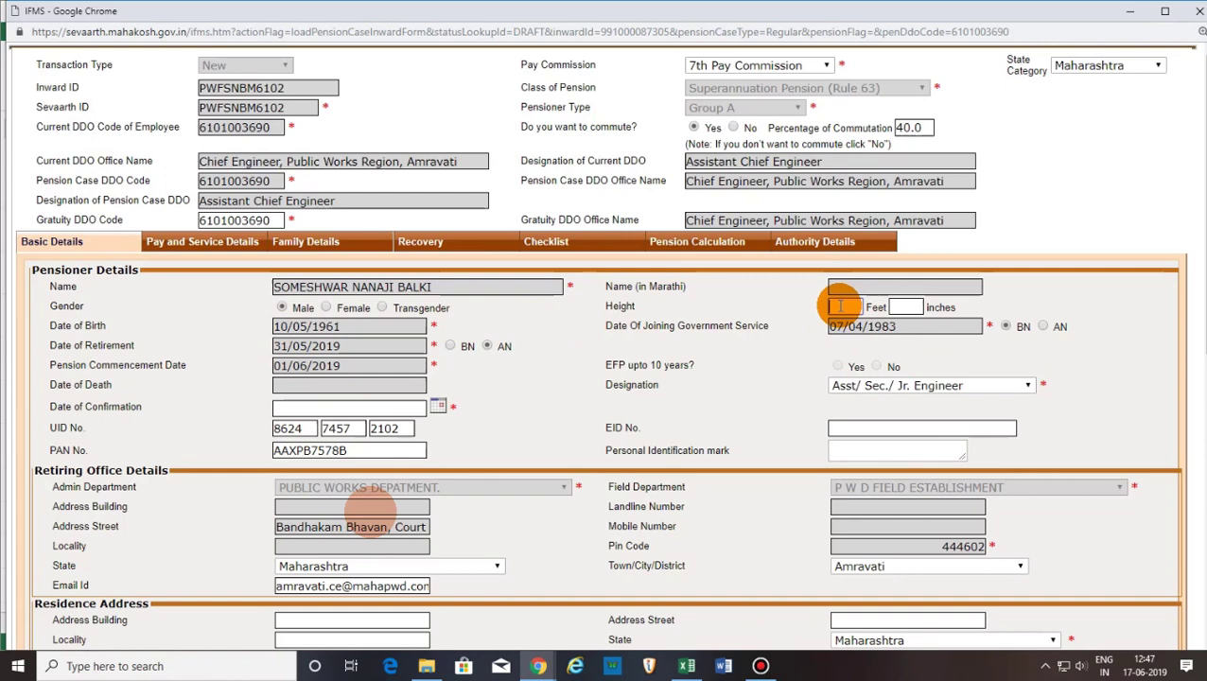
text(5)
click(903, 307)
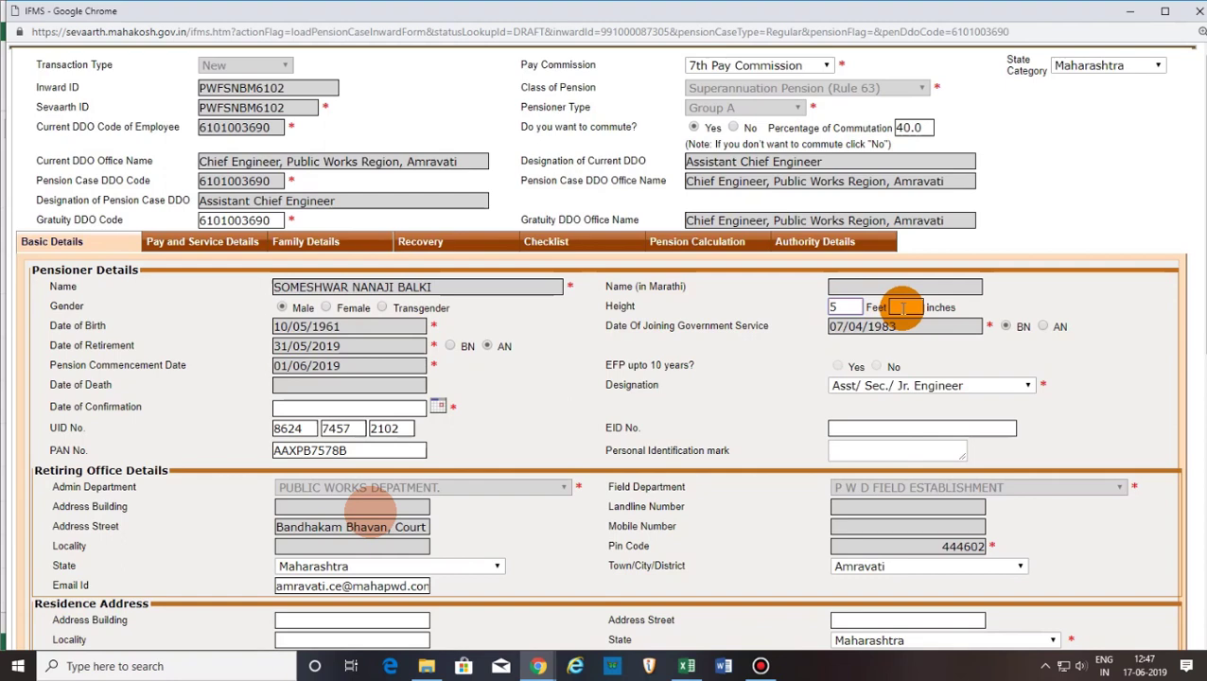
text(9)
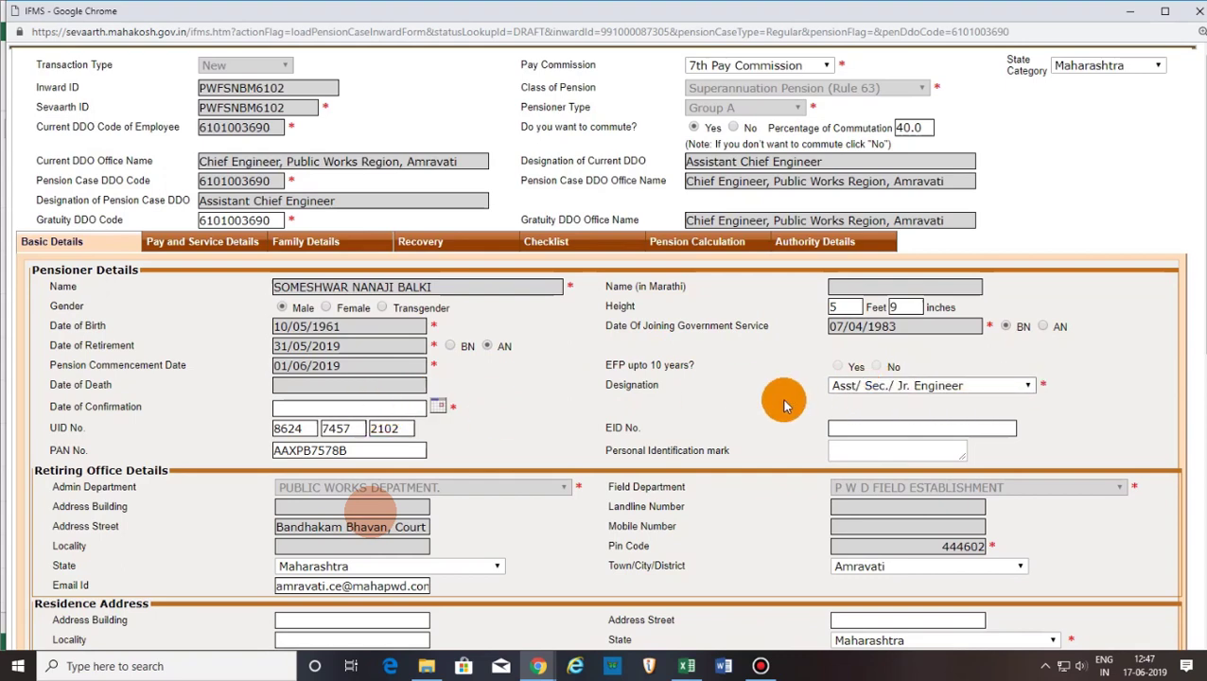
Choose Deputy Engineer from the Designation dropdown in place of the previous designation.
click(1029, 388)
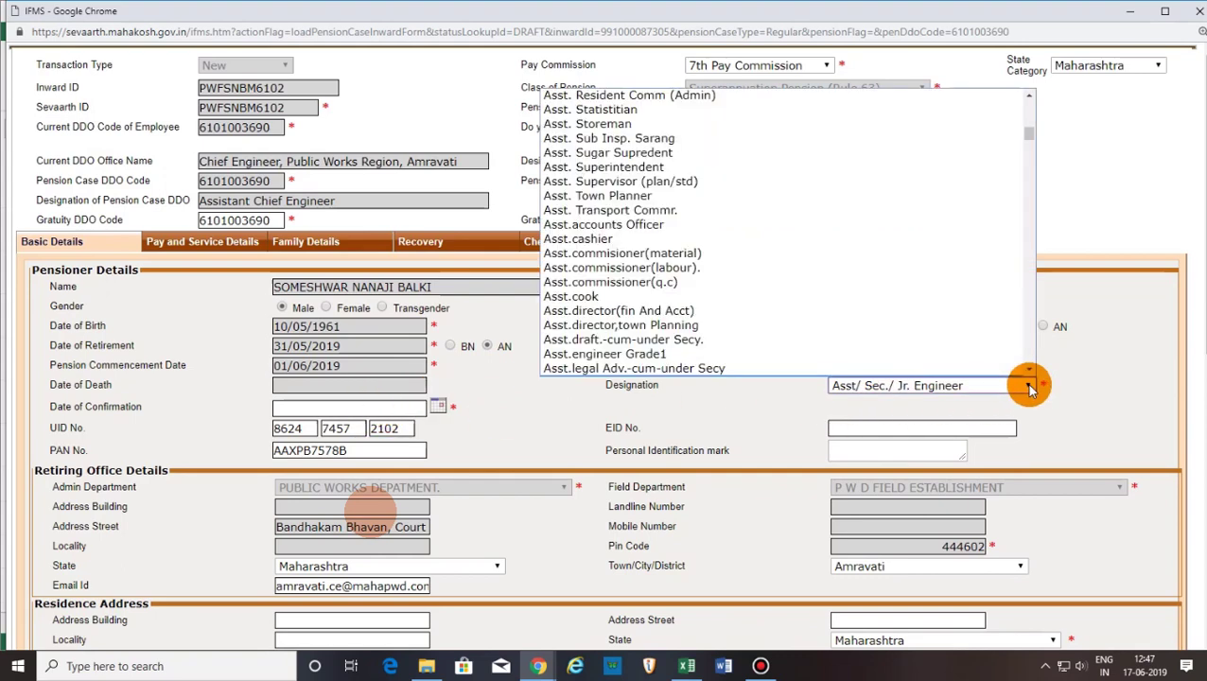
scroll(676, 293, down, 3)
scroll(674, 308, down, 5)
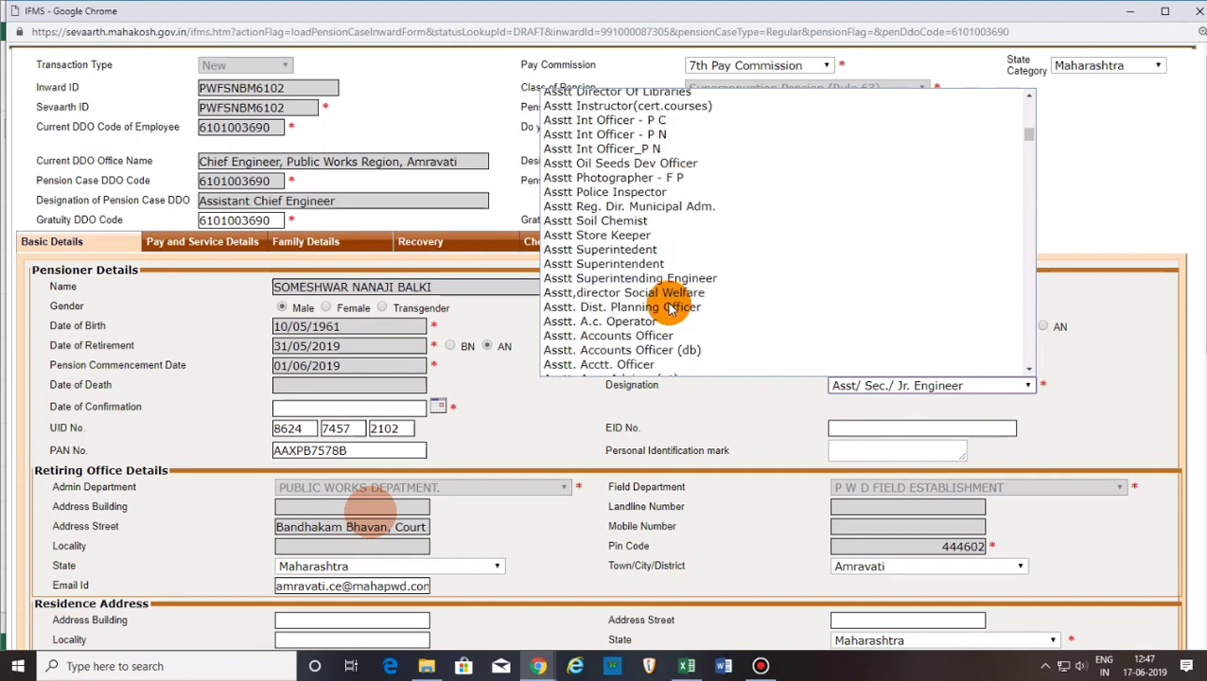
key(d)
key(Down)
key(Down)
key(Down)
key(Down)
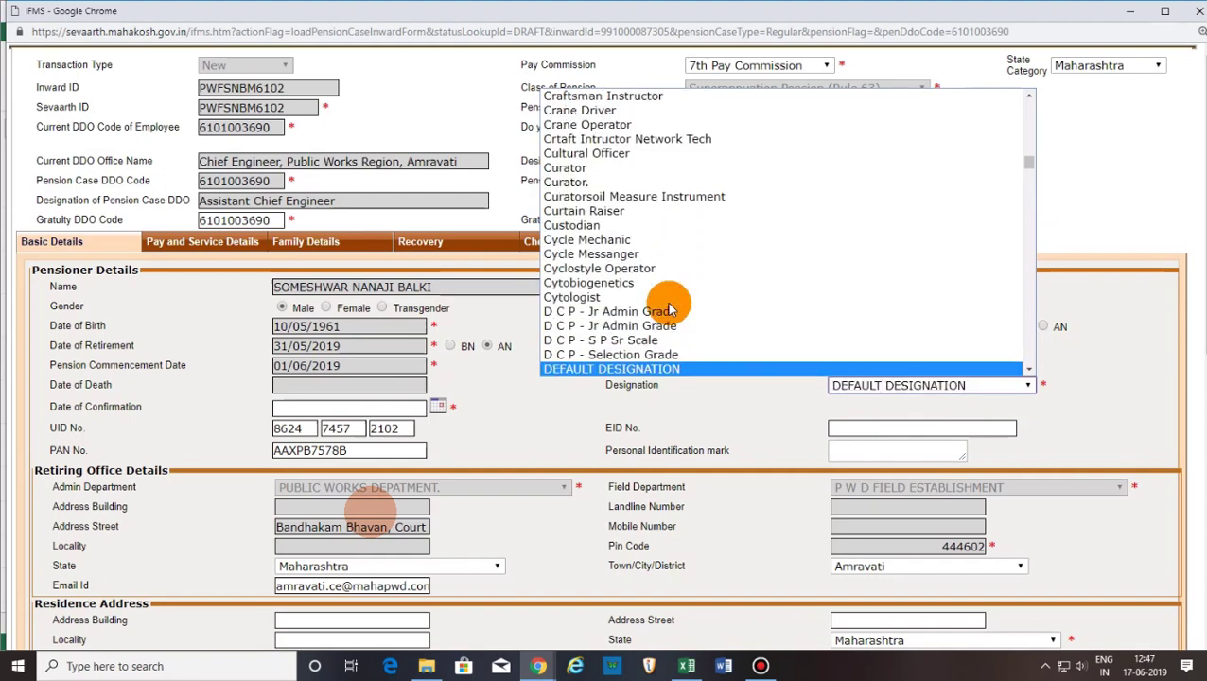
key(Down)
key(Down)
key(Down)
key(Down)
key(Down)
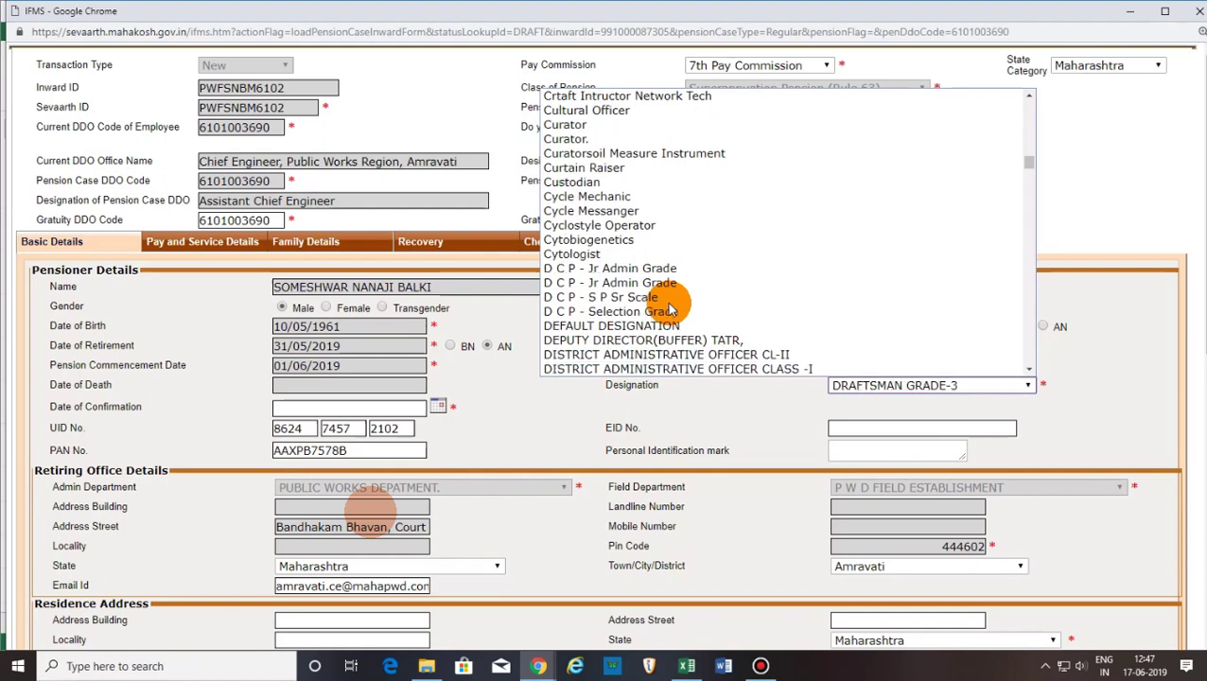
key(Down)
key(Down)
key(Down)
key(Down)
key(Down)
key(Down)
key(Down)
key(Down)
key(Down)
key(Down)
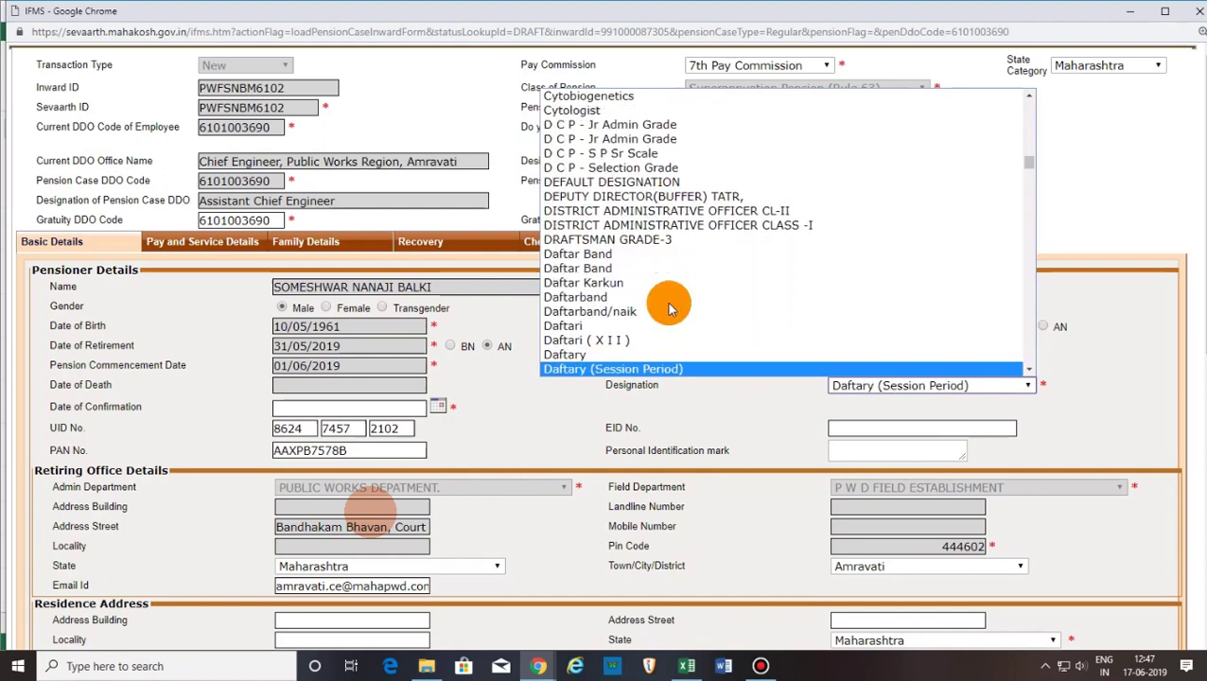
key(Down)
key(Down)
key(Down)
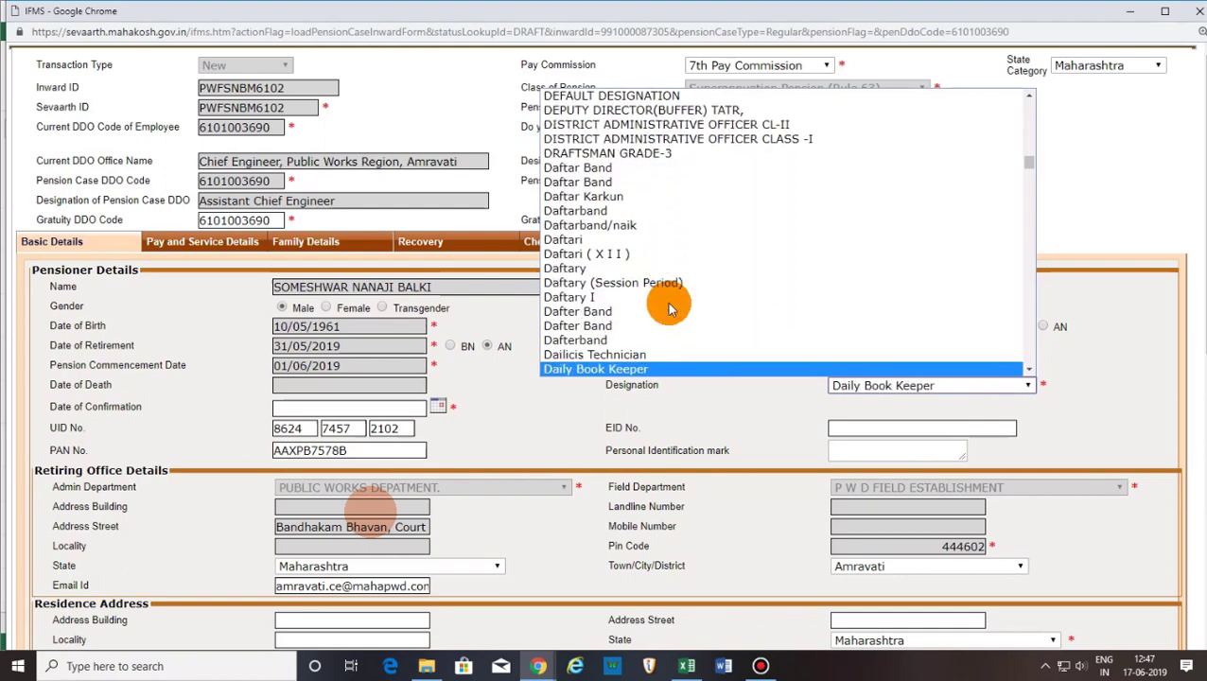
key(Down)
key(Down)
key(Down)
key(Down)
key(Down)
key(Down)
key(Down)
key(Down)
key(Down)
key(Down)
key(Down)
key(Down)
key(Down)
key(Down)
key(Down)
key(Down)
key(Down)
key(Down)
key(Down)
key(Down)
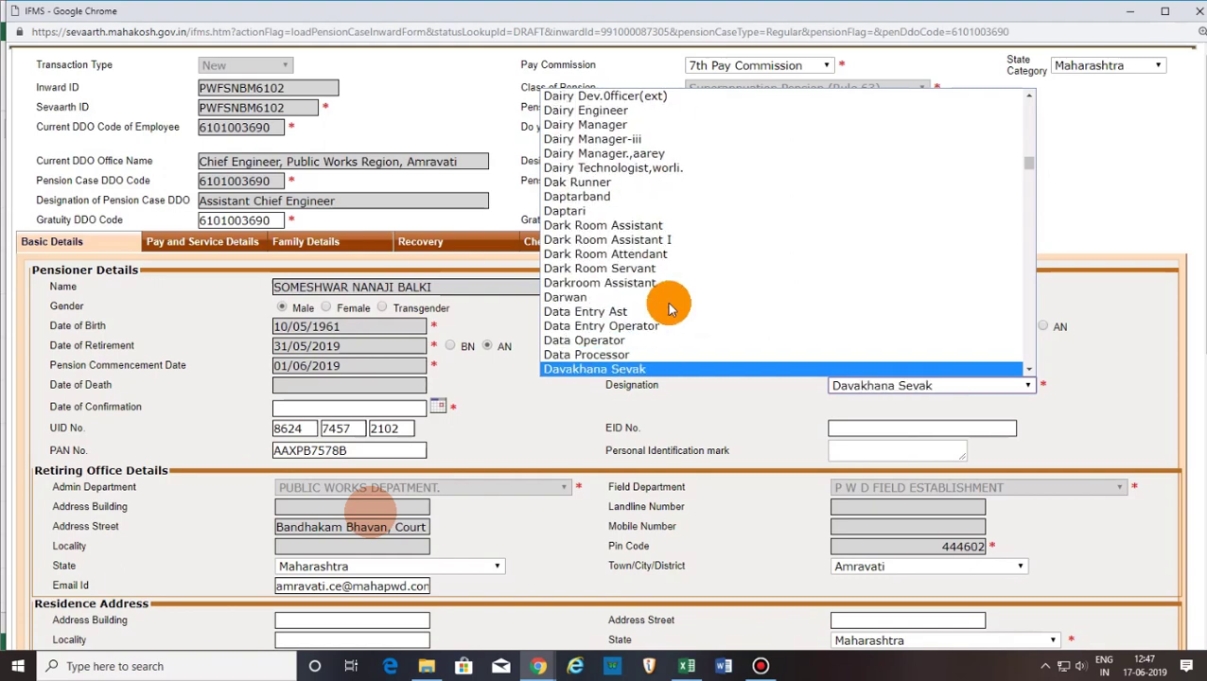
key(Down)
key(Down)
key(Down)
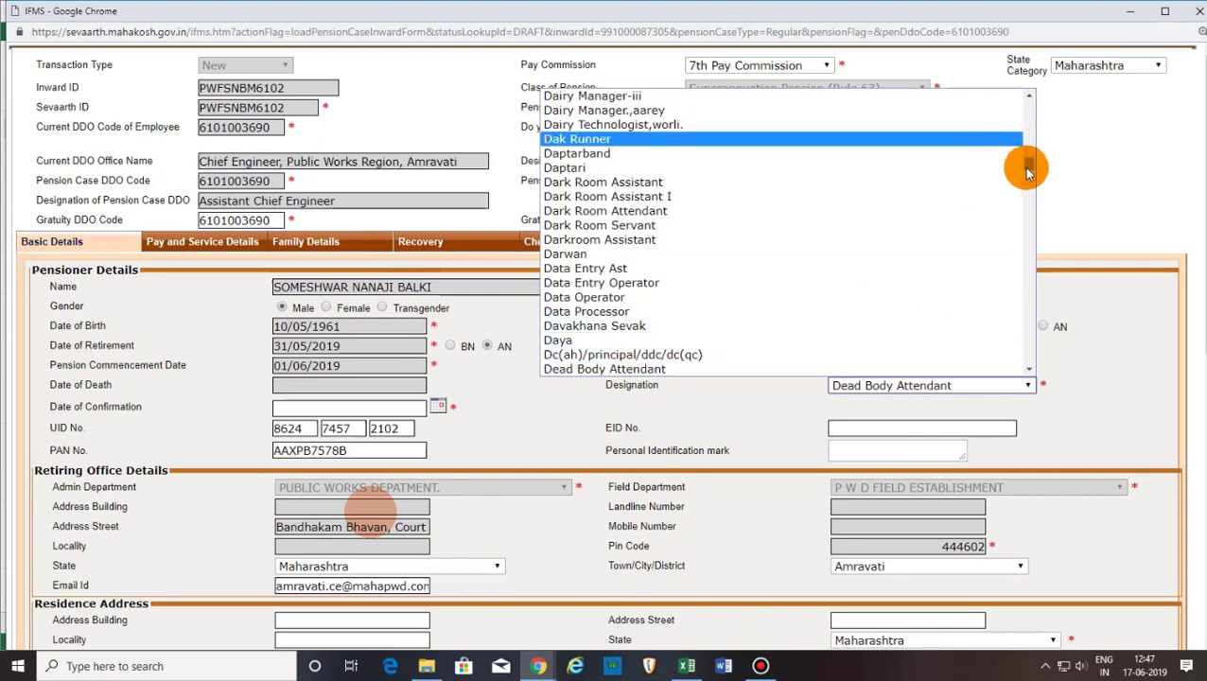
drag(1027, 173, 1028, 169)
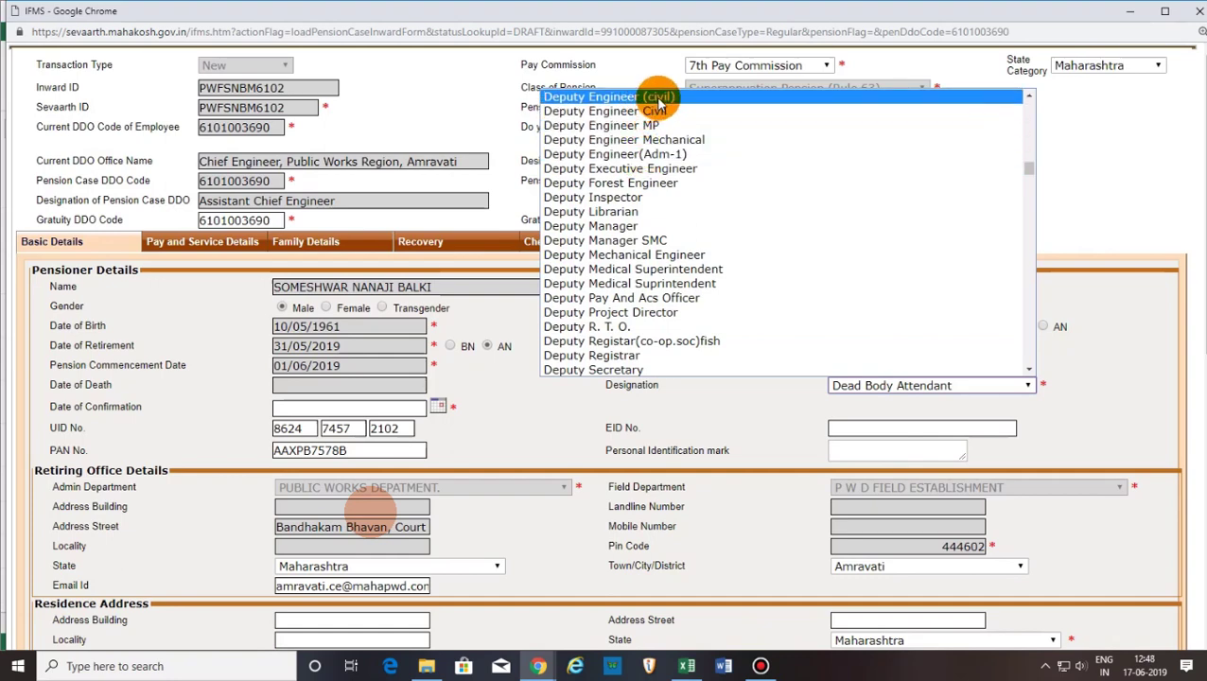
scroll(660, 102, up, 3)
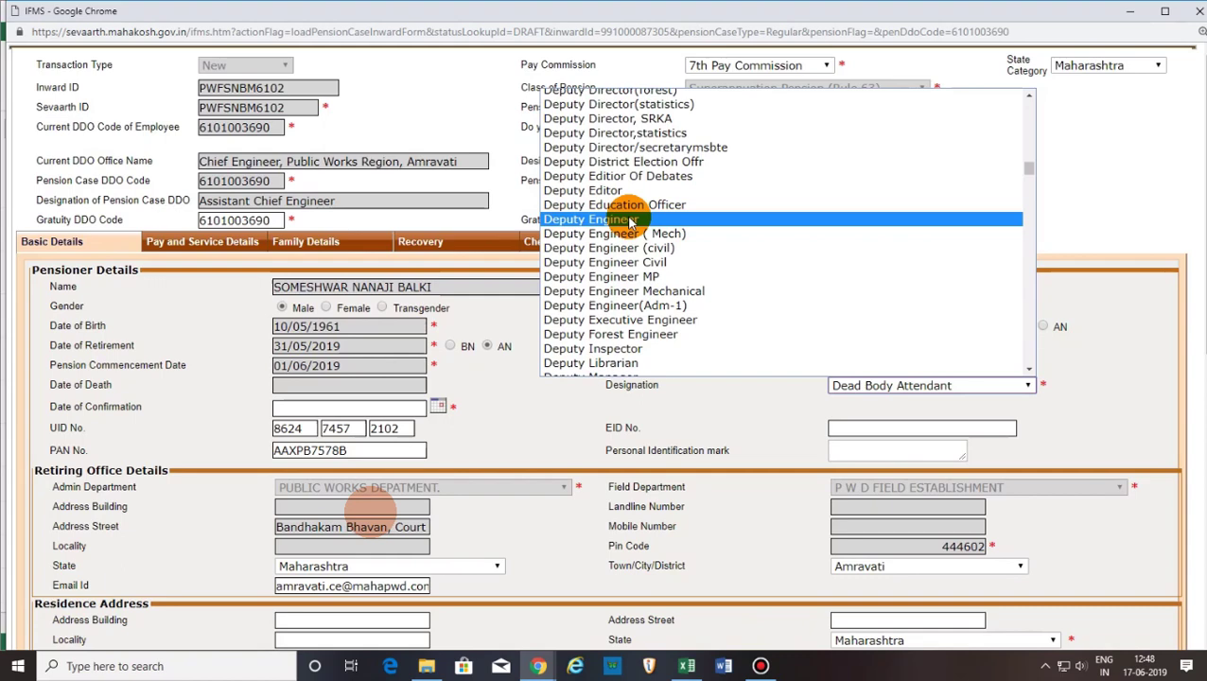
click(629, 222)
scroll(439, 438, down, 2)
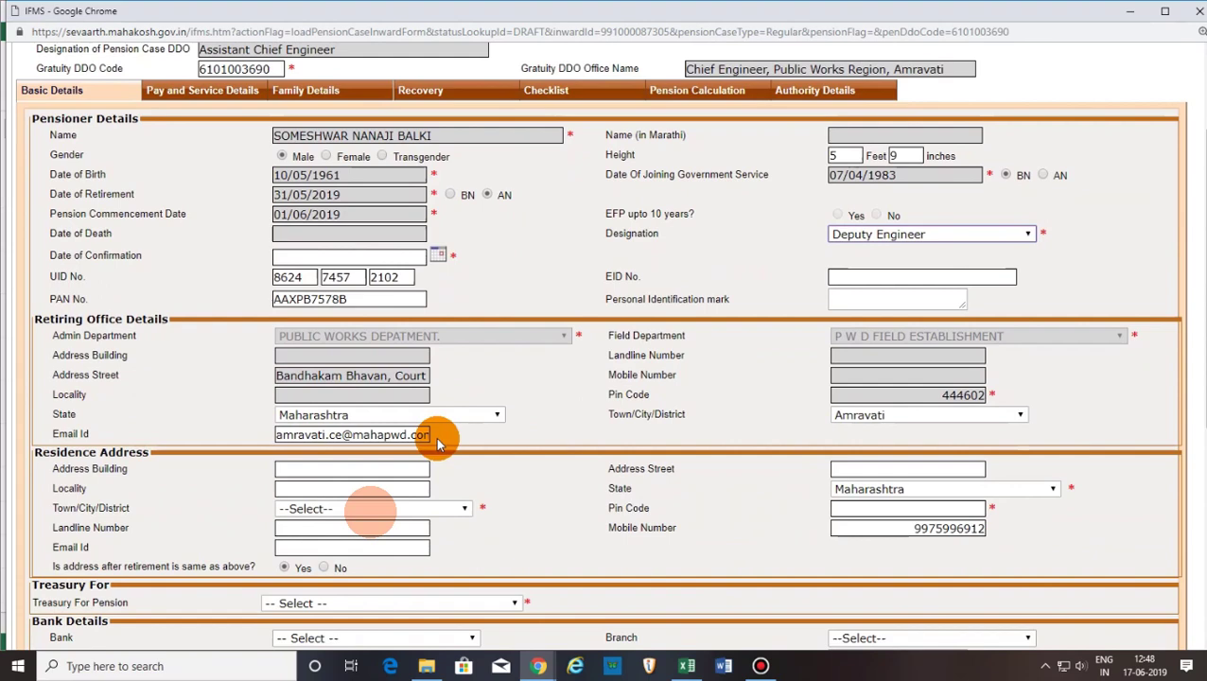
Pick a June 2019 Date of Confirmation from the calendar, then move to the residence building field.
click(438, 258)
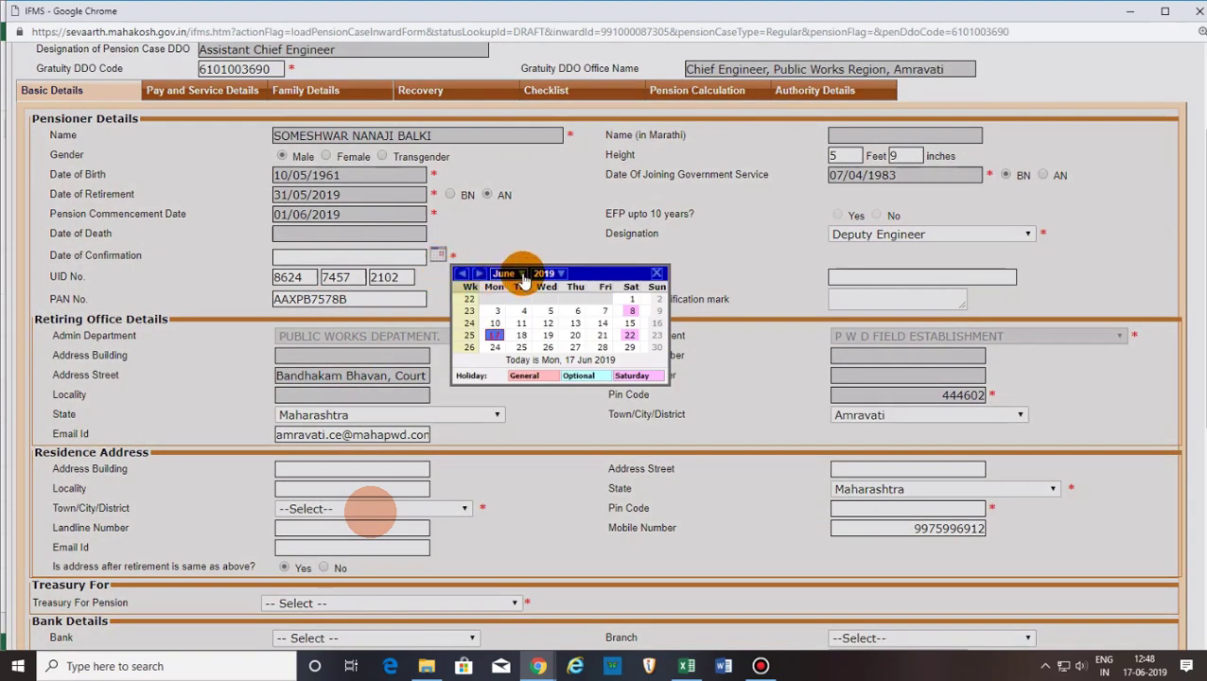
click(629, 300)
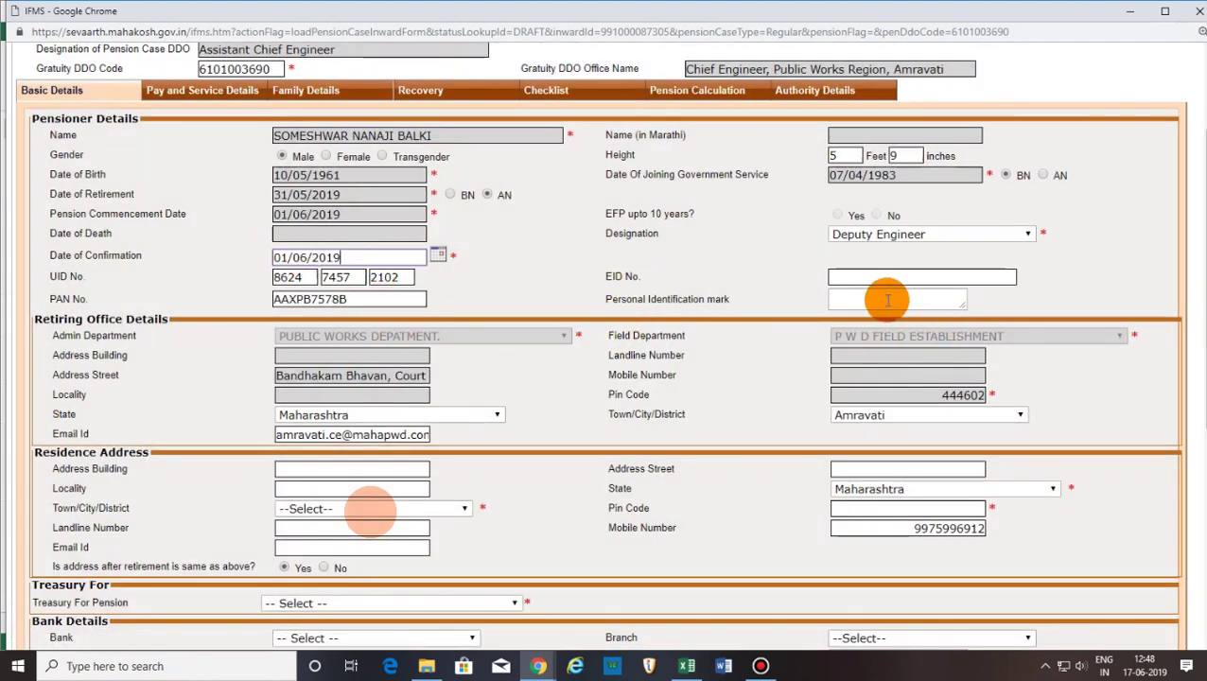
scroll(417, 404, down, 1)
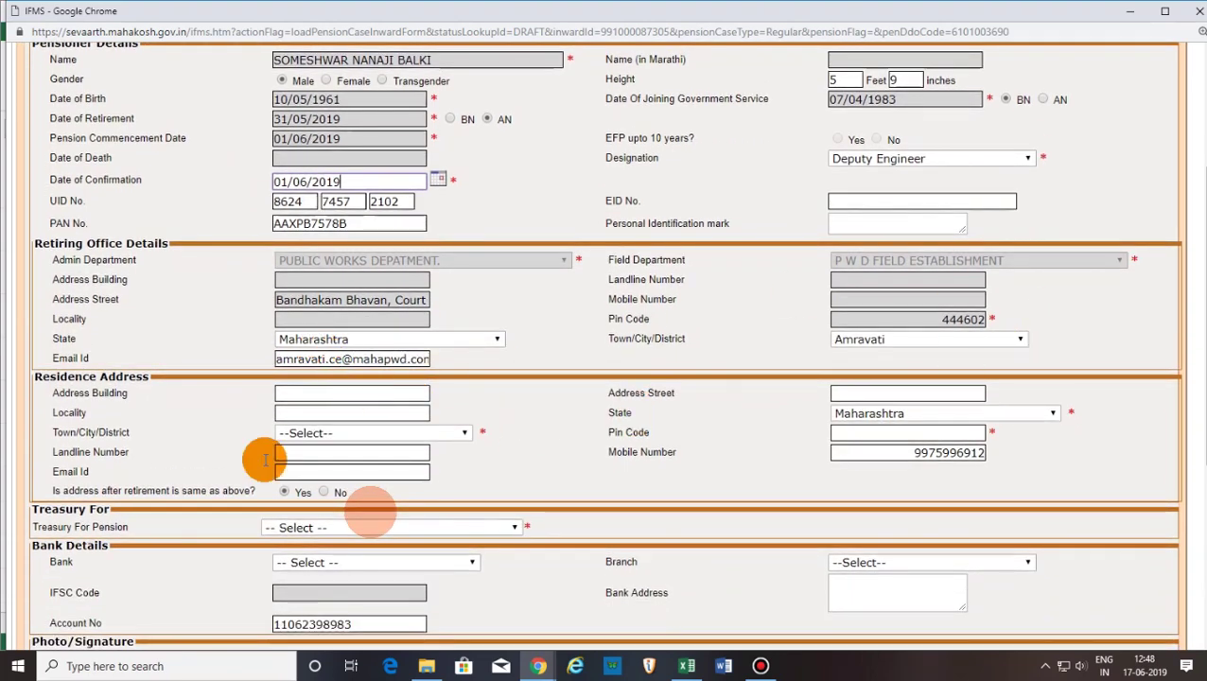
click(308, 391)
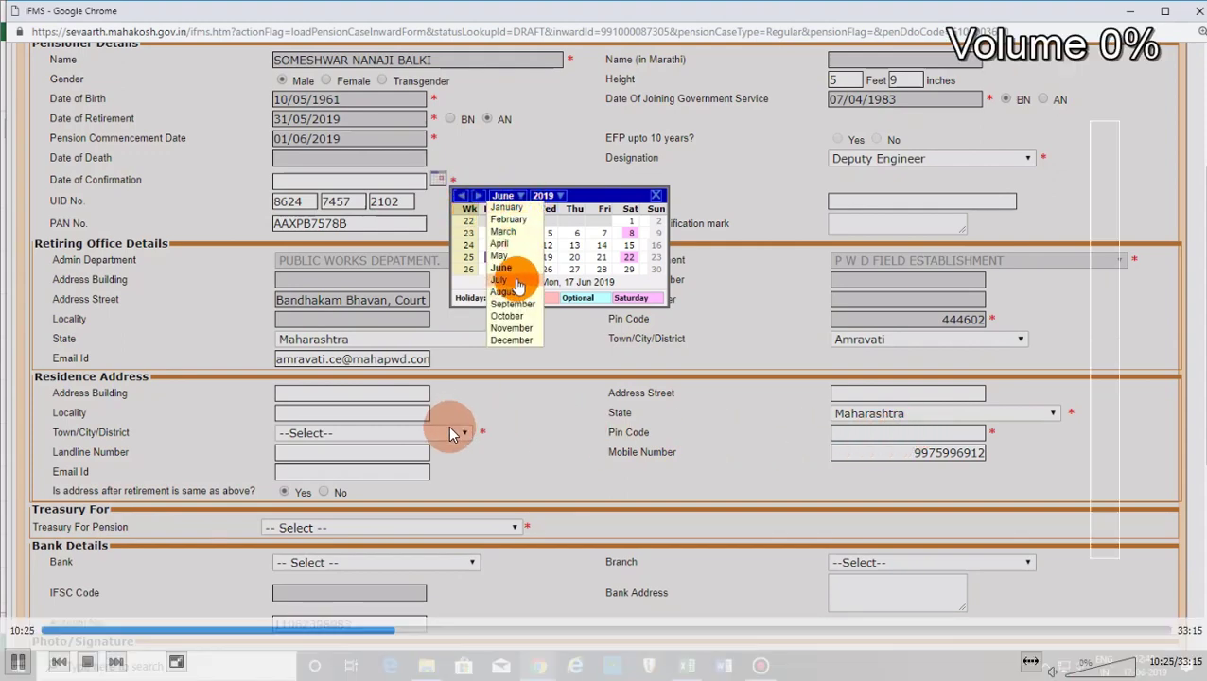
scroll(452, 421, down, 3)
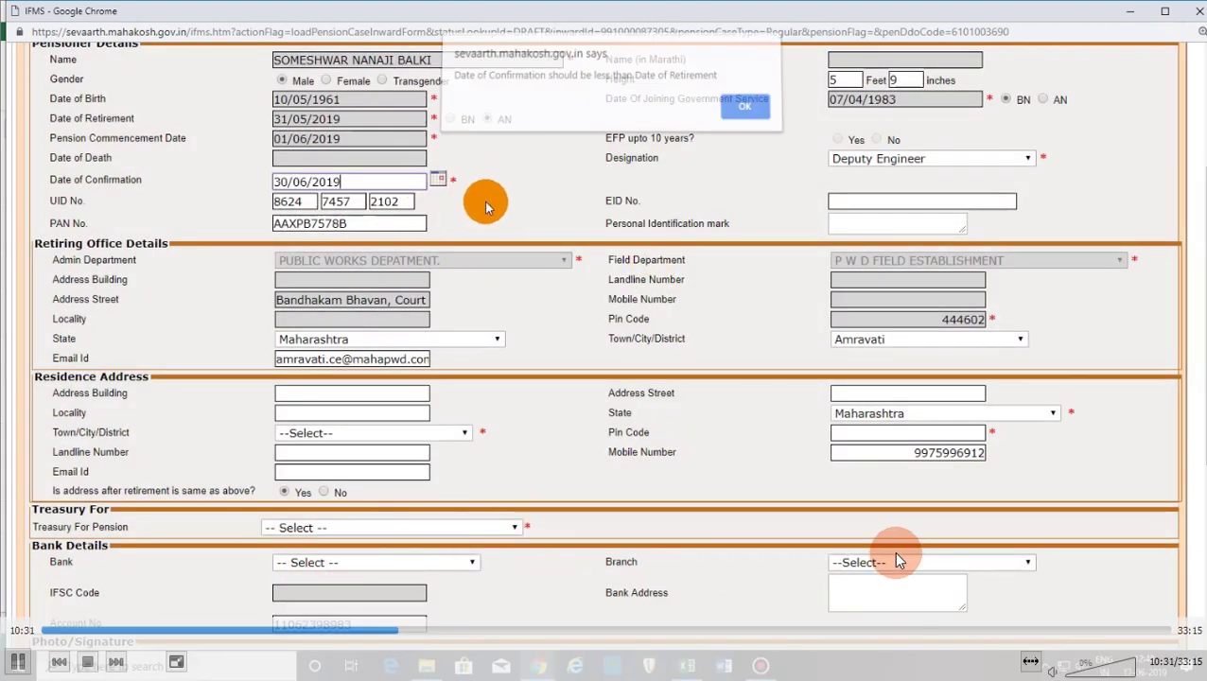
Dismiss the confirmation-date warning and reopen the calendar to choose 31 May 2019.
click(736, 114)
click(437, 179)
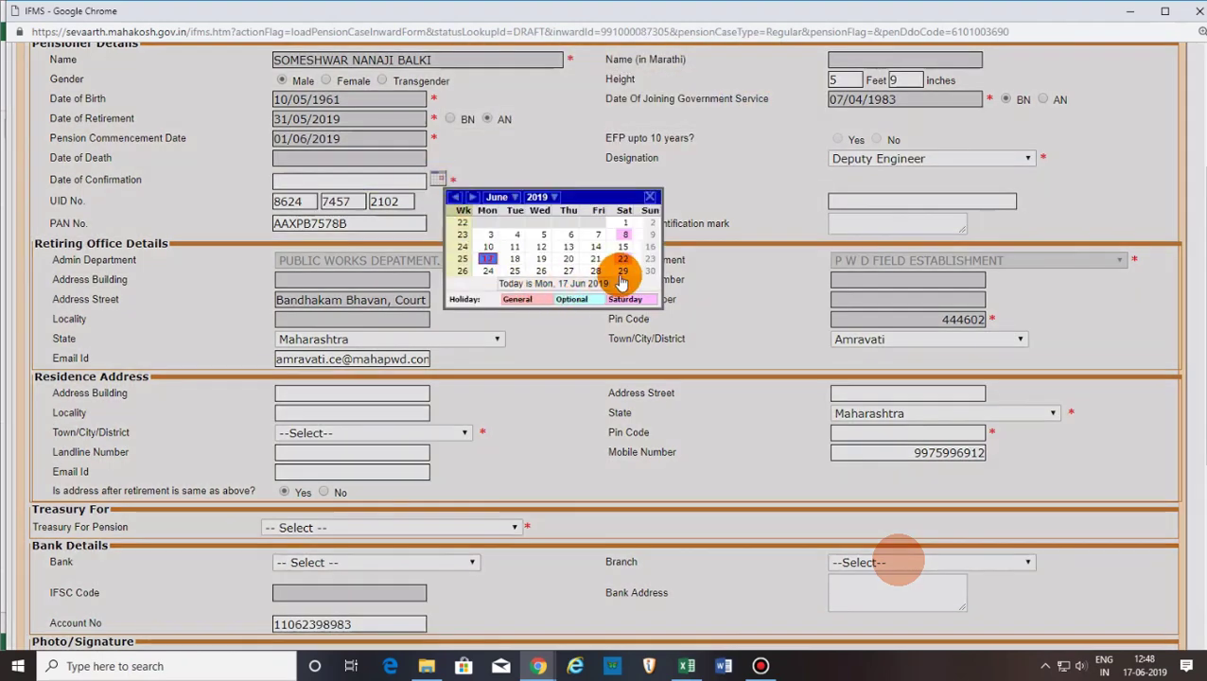
mouse_move(637, 581)
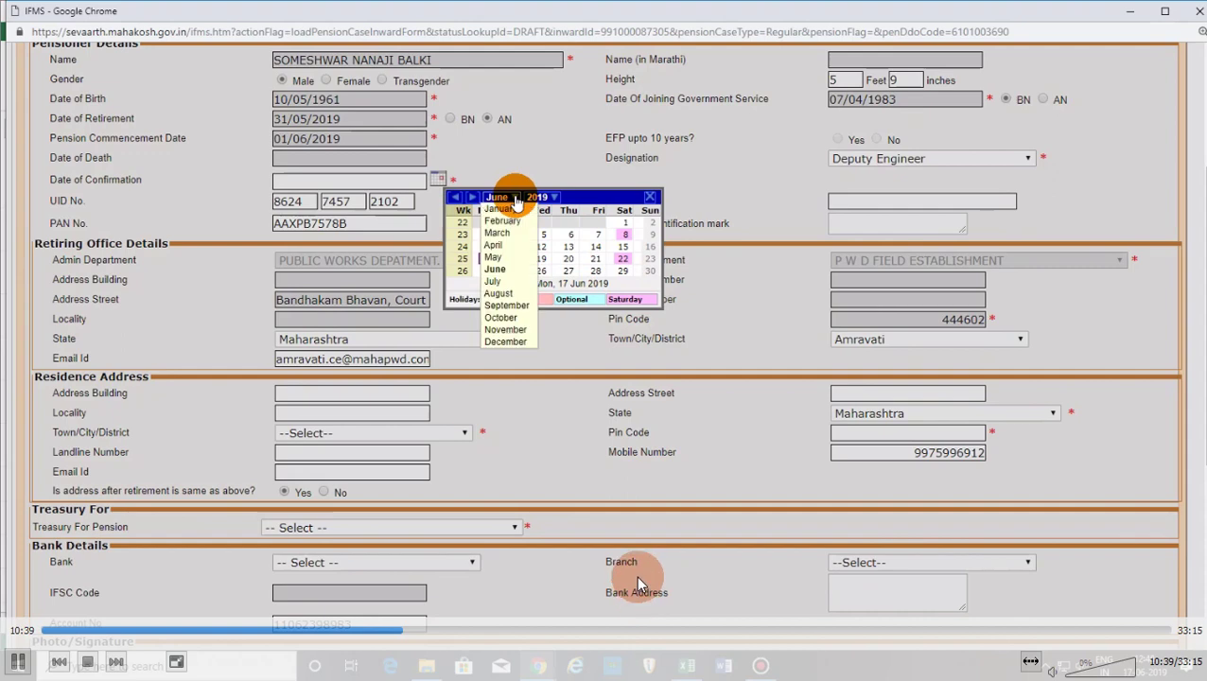
scroll(635, 582, down, 1)
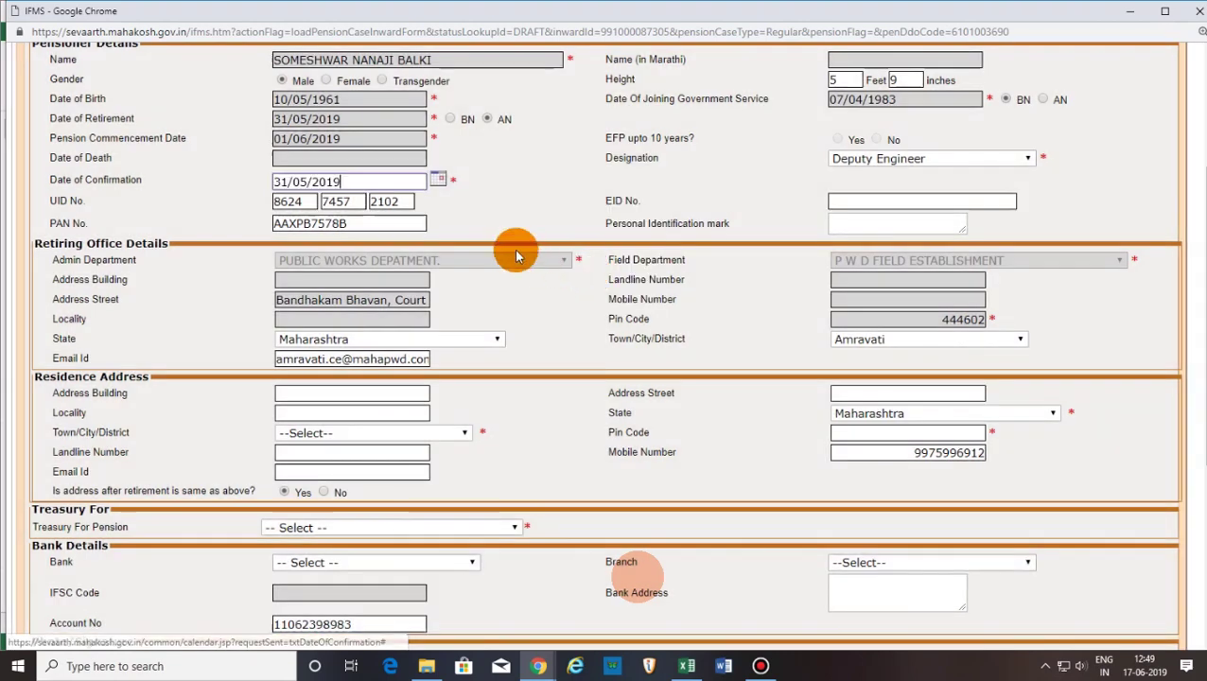
Fill in the residence Address Building and Address Street fields.
scroll(469, 319, down, 2)
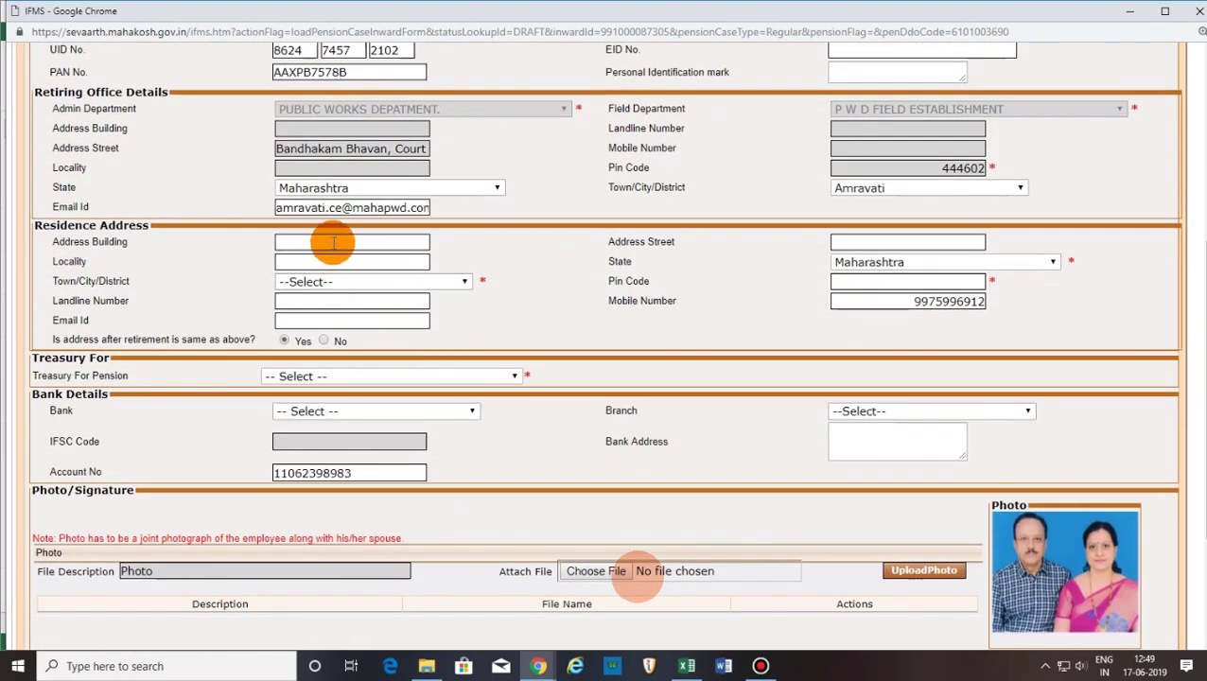
mouse_move(650, 518)
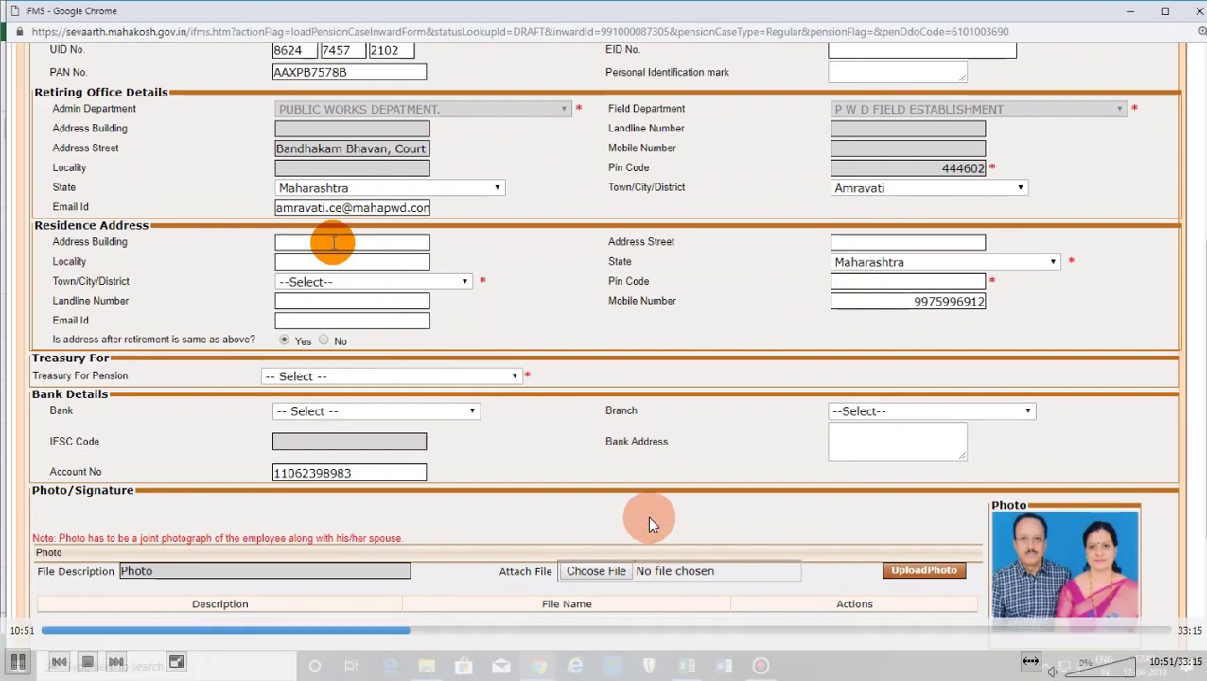
click(430, 629)
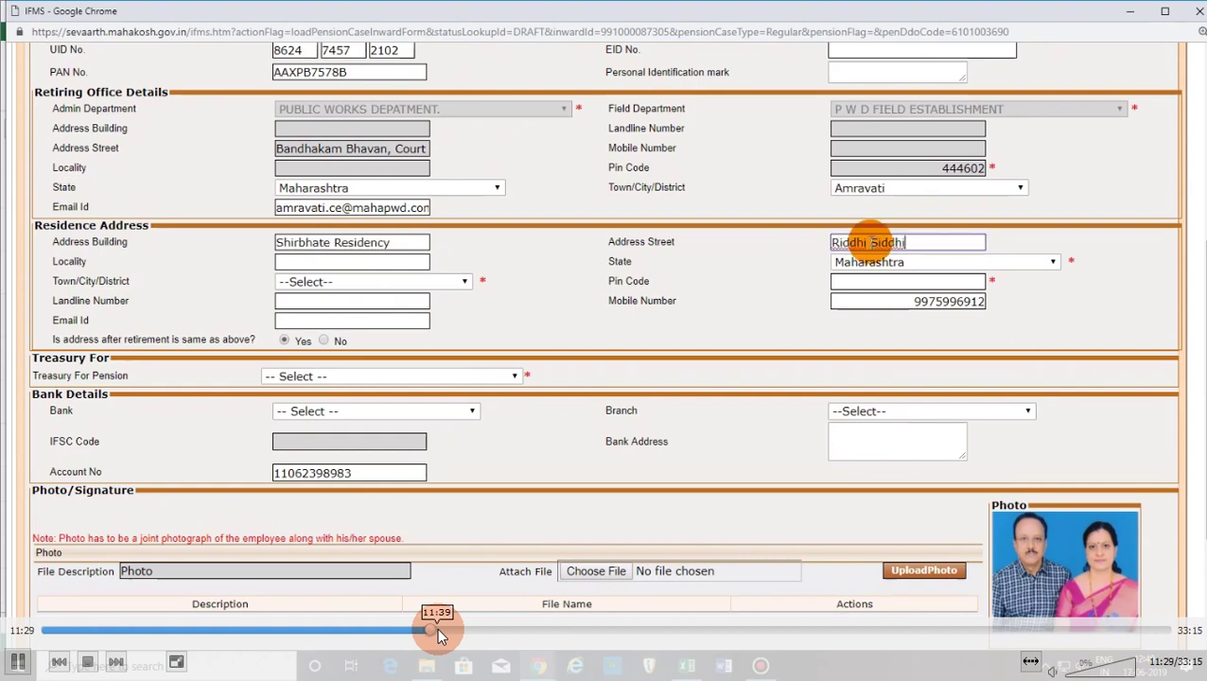
click(466, 629)
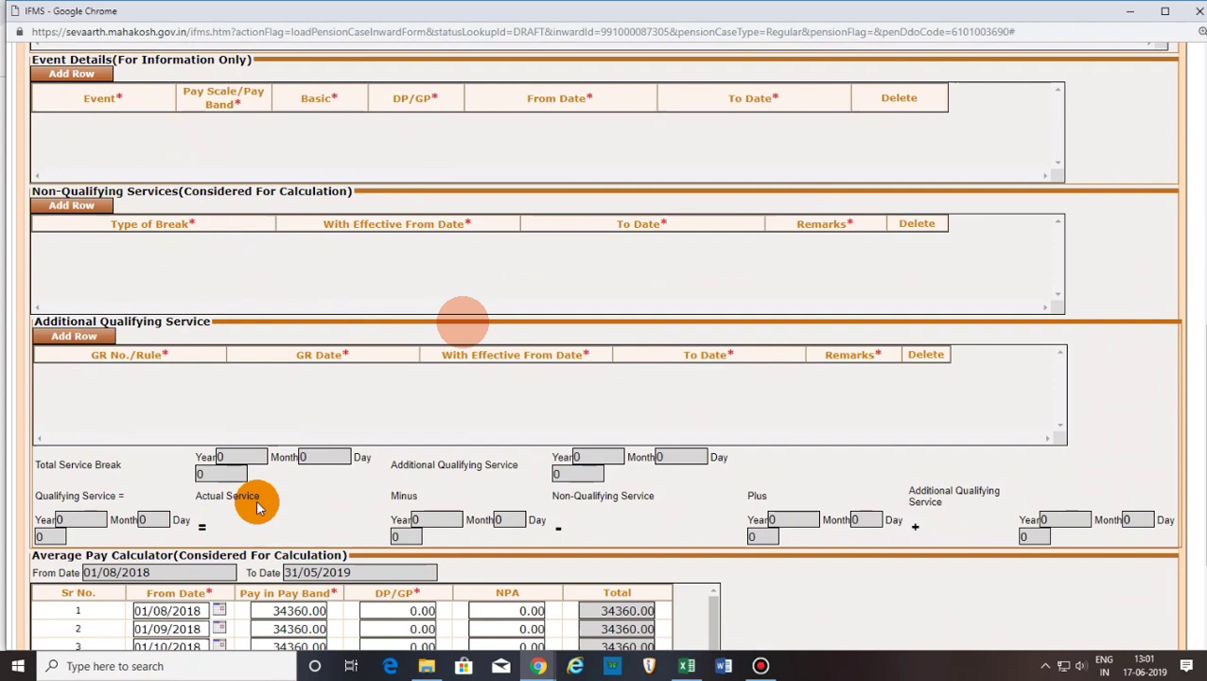
Scroll through the Basic Details section to review the entered values.
mouse_move(504, 338)
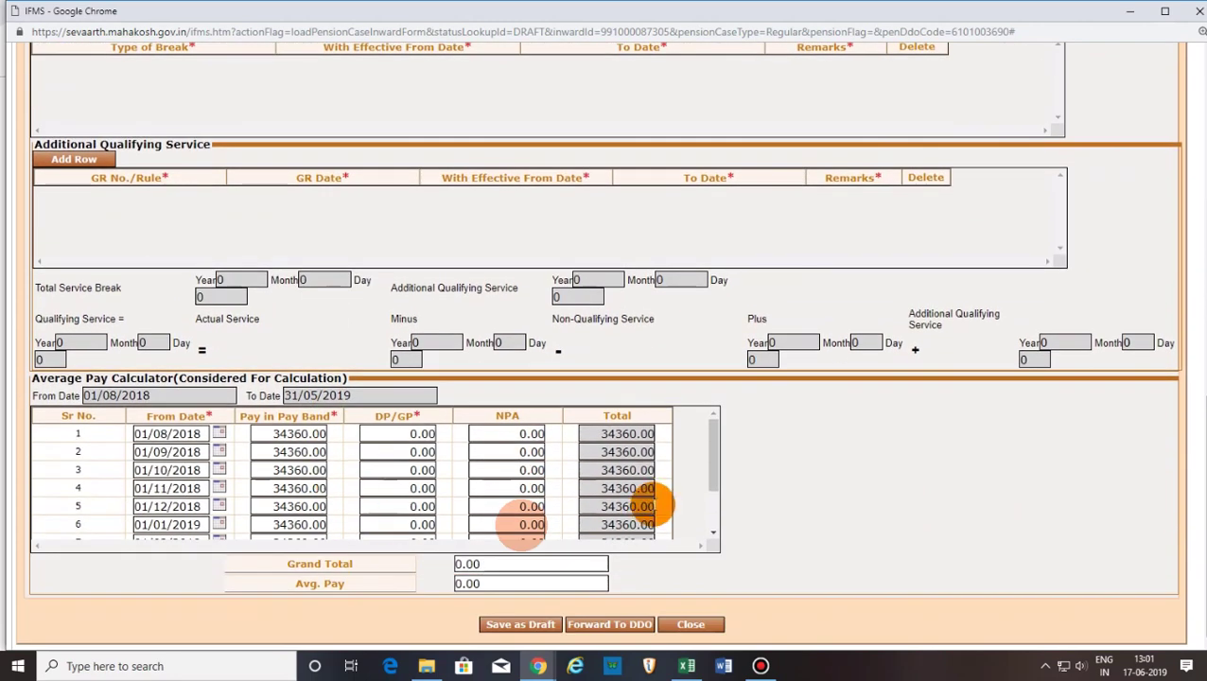
drag(713, 466, 721, 550)
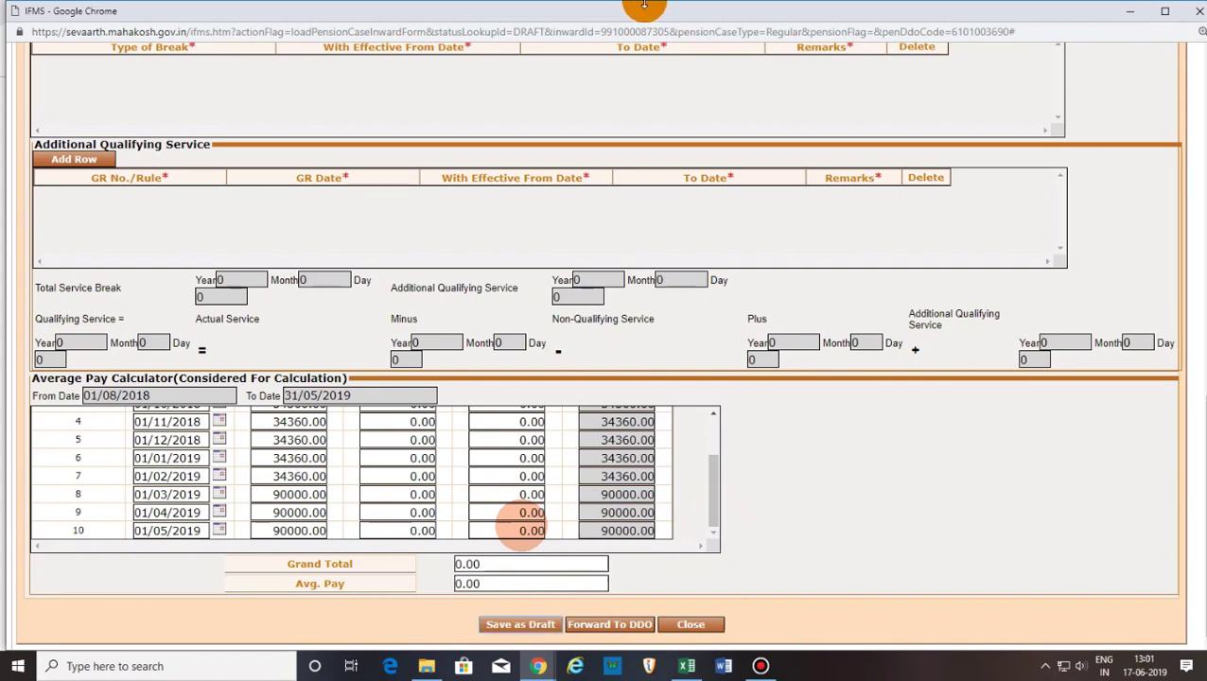
mouse_move(653, 9)
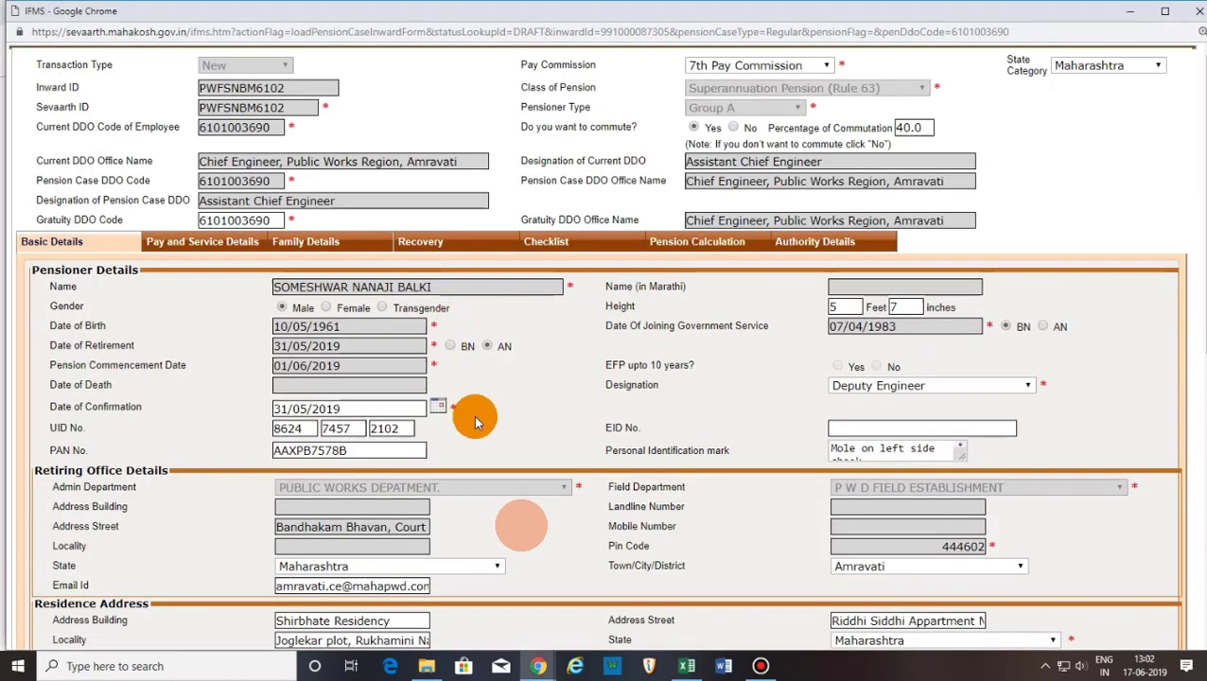
scroll(475, 423, down, 1)
scroll(473, 415, down, 4)
scroll(470, 414, up, 5)
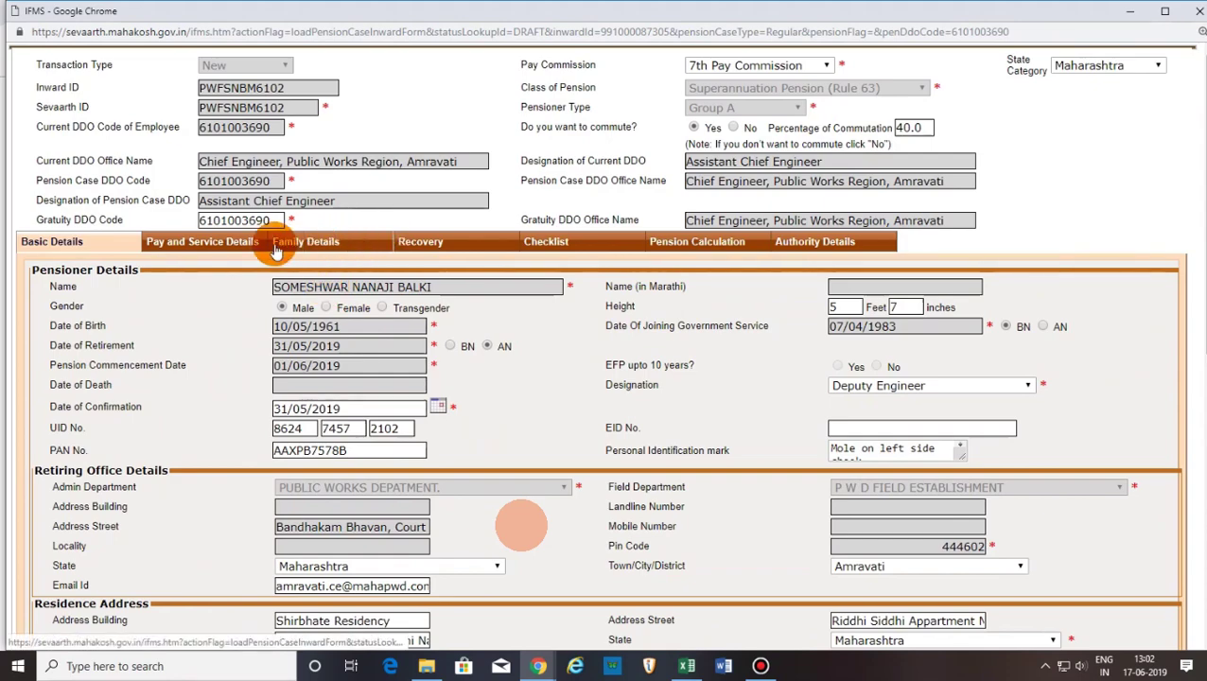
Review the Pay and Service Details, then bring up the Family Details section.
click(237, 243)
scroll(406, 435, down, 6)
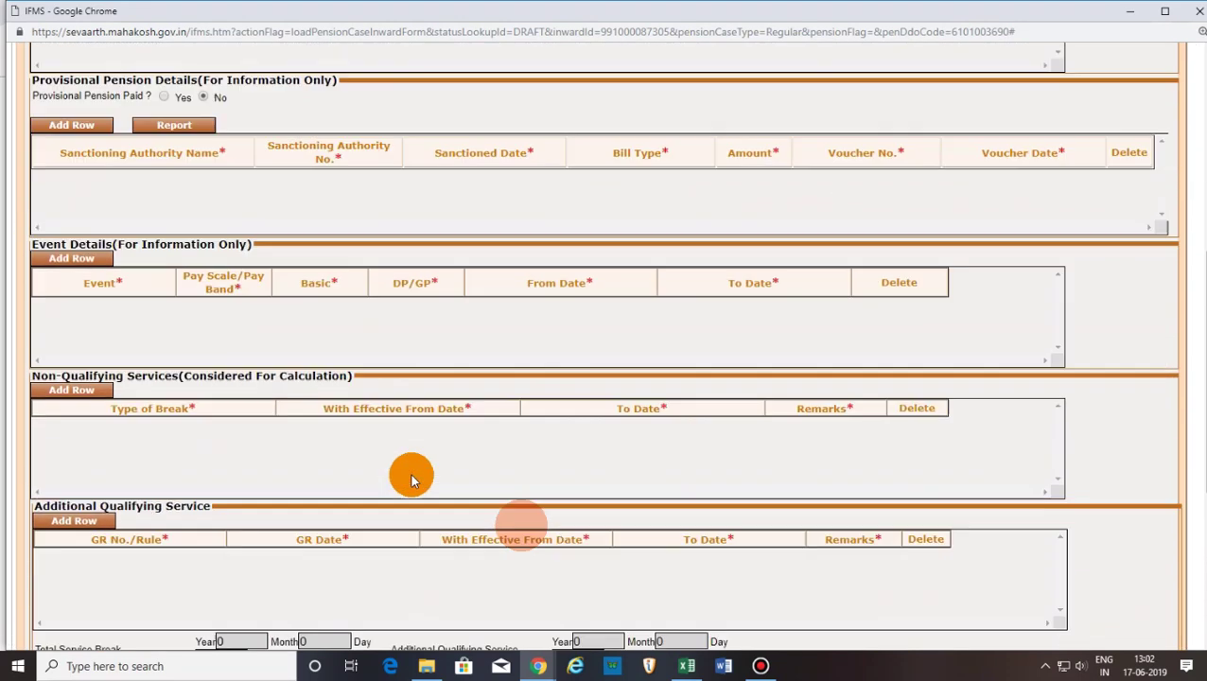
scroll(410, 471, down, 4)
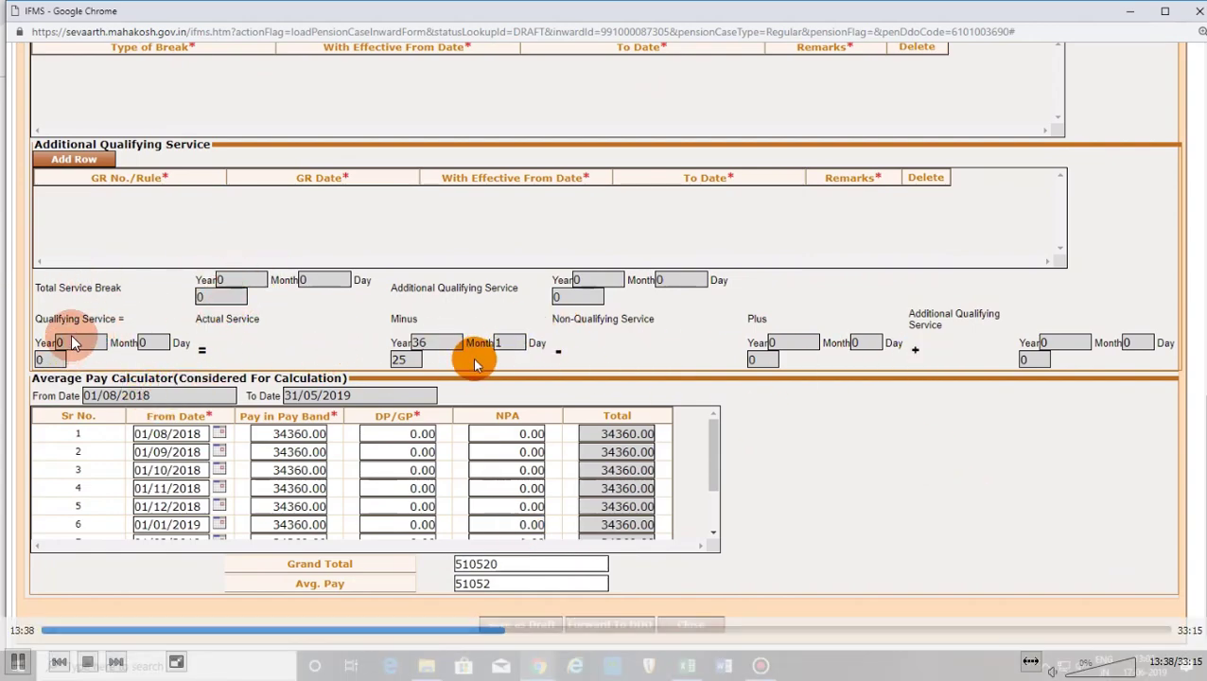
scroll(74, 343, up, 10)
scroll(476, 364, up, 3)
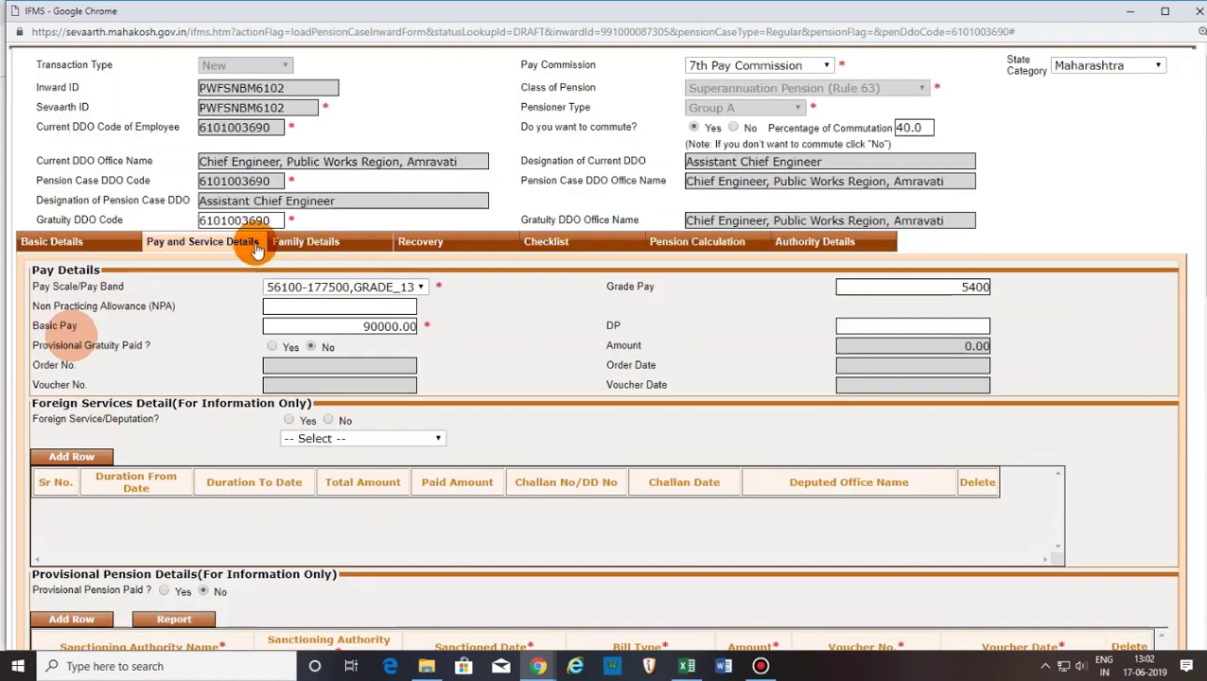
click(305, 241)
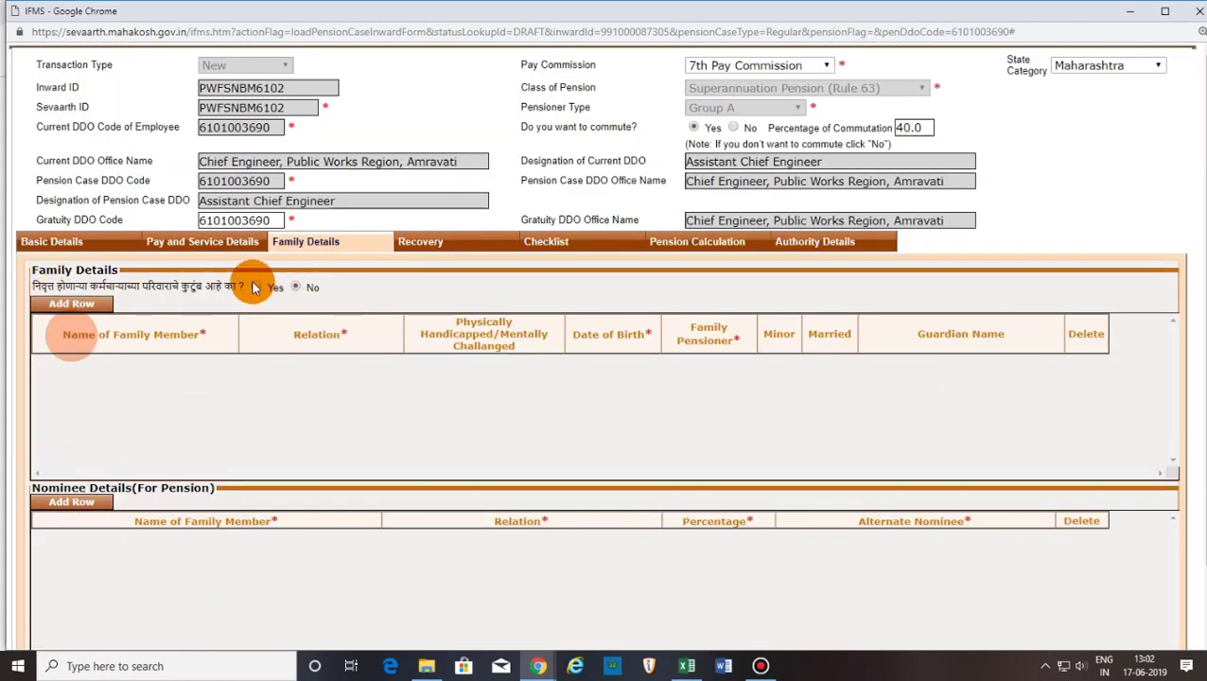
Add a family member row and enter the wife's name, relation Wife, handicapped No.
click(72, 304)
click(180, 368)
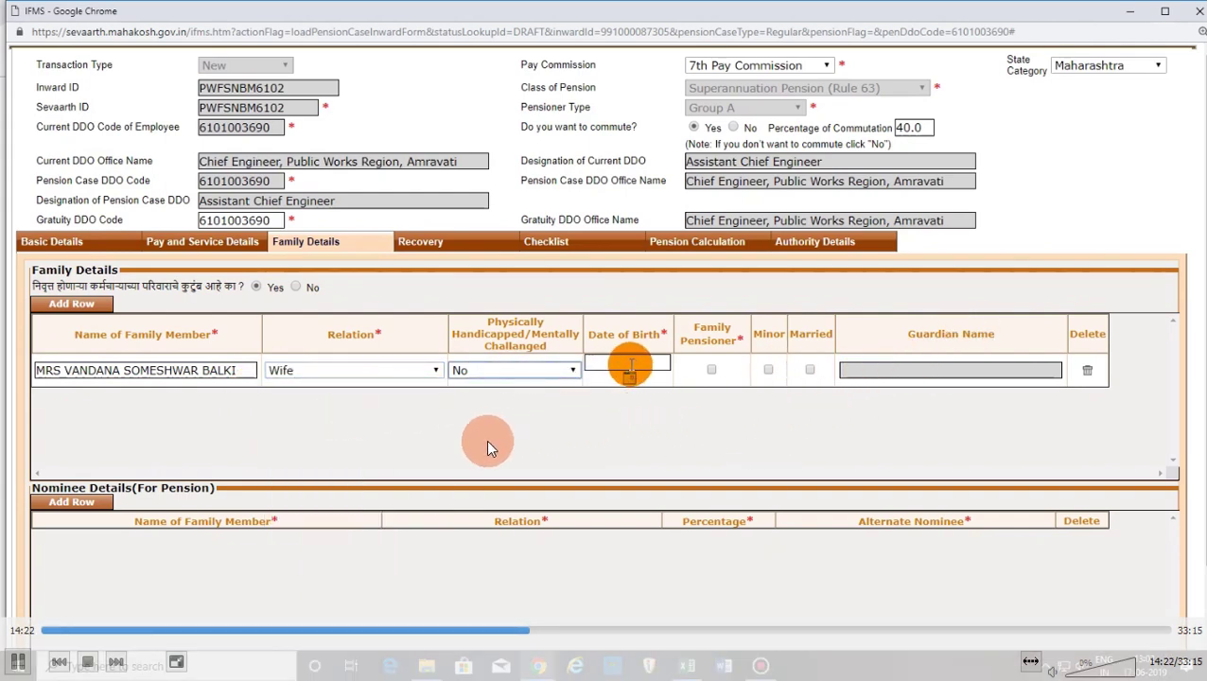
scroll(285, 434, down, 1)
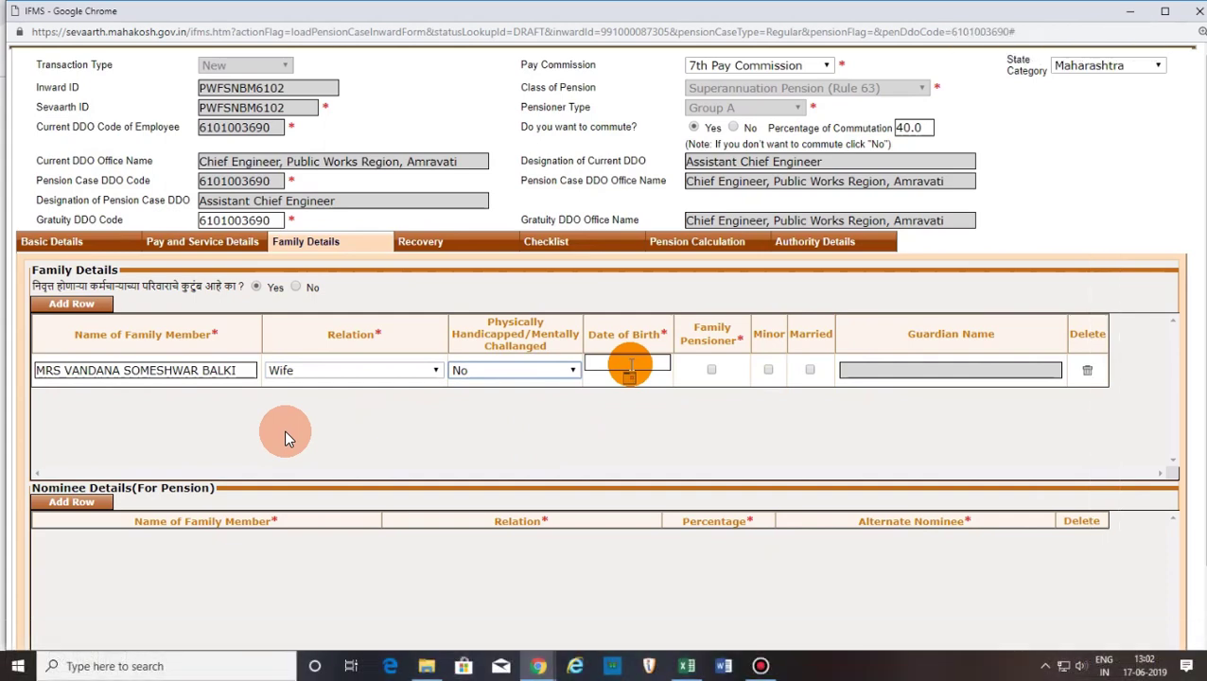
mouse_move(125, 413)
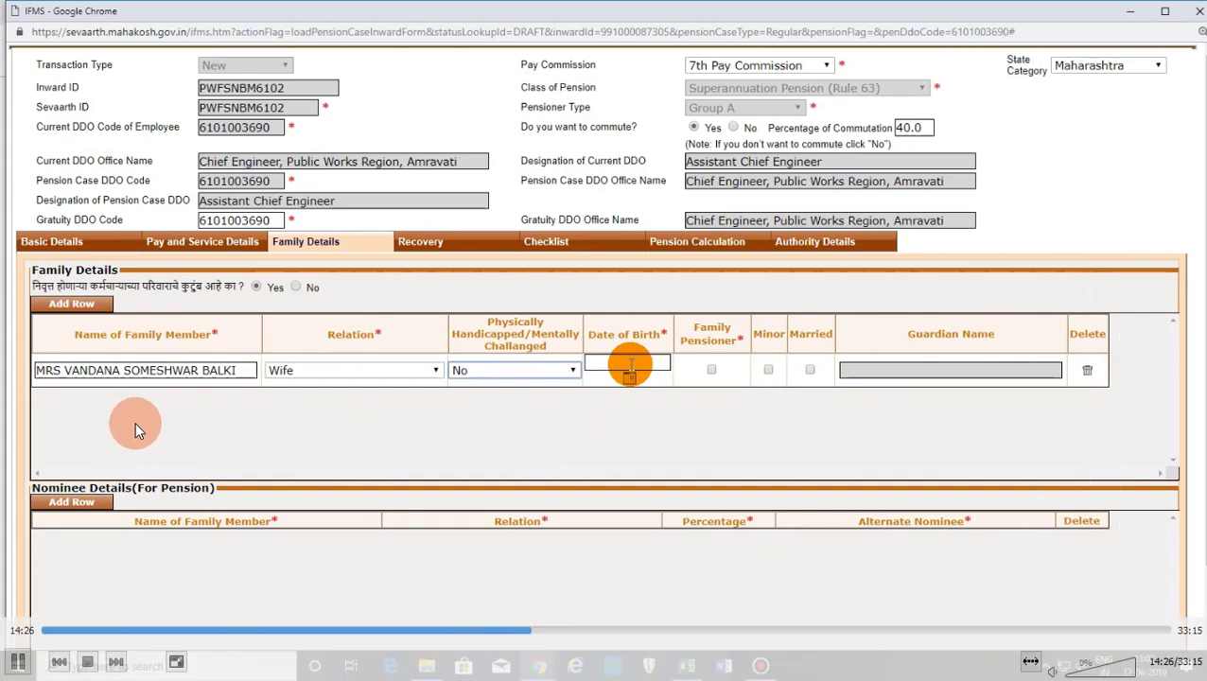
Move through the remaining tabs to the Recovery section.
click(557, 633)
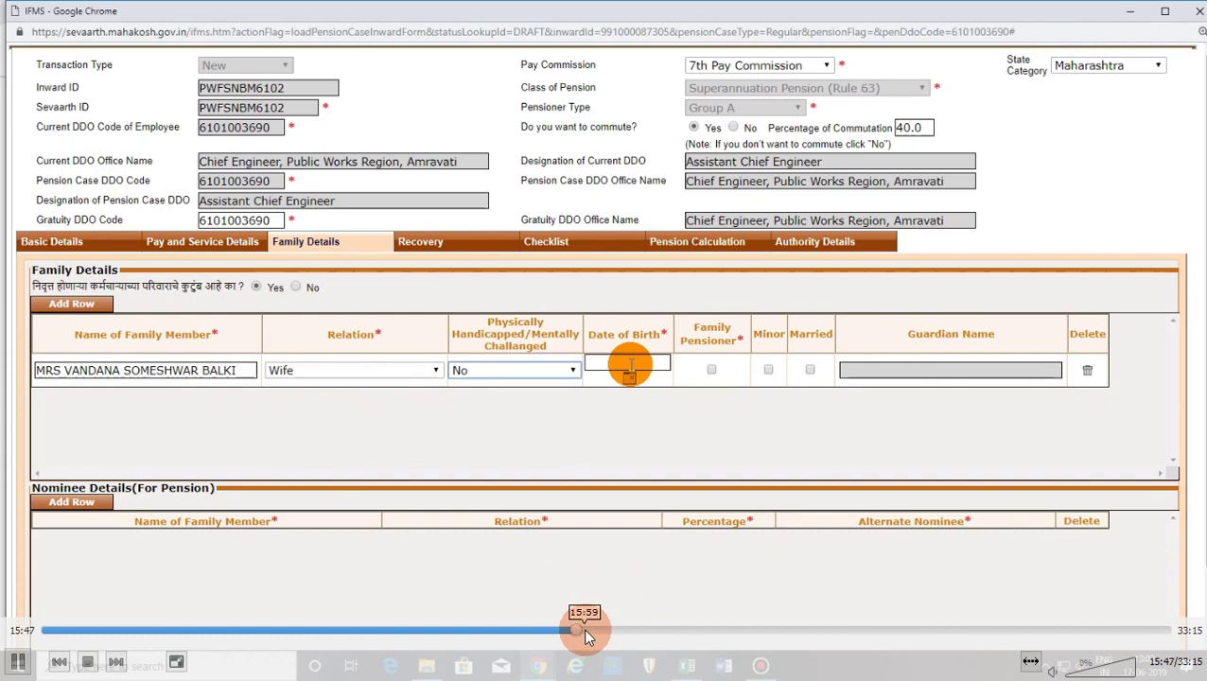
click(585, 632)
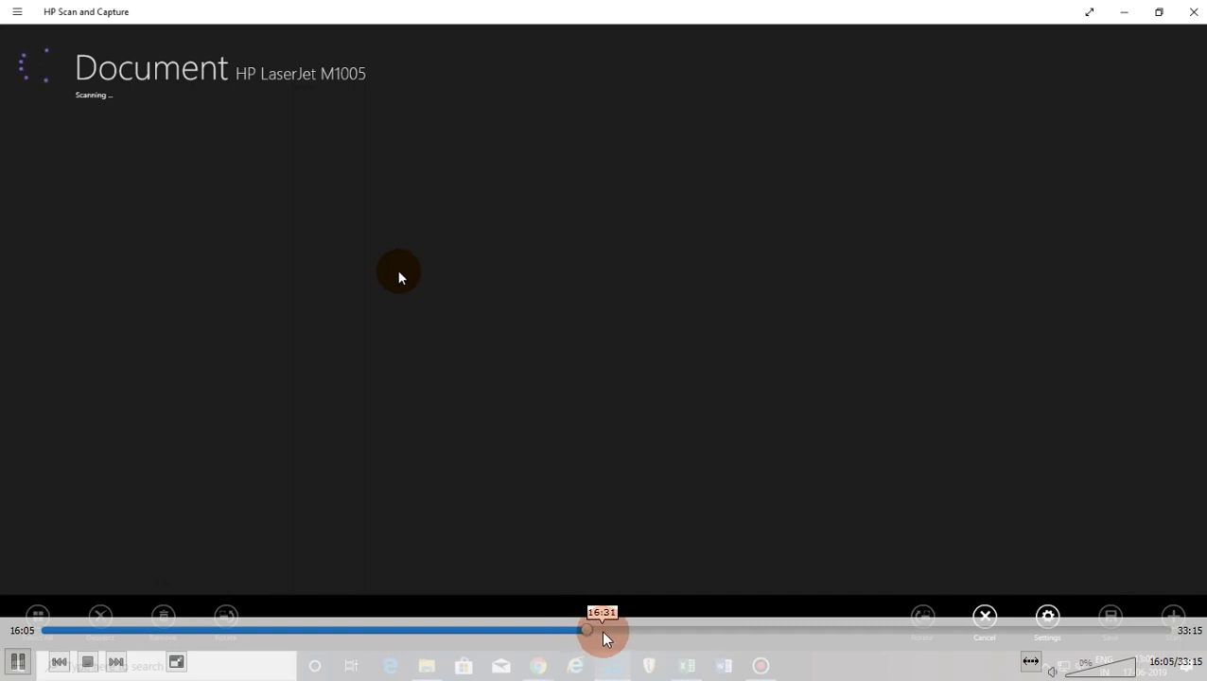
click(607, 631)
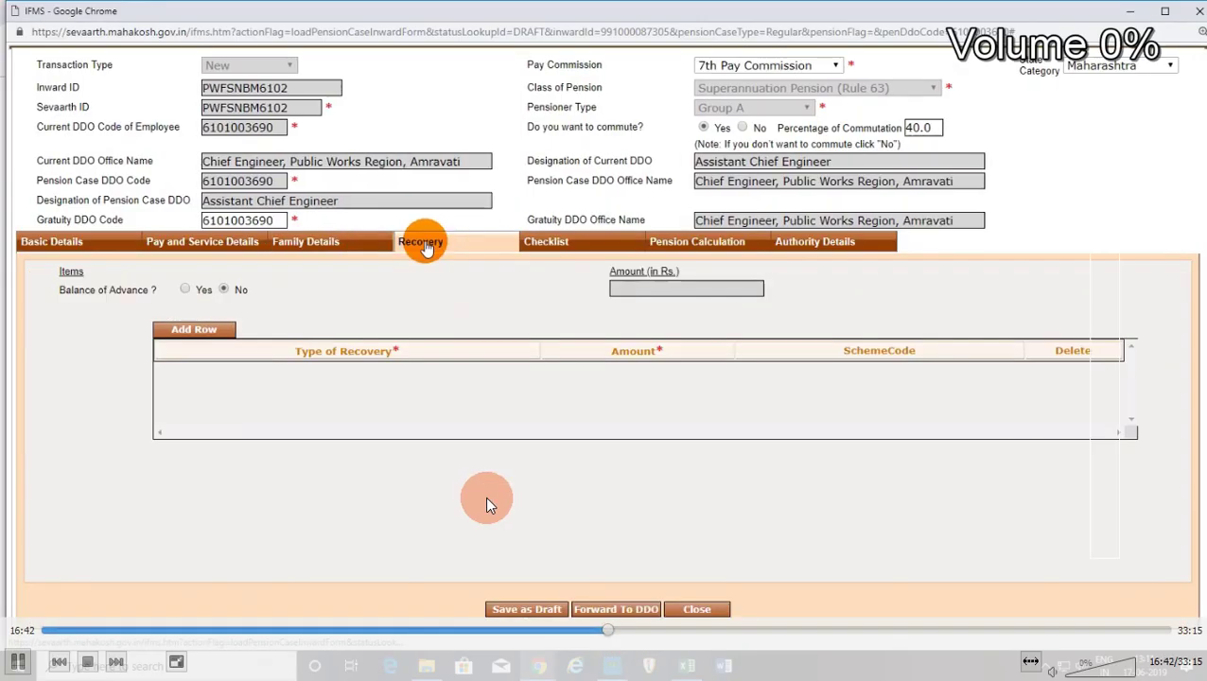
Open Draft Requests under Worklist > Pension Processing to find the saved draft pension case.
click(598, 631)
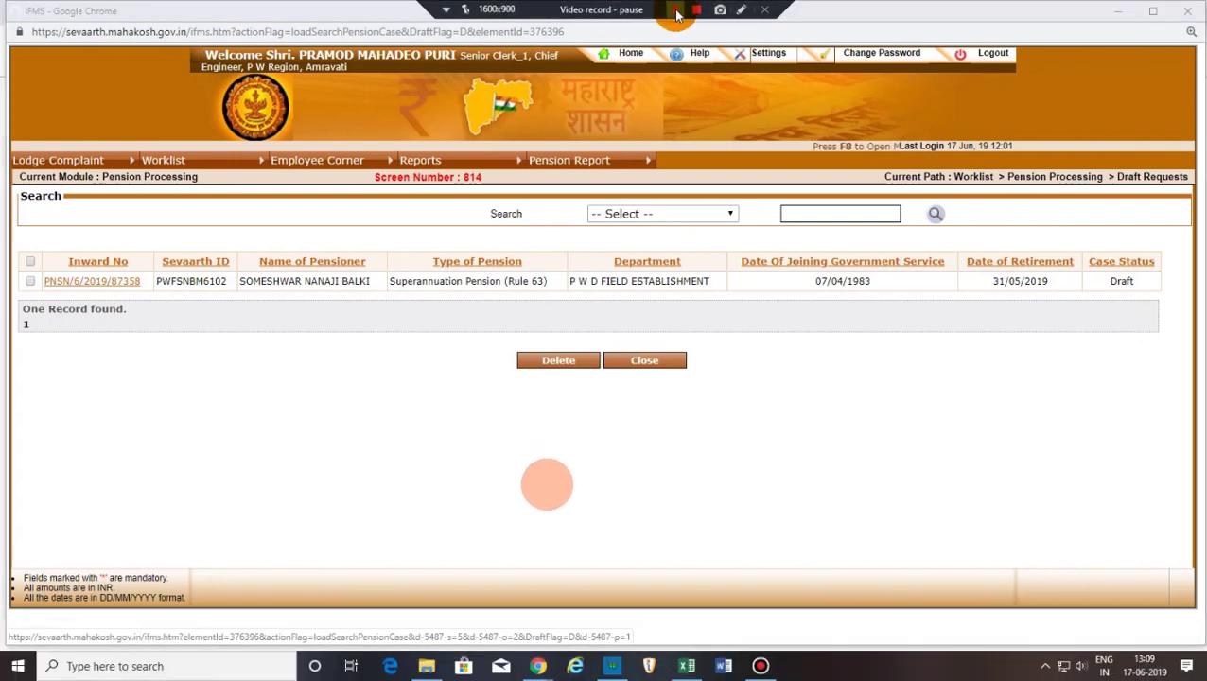
Open the draft pension case from its Inward No link and show the Checklist section.
mouse_move(600, 641)
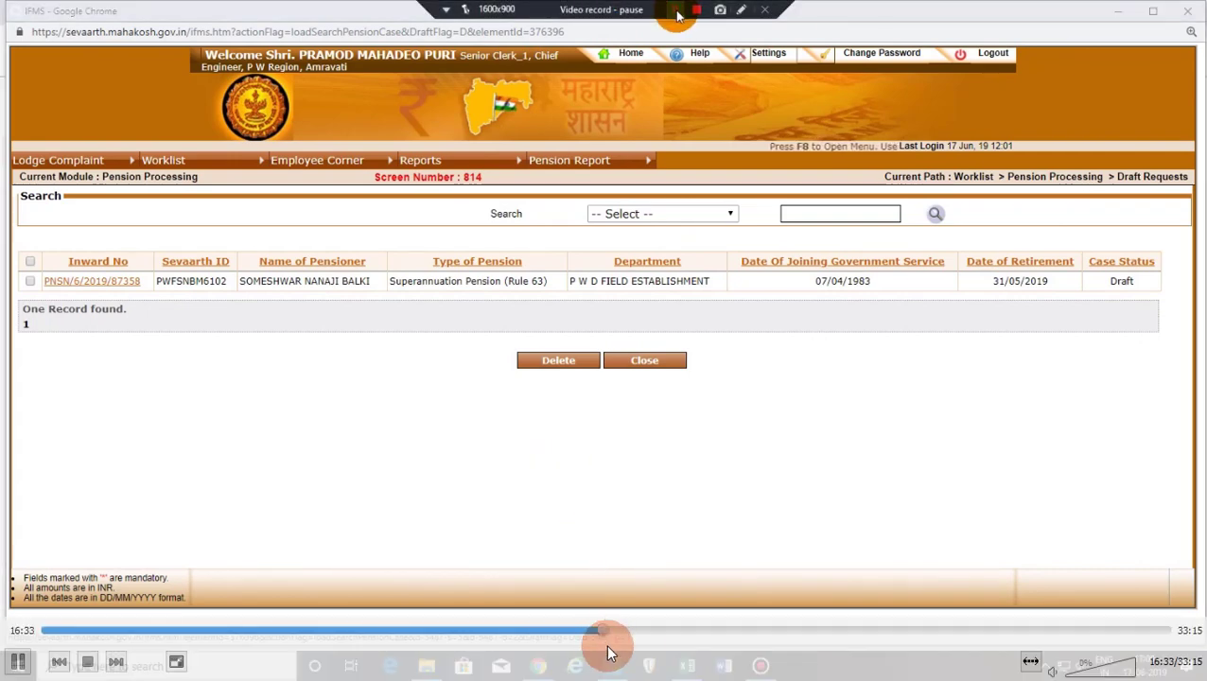
click(639, 632)
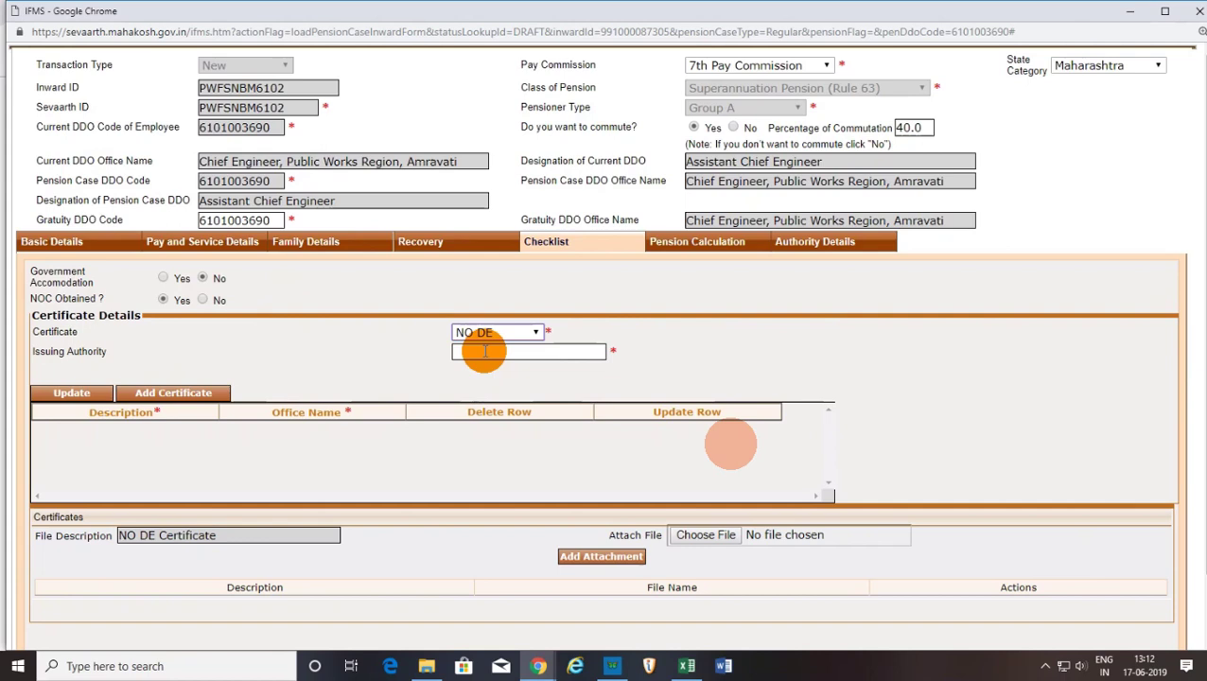
Enter Govt. of Maharashtra as issuing authority and add the NO DE certificate to the table.
click(442, 368)
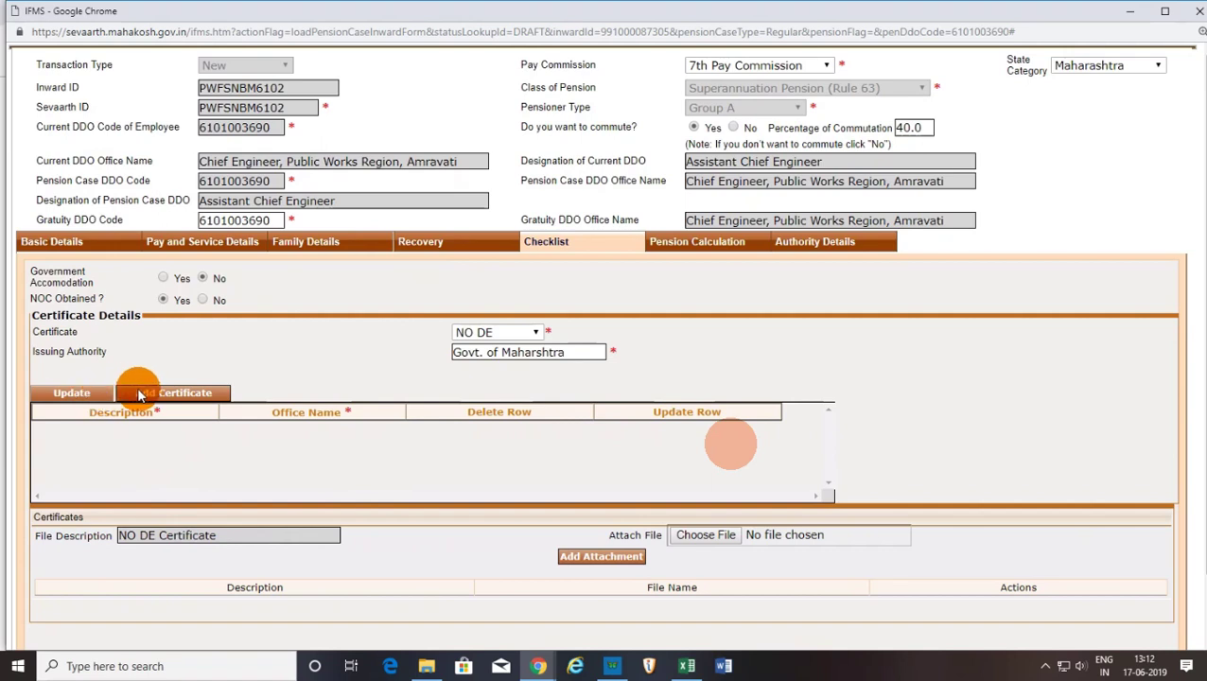
click(170, 394)
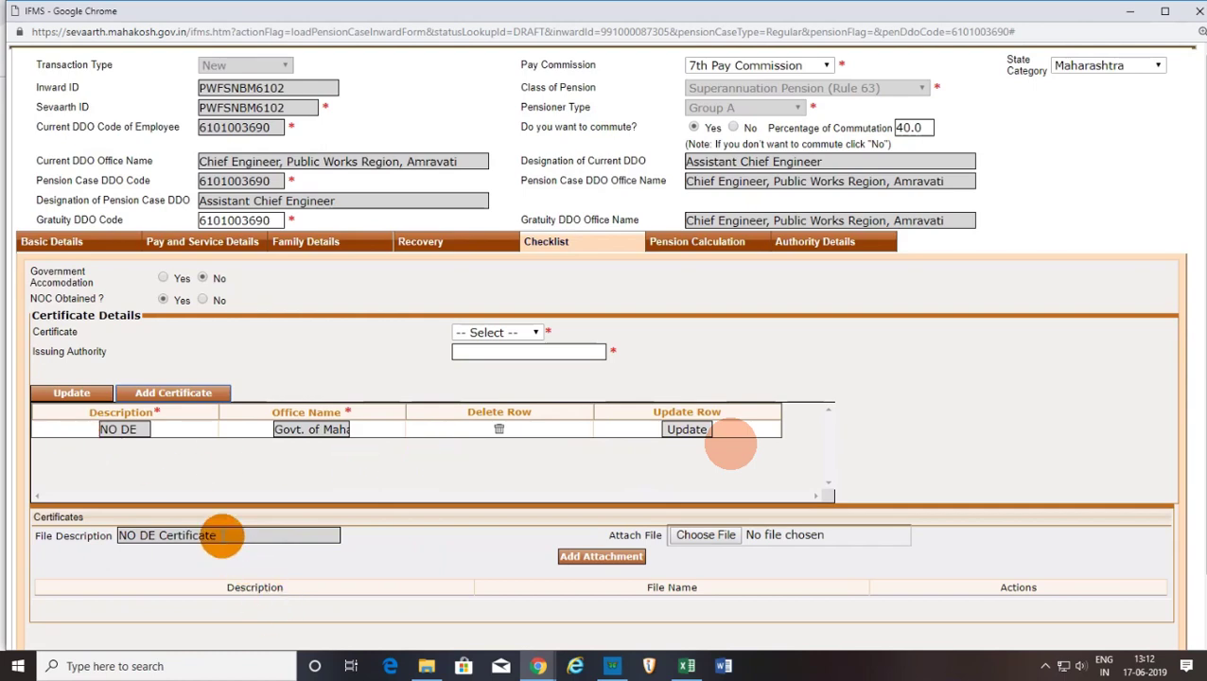
Attach balki noc.pdf from Documents as the NO DE Certificate attachment.
click(711, 536)
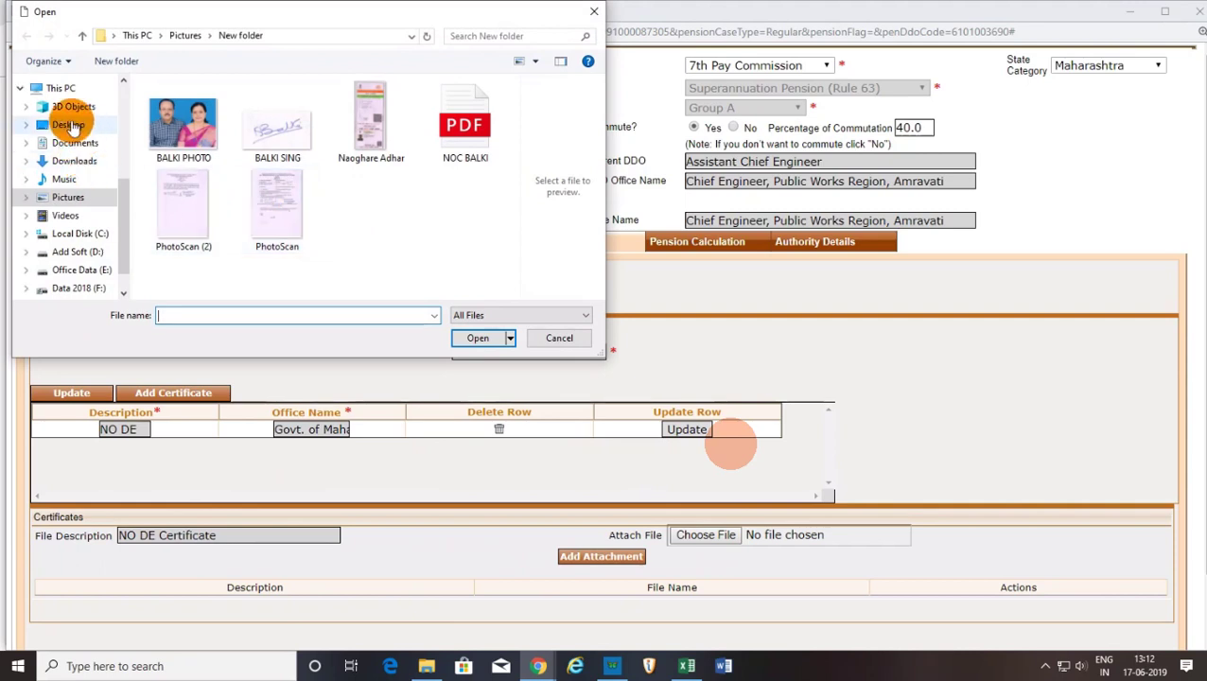
click(68, 127)
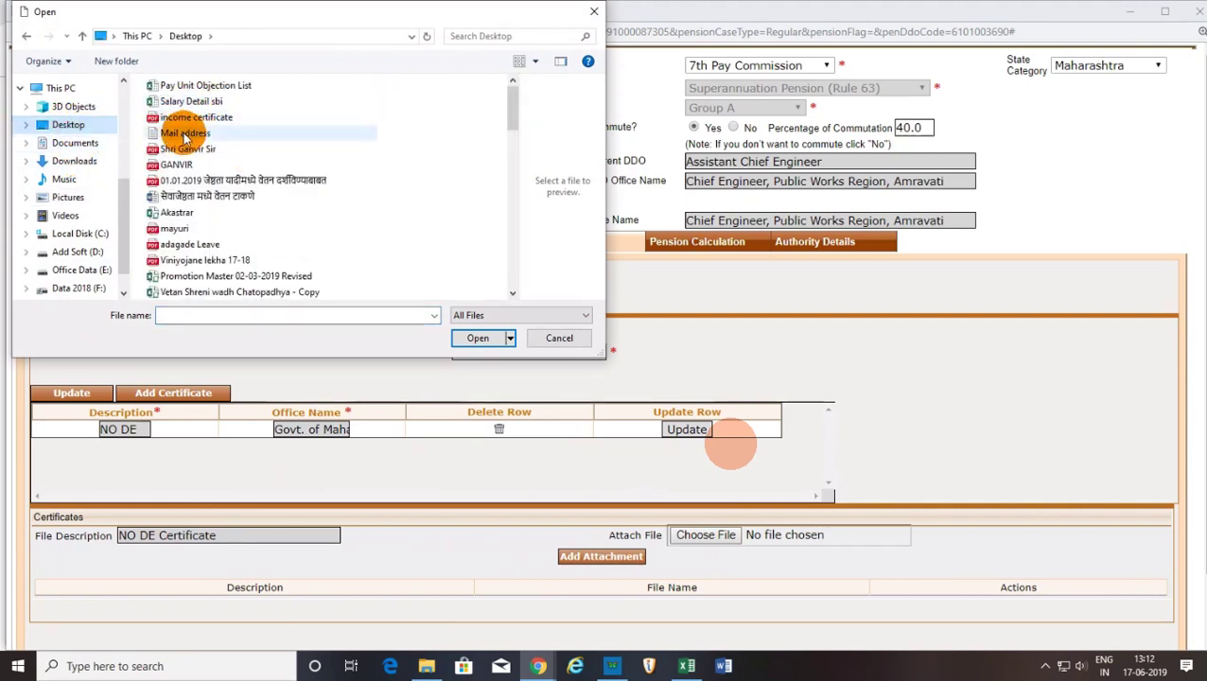
click(80, 147)
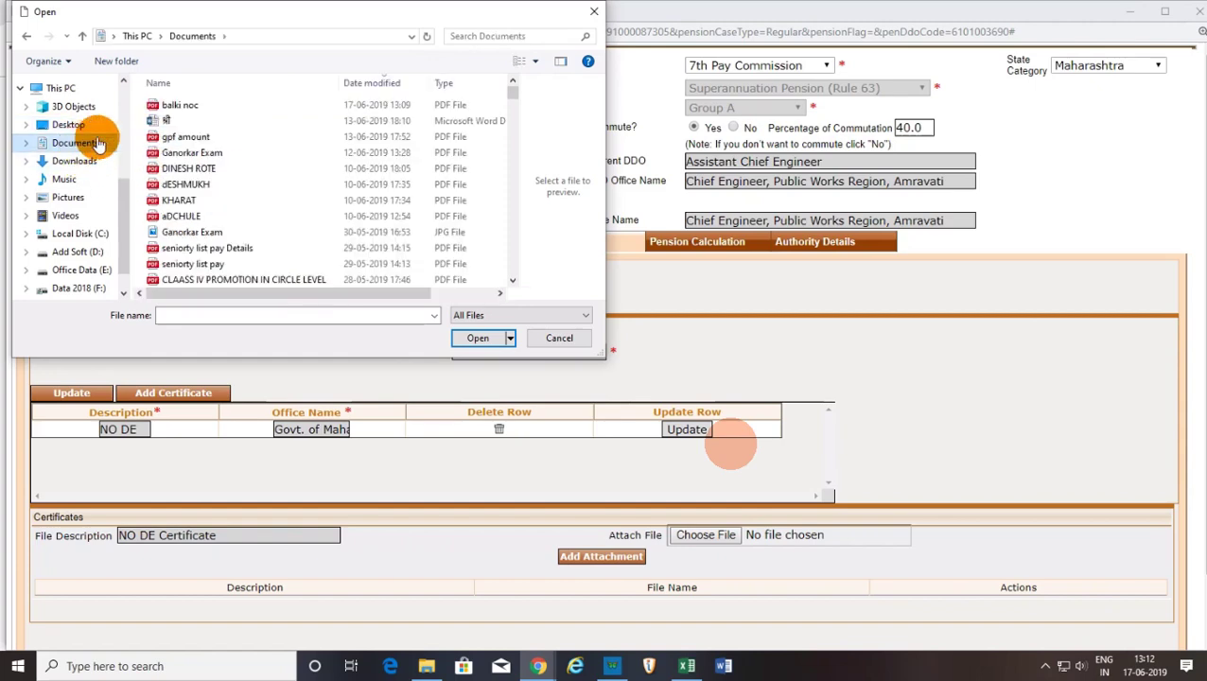
click(190, 111)
click(482, 337)
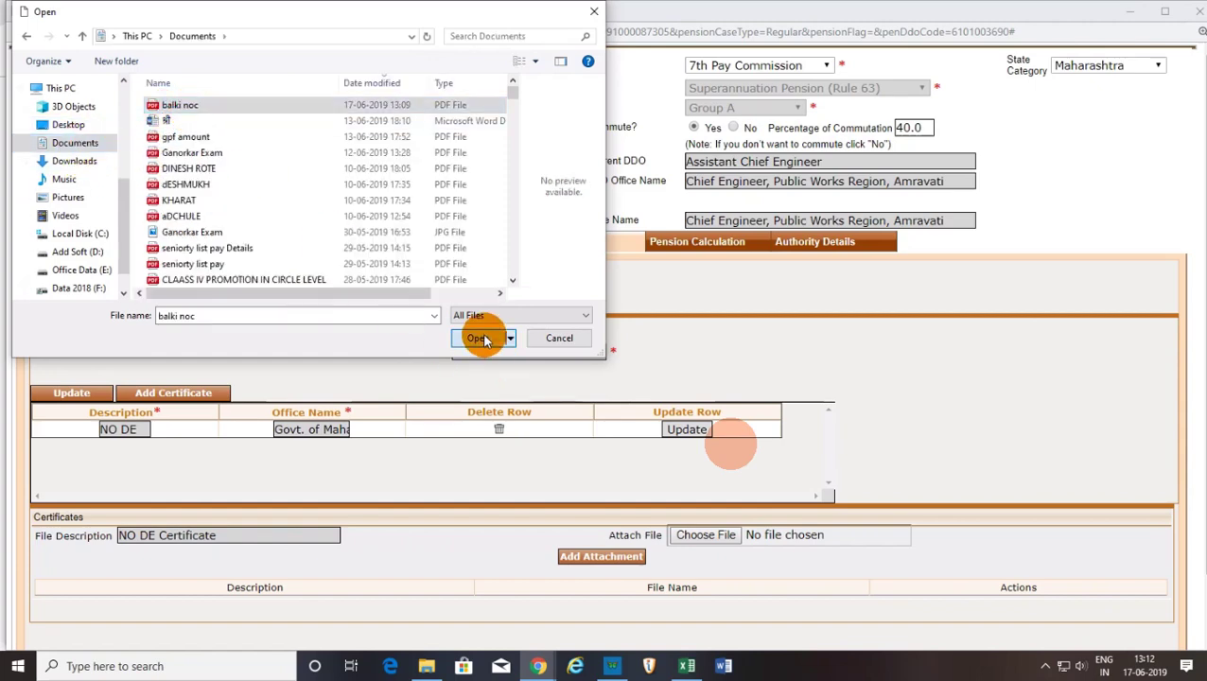
scroll(797, 445, down, 2)
scroll(797, 444, down, 1)
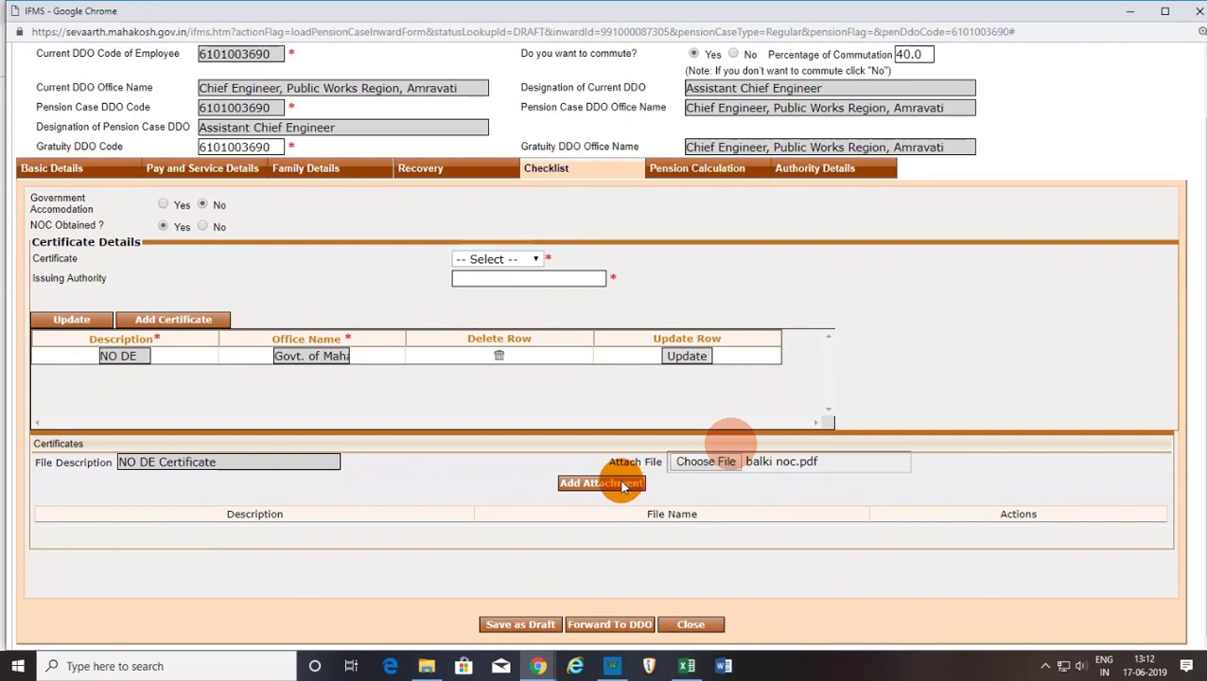
click(621, 484)
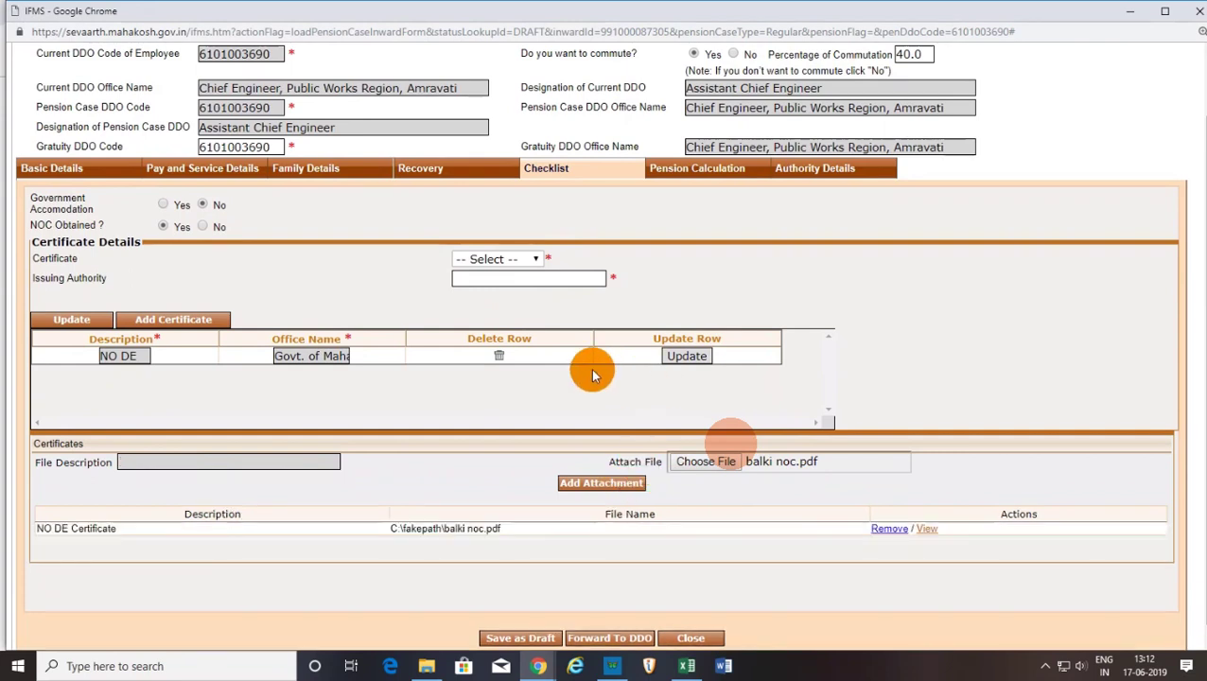
Choose NO DUES as the certificate with issuing authority 'govt of maharashtra'.
click(536, 259)
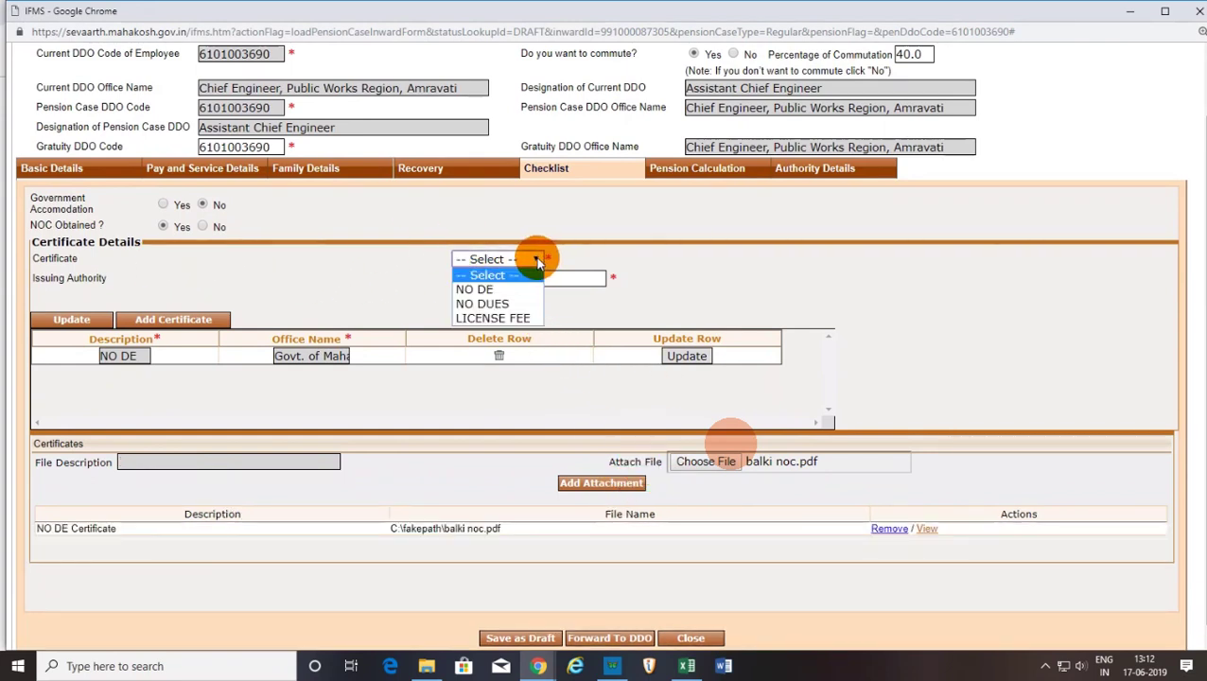
click(484, 303)
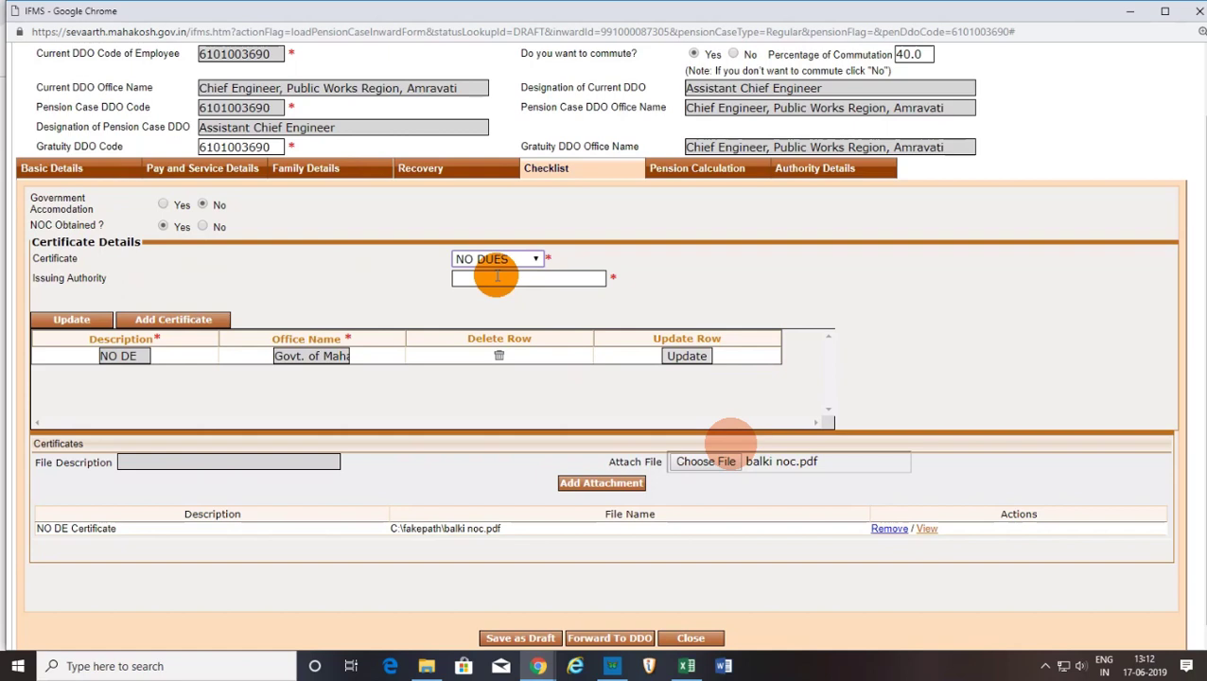
click(496, 277)
text(govt of maharashtra)
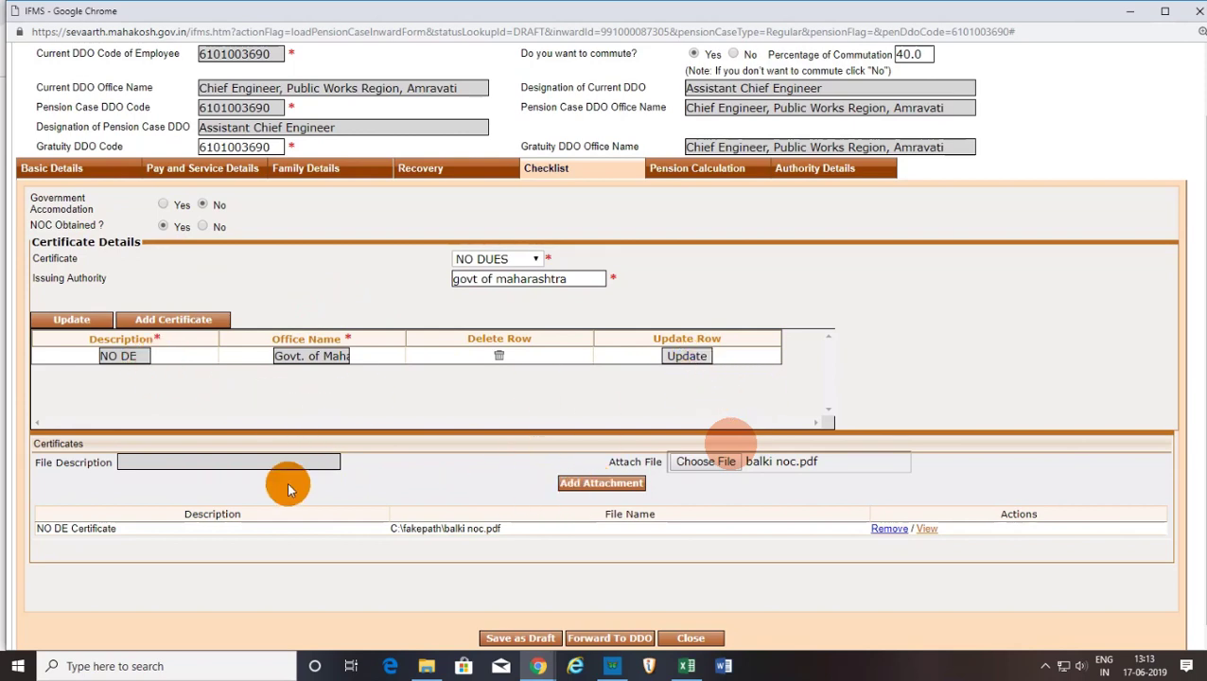
click(225, 460)
click(117, 356)
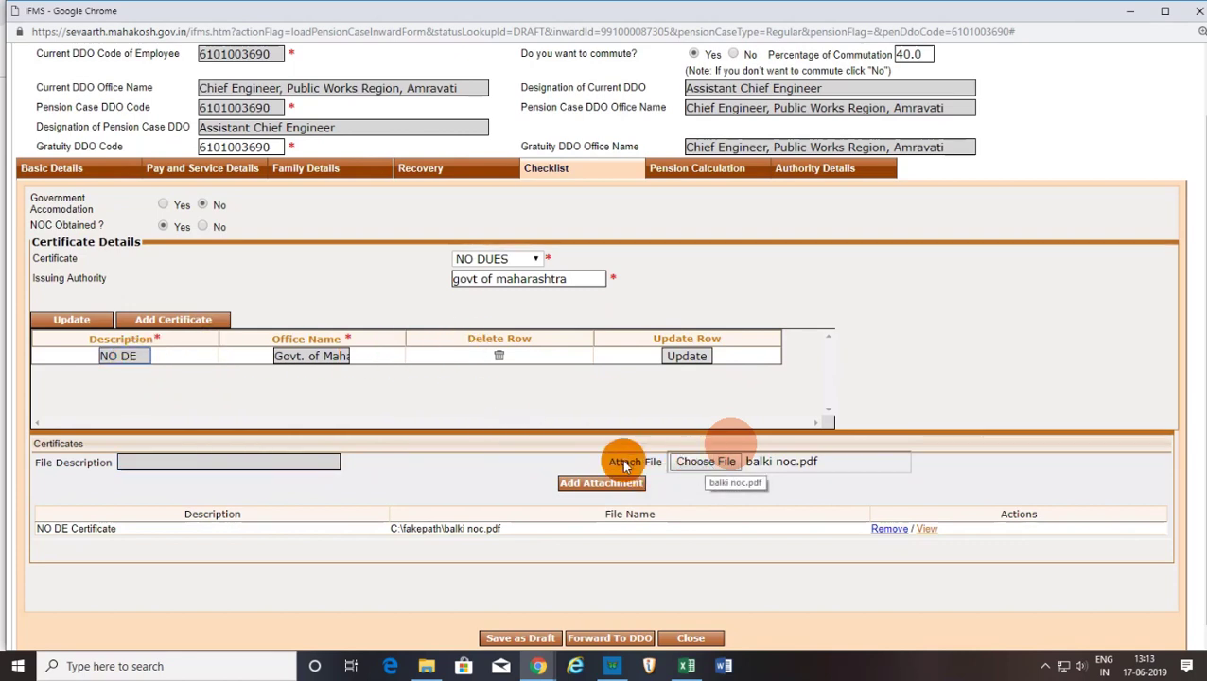
Attach balki noc.pdf a second time, keeping NO DUES as the certificate type.
click(707, 464)
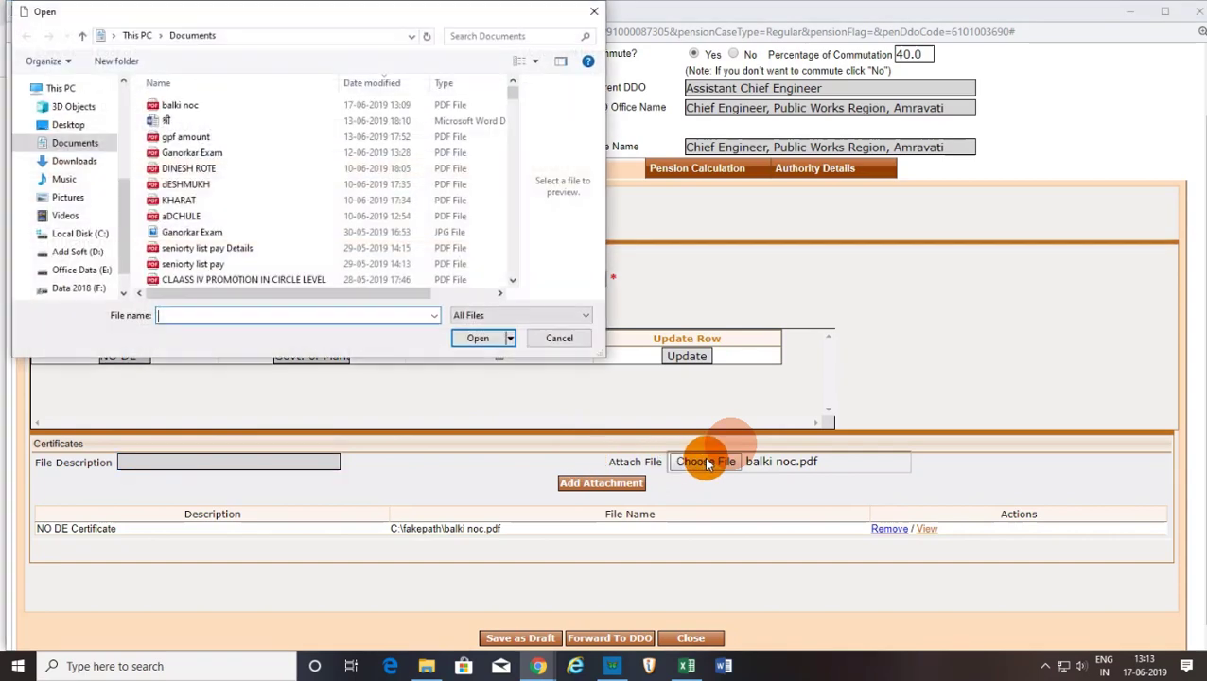
click(161, 105)
click(471, 336)
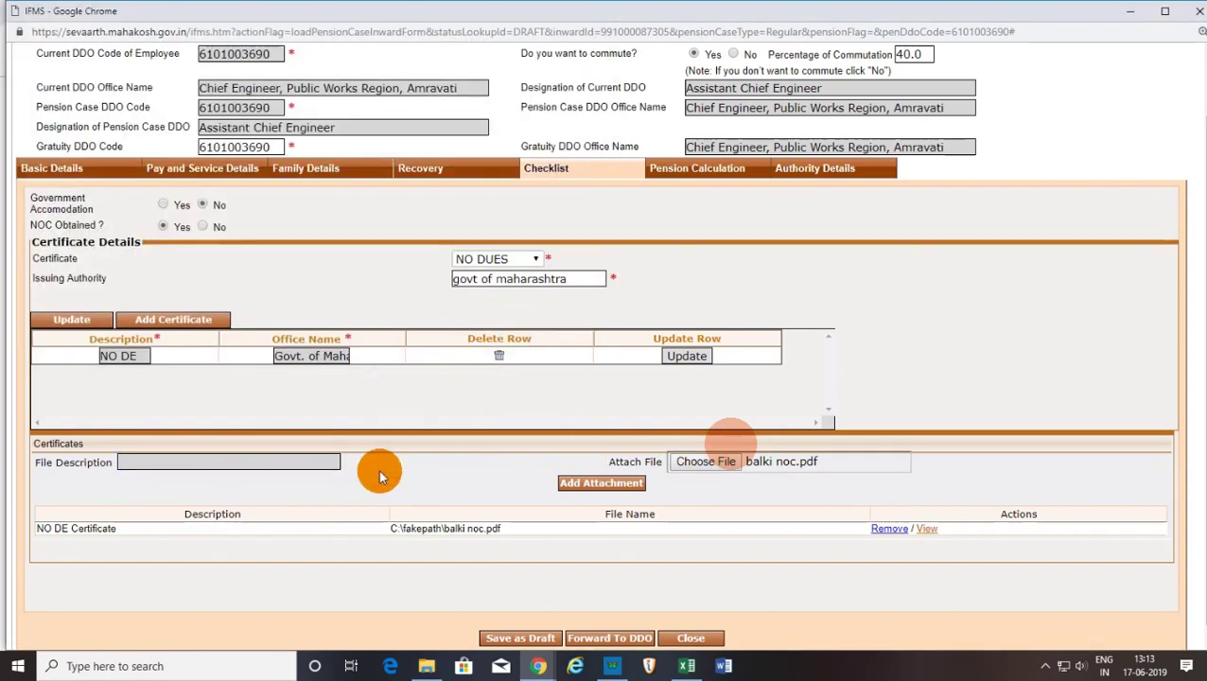
click(603, 483)
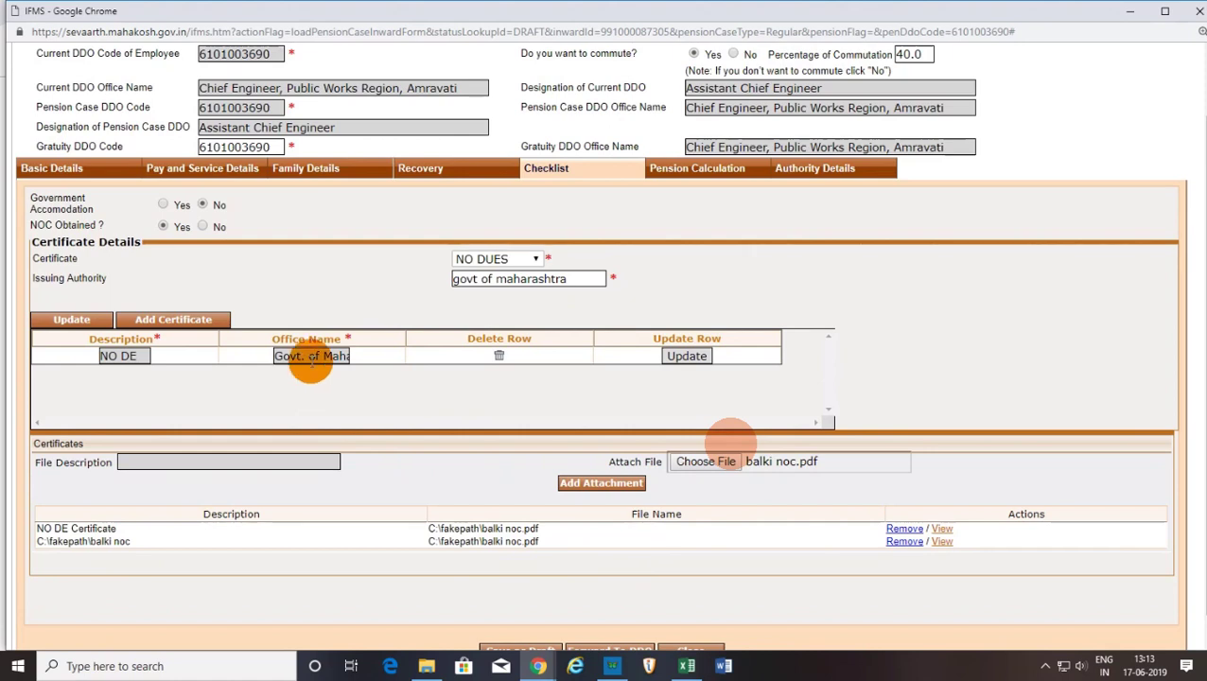
click(543, 259)
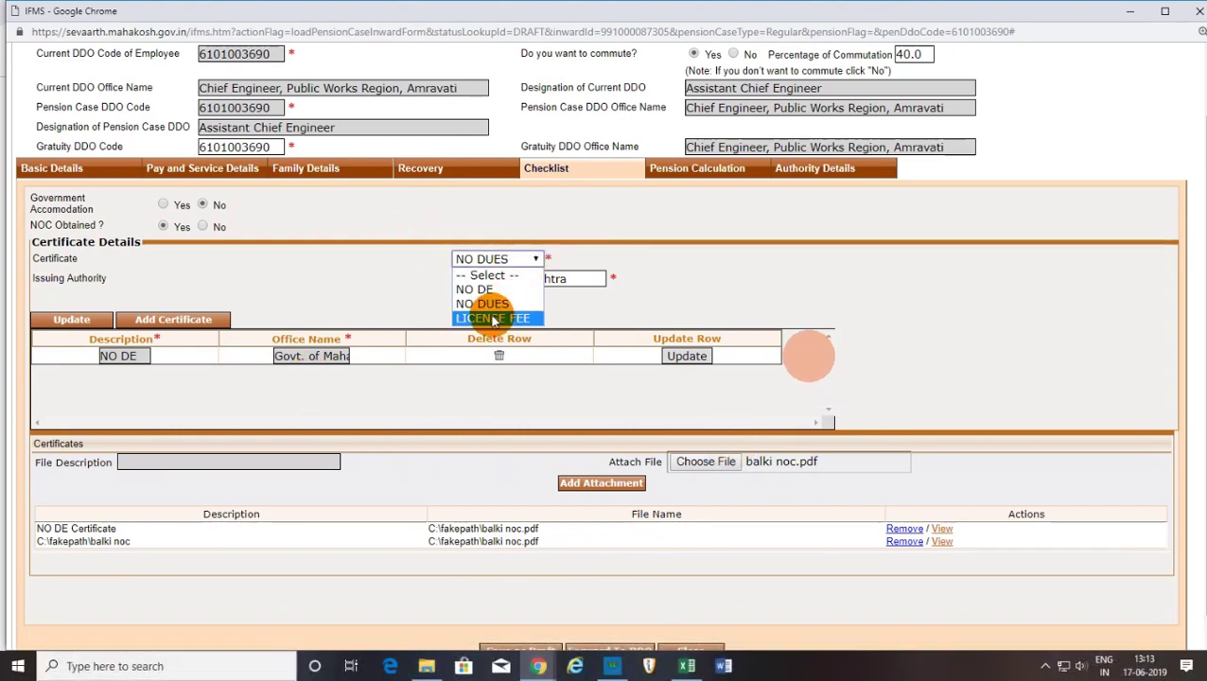
click(709, 269)
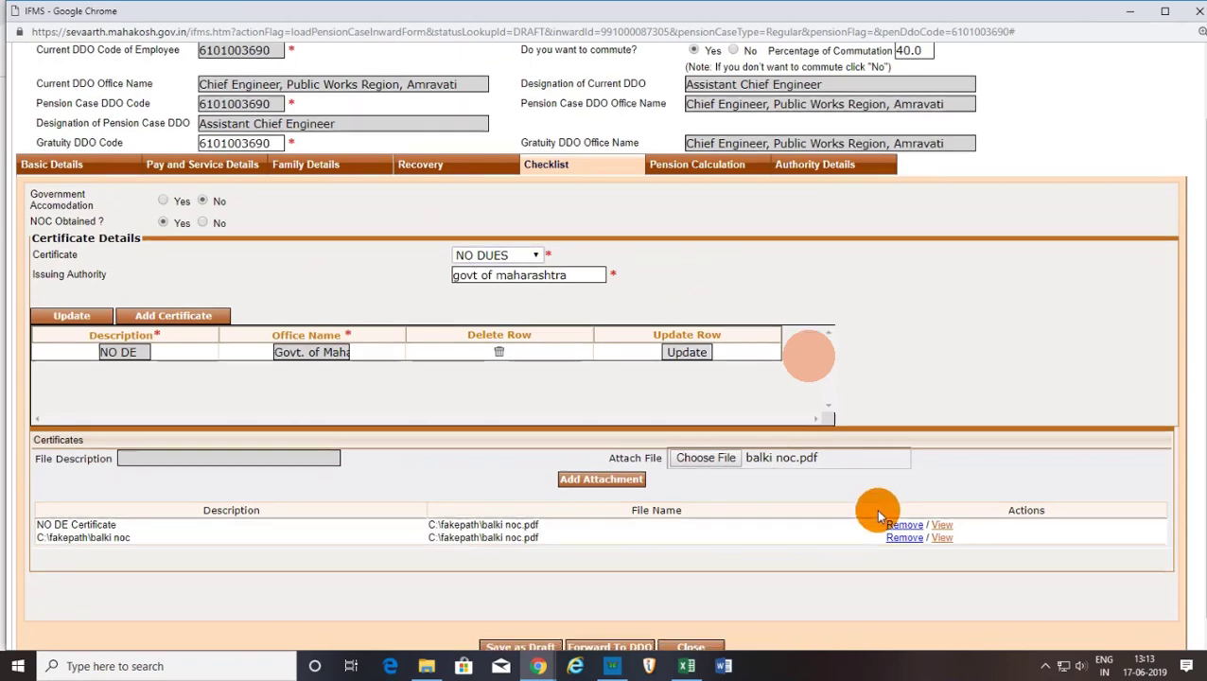
scroll(757, 548, down, 1)
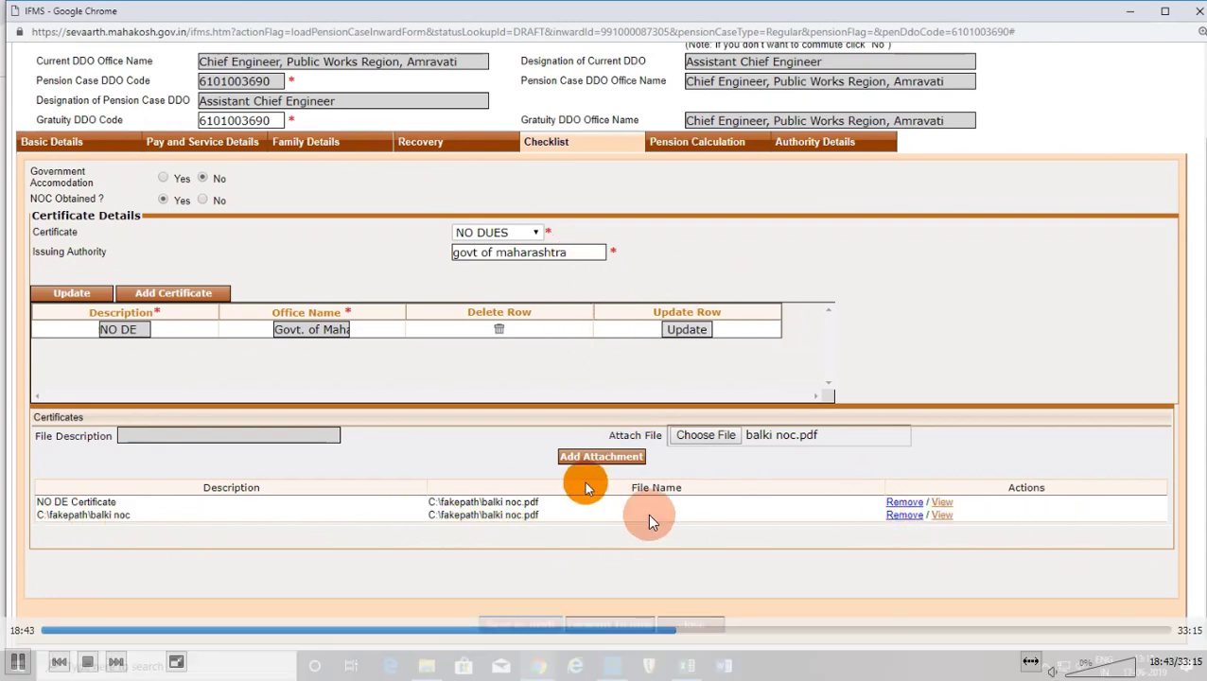
Set the CVP Application Date to 31/05/2019 and calculate the pension.
click(688, 629)
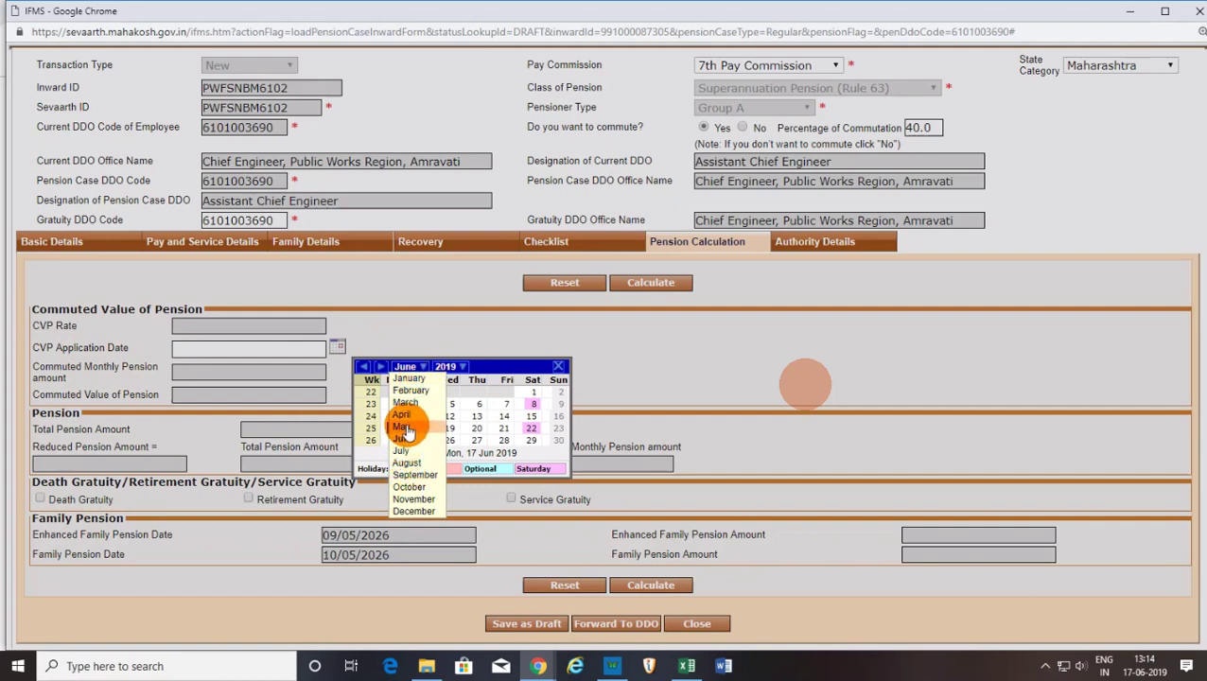
click(404, 427)
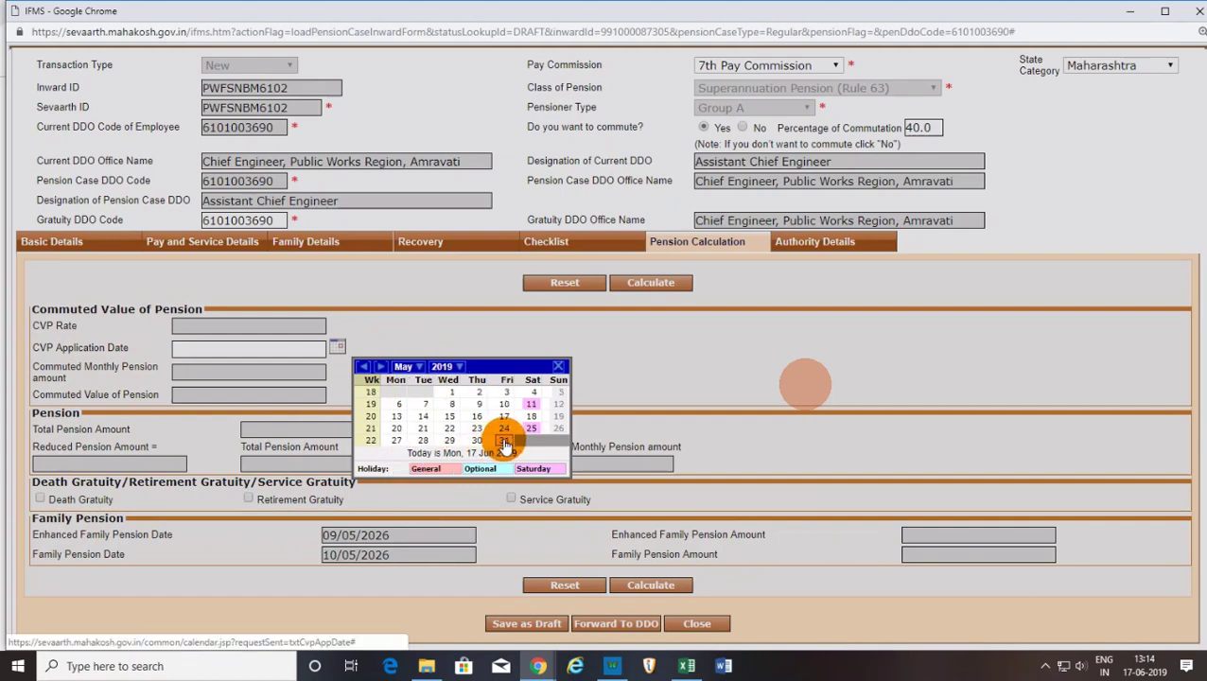
click(504, 441)
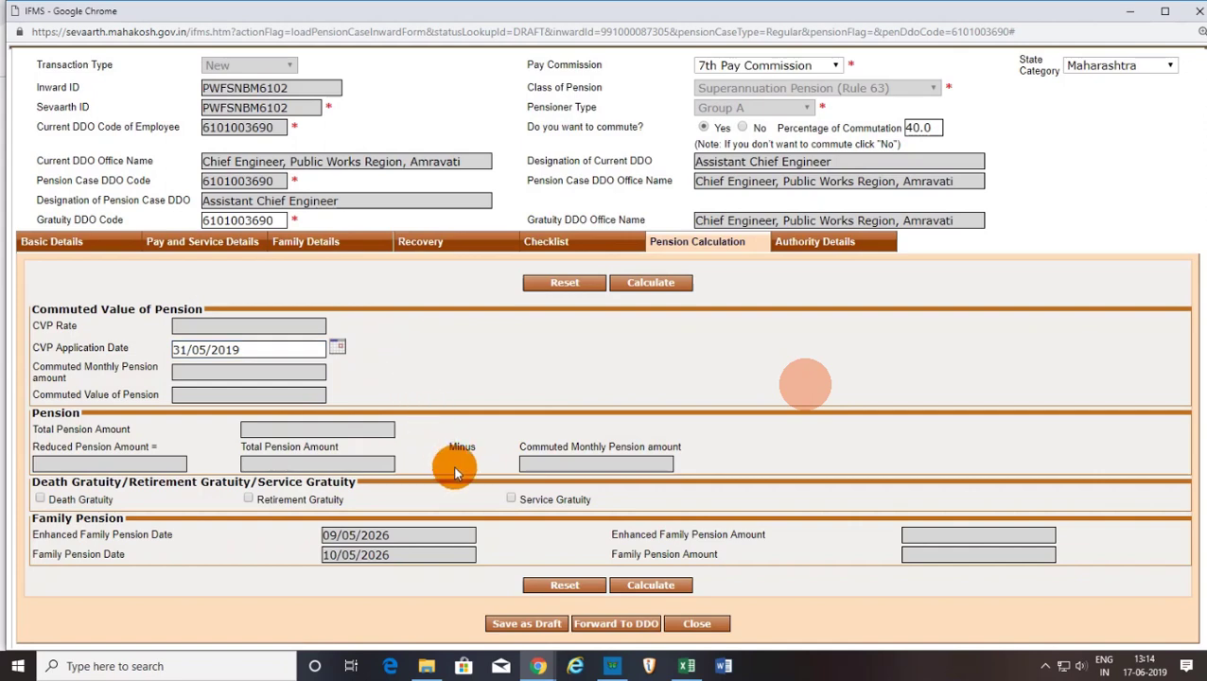
click(651, 586)
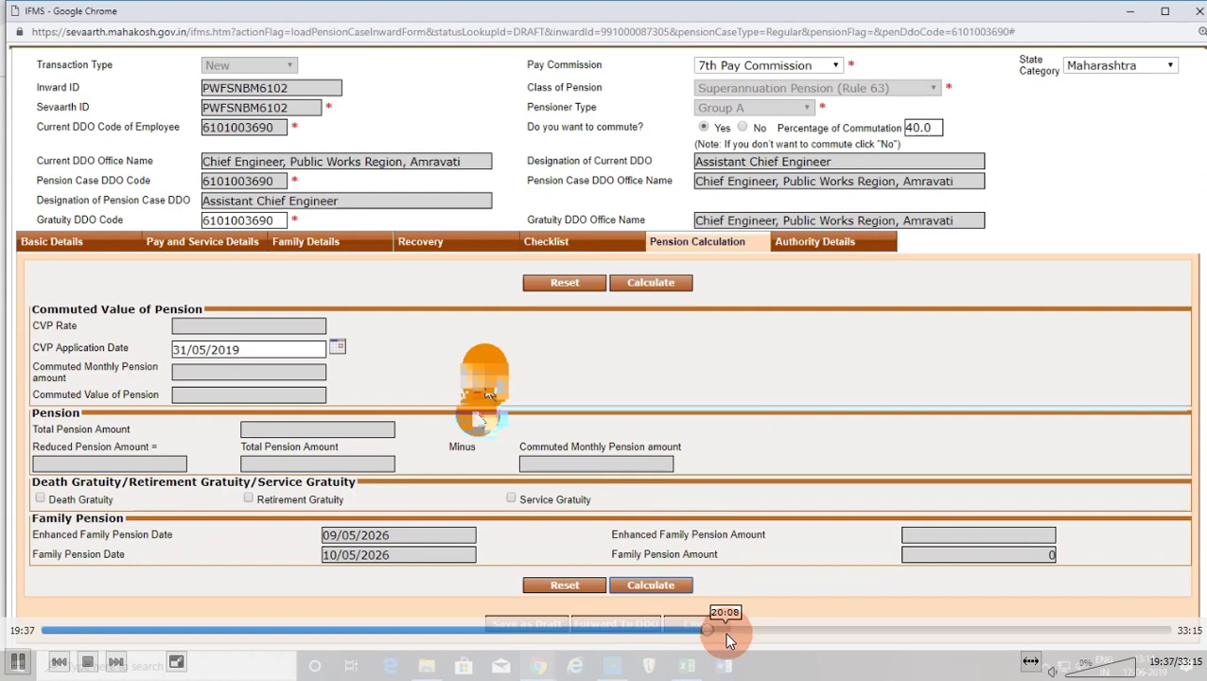
Replace the 34360.00 Pay in Pay Band in Average Pay rows 1–3 with 90000.
click(724, 632)
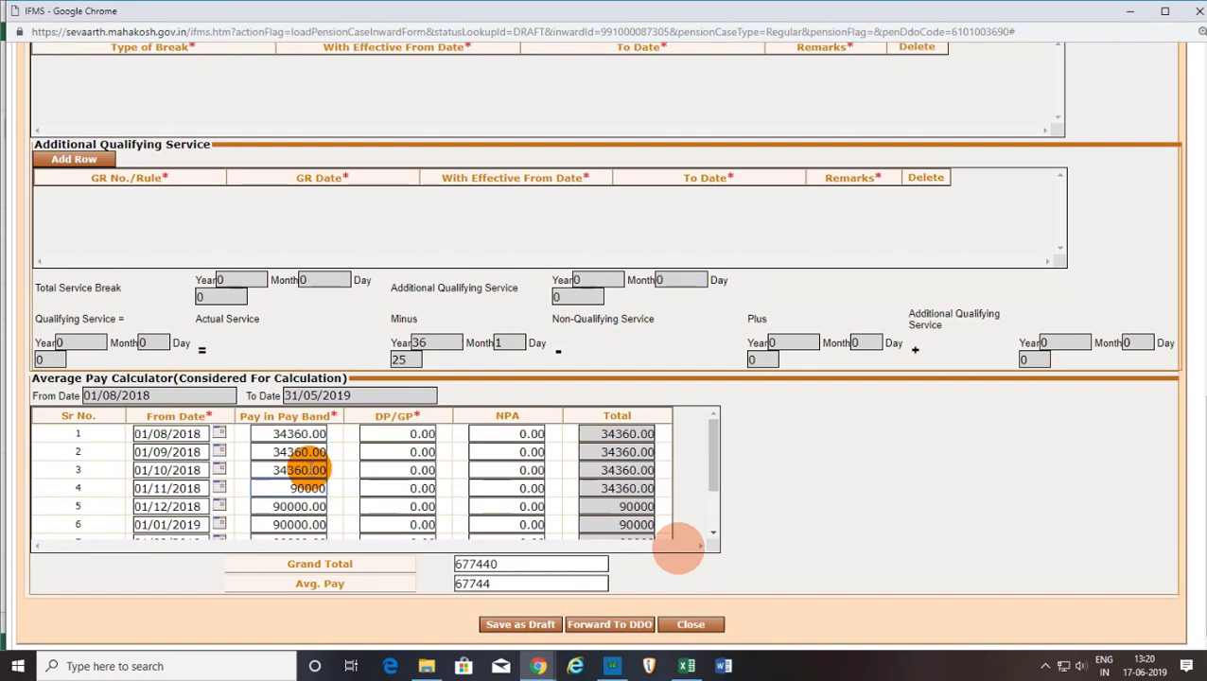
click(274, 470)
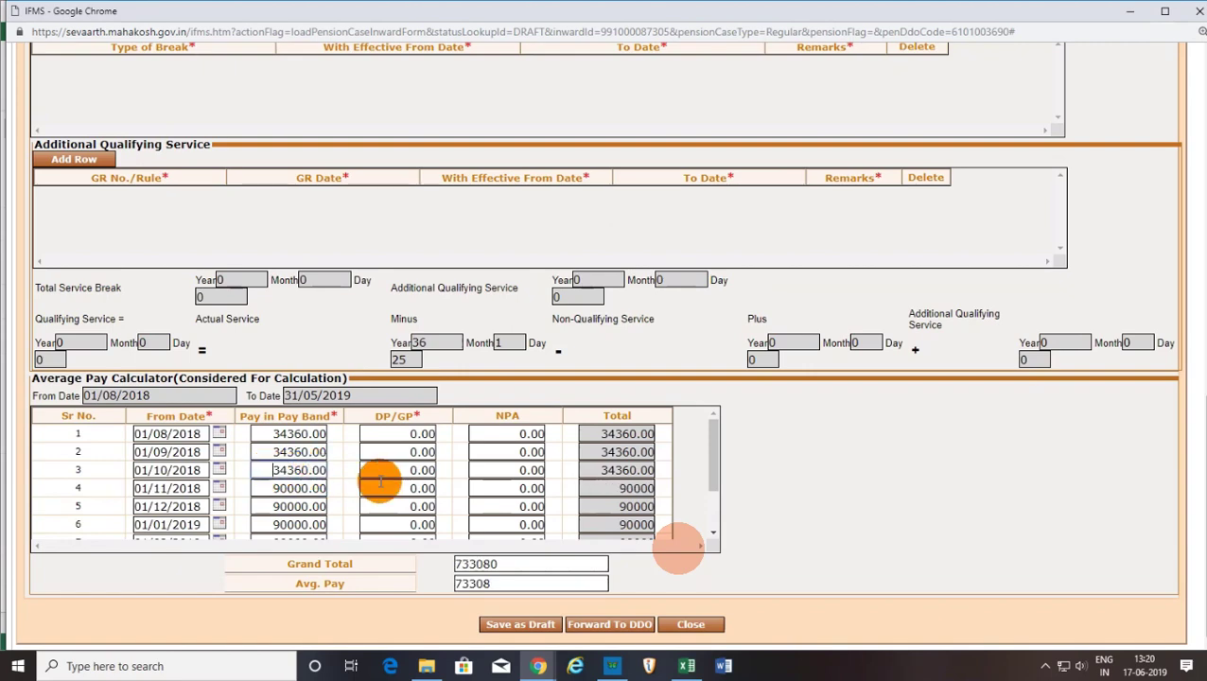
click(287, 452)
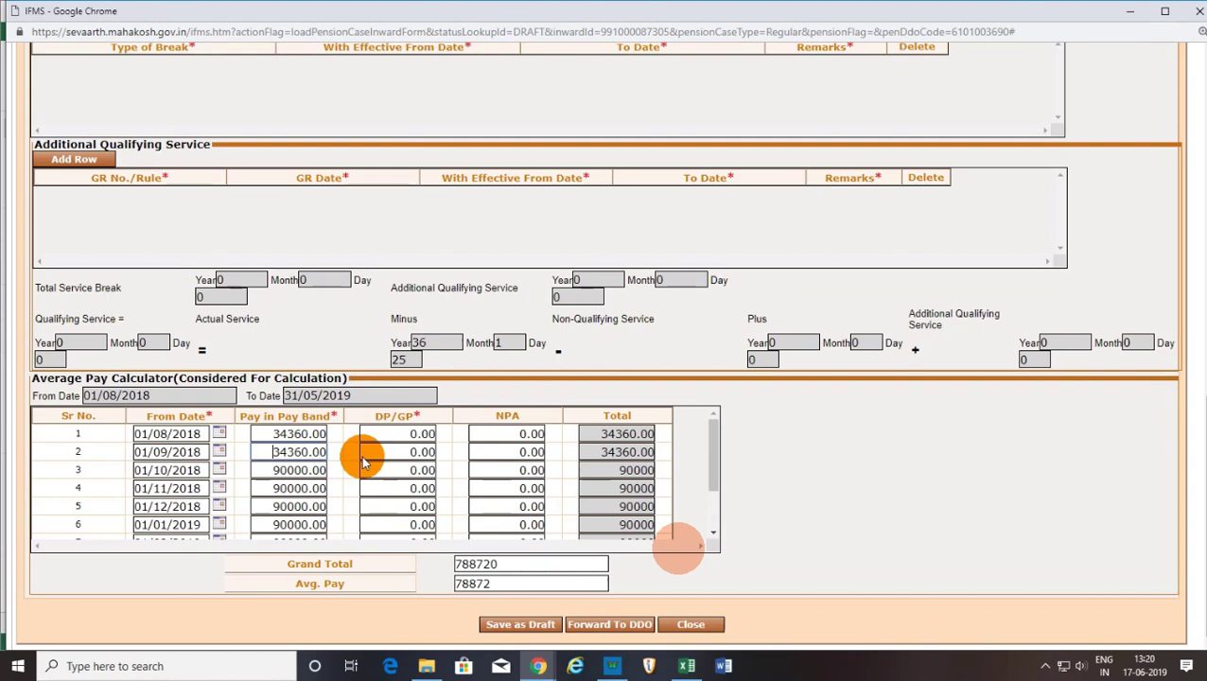
key(ctrl+a)
text(90000)
click(305, 433)
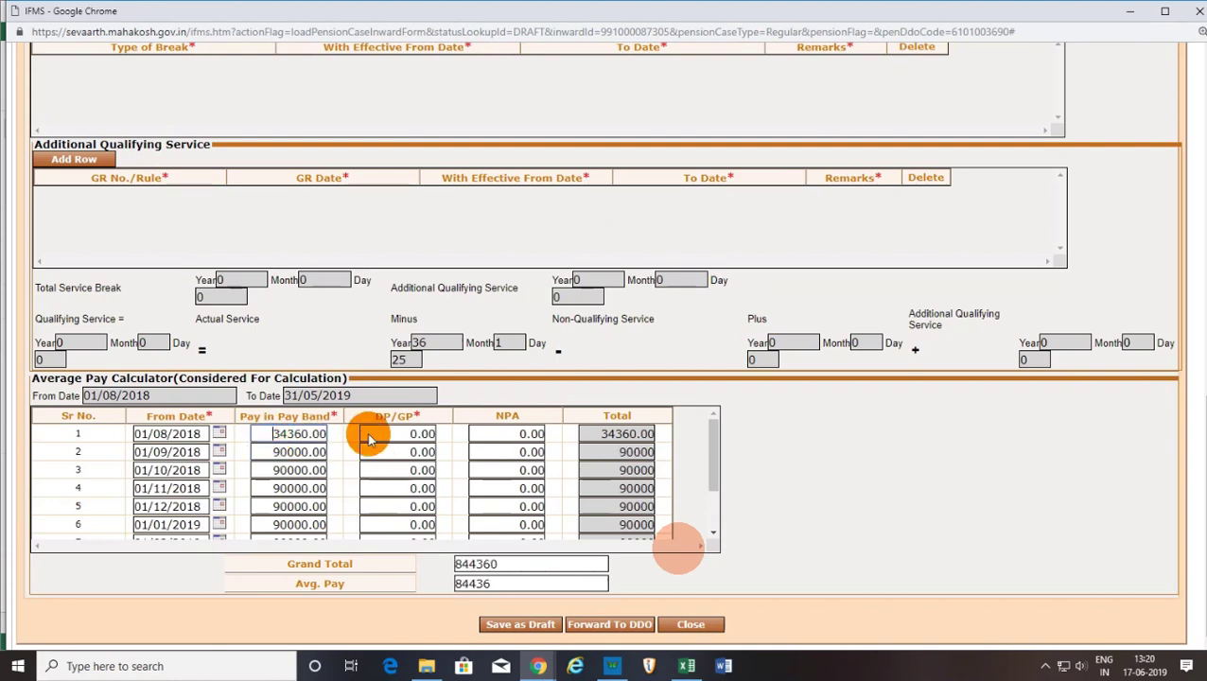
key(ctrl+a)
text(90000)
click(355, 441)
scroll(349, 473, up, 4)
scroll(348, 500, down, 4)
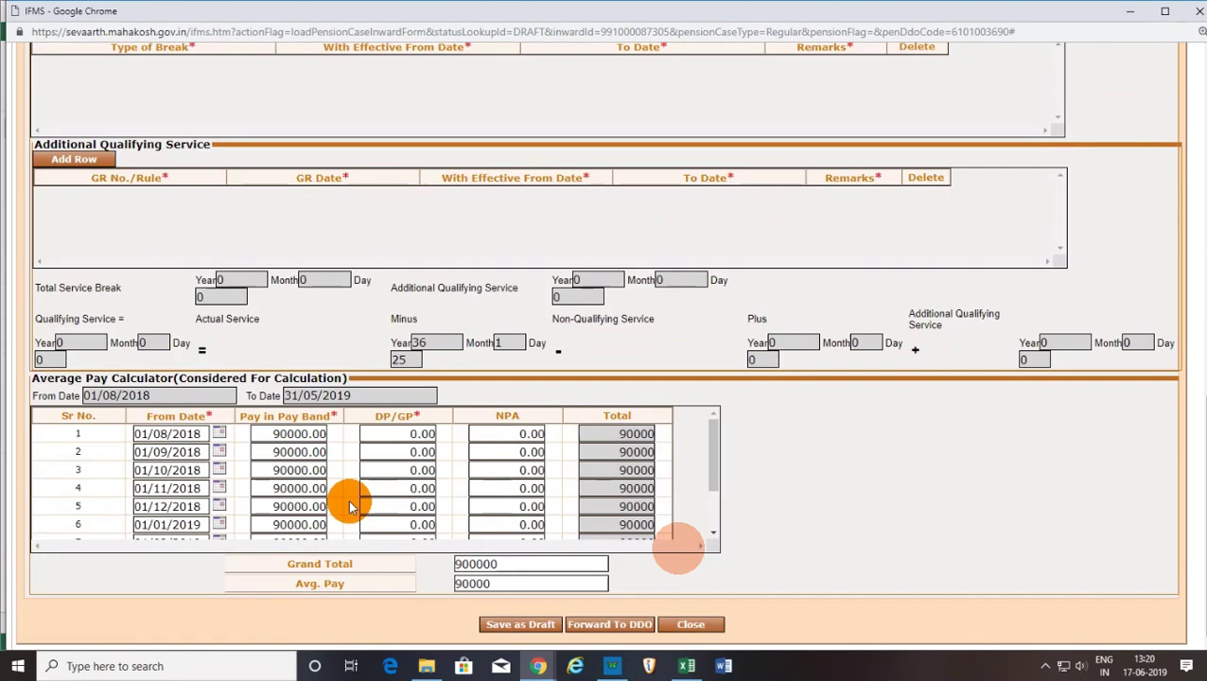
scroll(635, 548, down, 2)
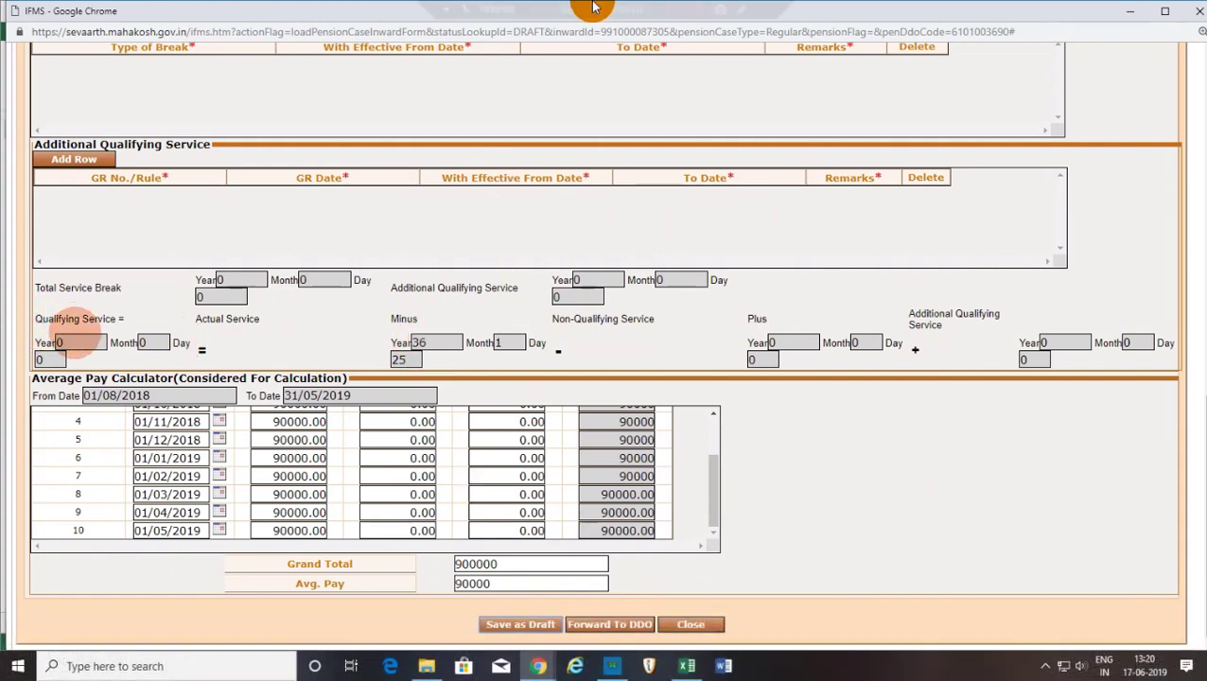
Delete the Additional Qualifying Service row from the Pension Calculation tab.
mouse_move(627, 9)
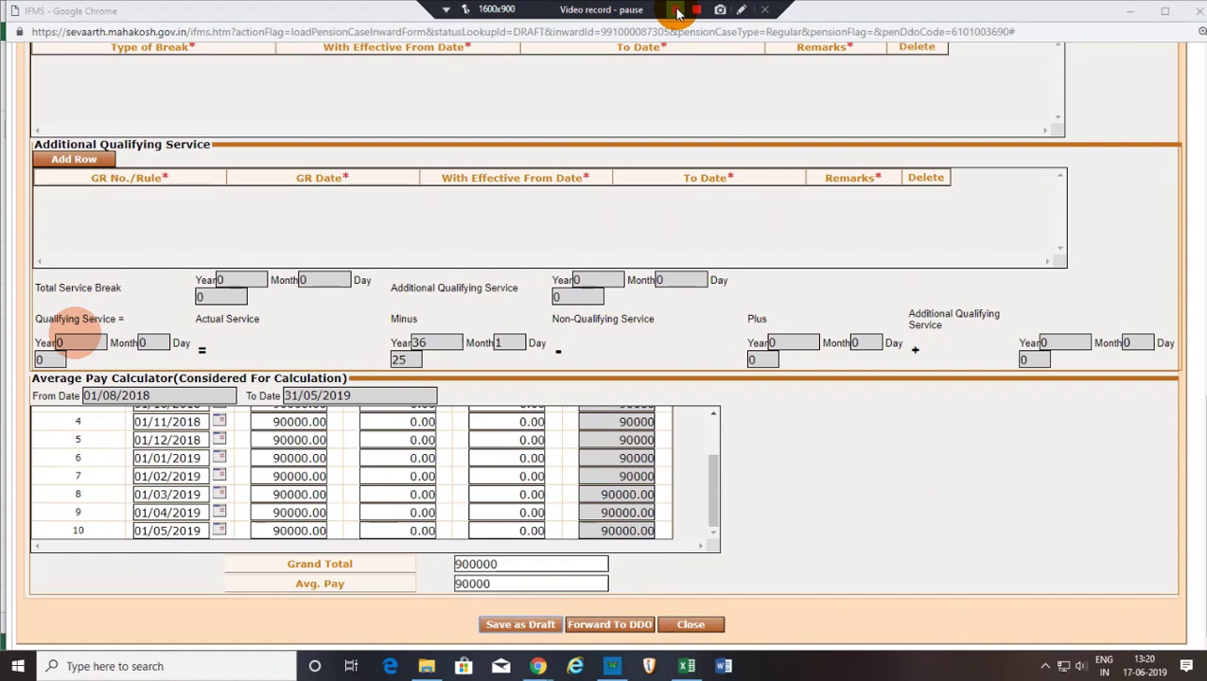
click(677, 12)
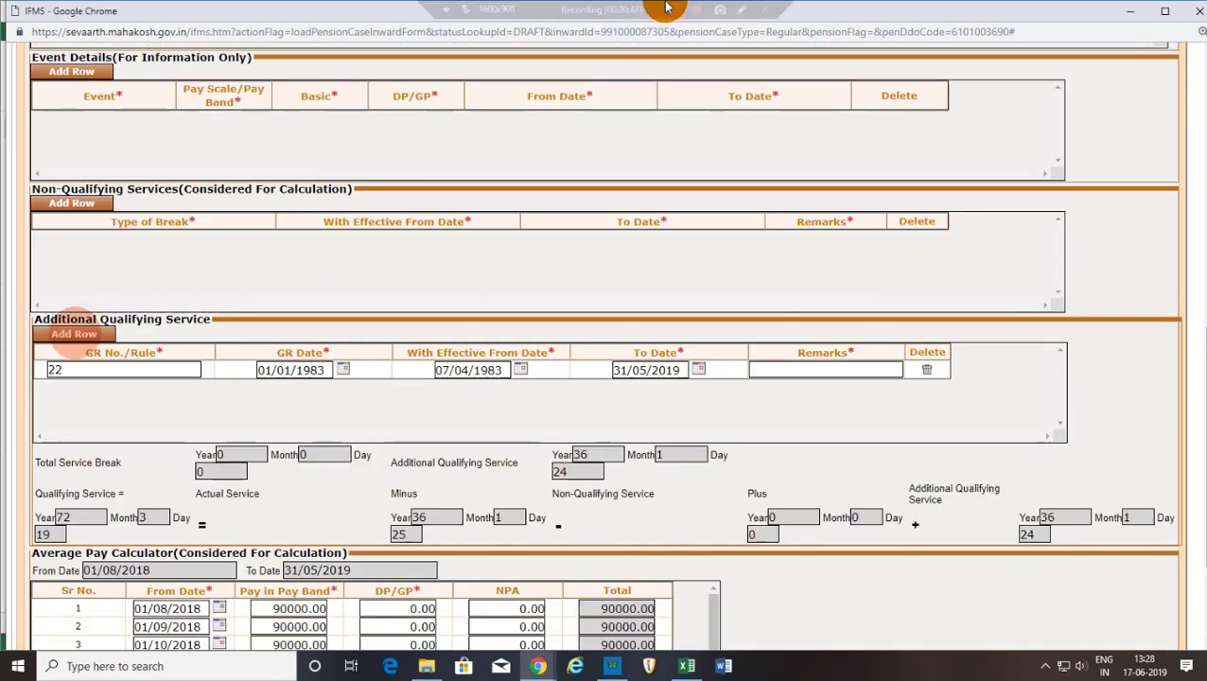
scroll(106, 511, down, 1)
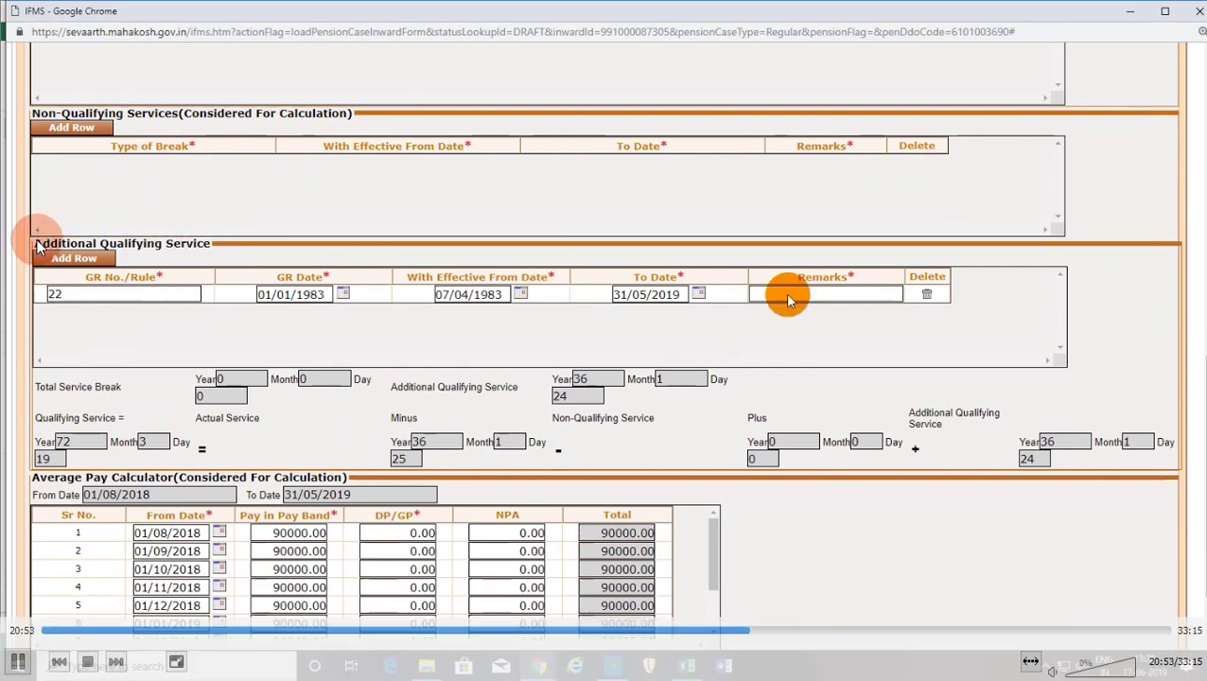
click(926, 294)
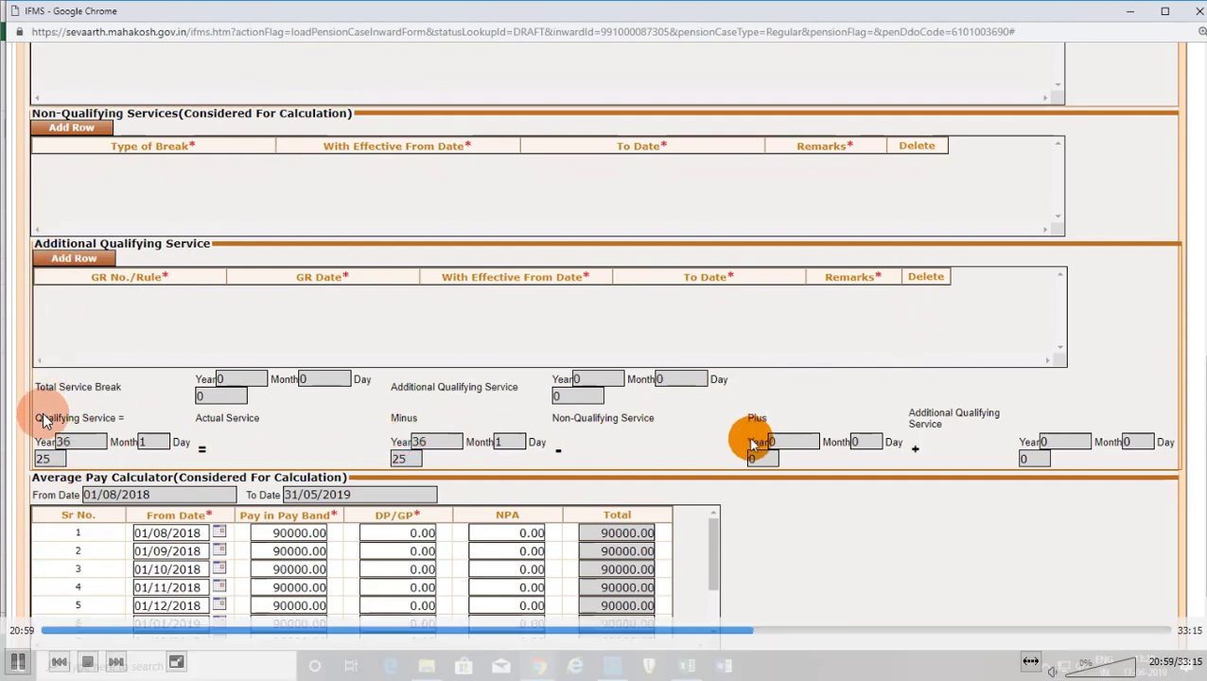
scroll(747, 469, down, 1)
scroll(548, 445, down, 1)
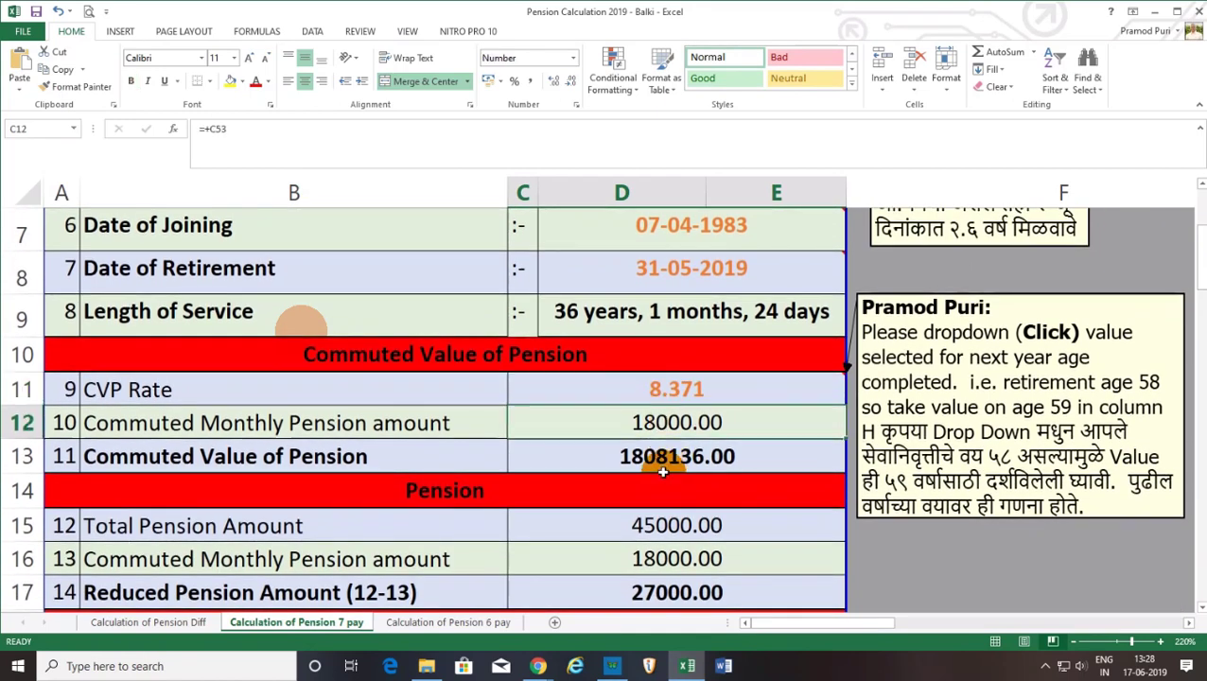
click(663, 460)
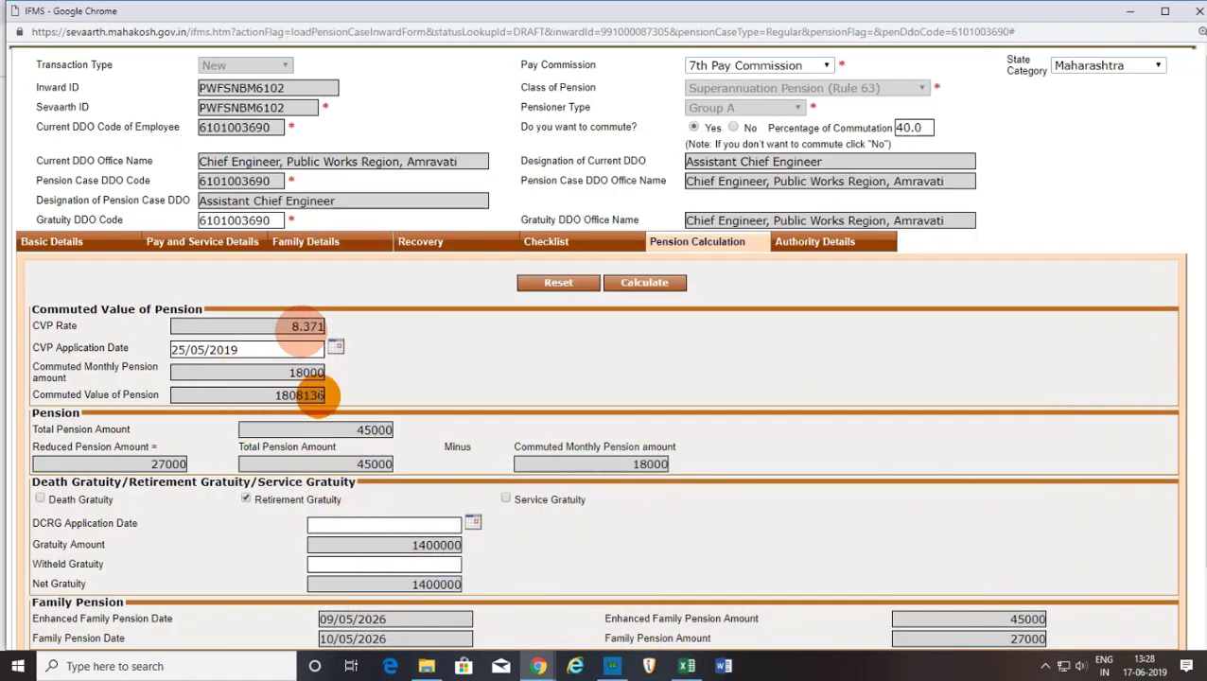
scroll(316, 396, down, 2)
drag(358, 353, 409, 357)
drag(148, 389, 189, 389)
drag(331, 387, 388, 389)
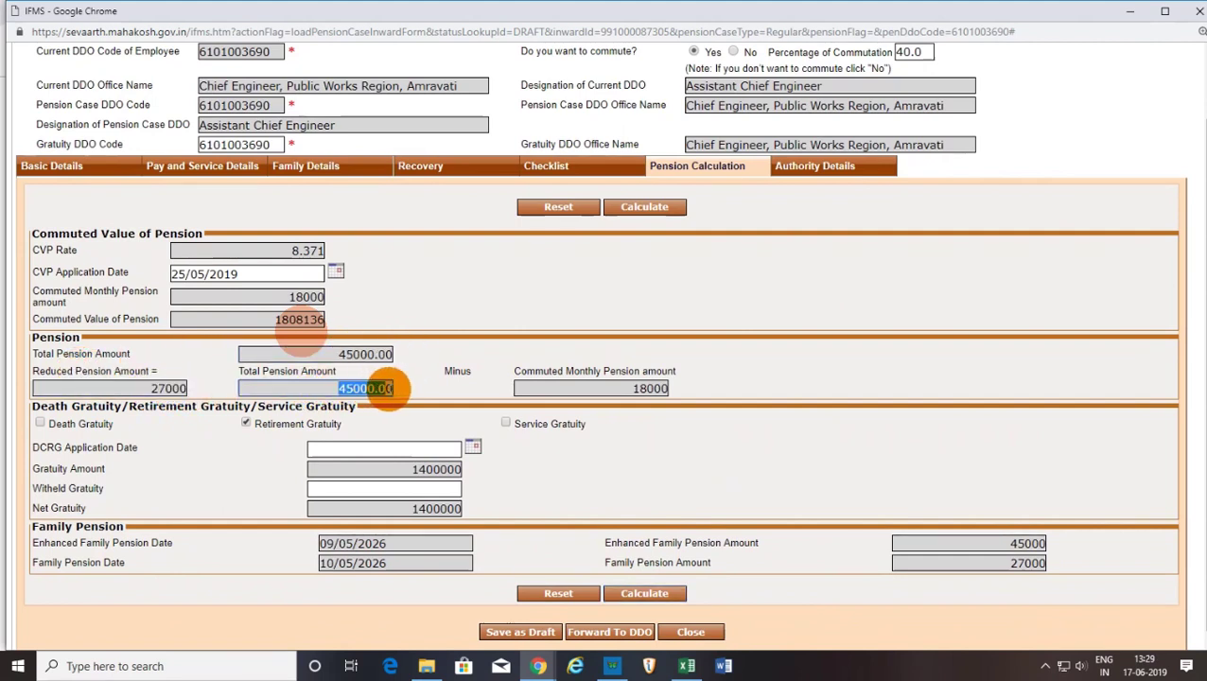
drag(624, 388, 705, 389)
click(220, 379)
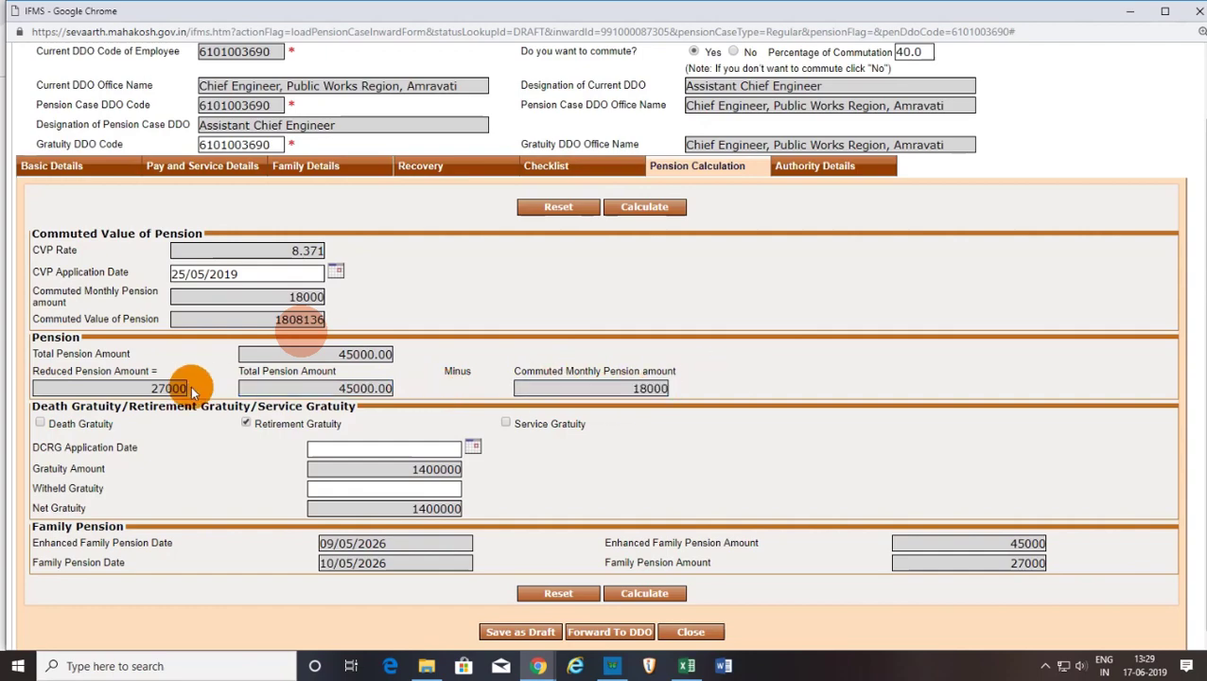
click(686, 666)
scroll(705, 539, down, 2)
click(670, 361)
click(674, 294)
click(670, 327)
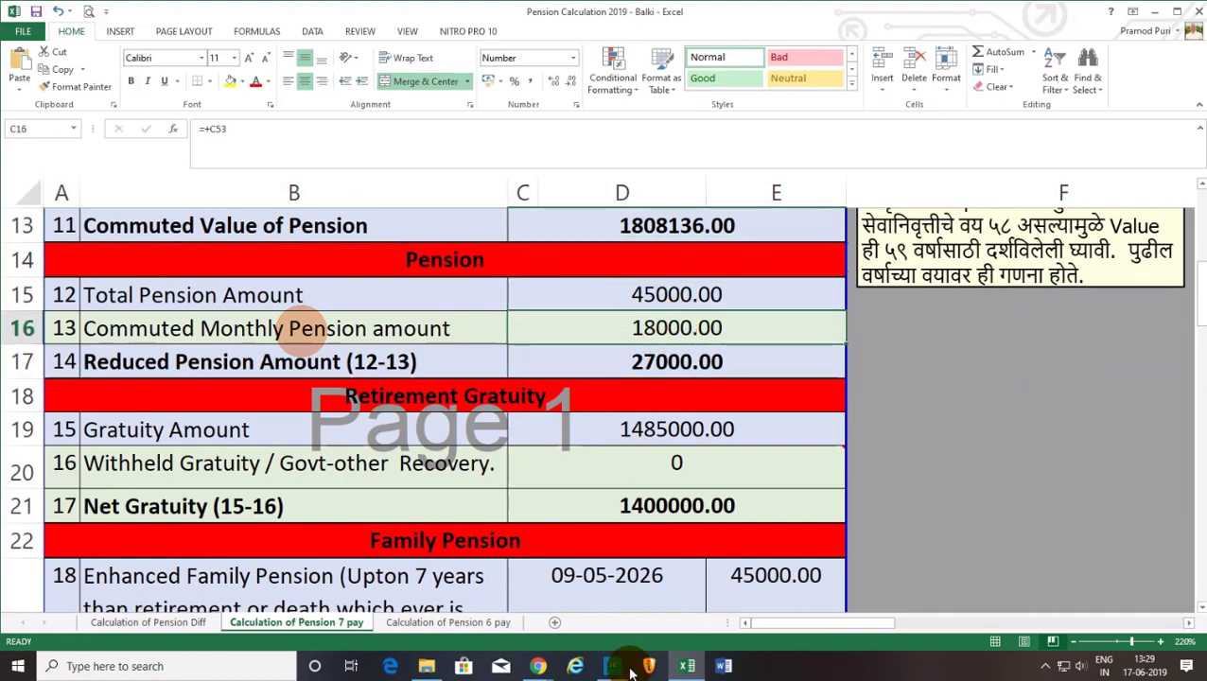
click(687, 666)
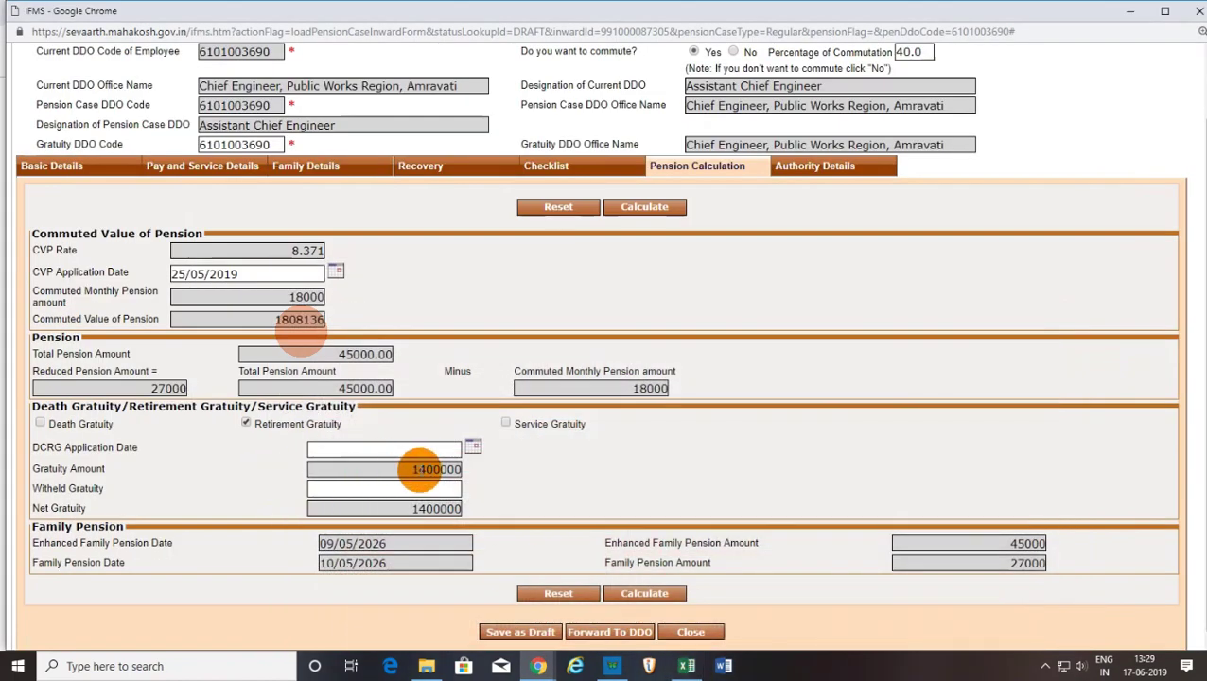
click(688, 667)
click(678, 427)
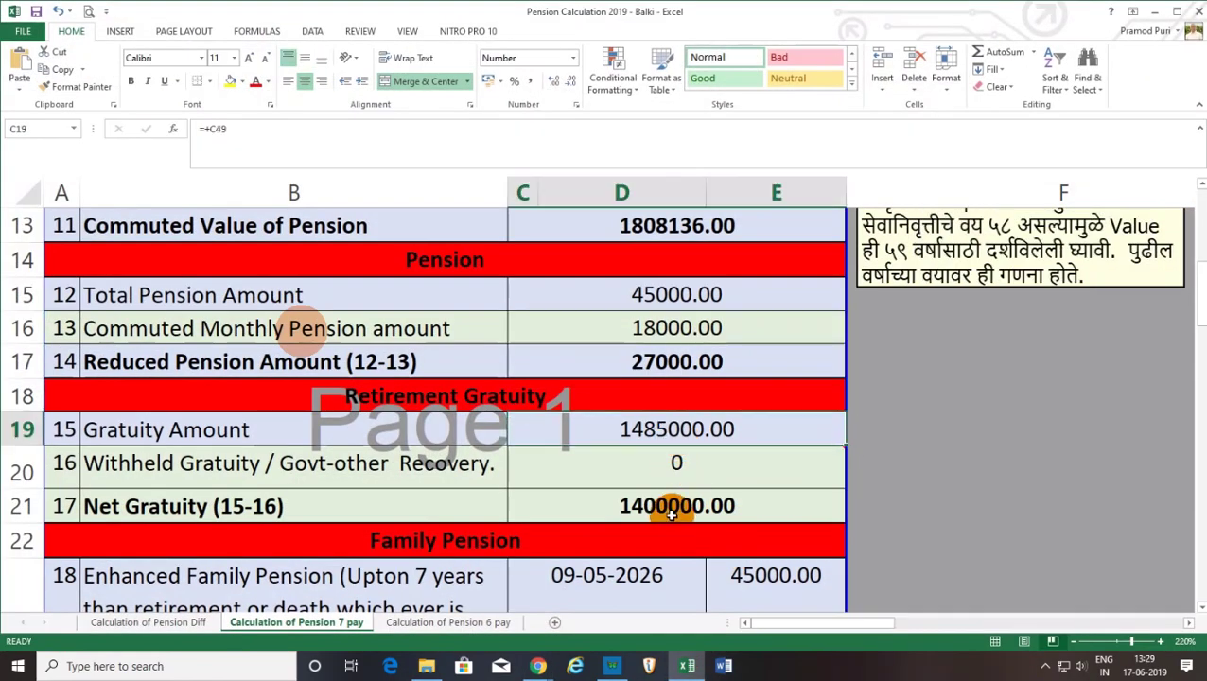
click(669, 505)
click(687, 666)
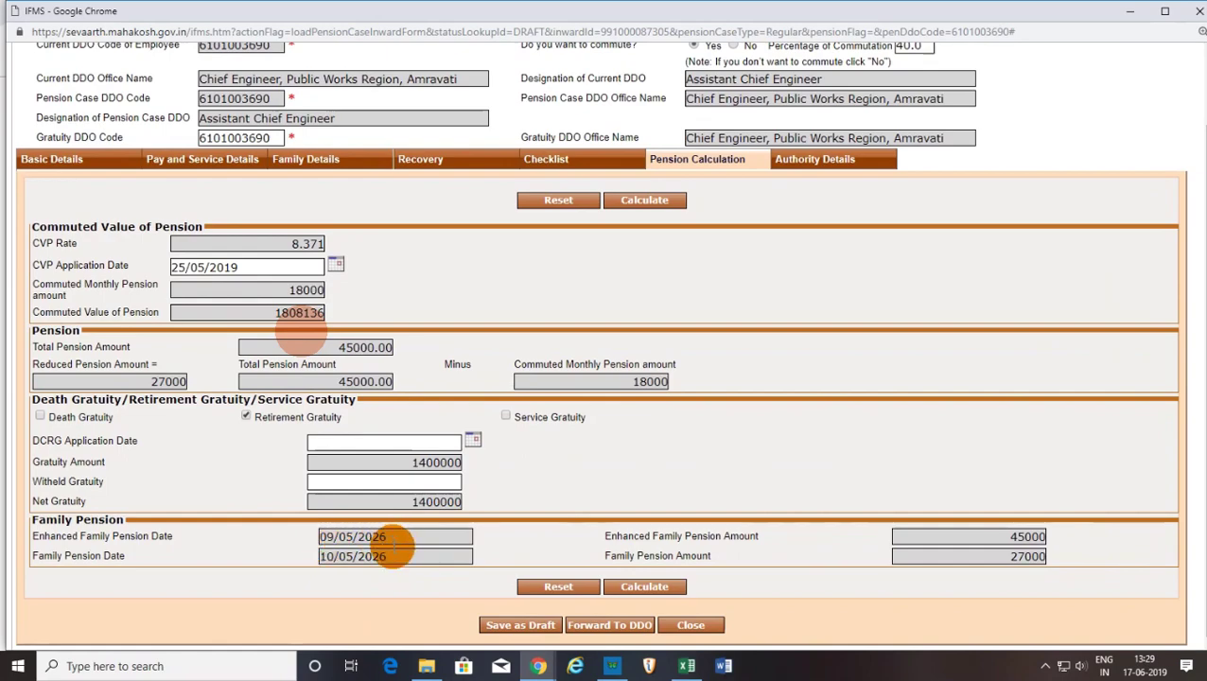
click(687, 667)
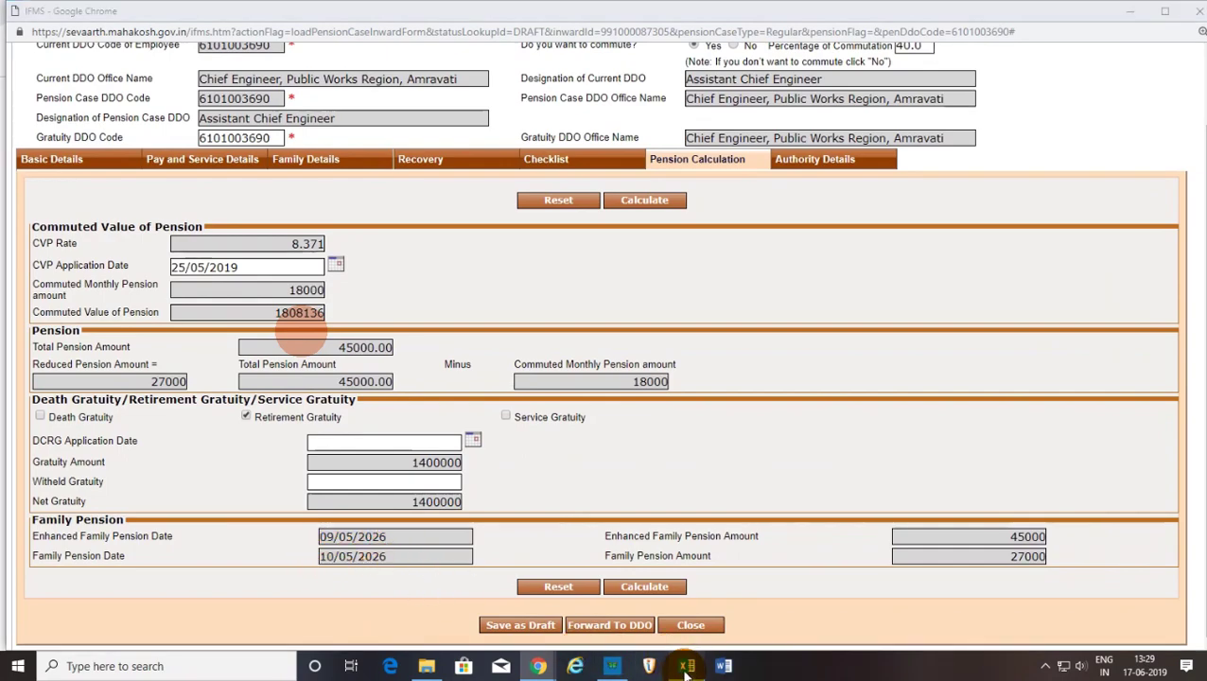
scroll(654, 520, down, 2)
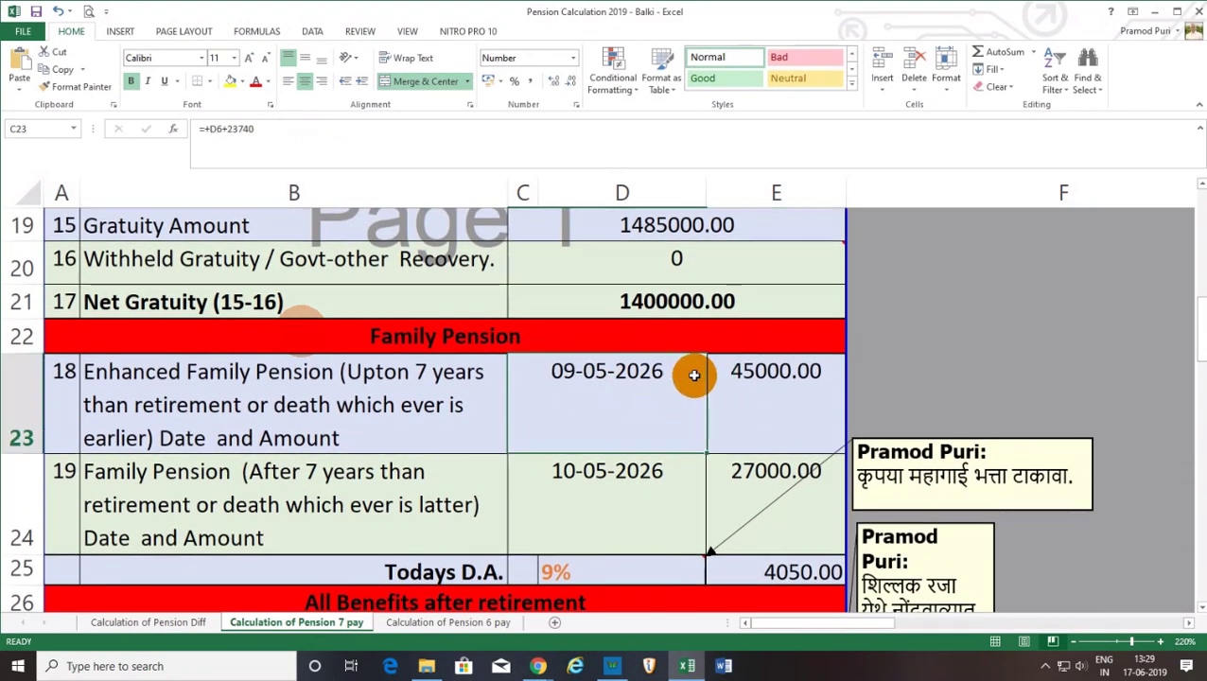
click(578, 485)
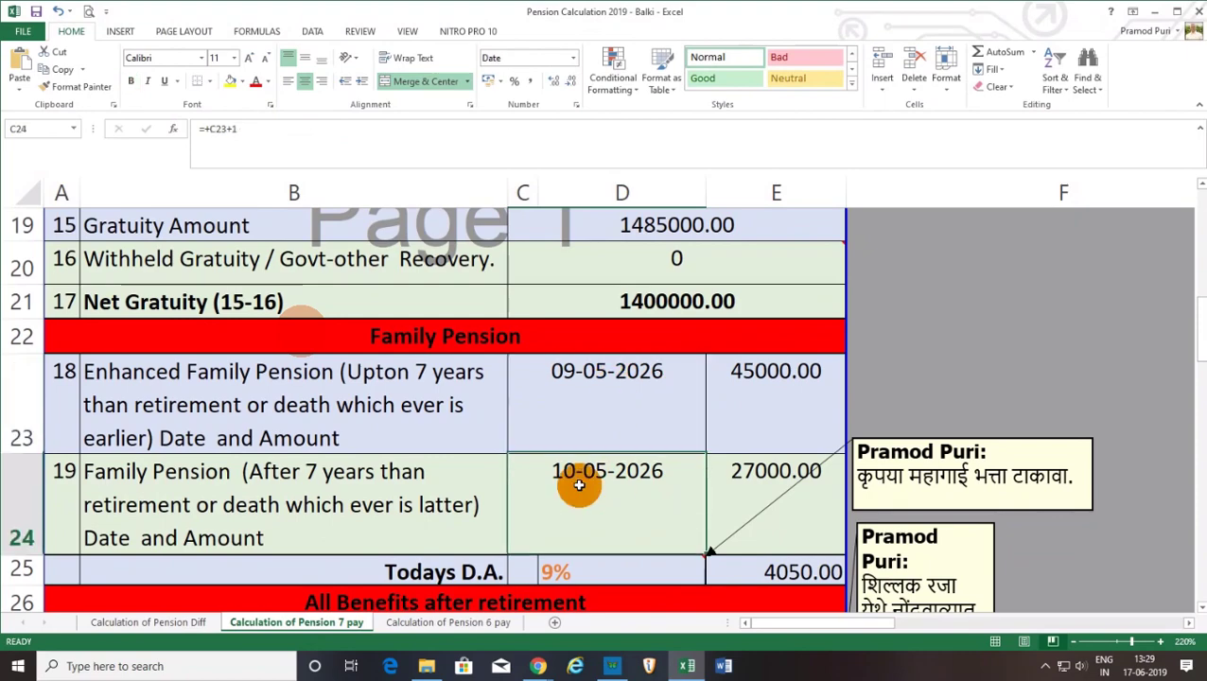
click(682, 666)
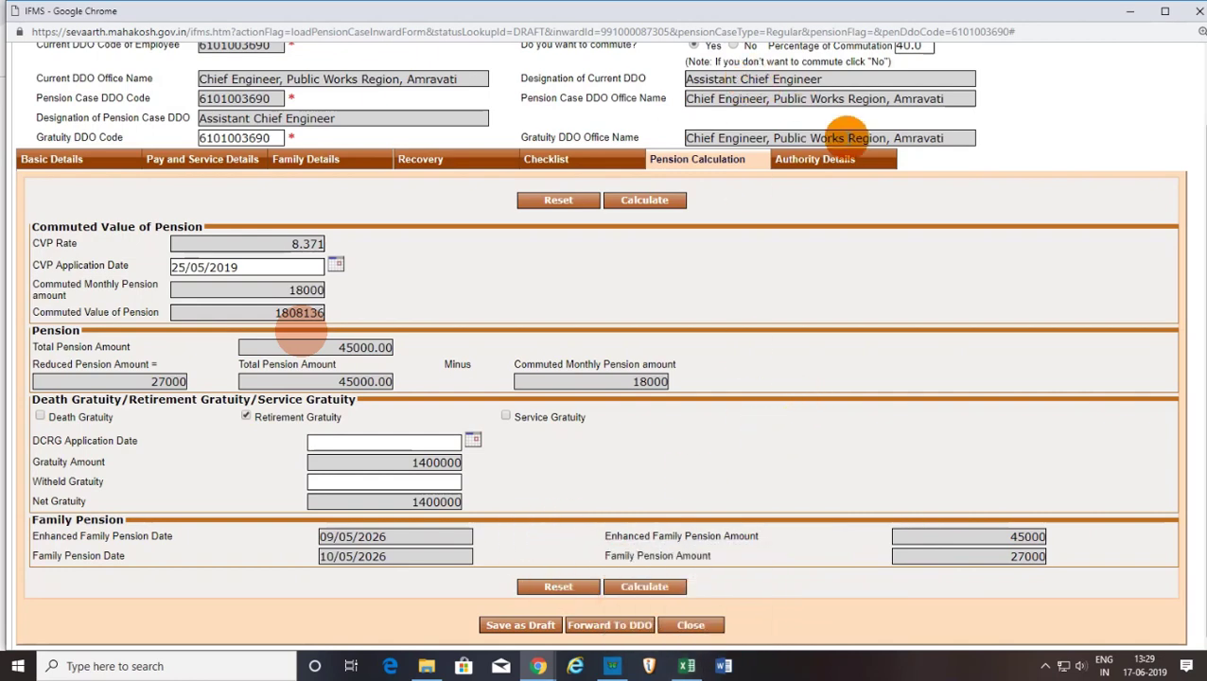
Save the case as a draft again and reopen it from the Draft Requests Inward No link.
click(828, 161)
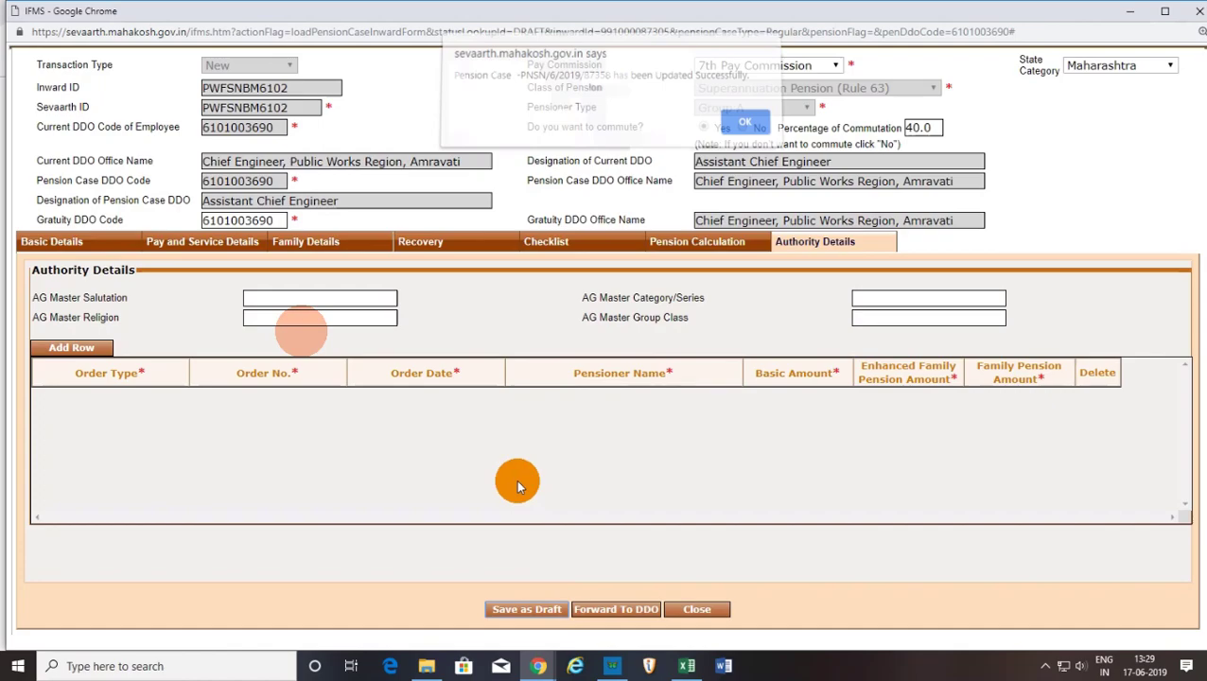
click(744, 129)
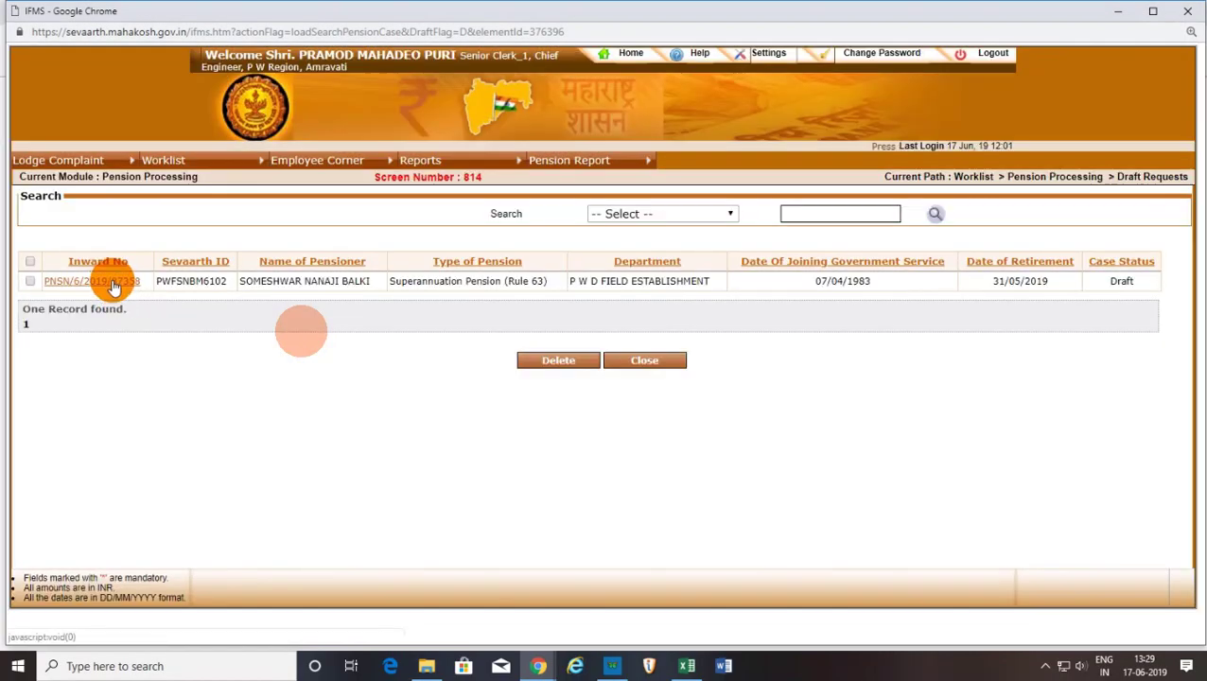
click(112, 282)
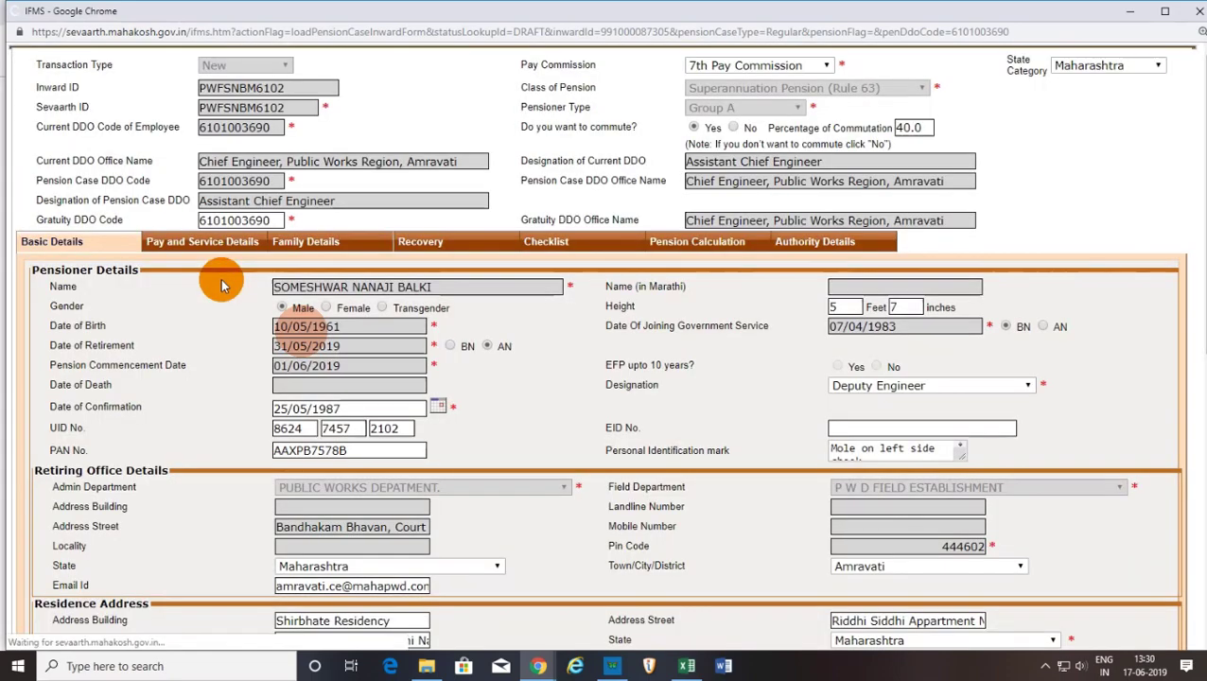
scroll(667, 431, down, 6)
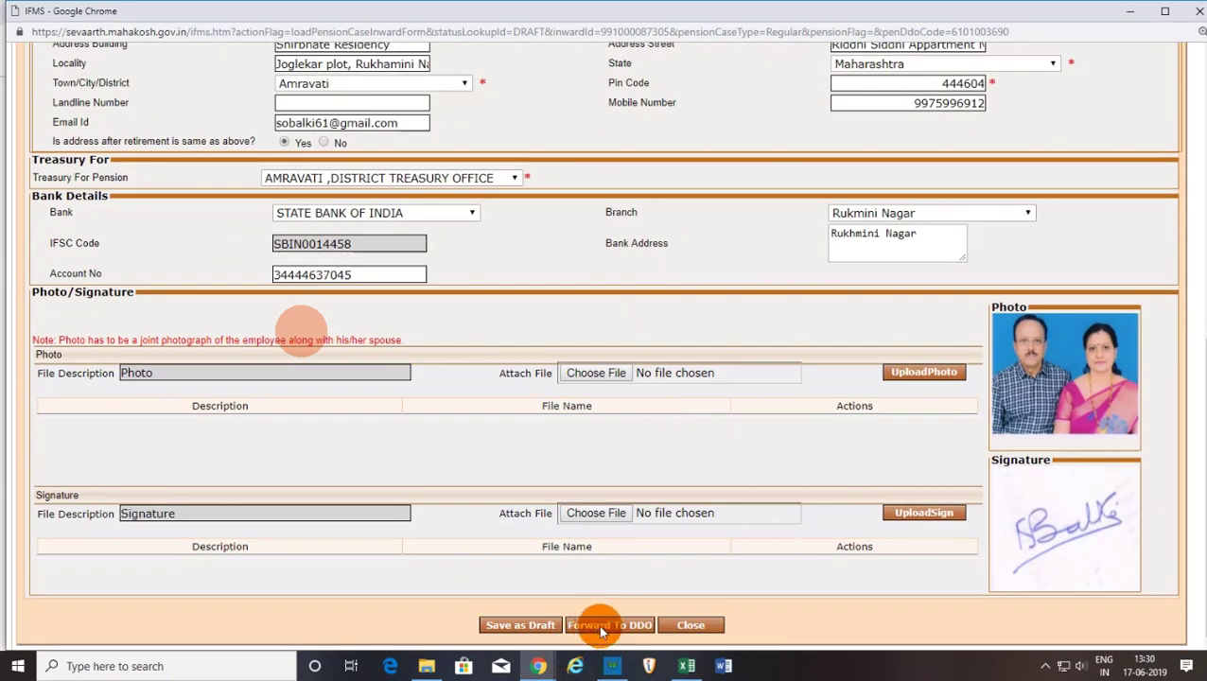
Review the Family Details, then forward the pension case to the DDO and acknowledge the confirmation.
scroll(607, 580, up, 6)
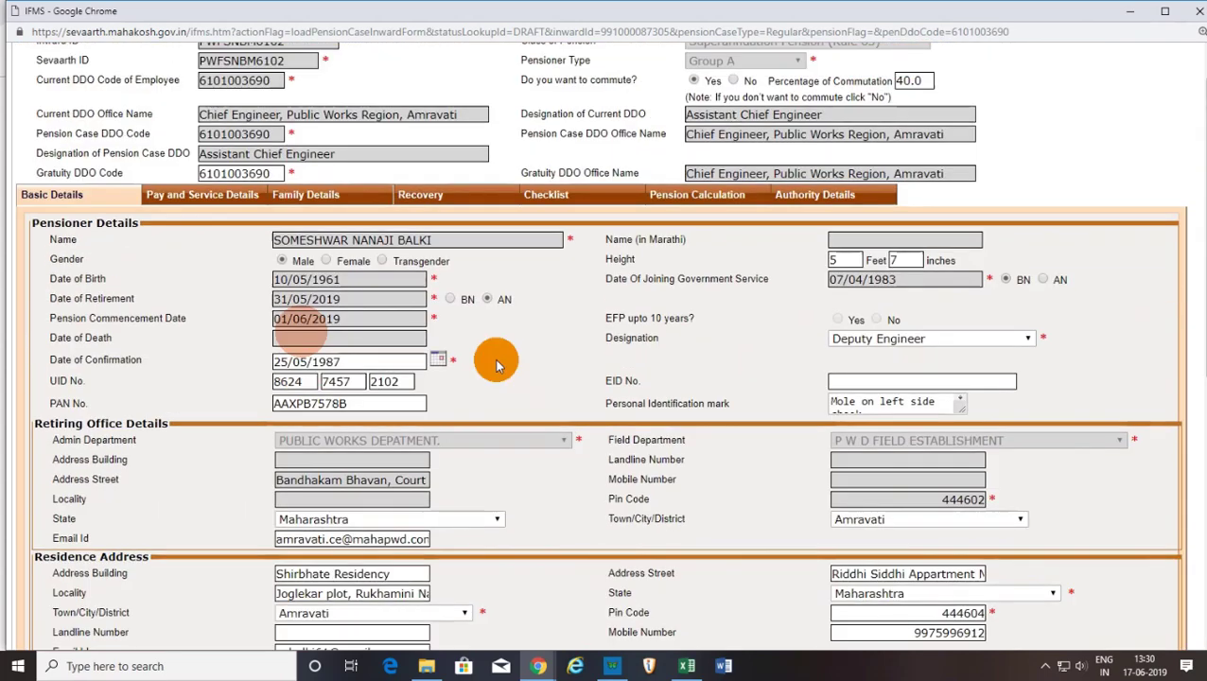
click(321, 195)
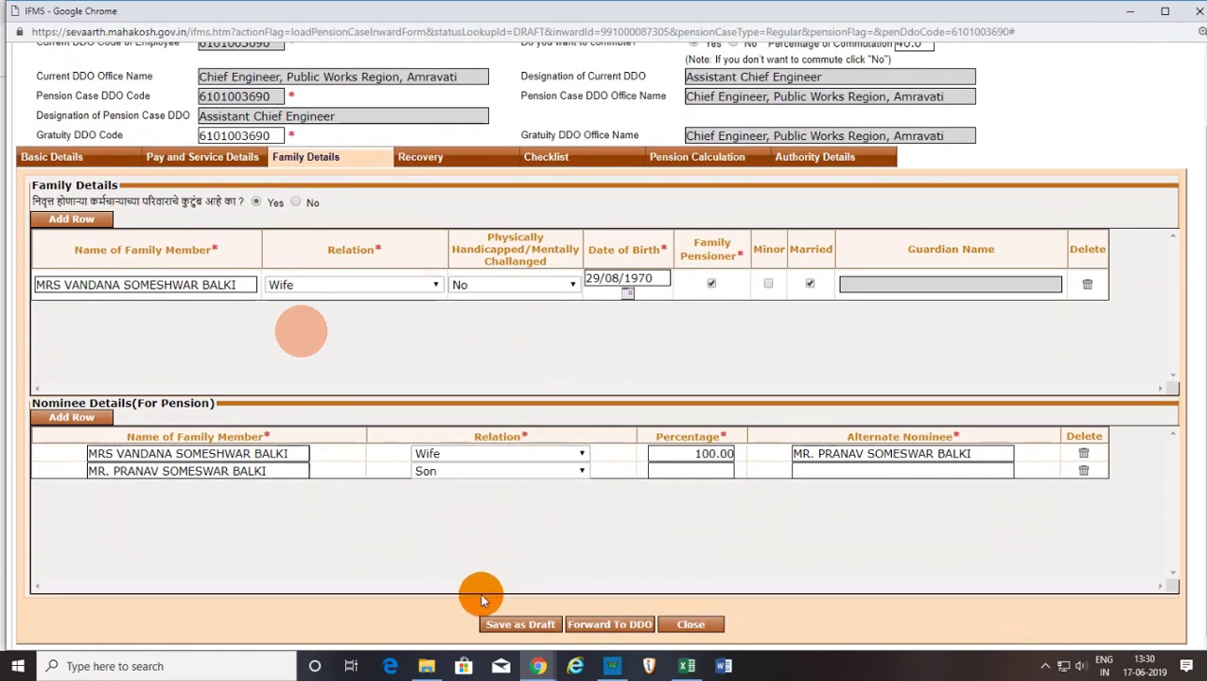
click(446, 161)
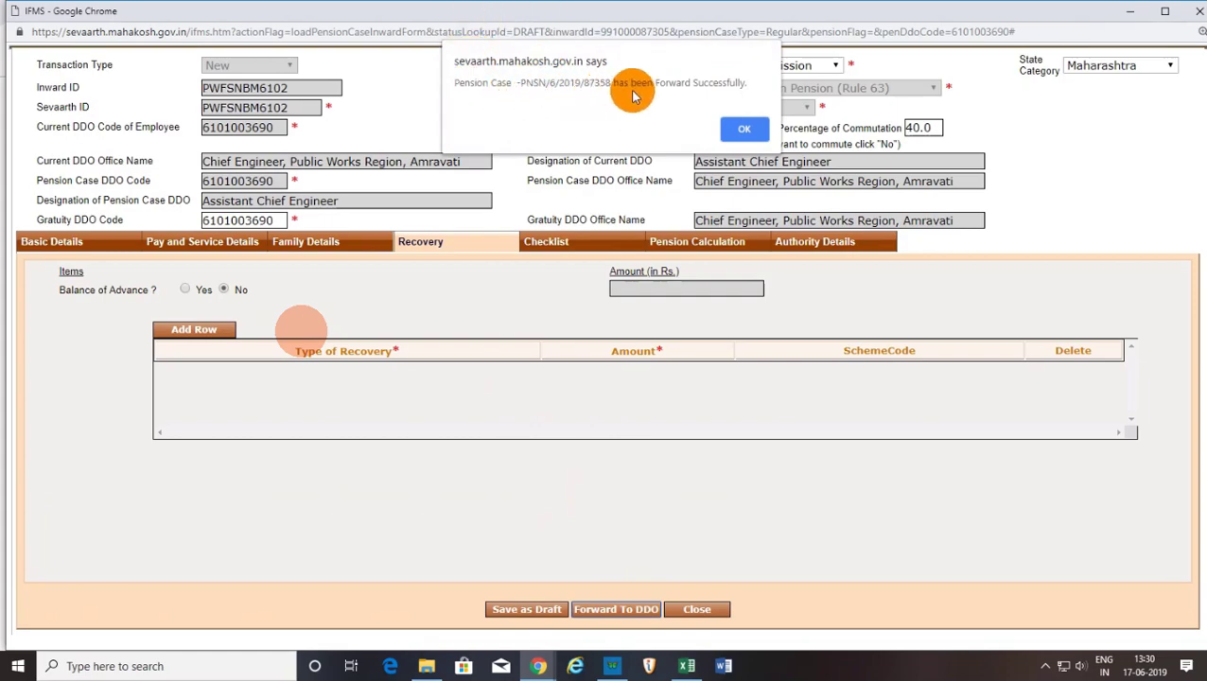
click(746, 131)
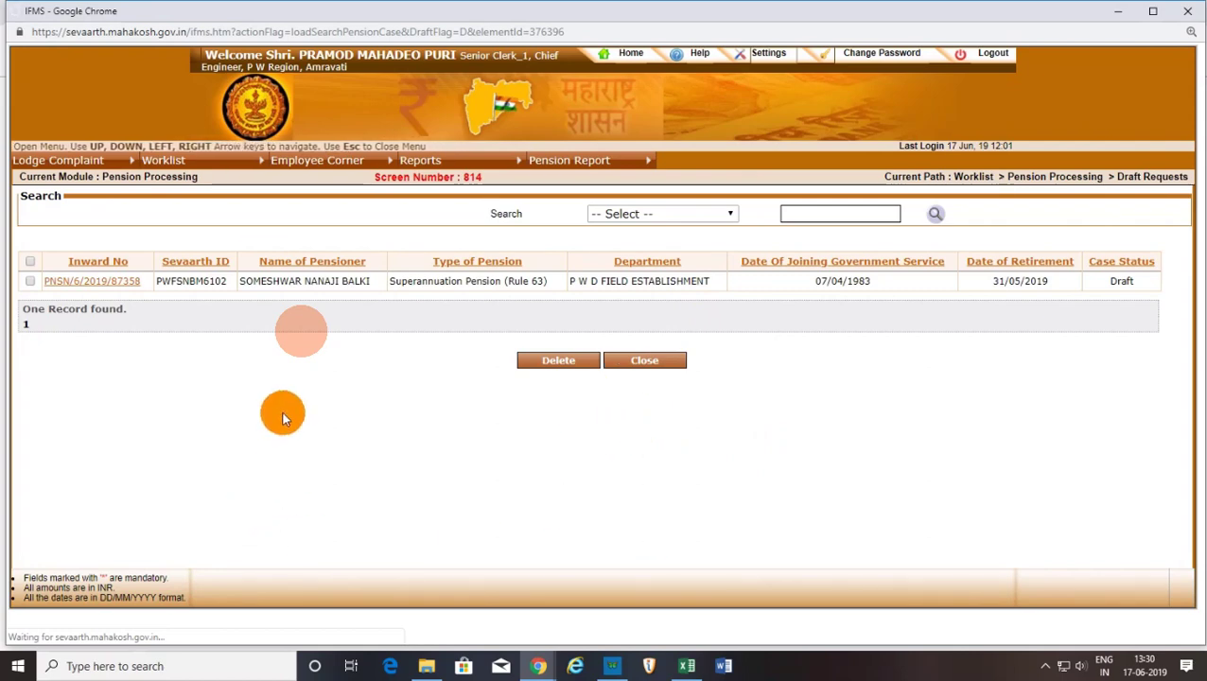
Reload the now-empty Draft Requests list, then start Internet Explorer for the DDO login.
mouse_move(176, 162)
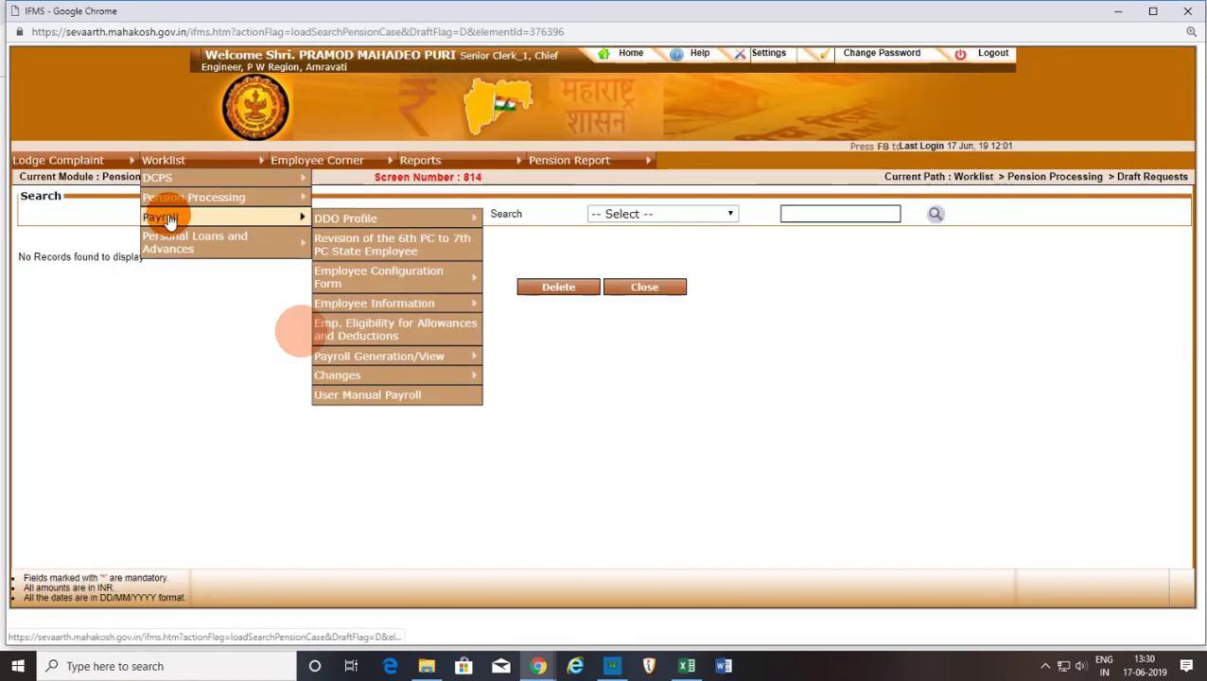
mouse_move(164, 202)
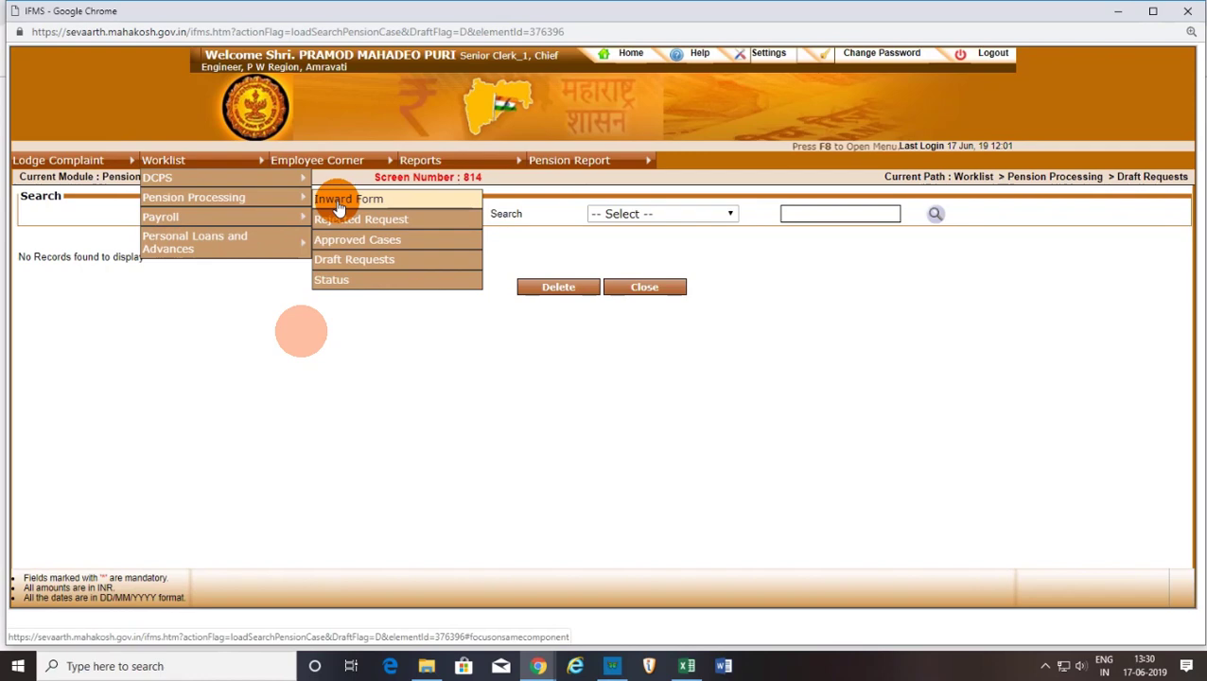
click(355, 259)
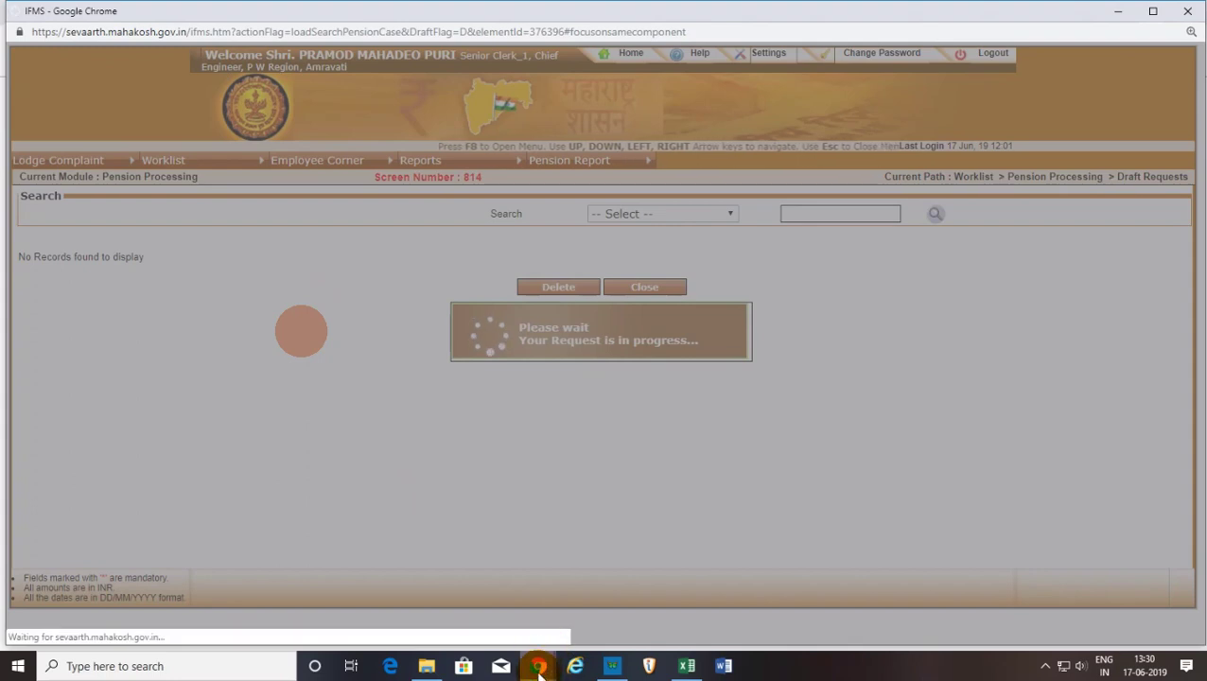
mouse_move(539, 668)
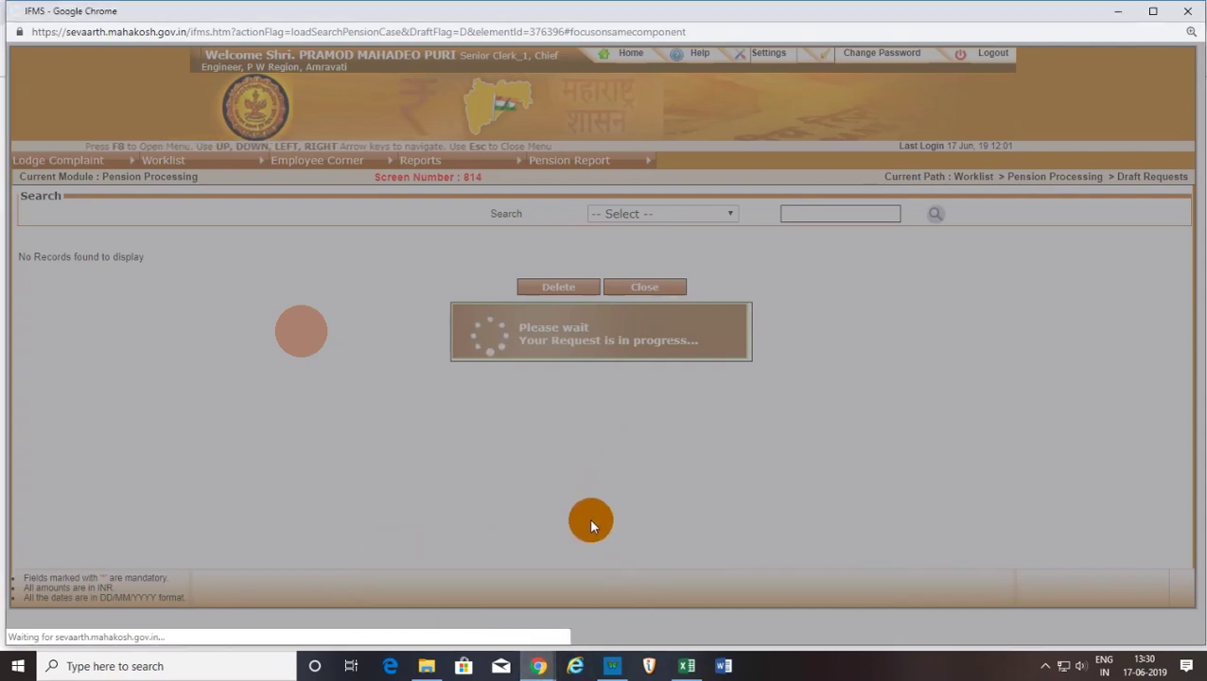
click(575, 667)
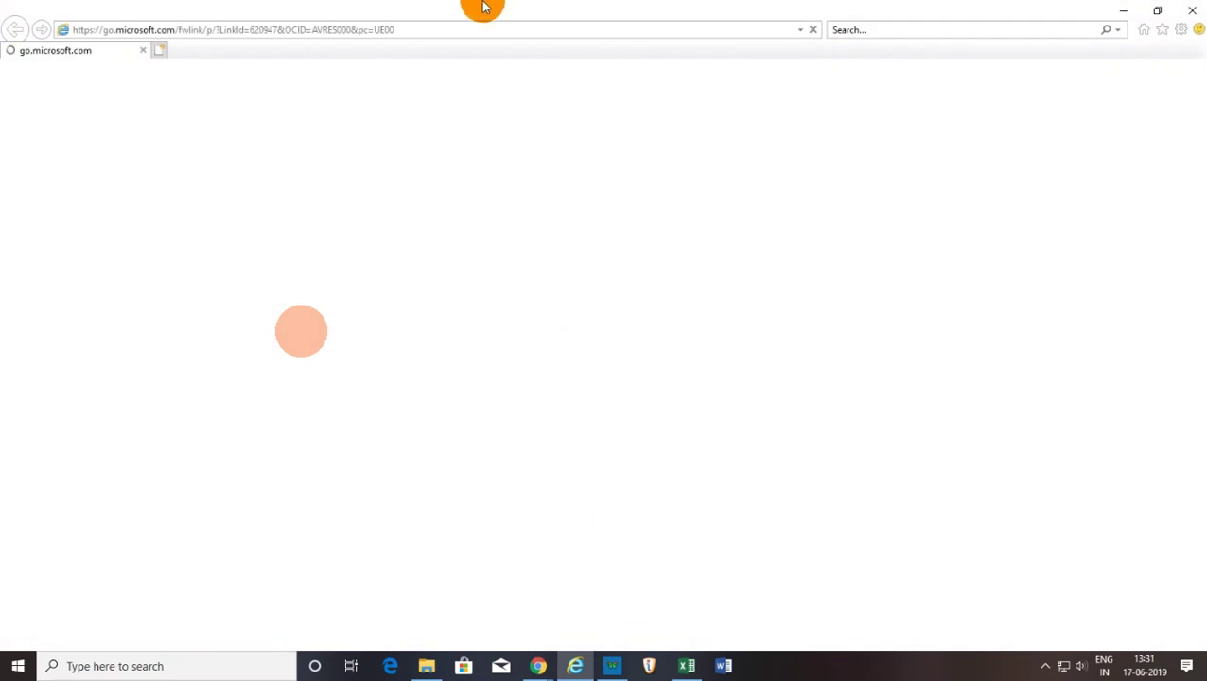
Go to mahakosh.gov.in in Internet Explorer, proceeding past the certificate warning.
mouse_move(570, 12)
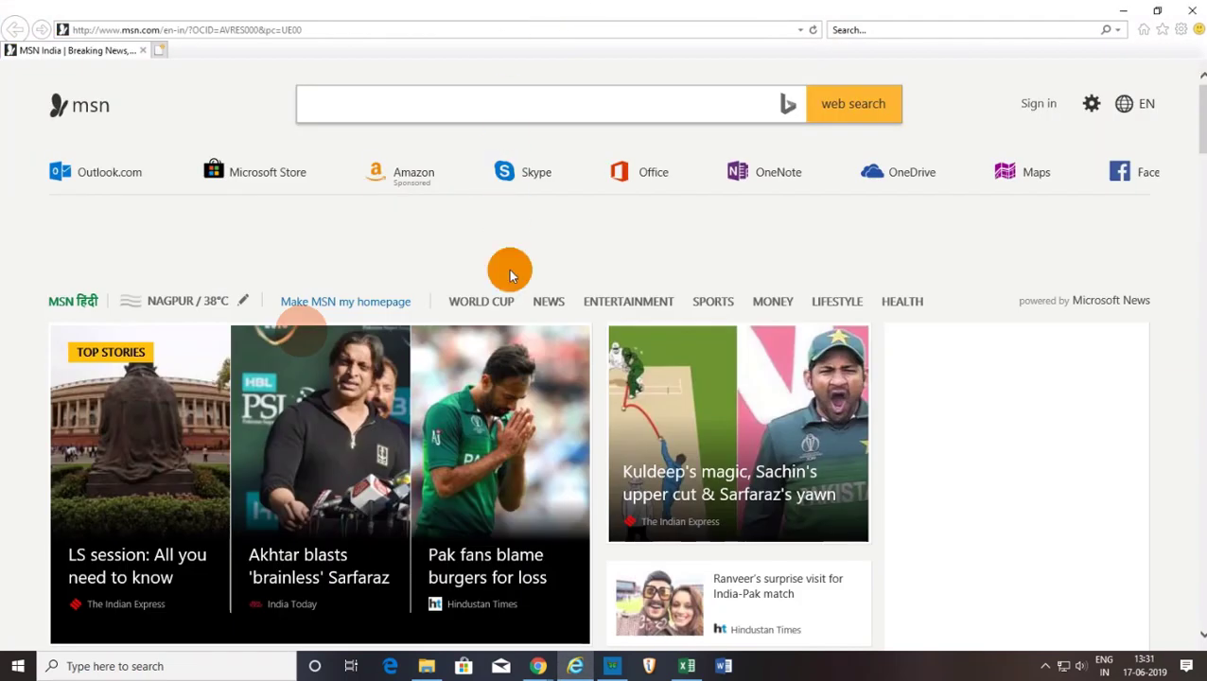
click(321, 31)
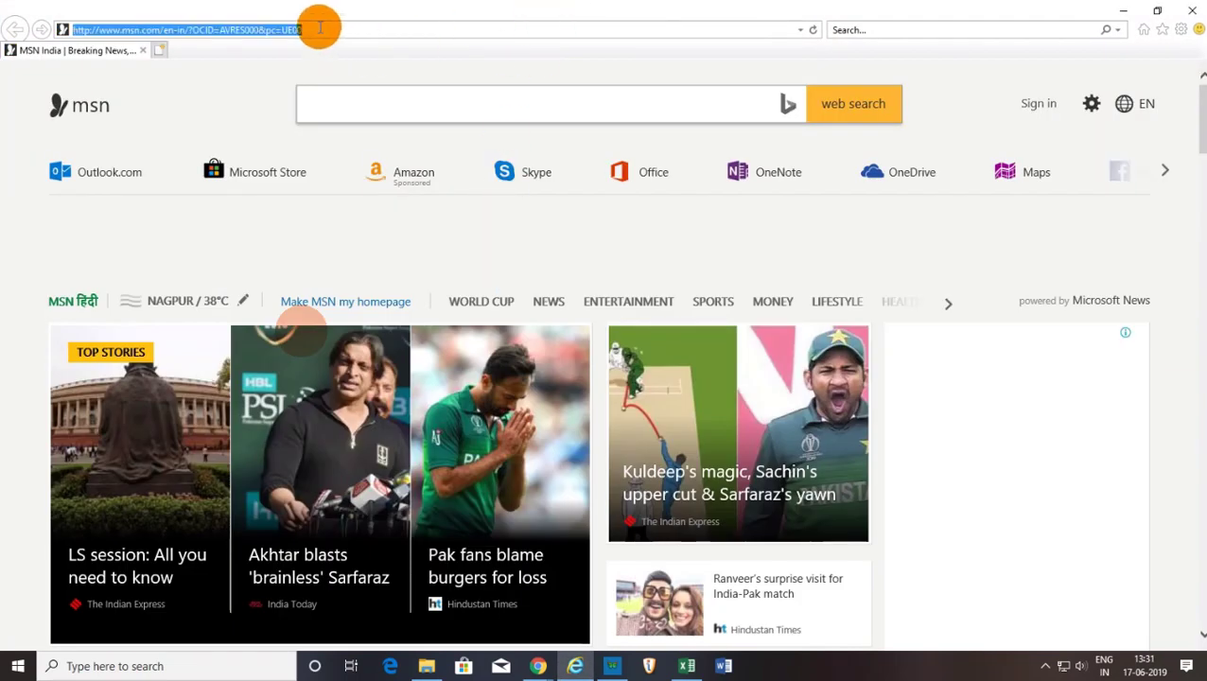
text(maha)
key(Return)
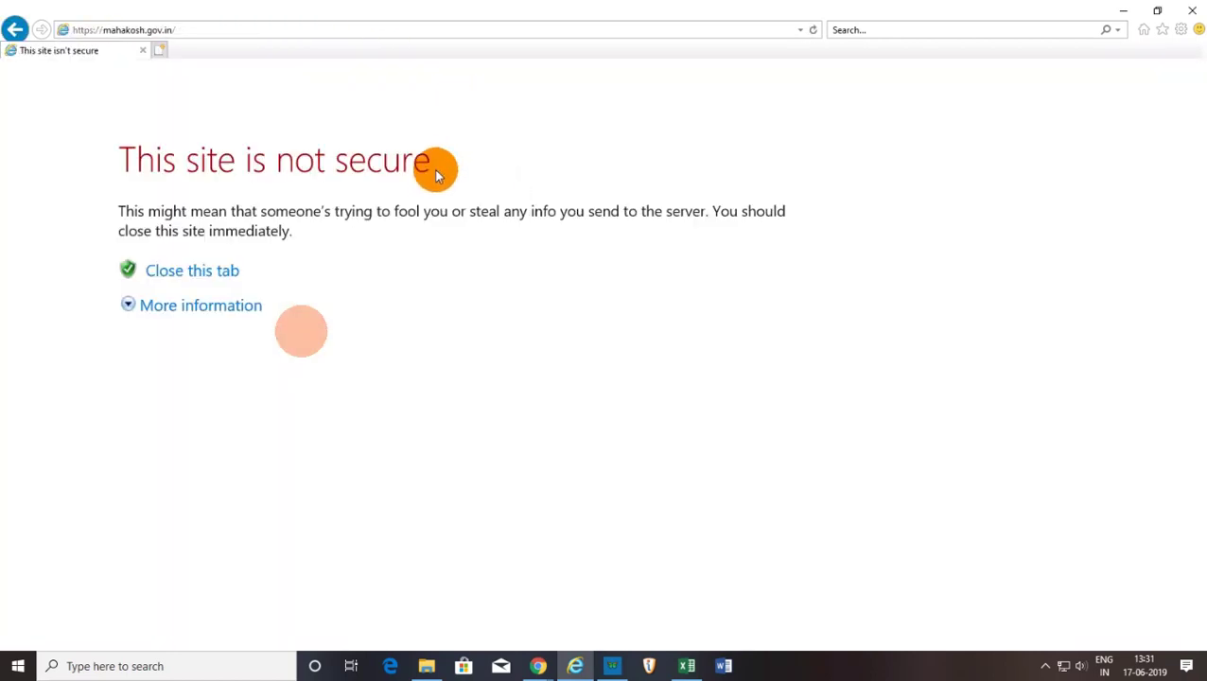
click(189, 305)
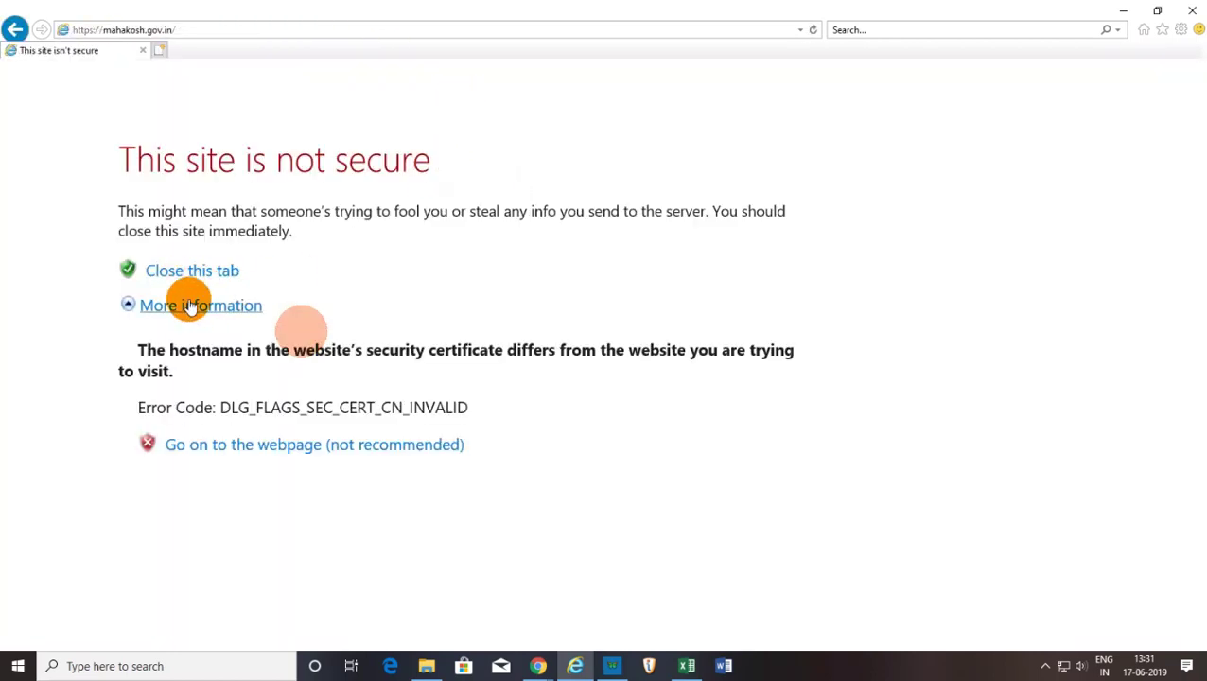
click(227, 451)
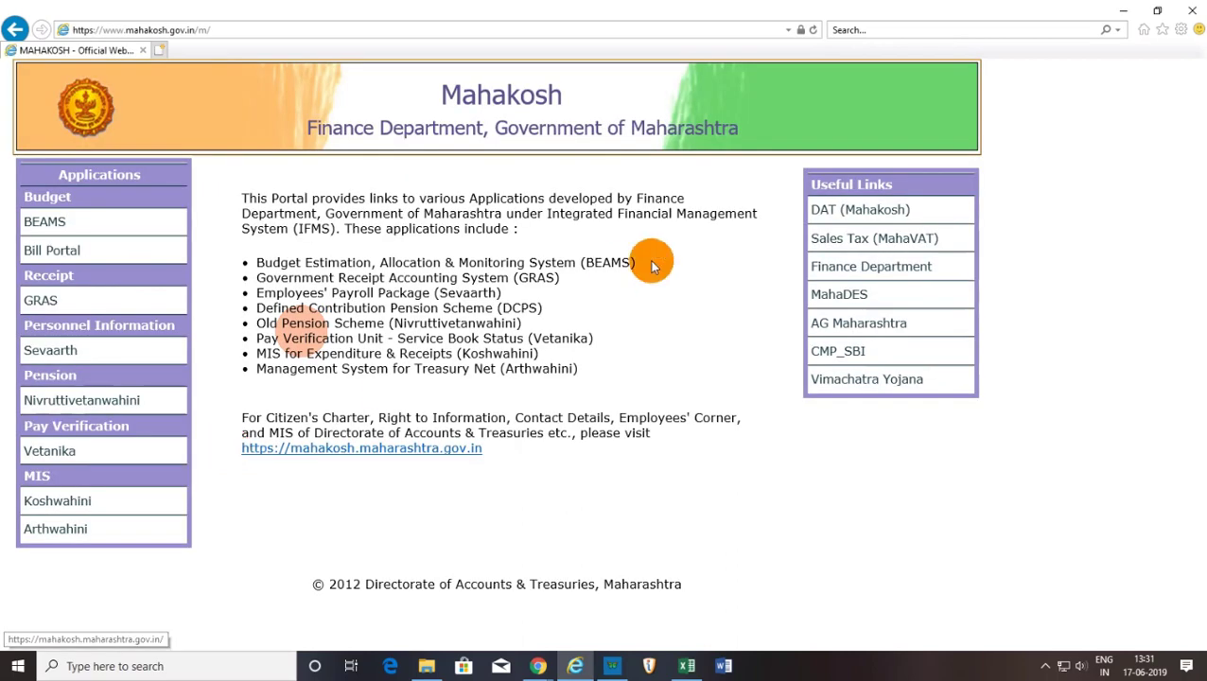
Open Sevaarth from Mahakosh and log in with the DDO's account.
click(65, 355)
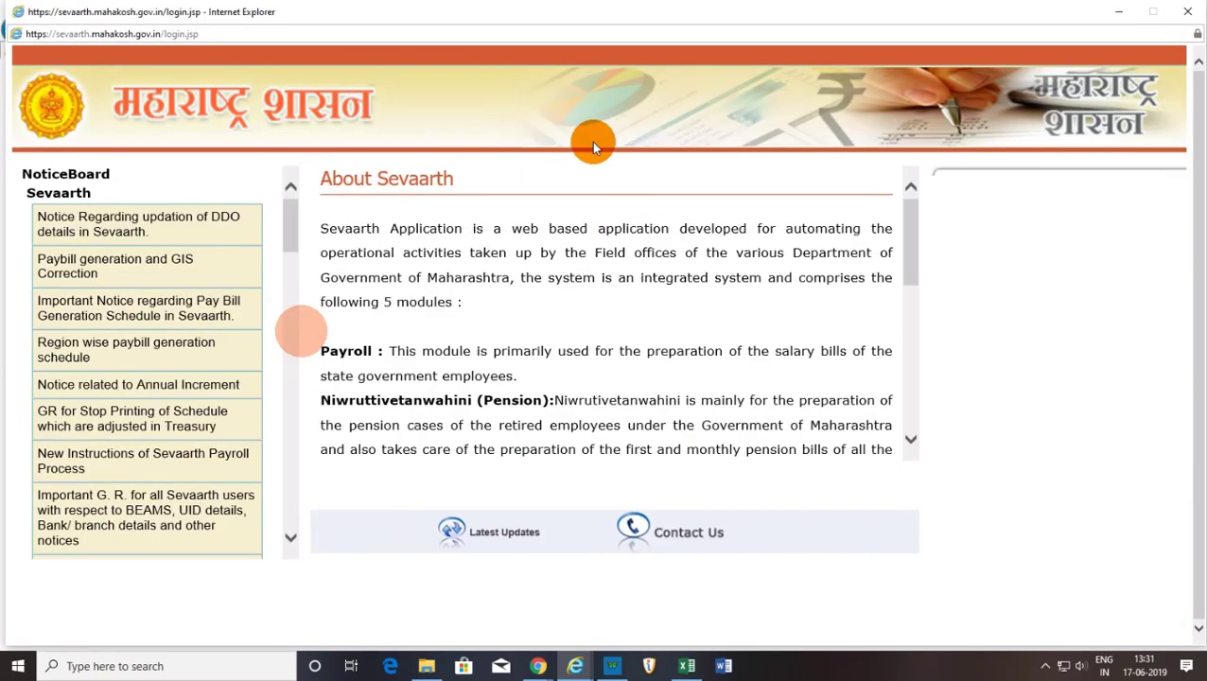
mouse_move(675, 7)
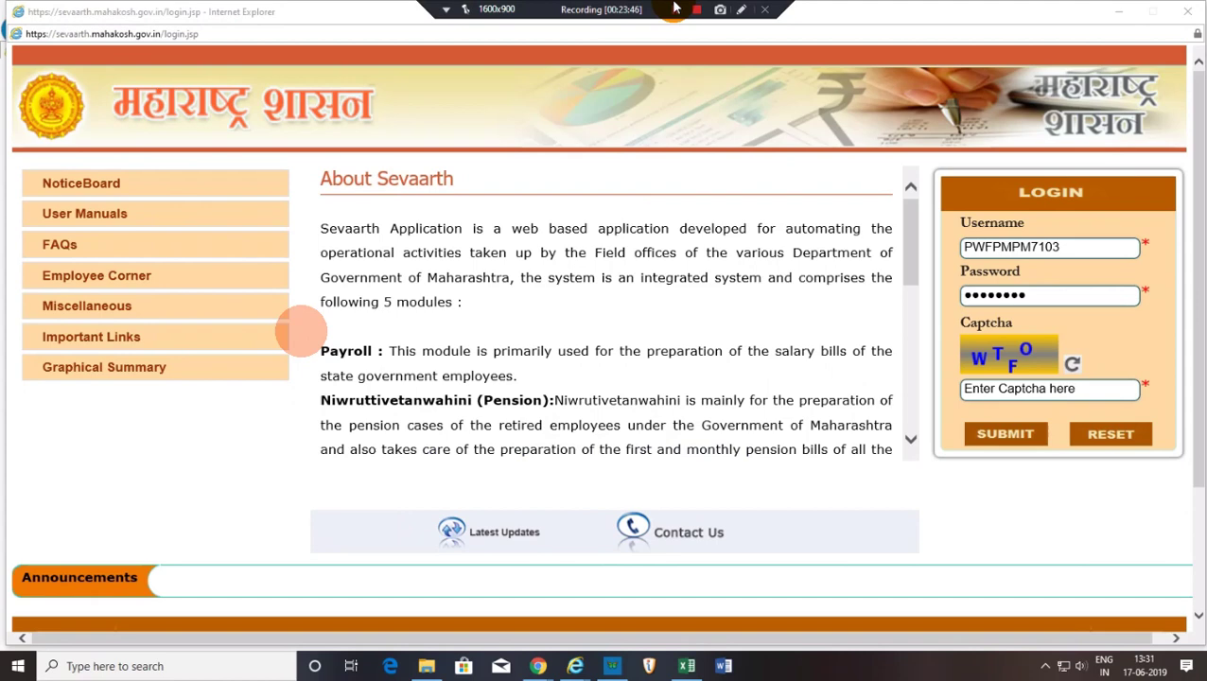
click(675, 11)
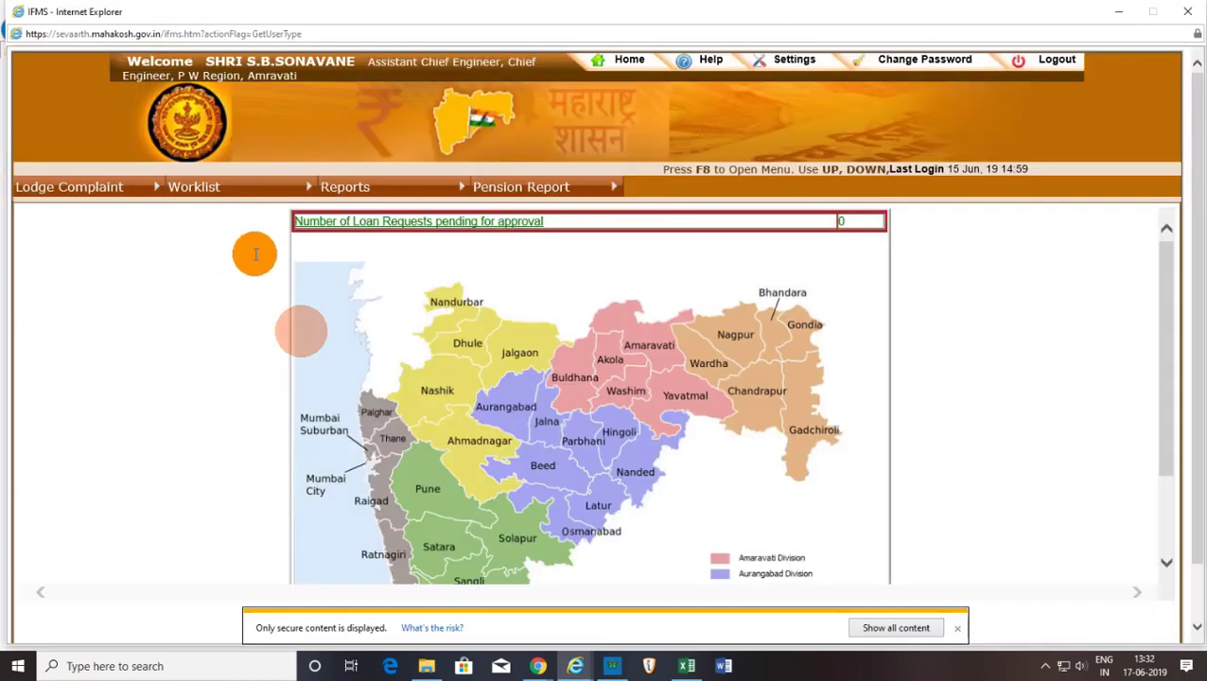
Open the second case's Inward No under Worklist > Pension Processing > Cases Recd from Asst.
click(215, 187)
mouse_move(350, 232)
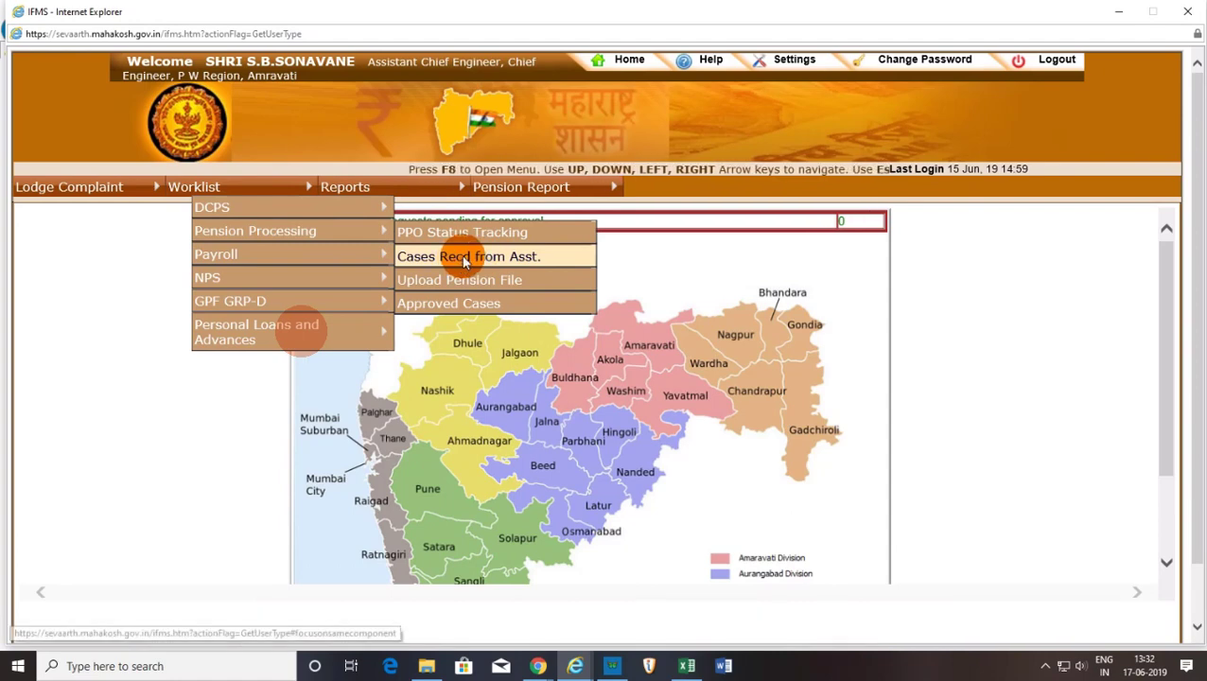
click(463, 258)
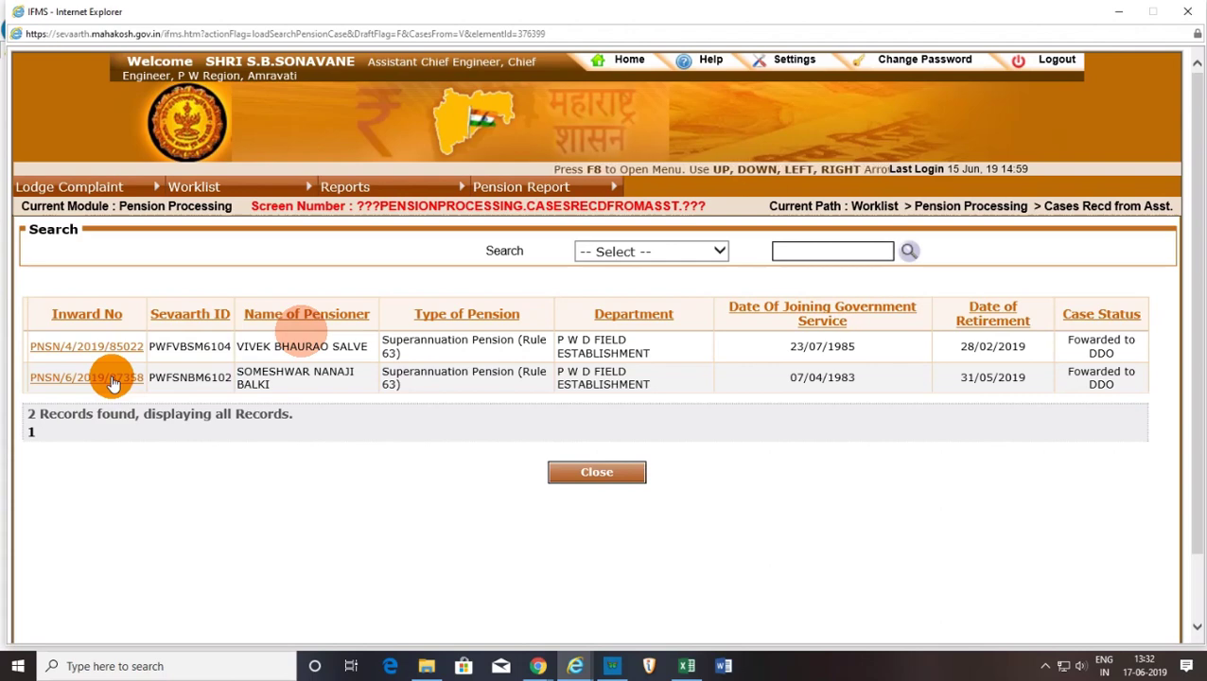
click(112, 379)
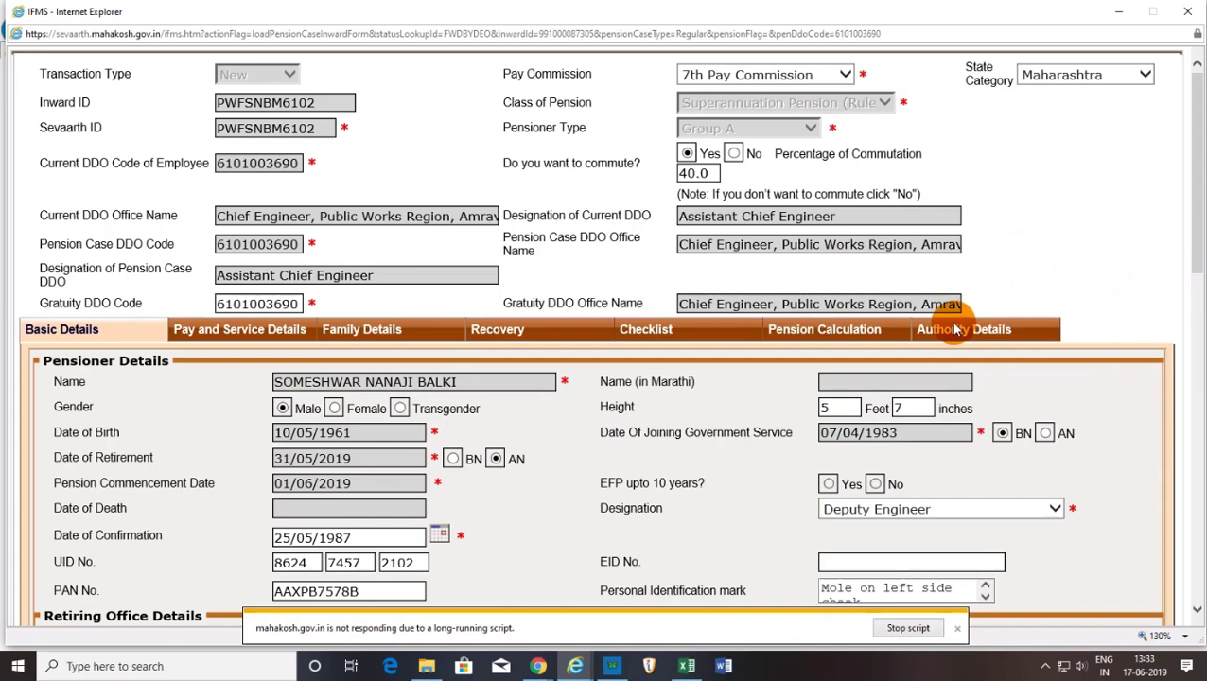
Review the pay and service details, marking no foreign service or deputation.
scroll(979, 465, down, 3)
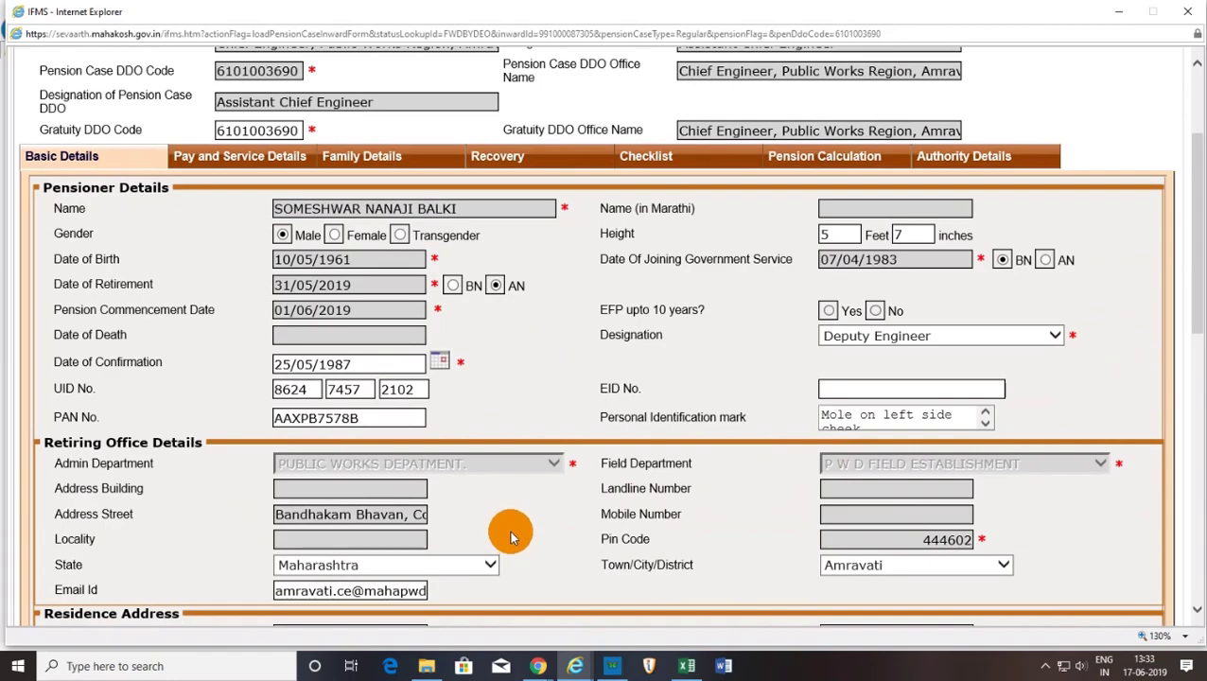
scroll(509, 531, down, 1)
scroll(509, 536, down, 10)
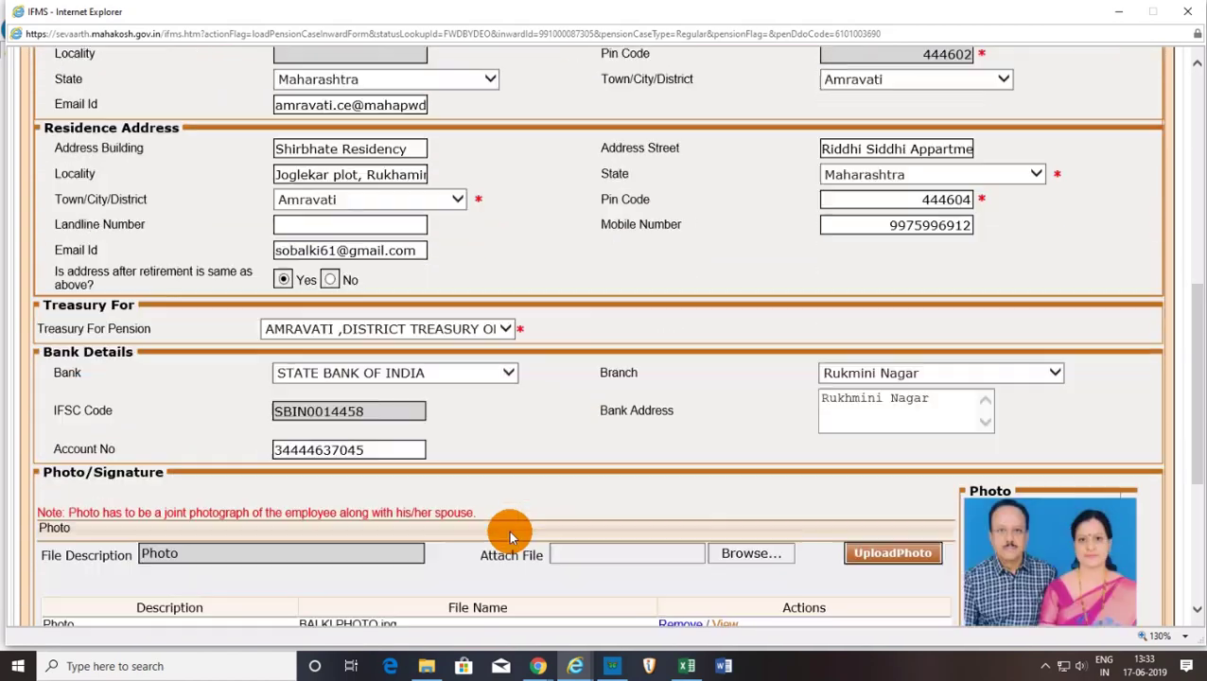
scroll(509, 531, up, 20)
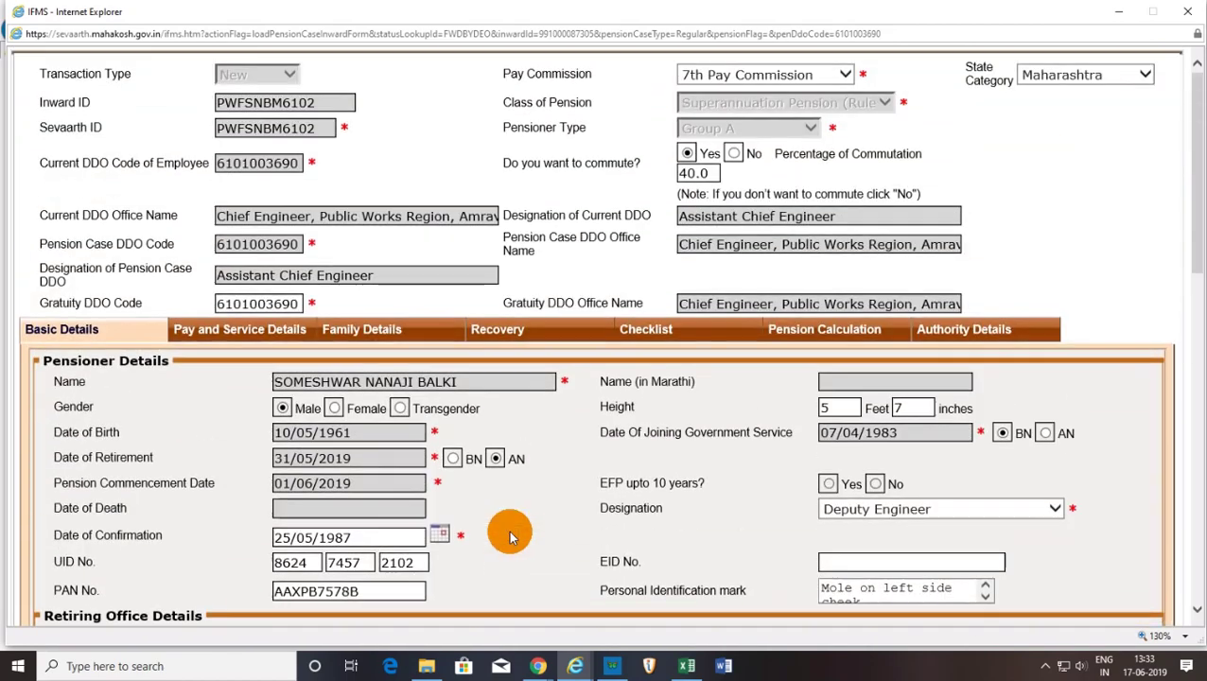
click(219, 340)
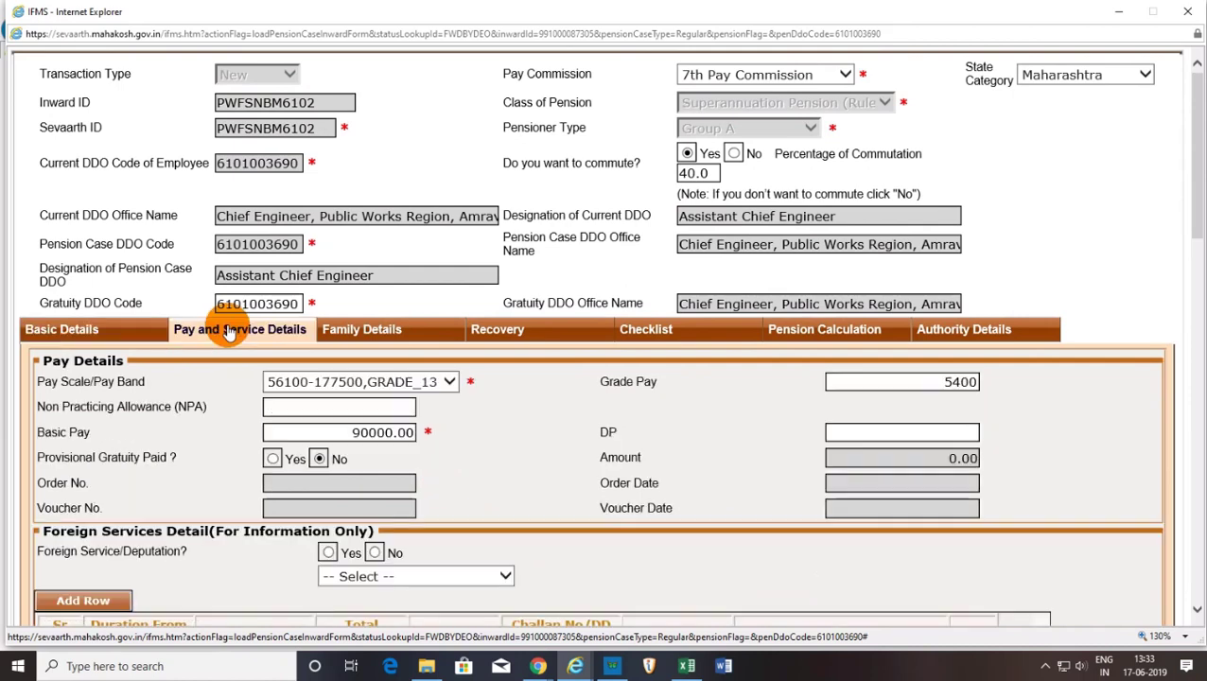
scroll(485, 463, down, 1)
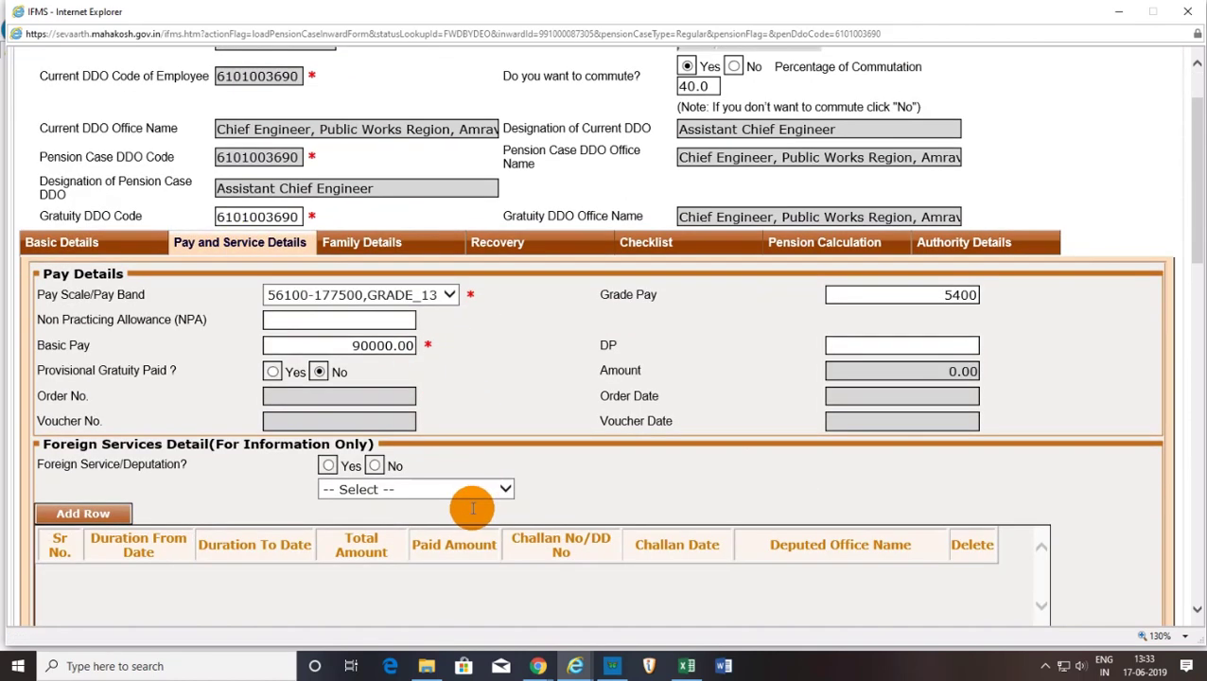
click(375, 466)
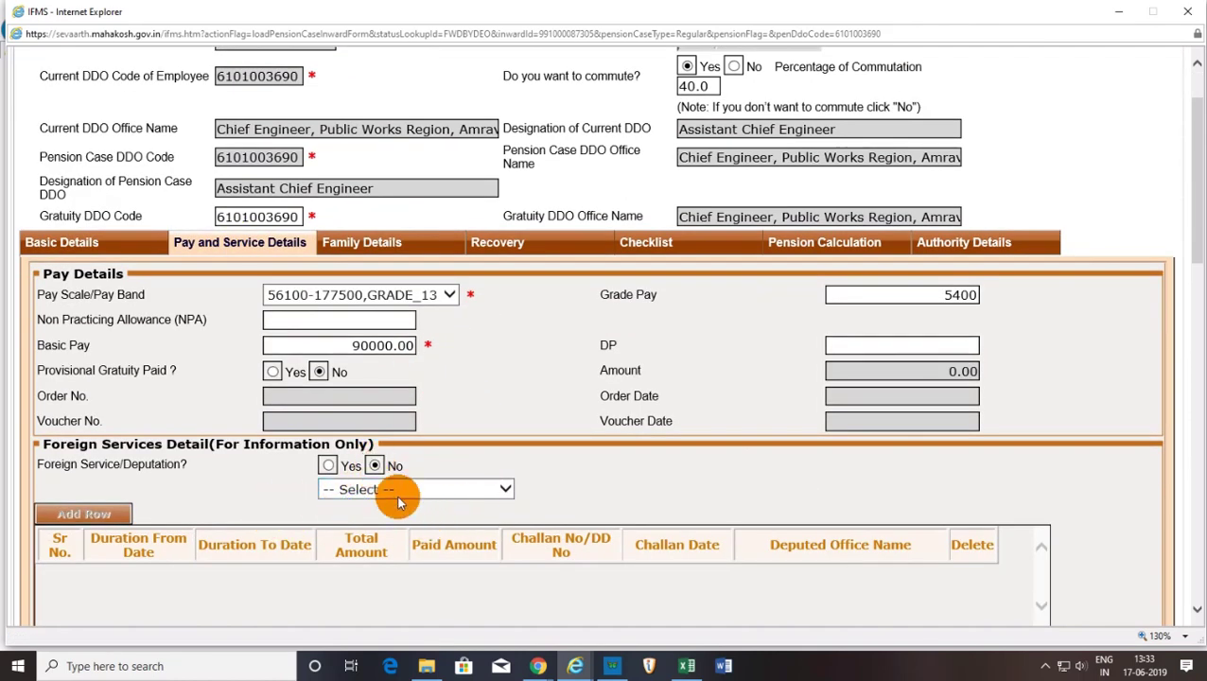
Scroll through the remaining service details and review the family details.
scroll(417, 521, down, 4)
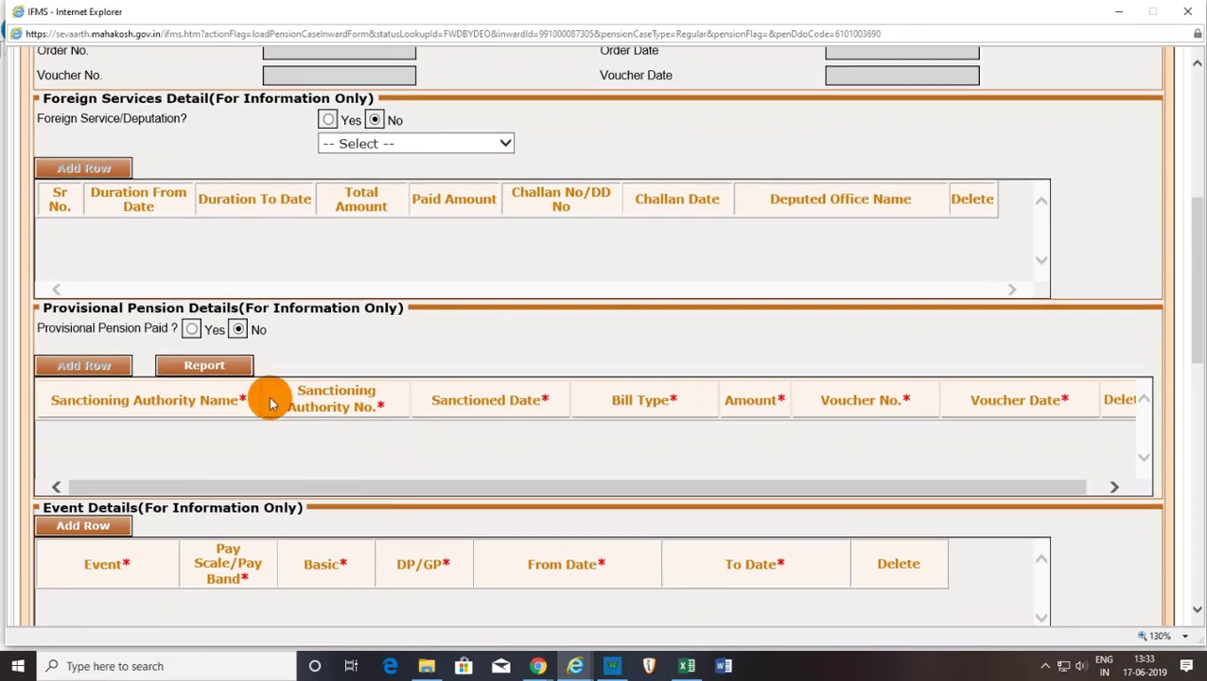
scroll(340, 470, down, 6)
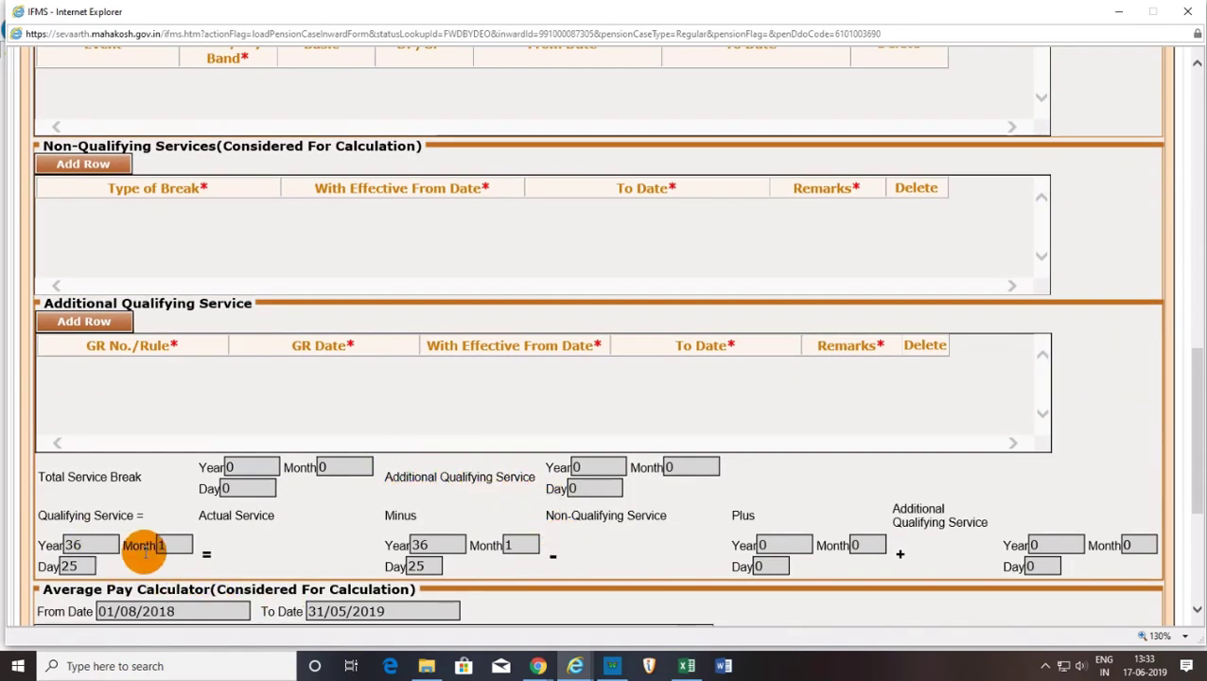
scroll(728, 524, down, 1)
scroll(546, 518, down, 8)
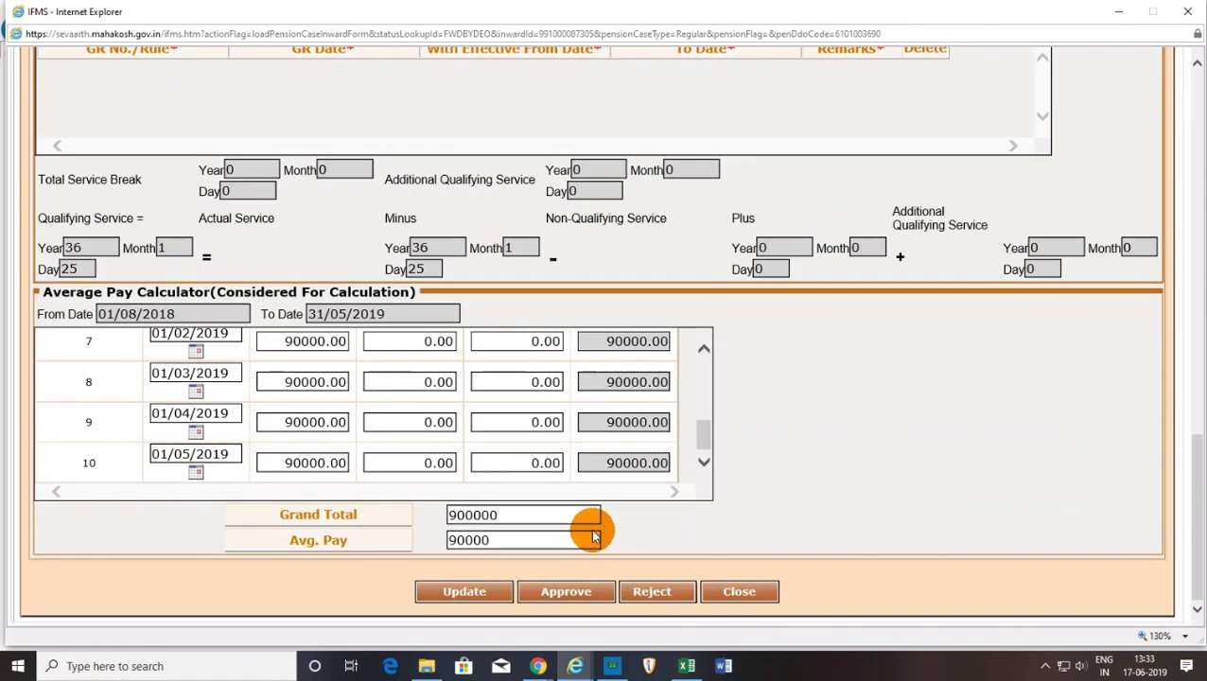
scroll(1129, 490, up, 12)
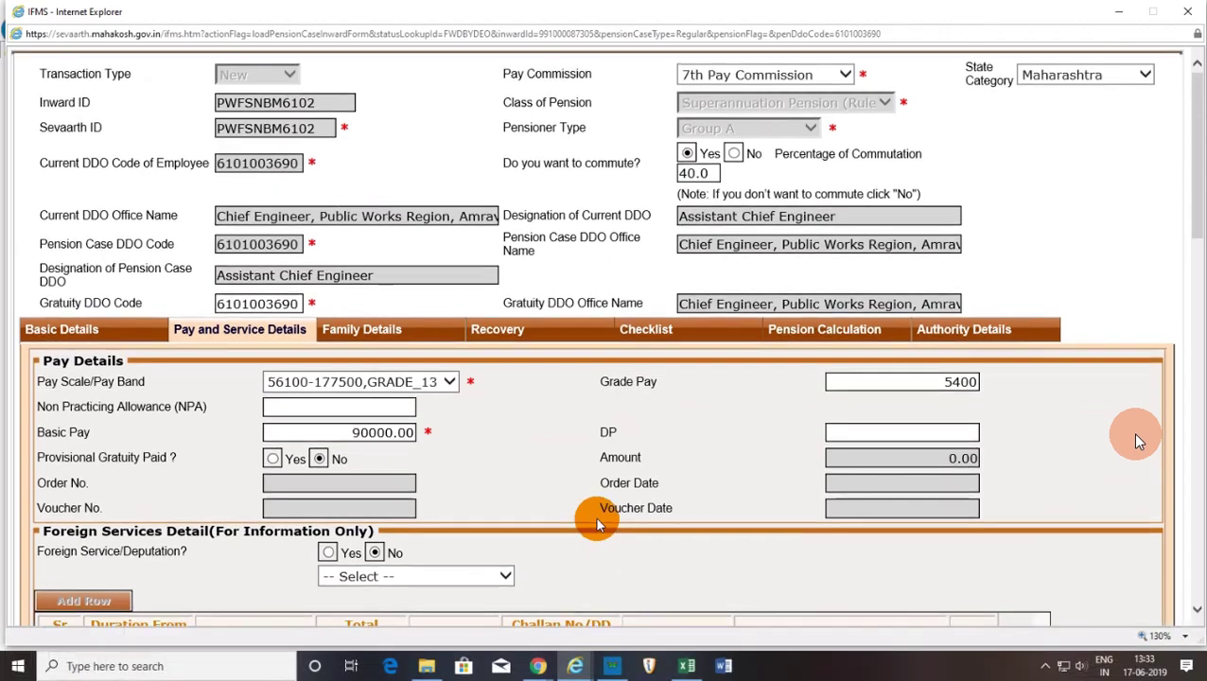
click(384, 333)
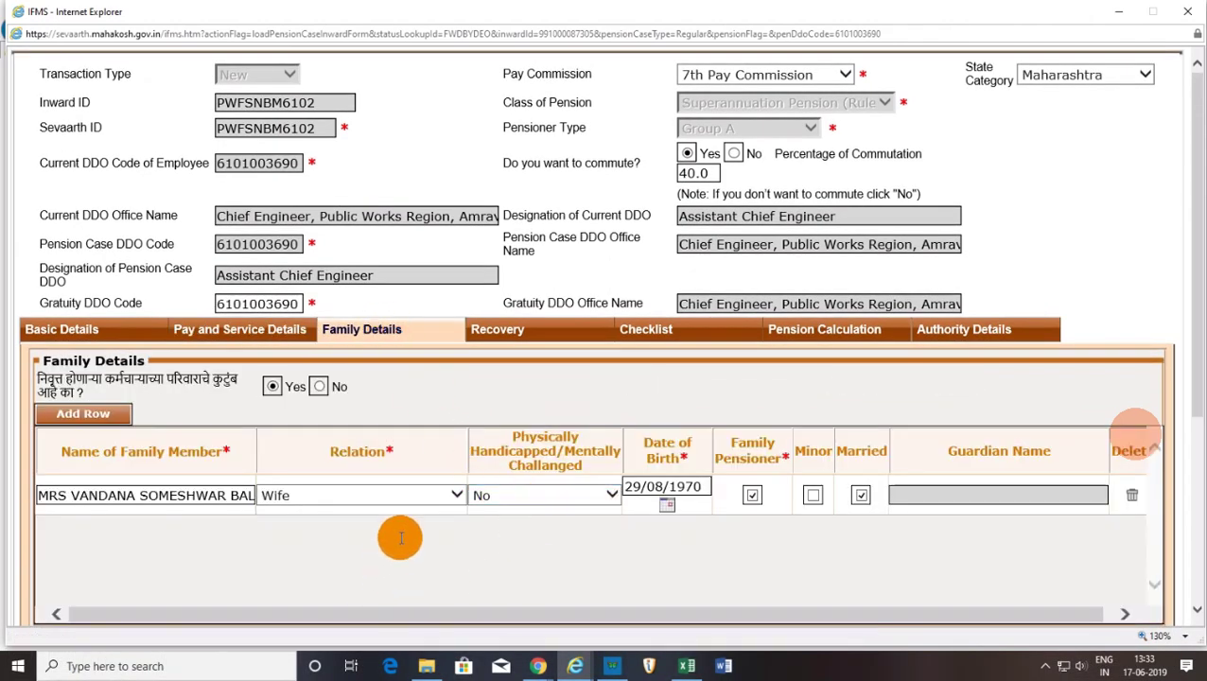
scroll(399, 536, down, 3)
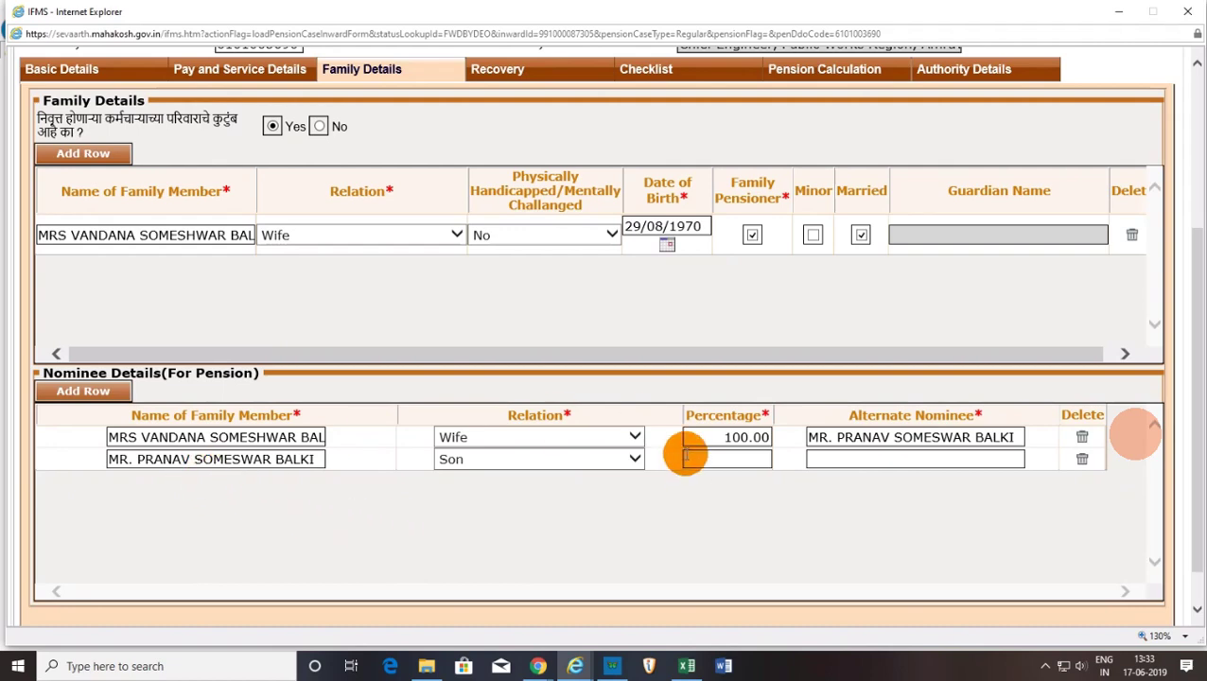
scroll(639, 507, up, 3)
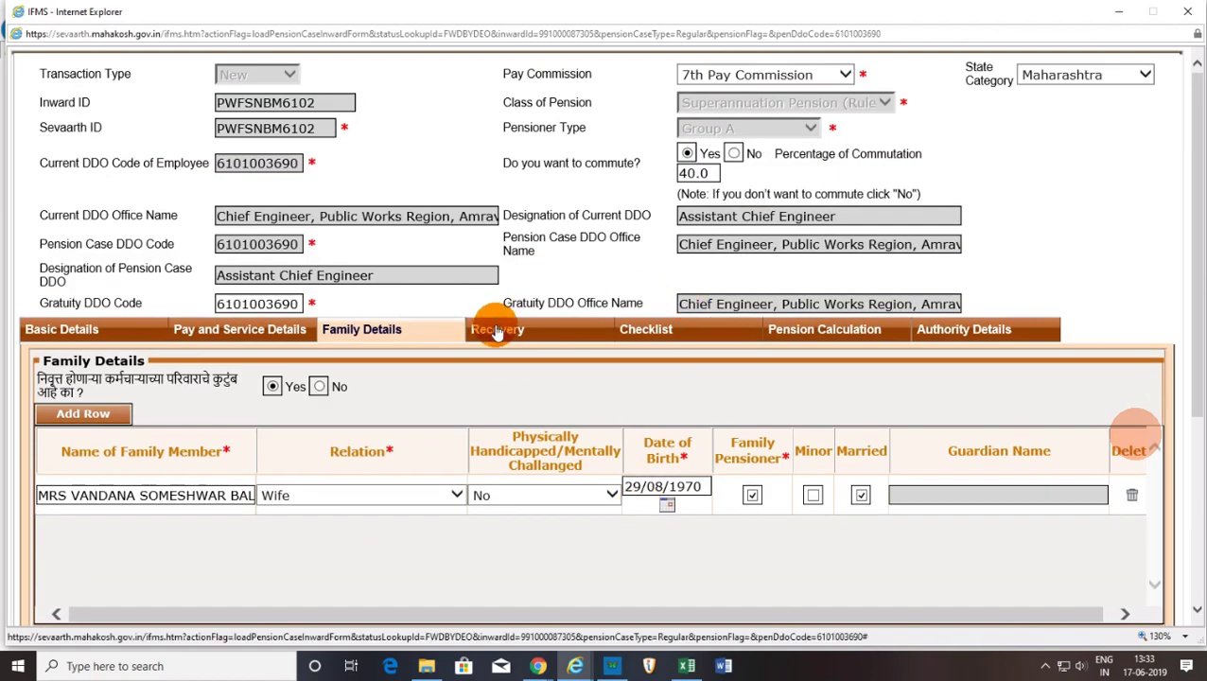
Check the Recovery tab, then the Checklist showing NOC Yes, NO DE certificate and balki noc.pdf.
click(494, 329)
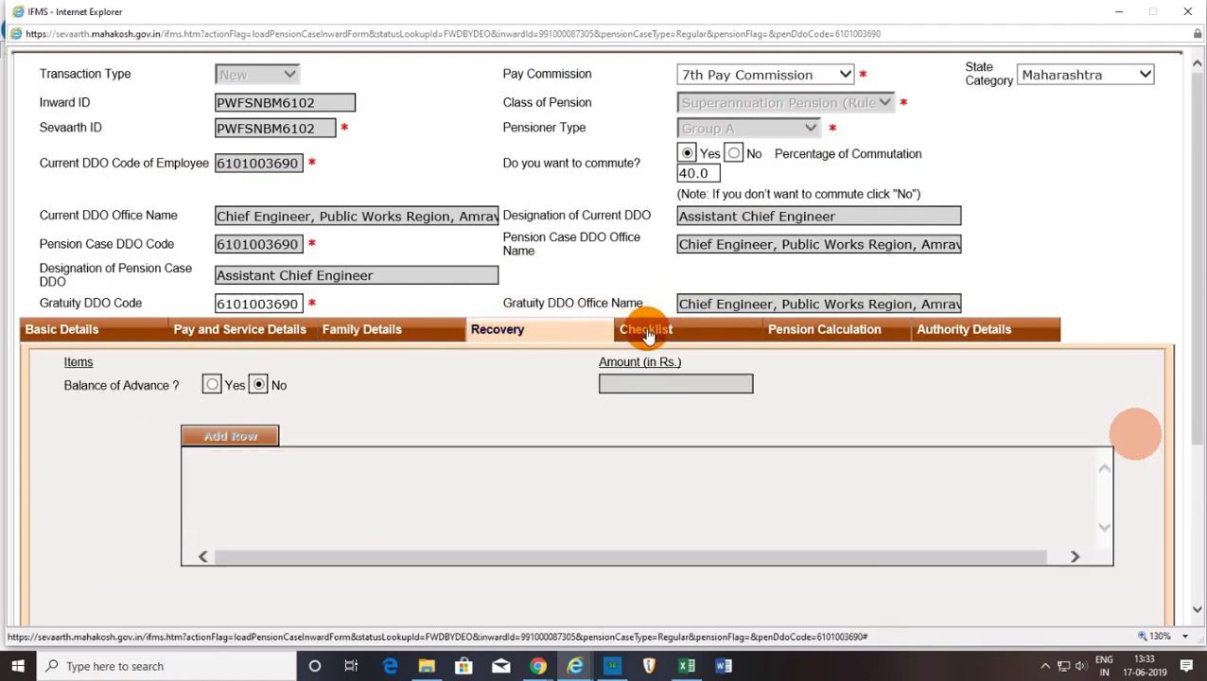
click(648, 331)
scroll(559, 471, down, 3)
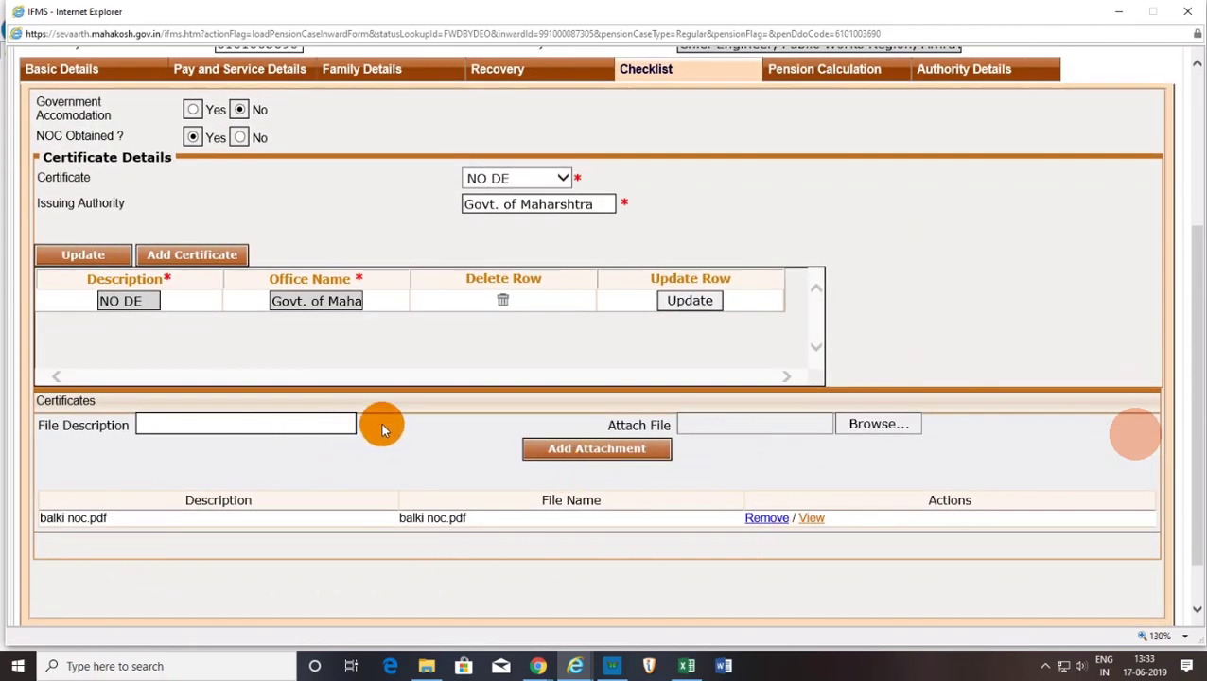
scroll(427, 464, up, 3)
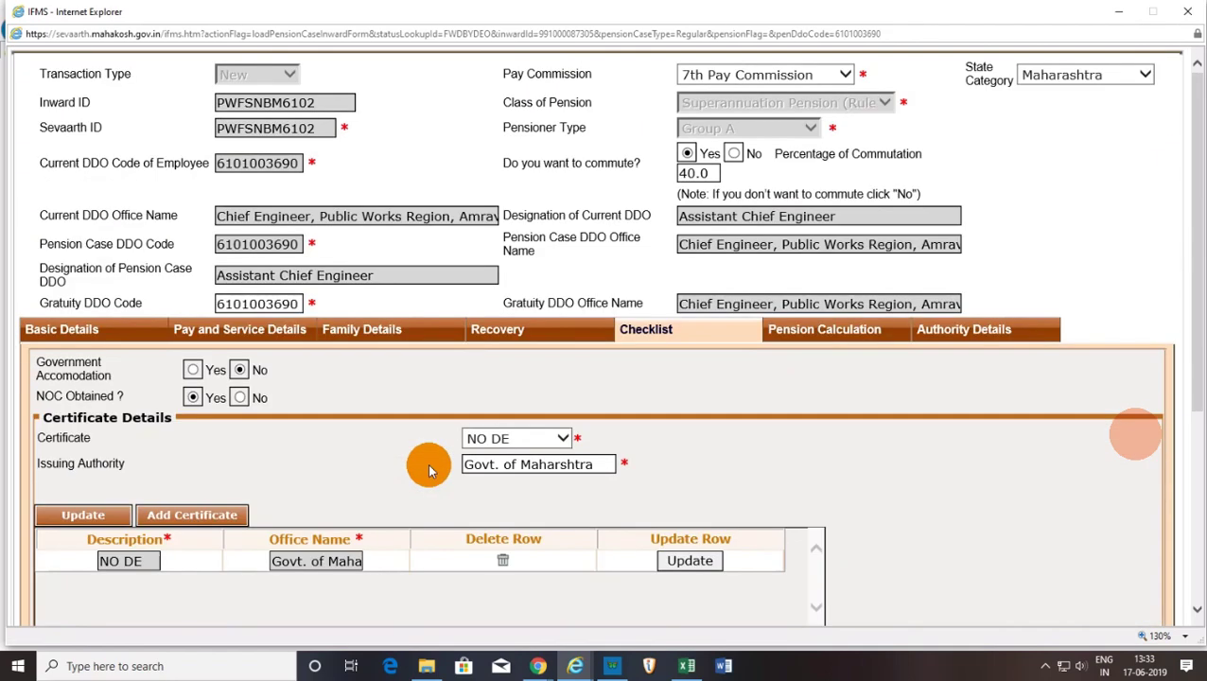
Recalculate the Pension Calculation tab amounts and update the case (gratuity 1400000, family pension 27000).
click(828, 336)
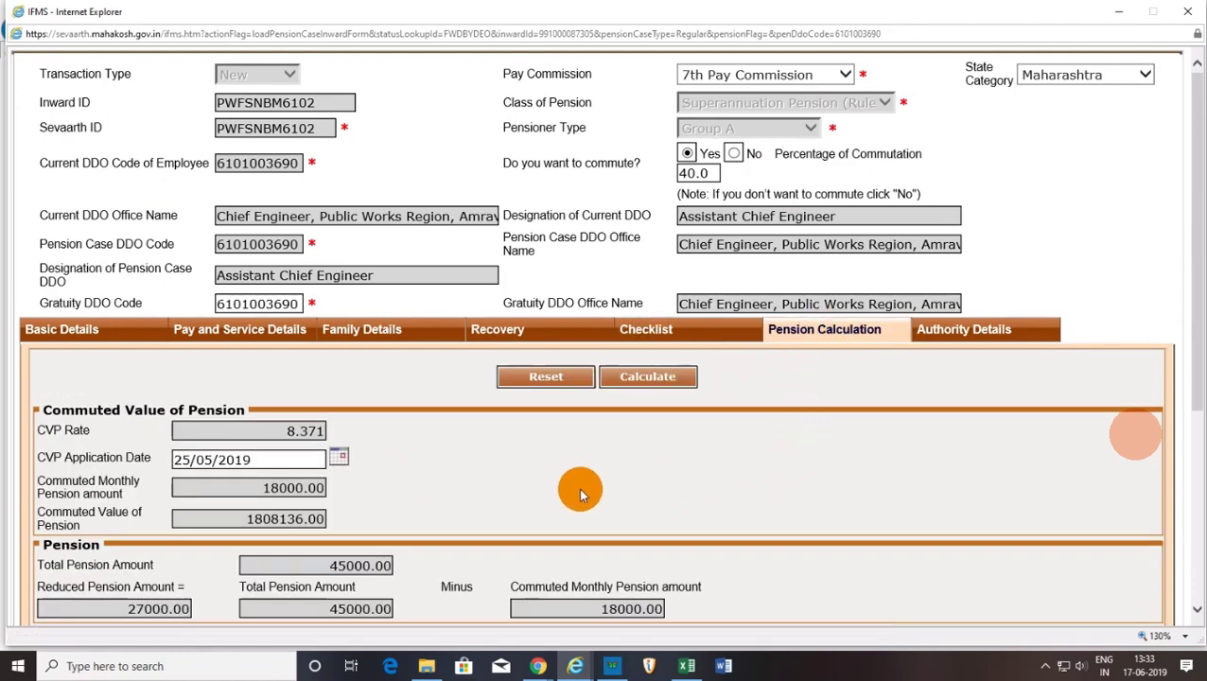
scroll(568, 492, down, 2)
scroll(332, 505, down, 1)
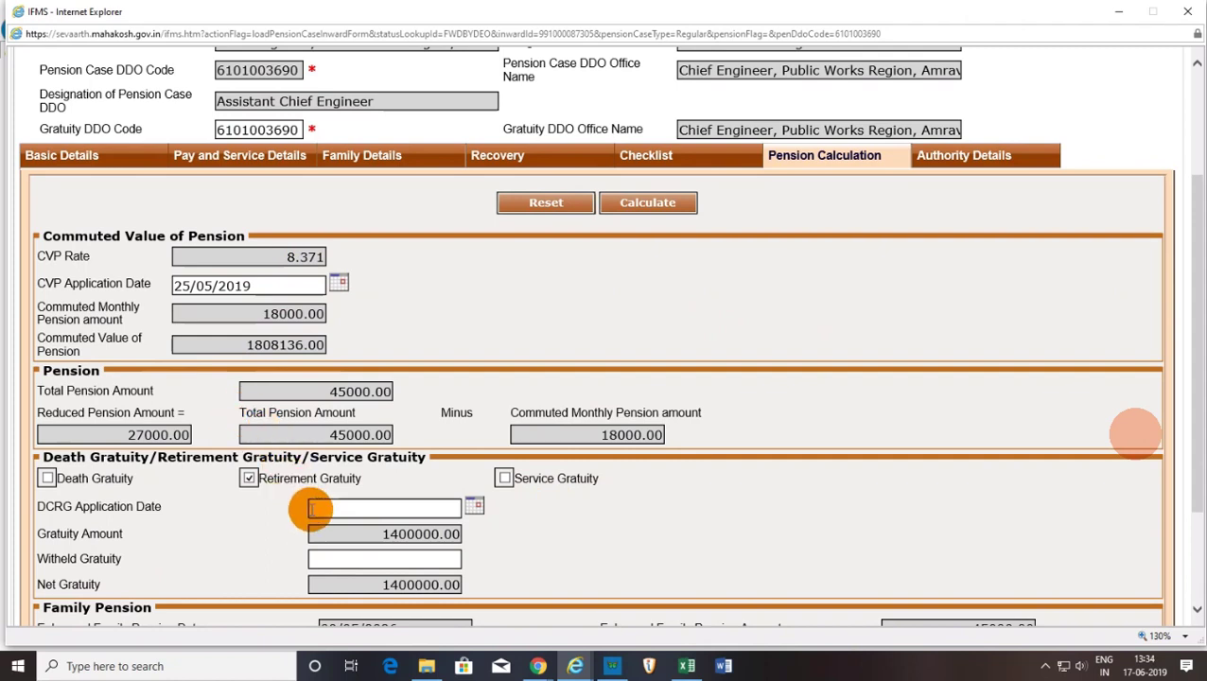
scroll(305, 504, down, 2)
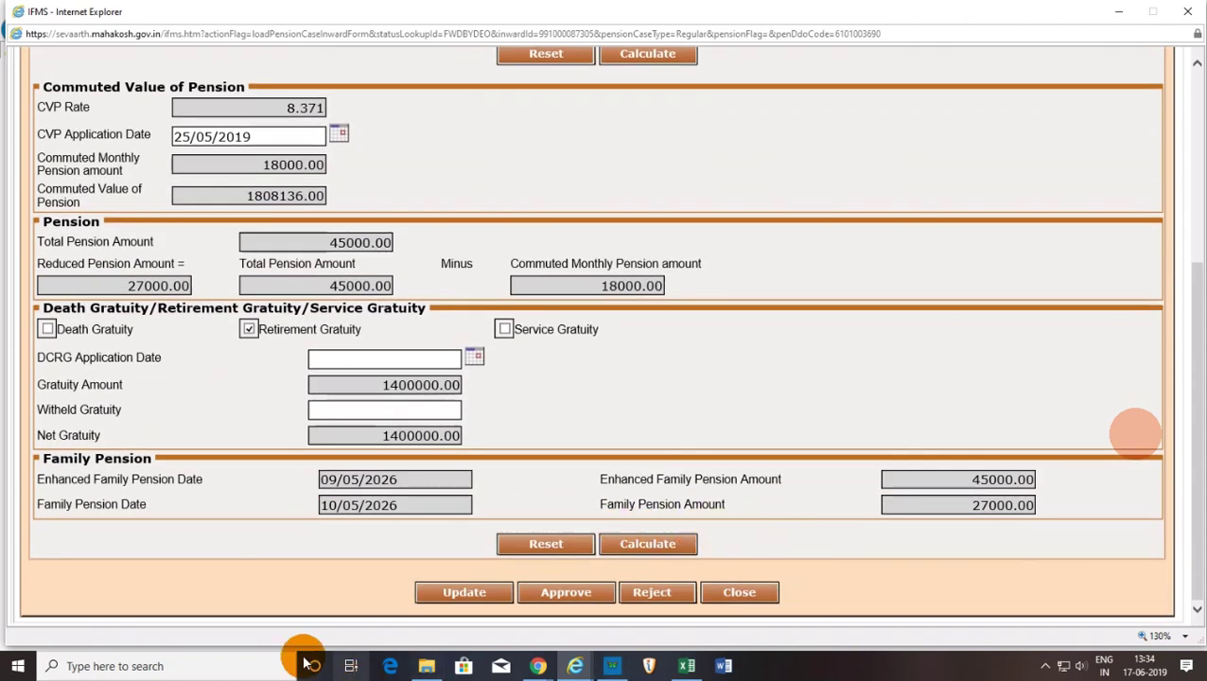
click(653, 543)
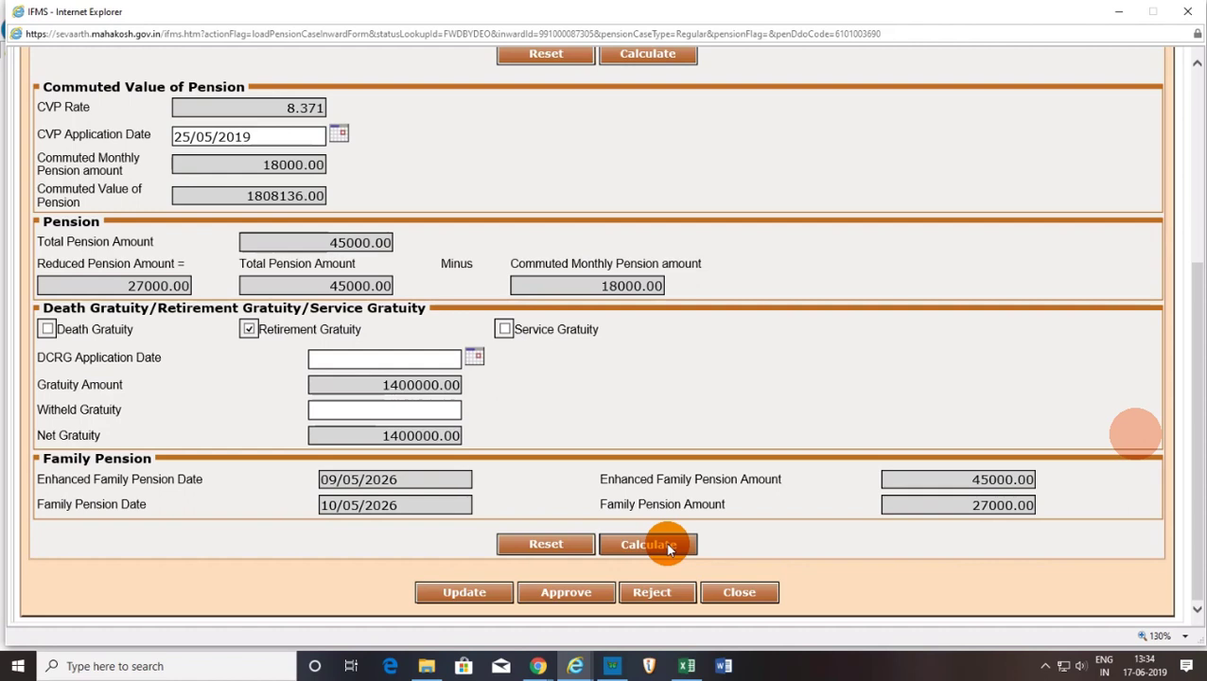
click(662, 545)
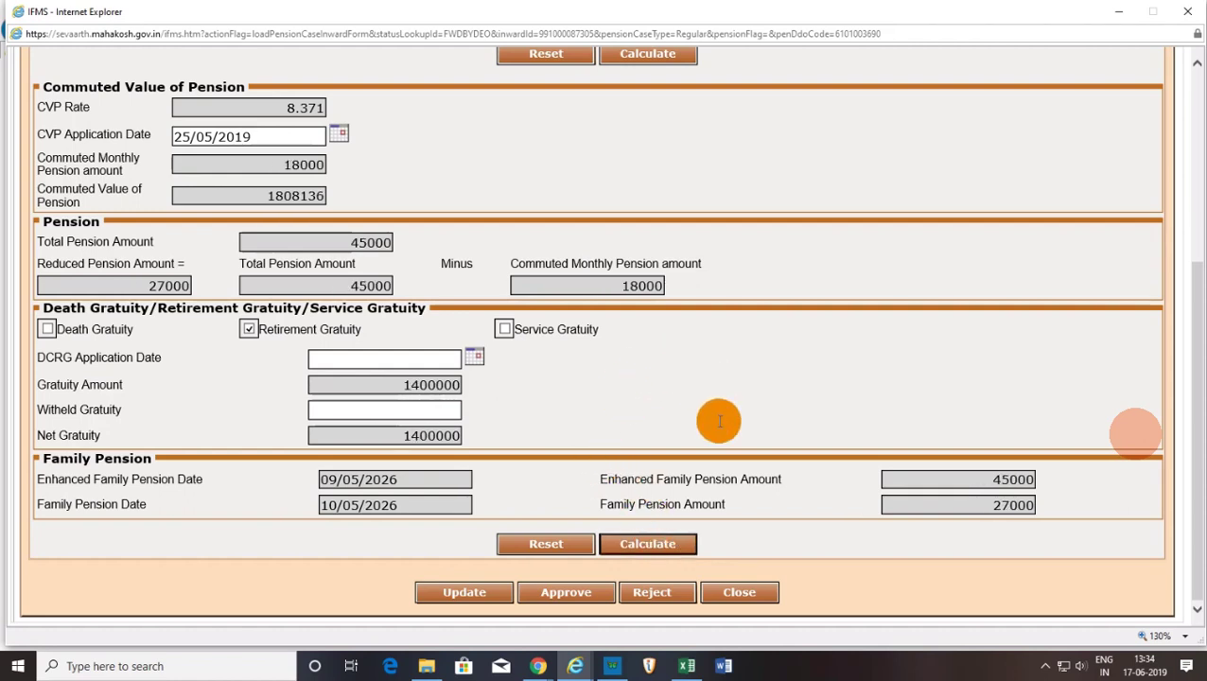
click(479, 597)
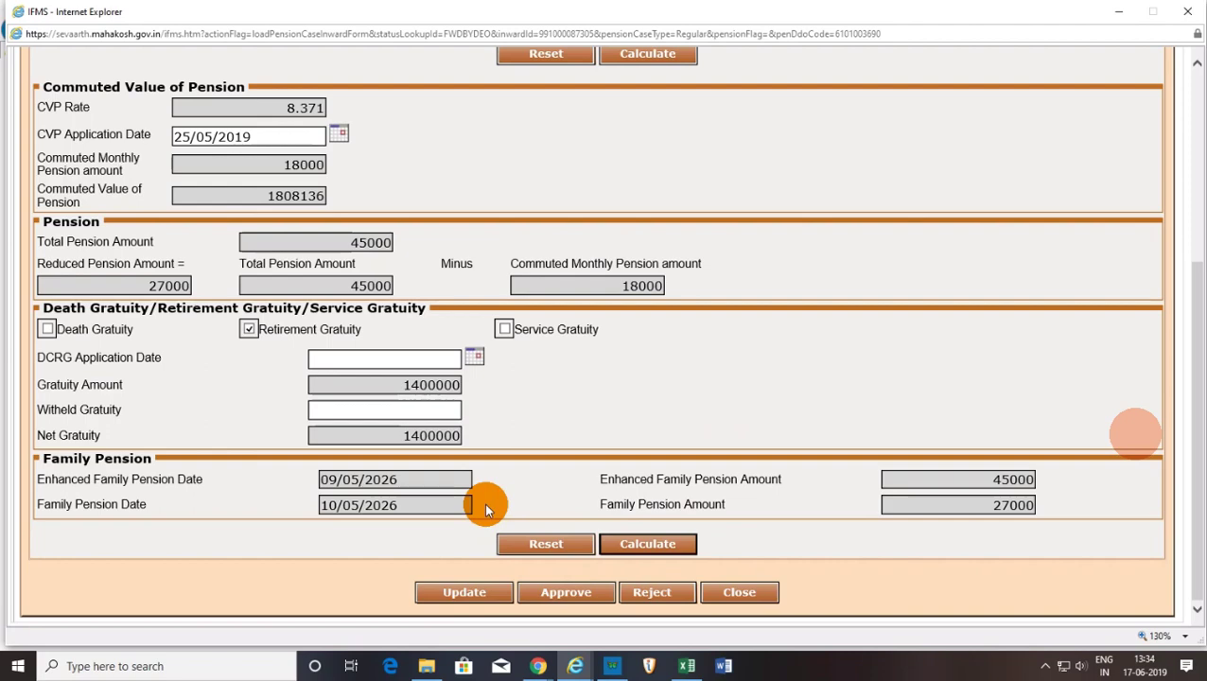
scroll(484, 502, up, 3)
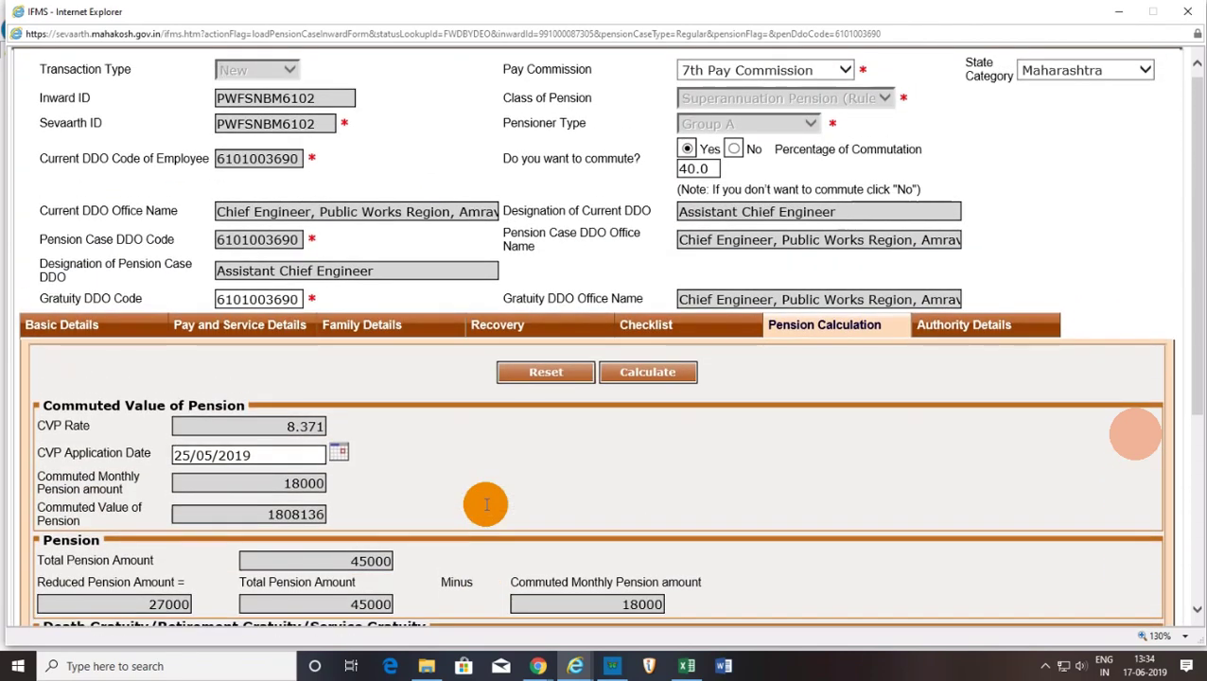
scroll(485, 503, down, 3)
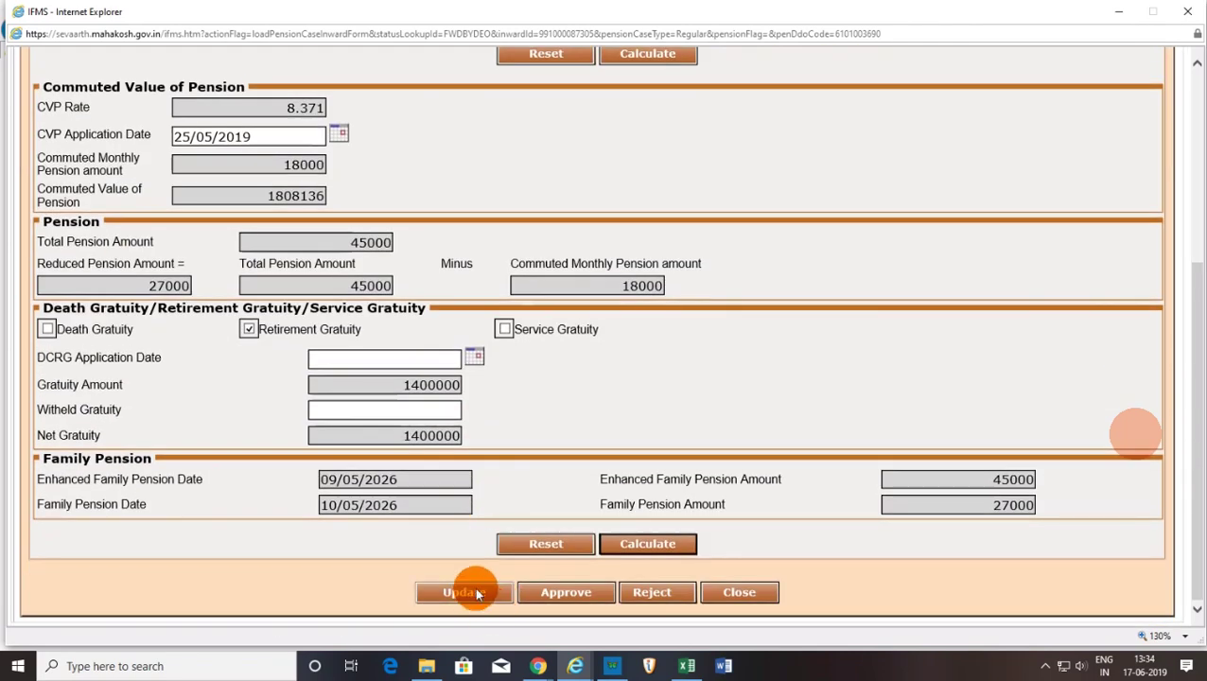
Approve the pension case, acknowledge the success message, and switch to the clerk's Chrome session.
click(564, 594)
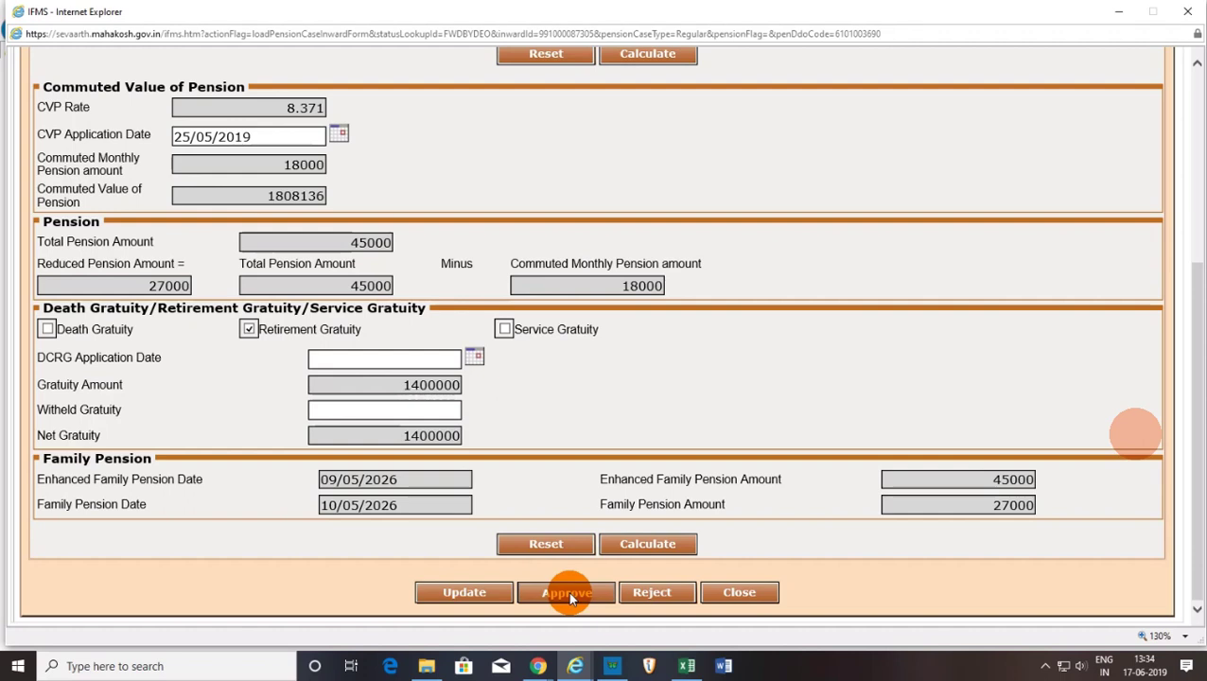
click(594, 595)
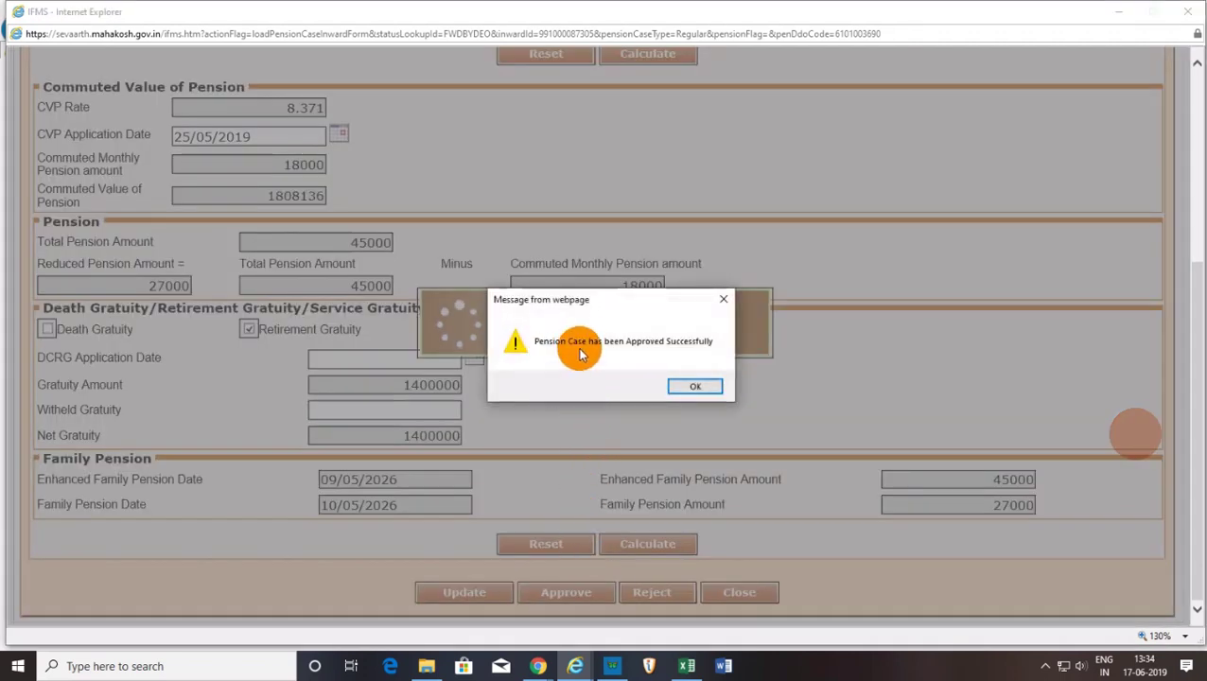
click(695, 387)
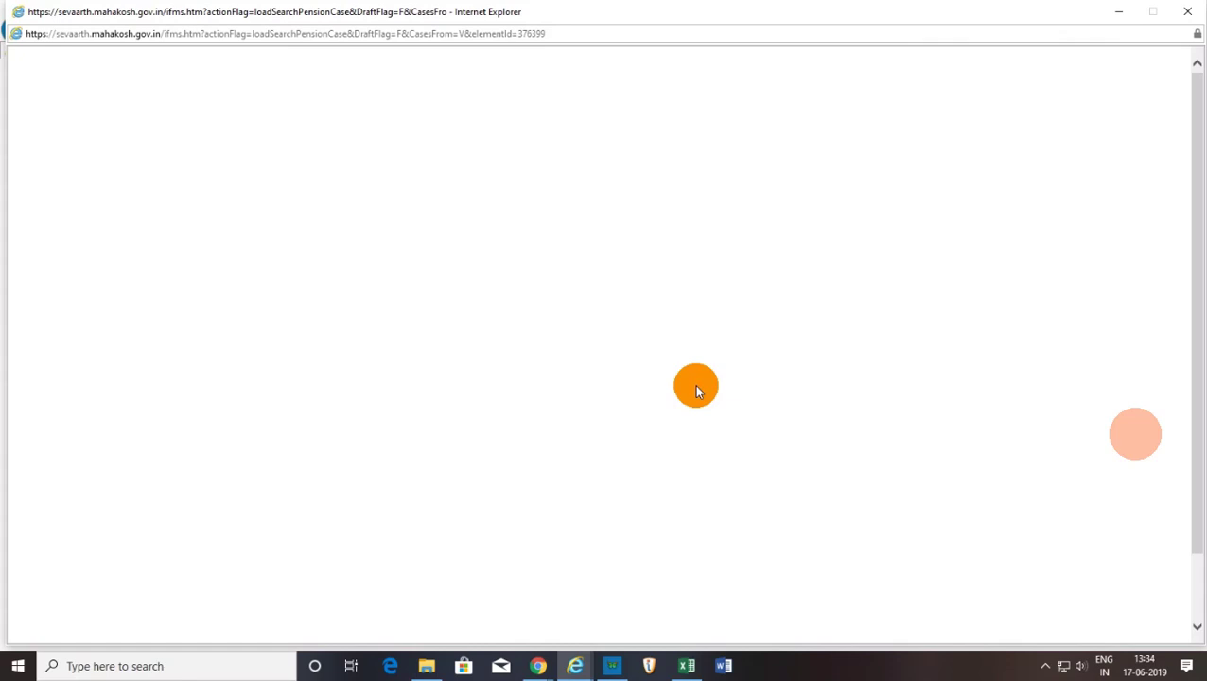
click(537, 668)
click(573, 625)
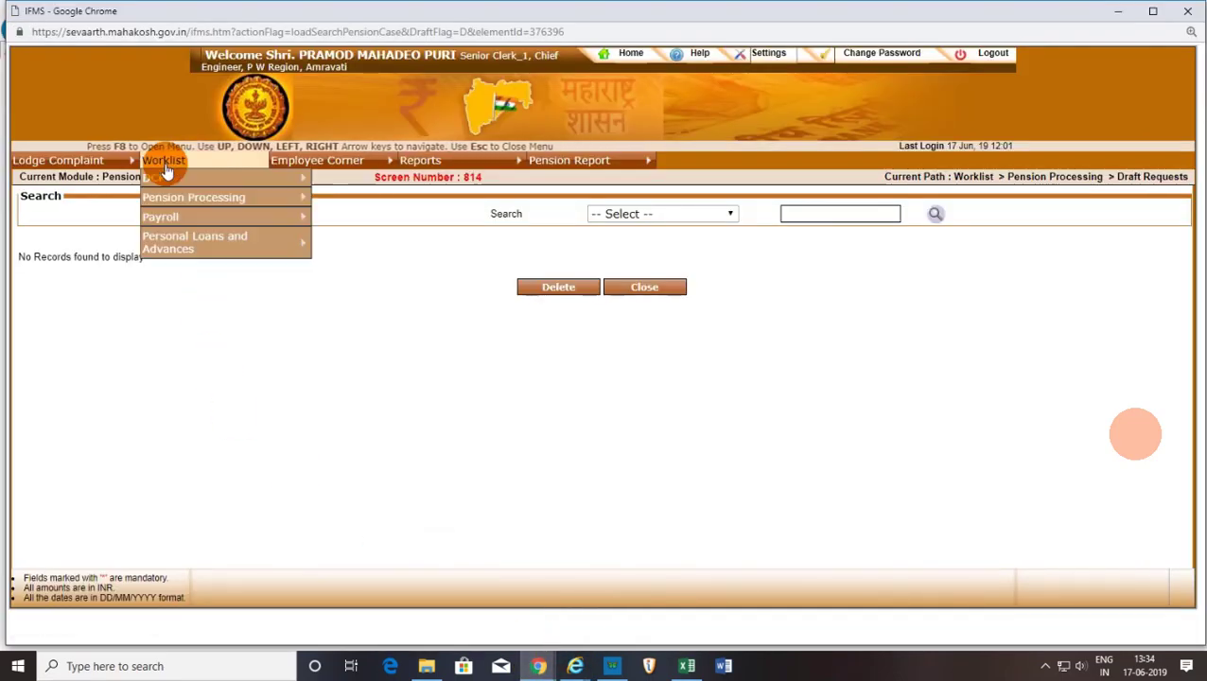
Open the Approved Cases list from Worklist > Pension Processing.
mouse_move(695, 7)
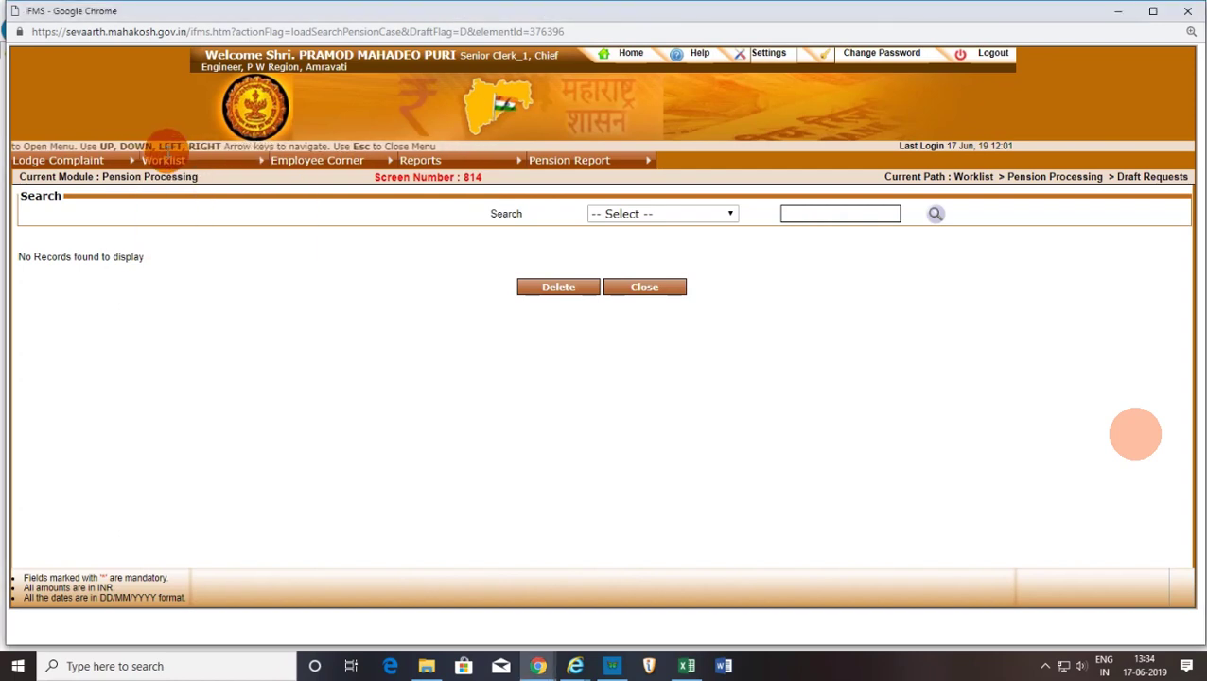
mouse_move(166, 201)
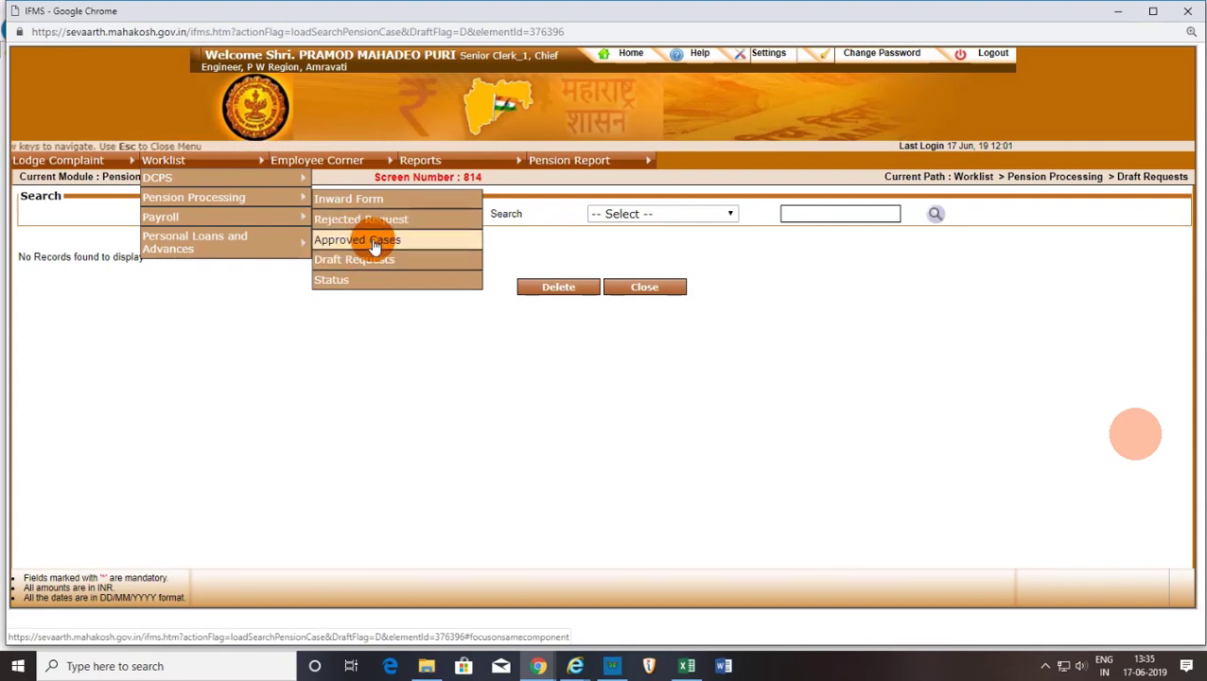
click(371, 239)
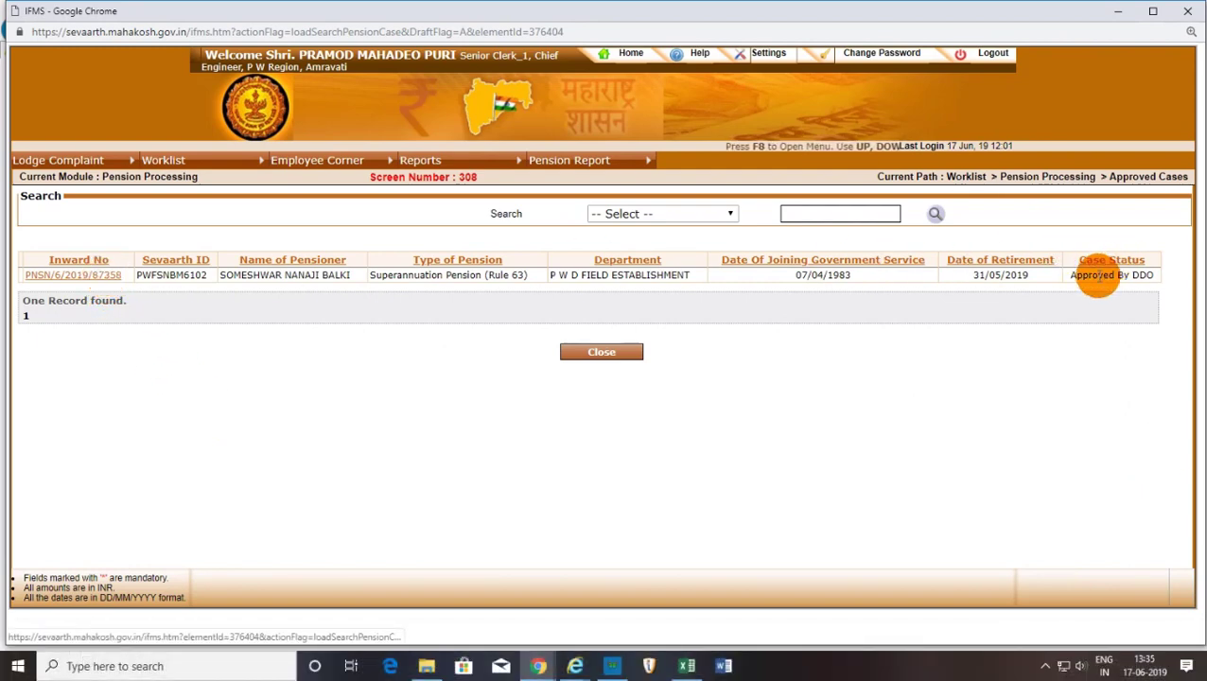
Open the approved case's Pension Calculation tab and scroll to the Forward To AG / DDO buttons.
click(107, 279)
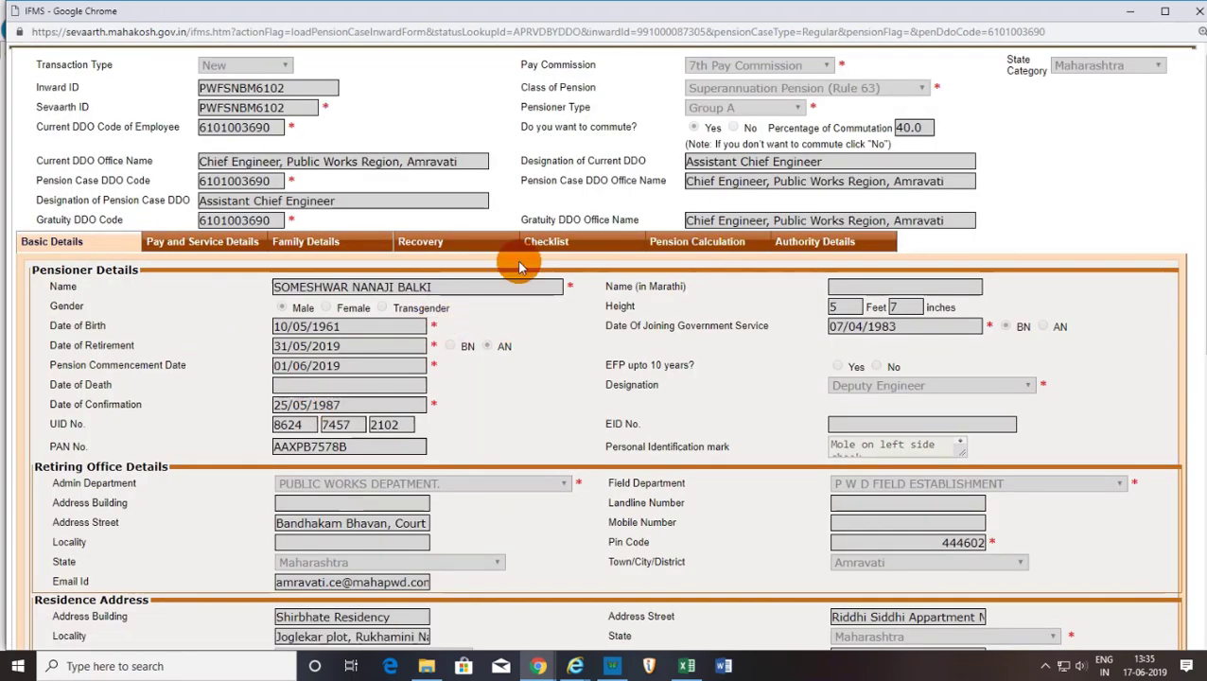
click(662, 242)
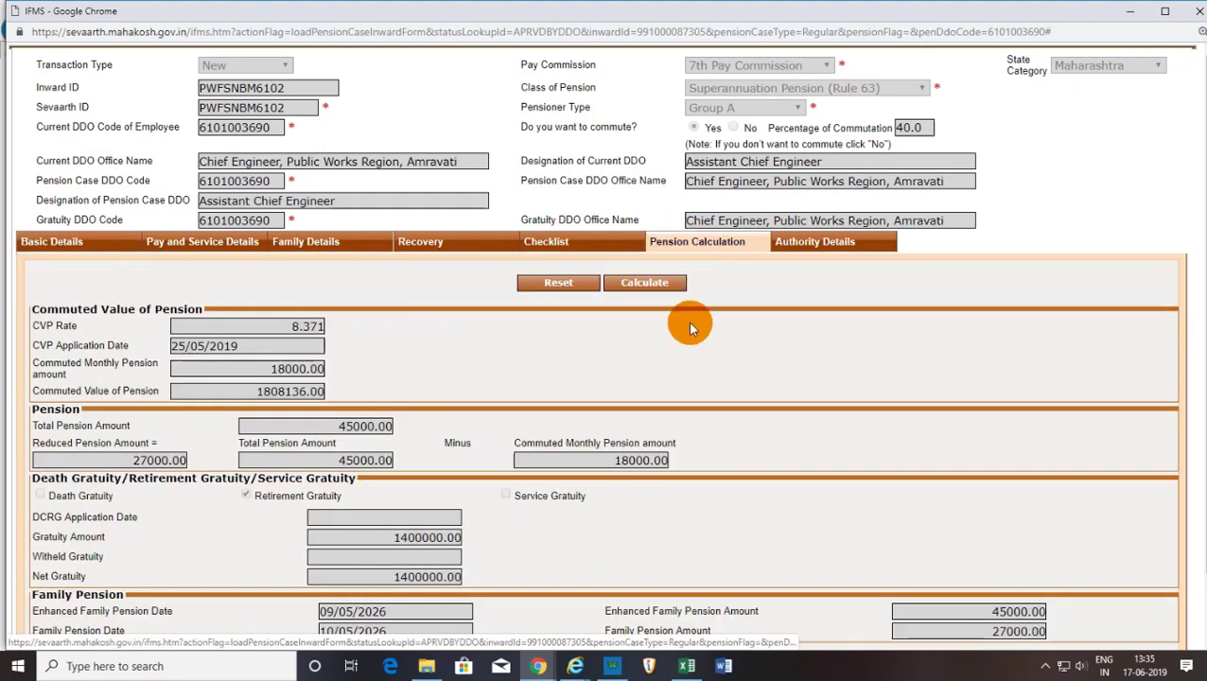
scroll(965, 545, down, 1)
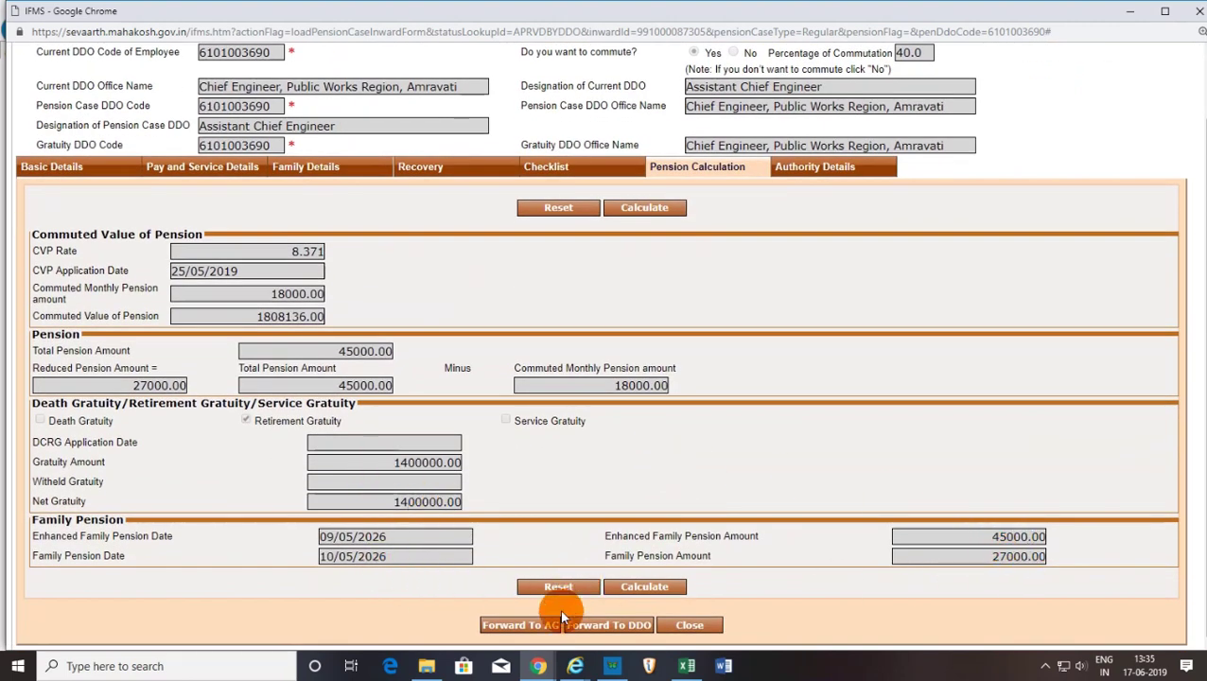
mouse_move(537, 666)
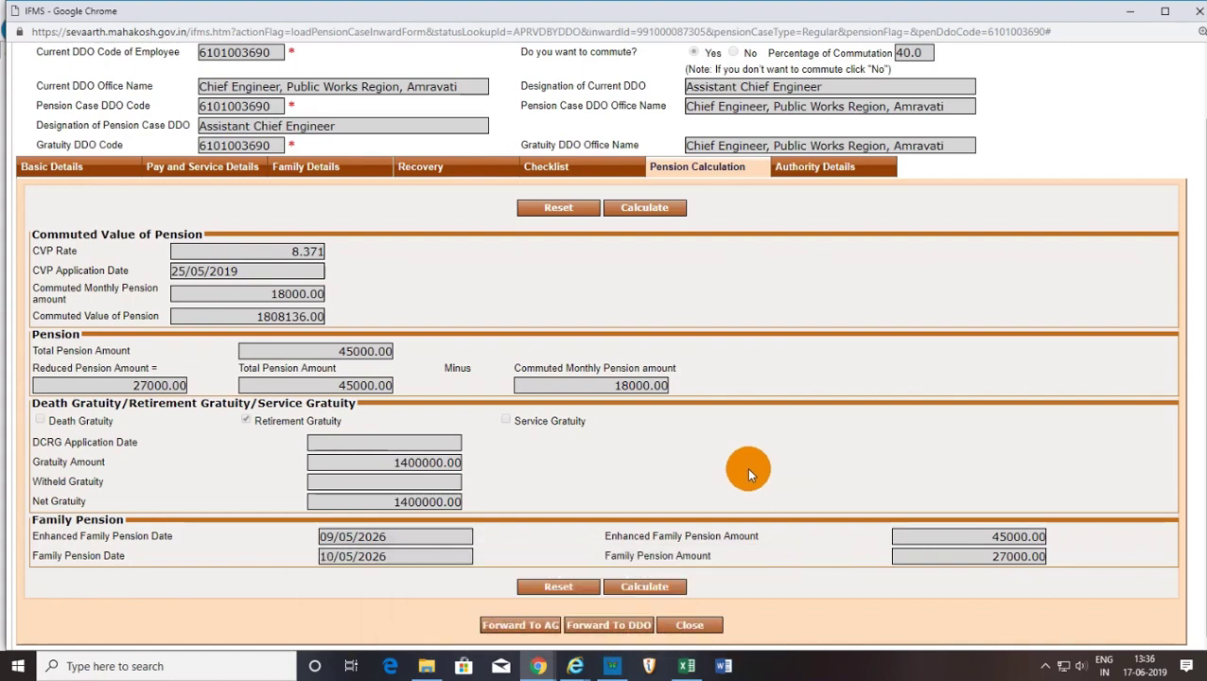
scroll(747, 468, up, 2)
scroll(472, 406, down, 2)
scroll(721, 435, up, 1)
scroll(721, 435, down, 1)
scroll(720, 435, up, 1)
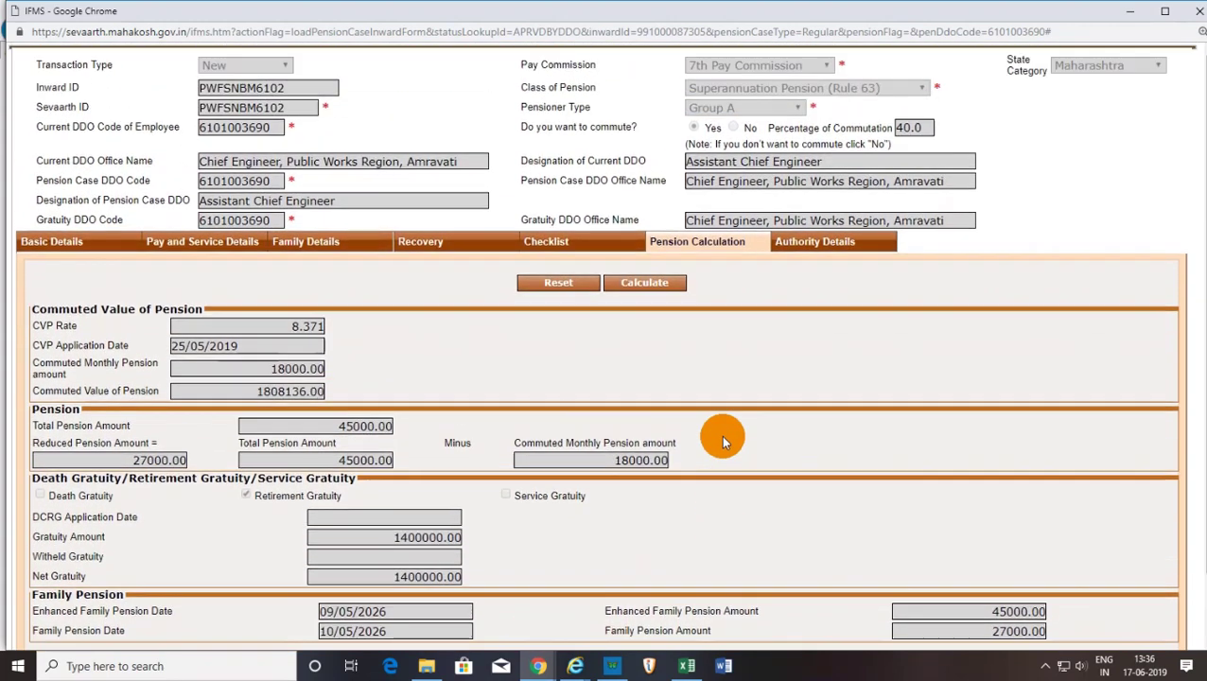
scroll(721, 435, down, 1)
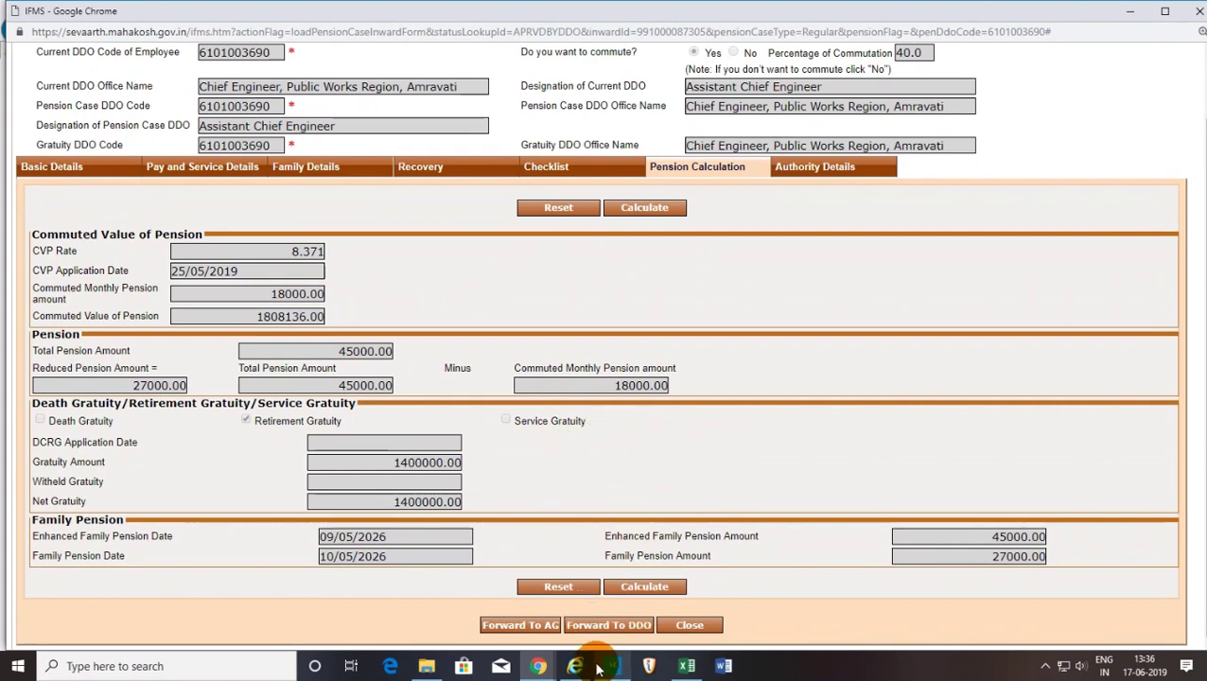
In the DDO's Internet Explorer session, open the approved case read-only from Approved Cases.
mouse_move(577, 669)
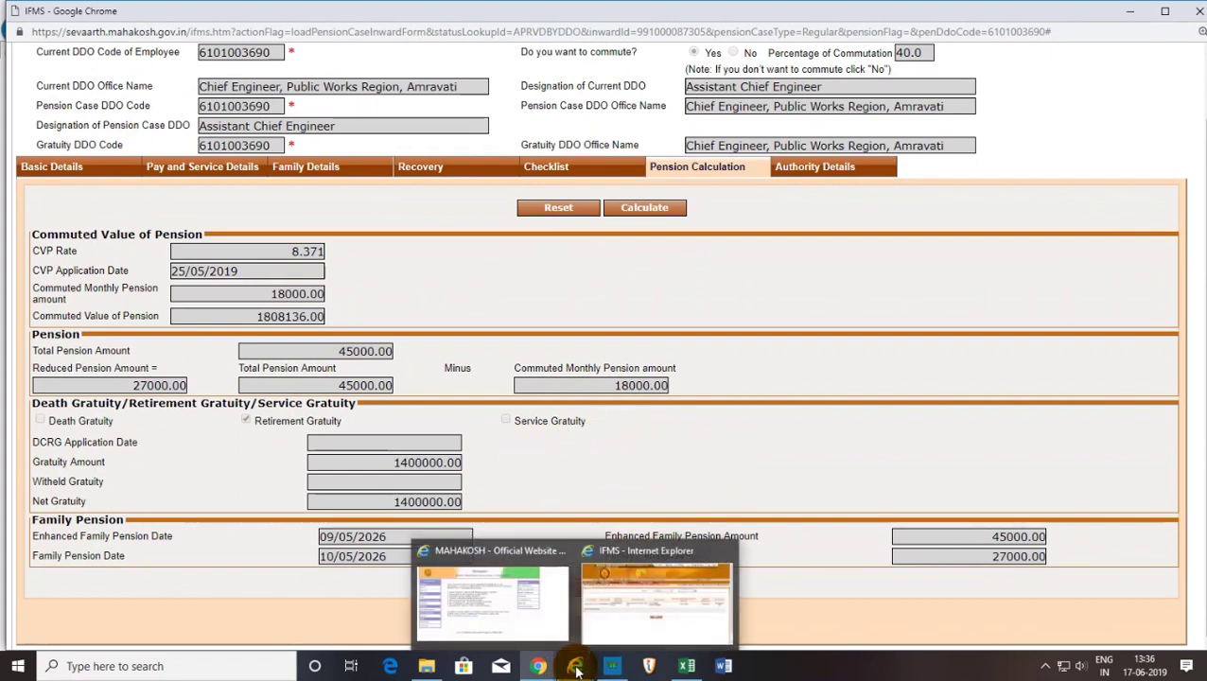
click(609, 593)
mouse_move(194, 187)
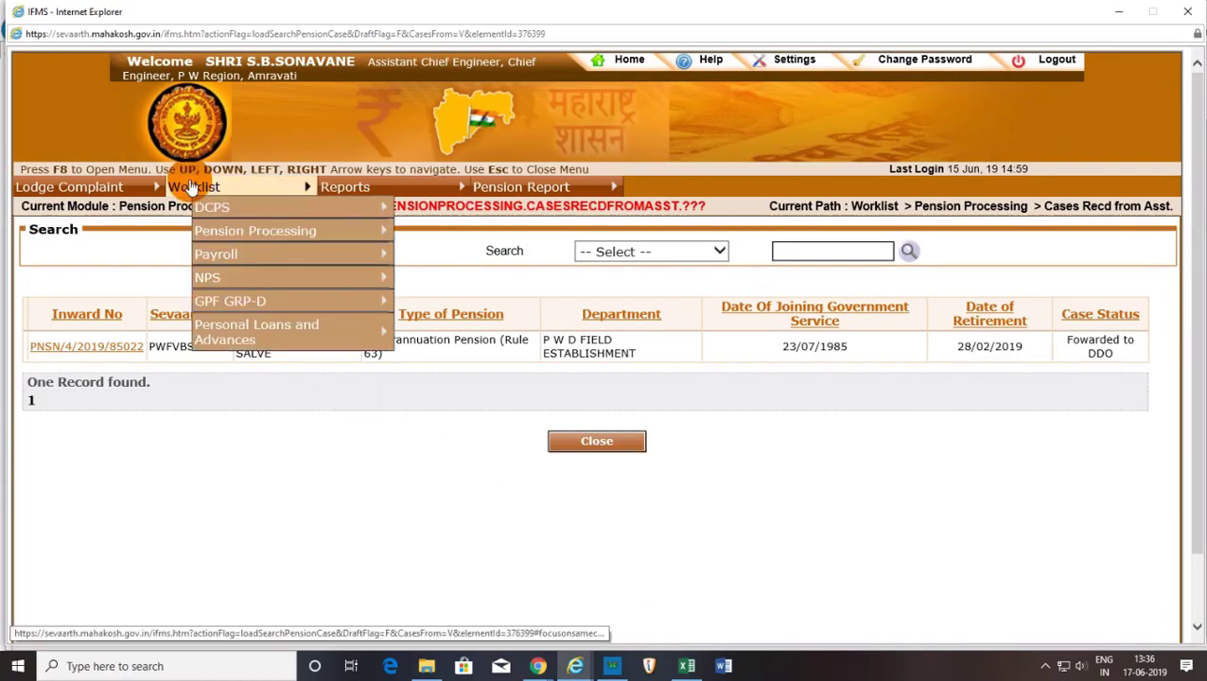
mouse_move(215, 255)
mouse_move(216, 233)
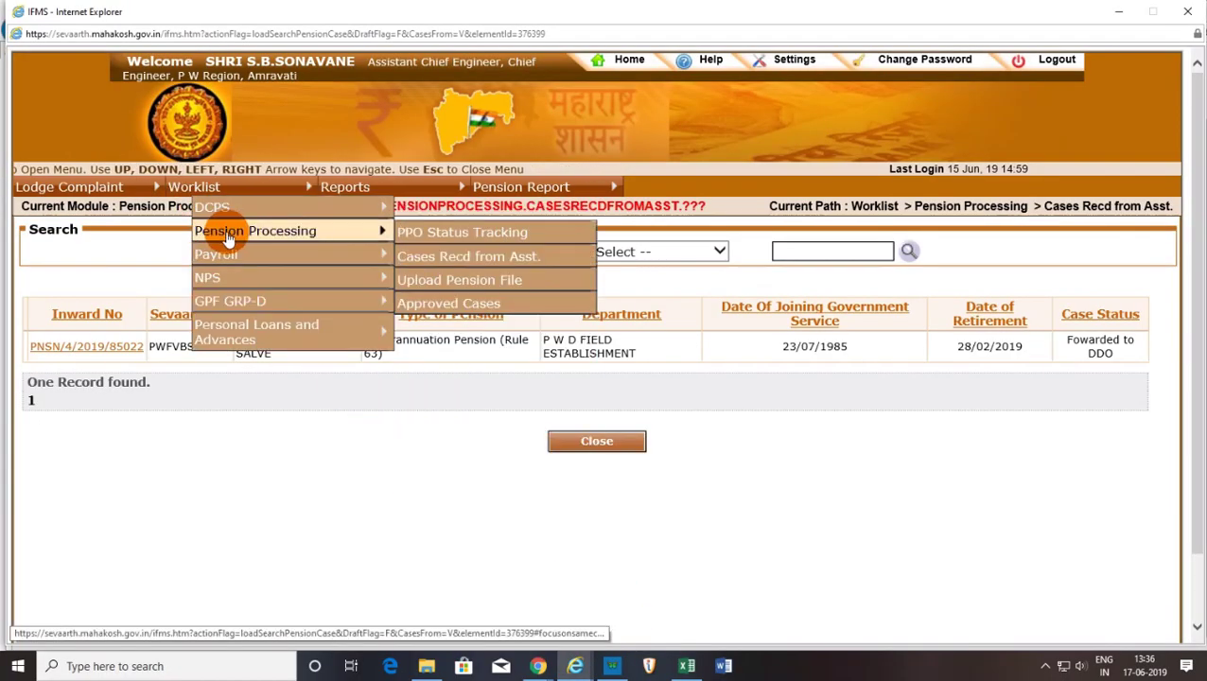
click(481, 303)
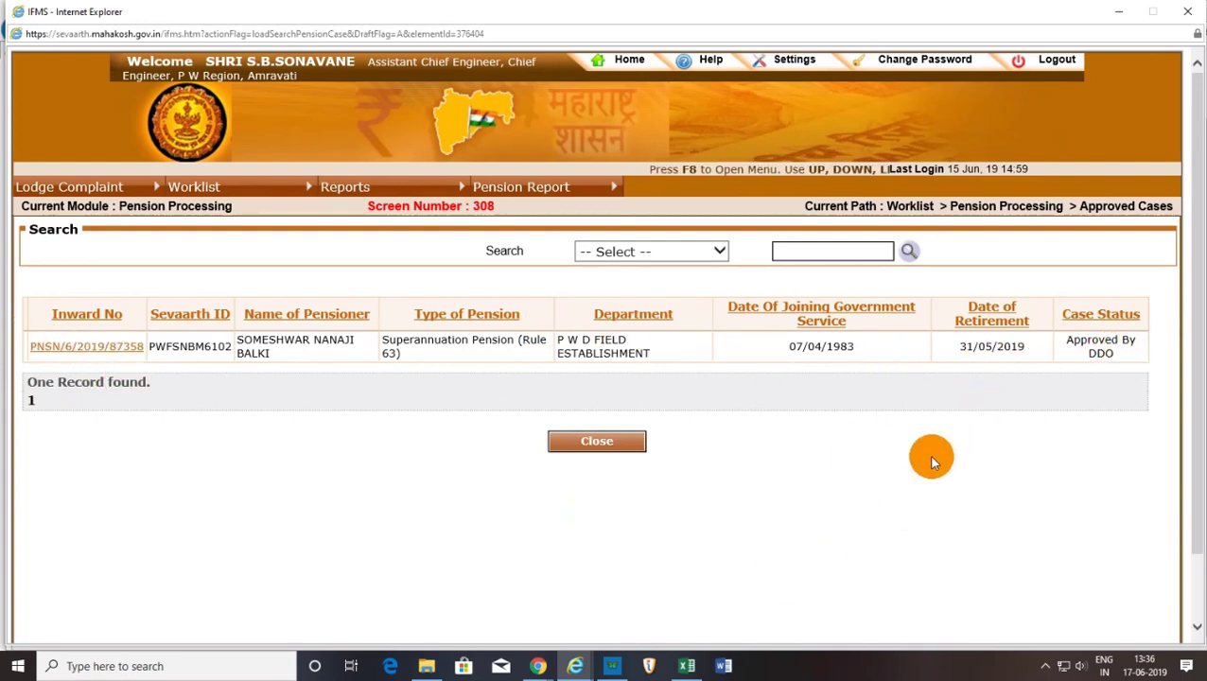
click(93, 350)
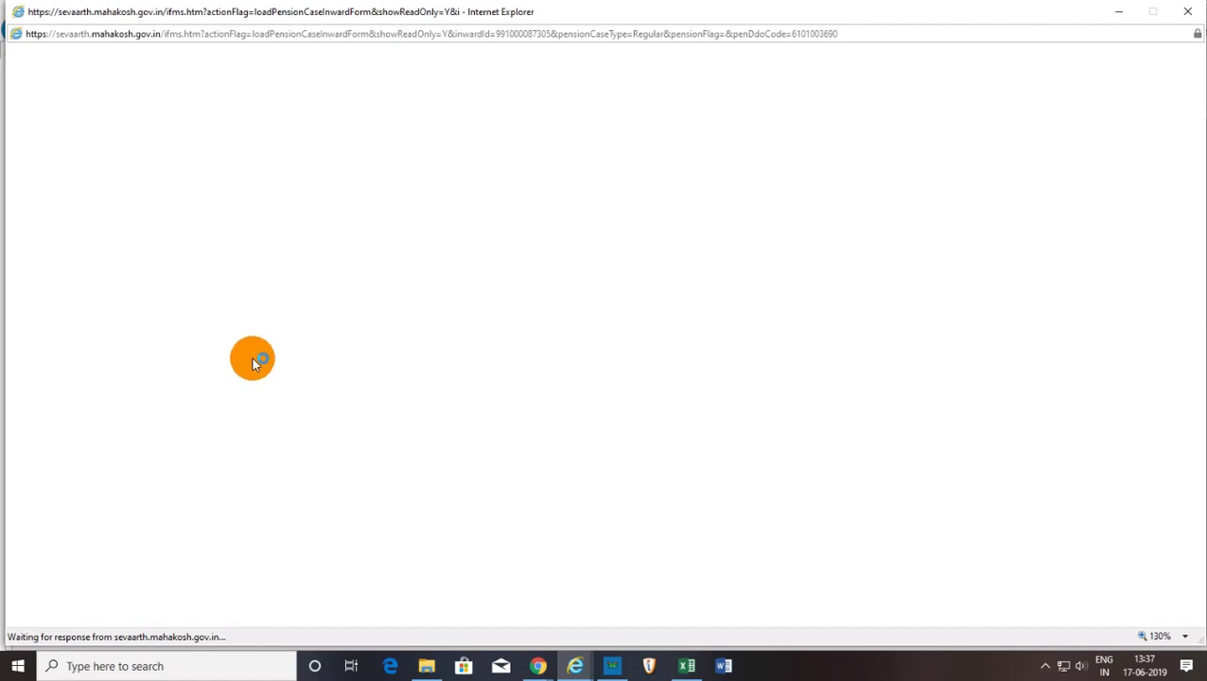
Close Chrome's pension case form window and return to the clerk's IFMS portal window.
click(538, 666)
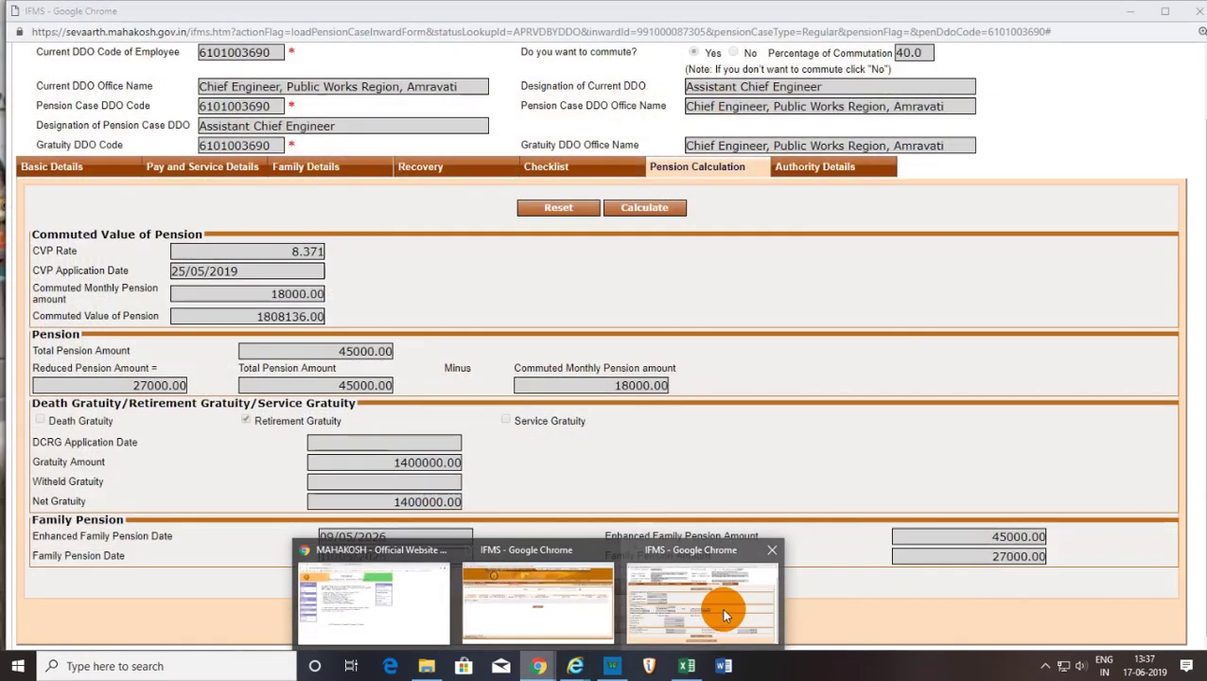
click(721, 607)
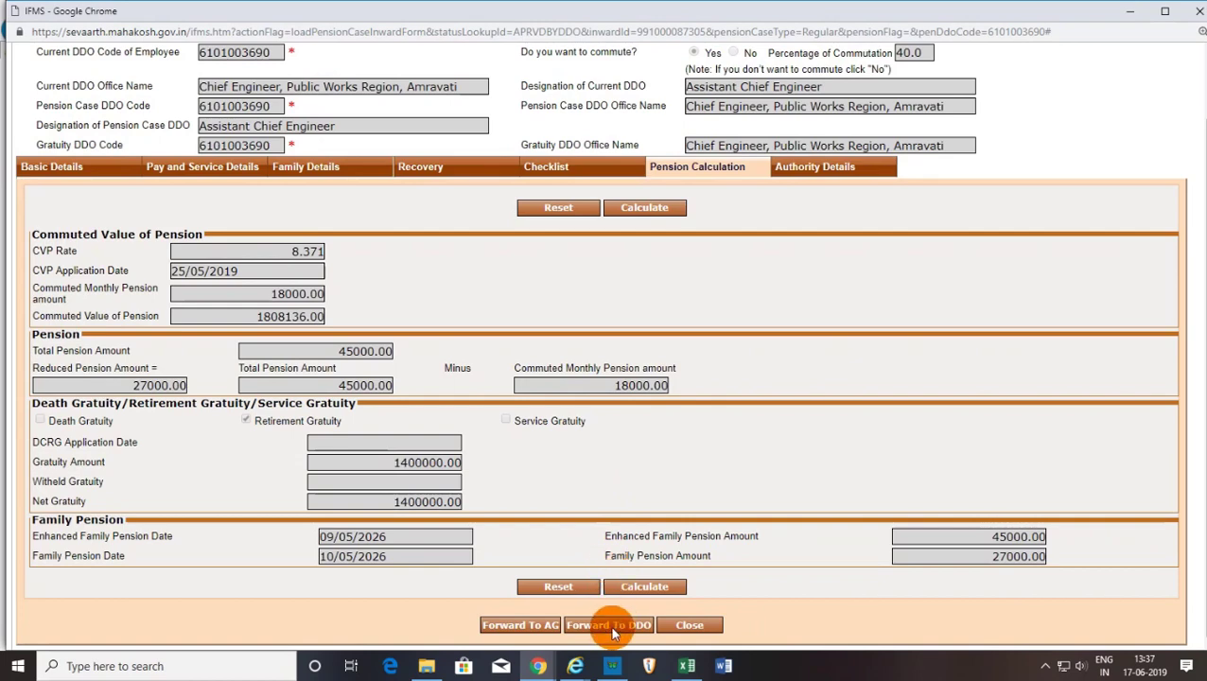
scroll(491, 433, up, 2)
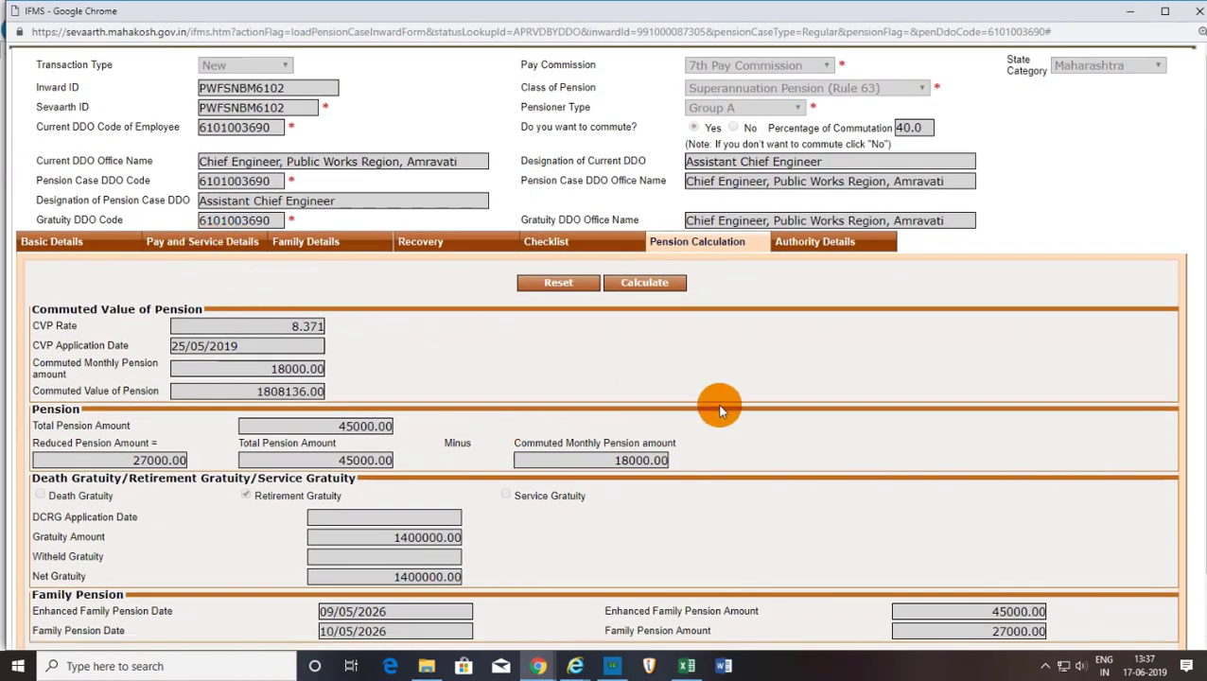
click(1199, 10)
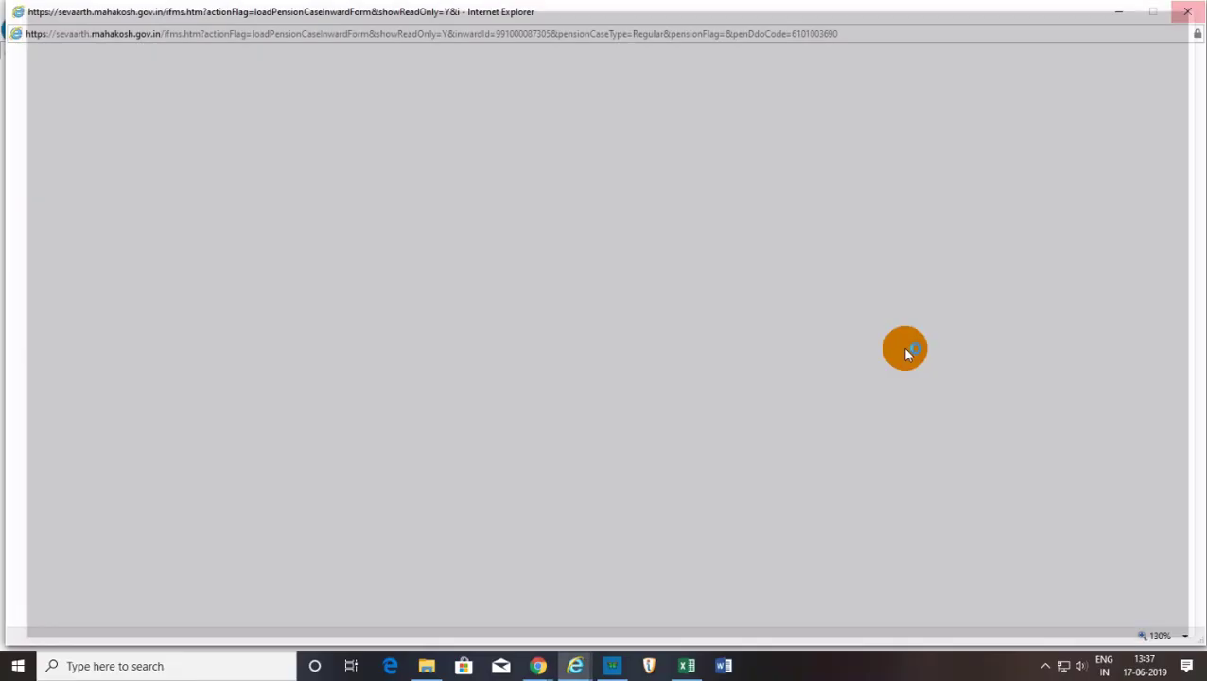
mouse_move(537, 662)
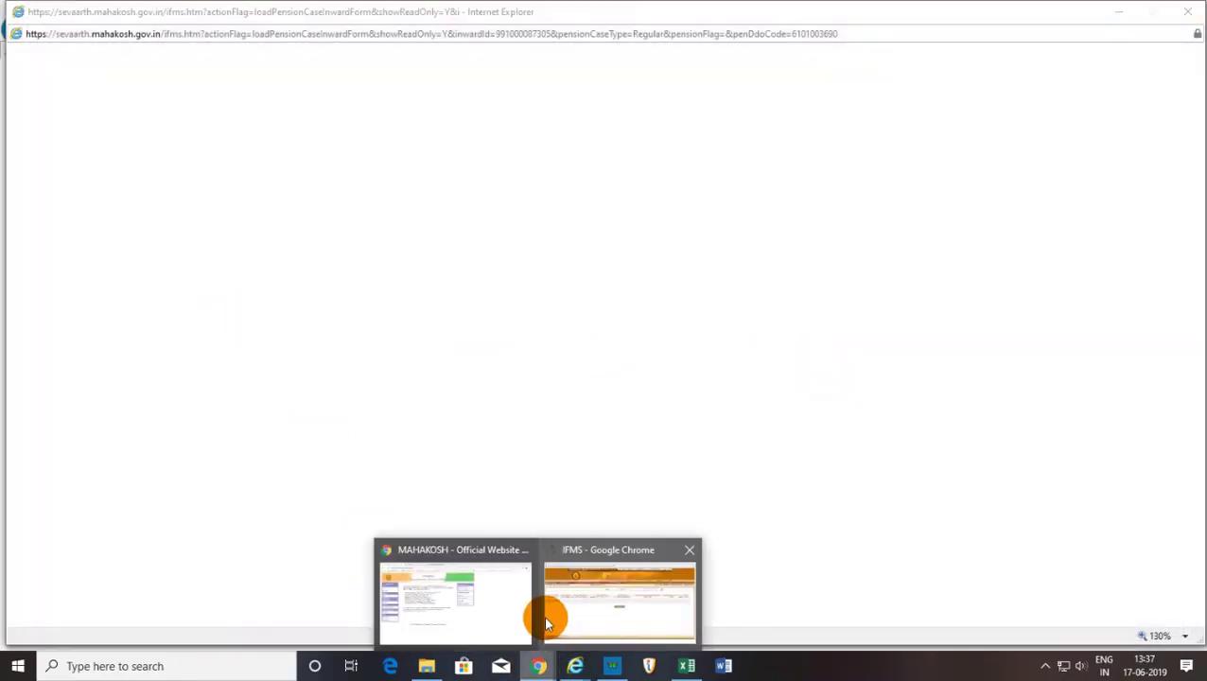
click(578, 600)
Browse the Worklist and Reports menus, then bring up the Internet Explorer window previews.
click(163, 159)
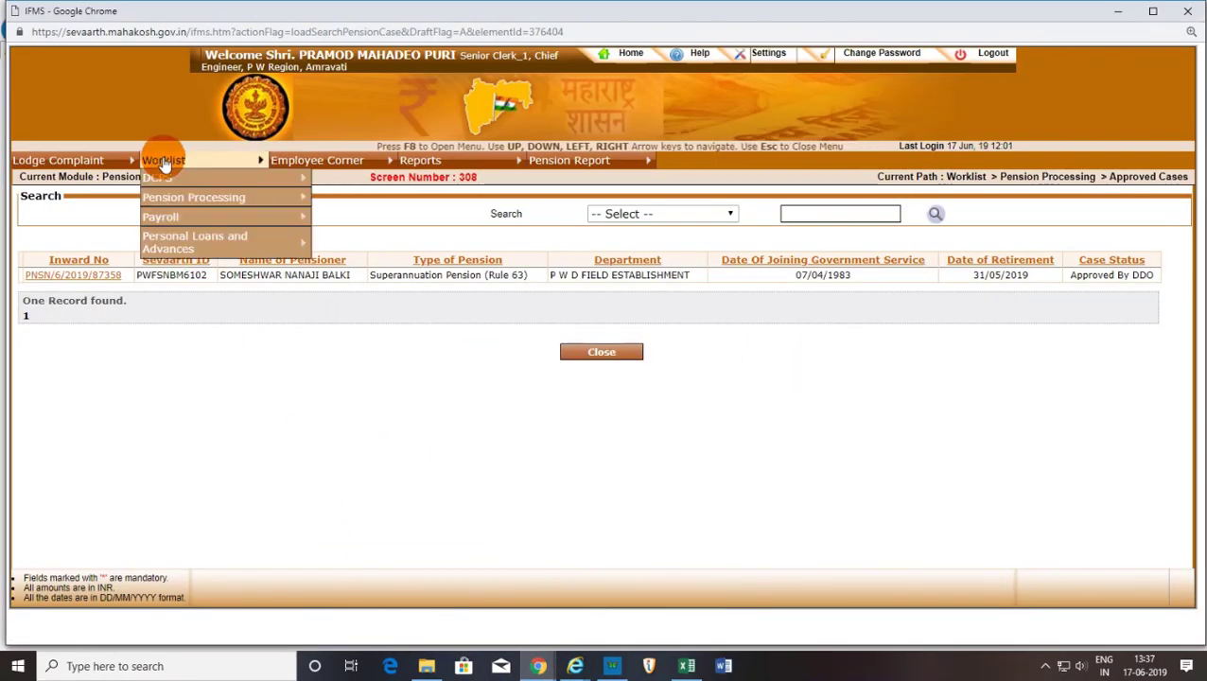
mouse_move(161, 218)
mouse_move(161, 197)
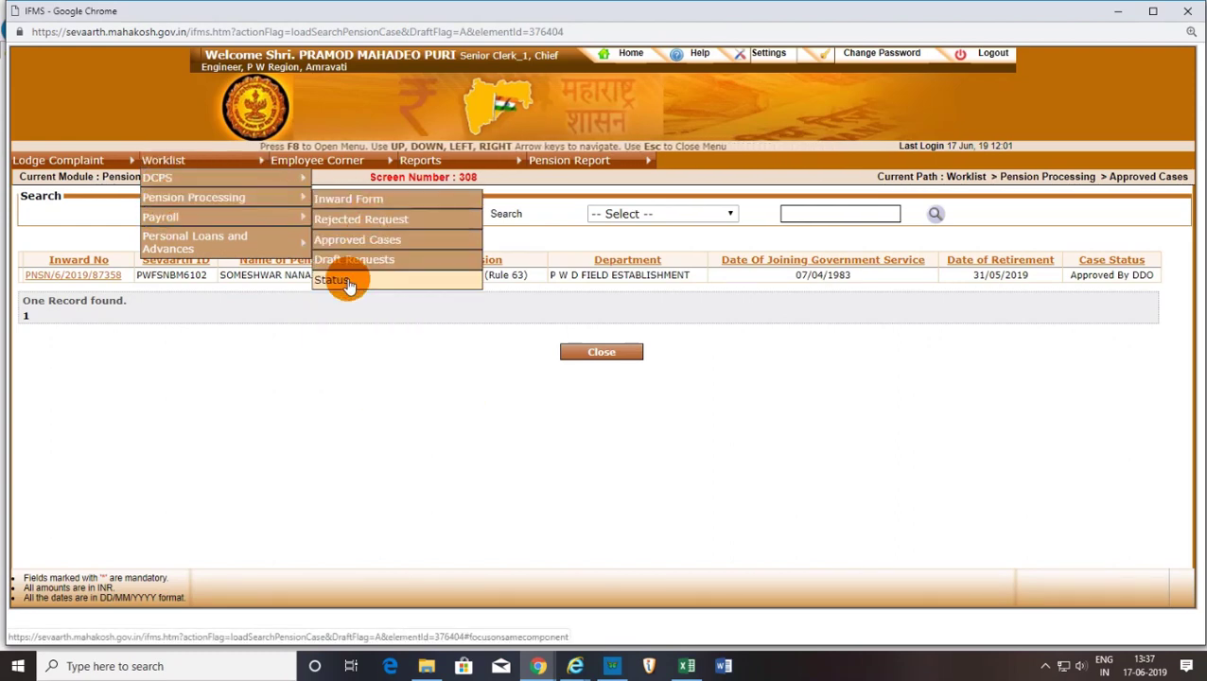
mouse_move(419, 165)
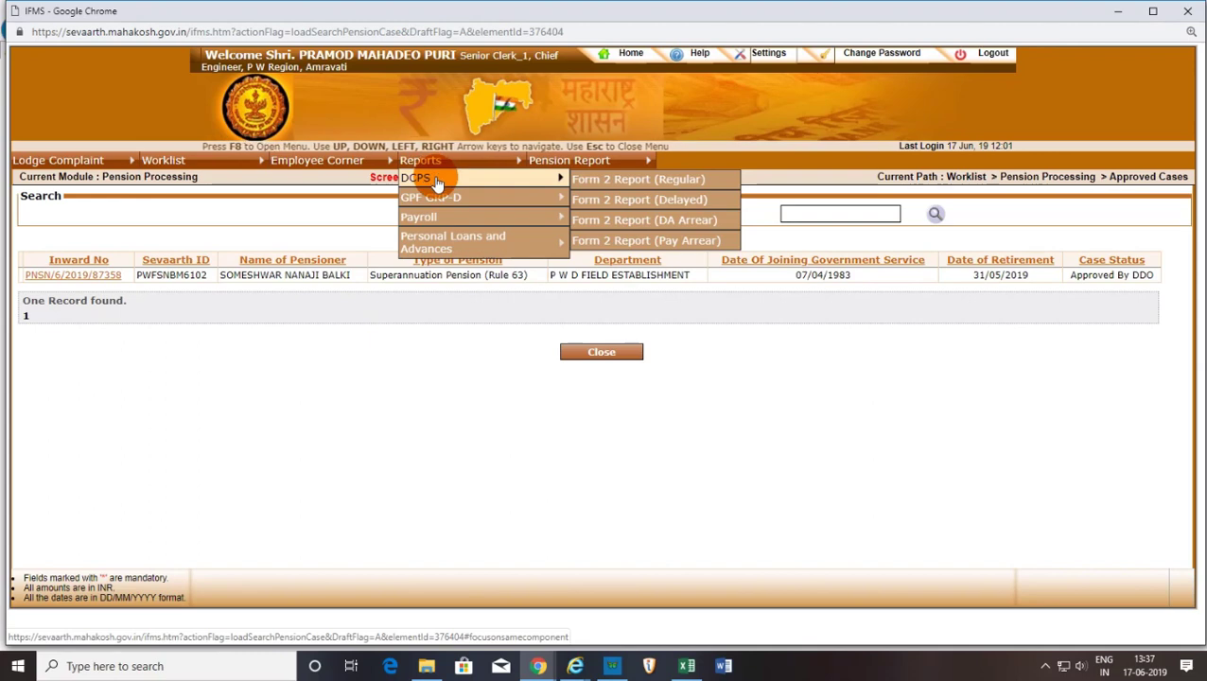
mouse_move(433, 227)
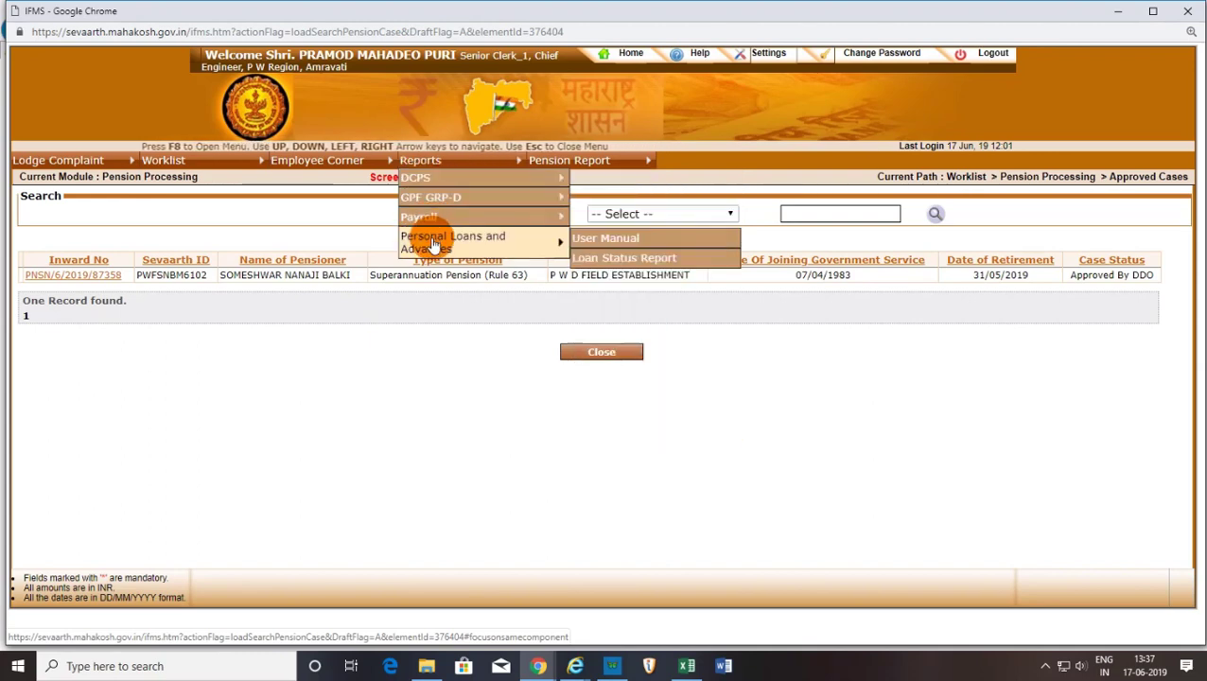
mouse_move(574, 162)
mouse_move(614, 180)
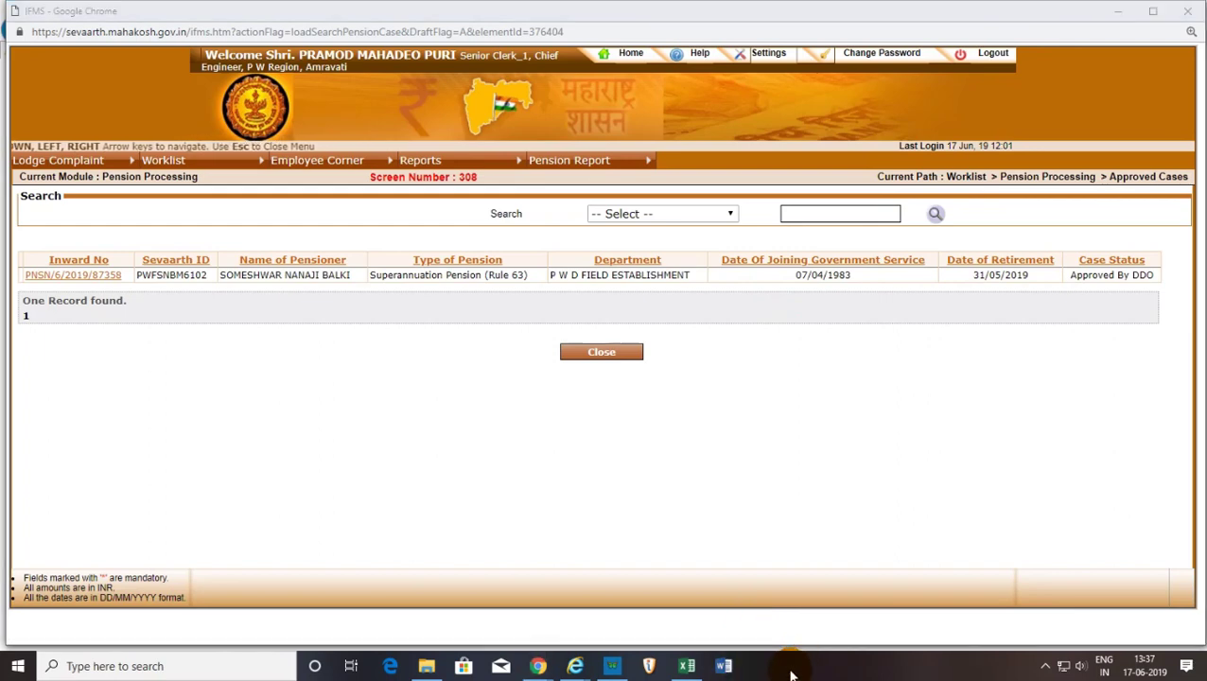
click(575, 664)
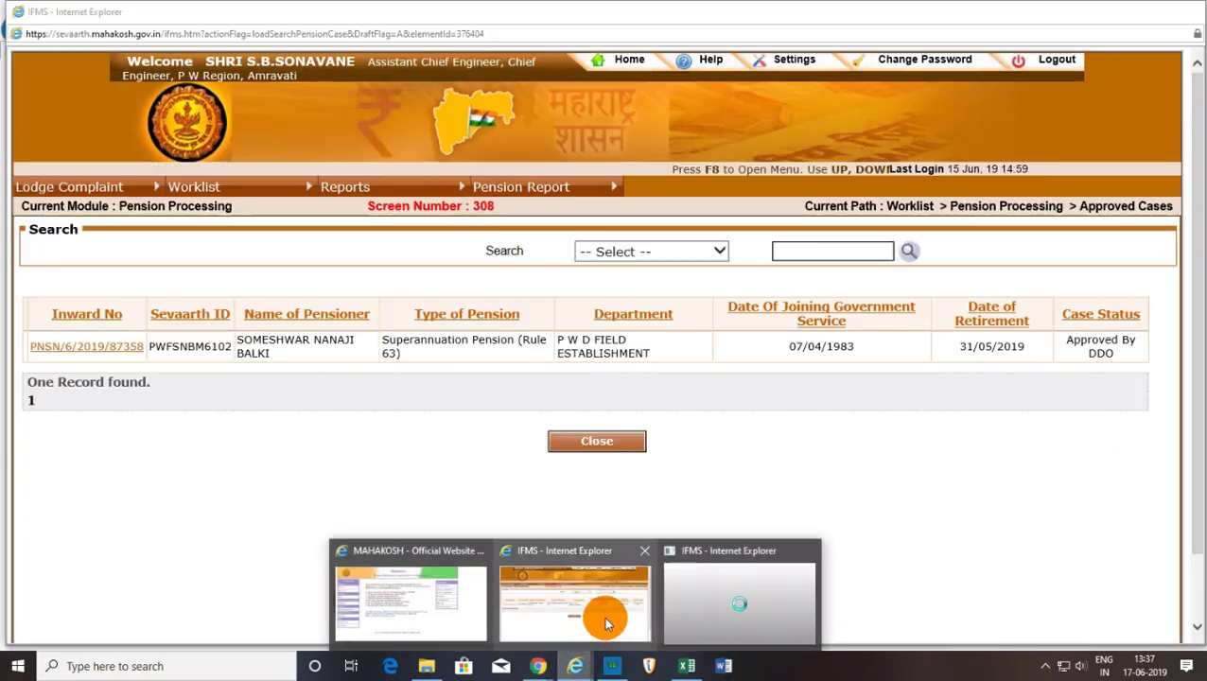
In the DDO's session, confirm the Rule 63 Superannuation case shows Approved By DDO, then return to Chrome.
click(596, 617)
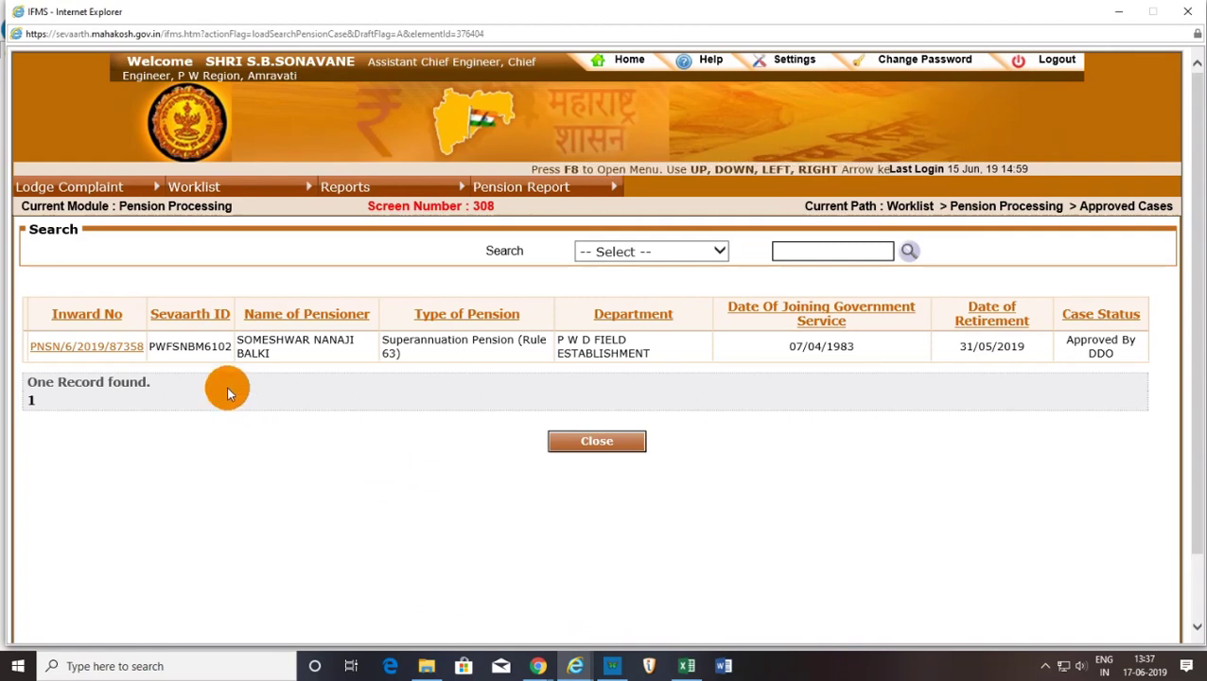
mouse_move(203, 188)
mouse_move(224, 258)
mouse_move(324, 232)
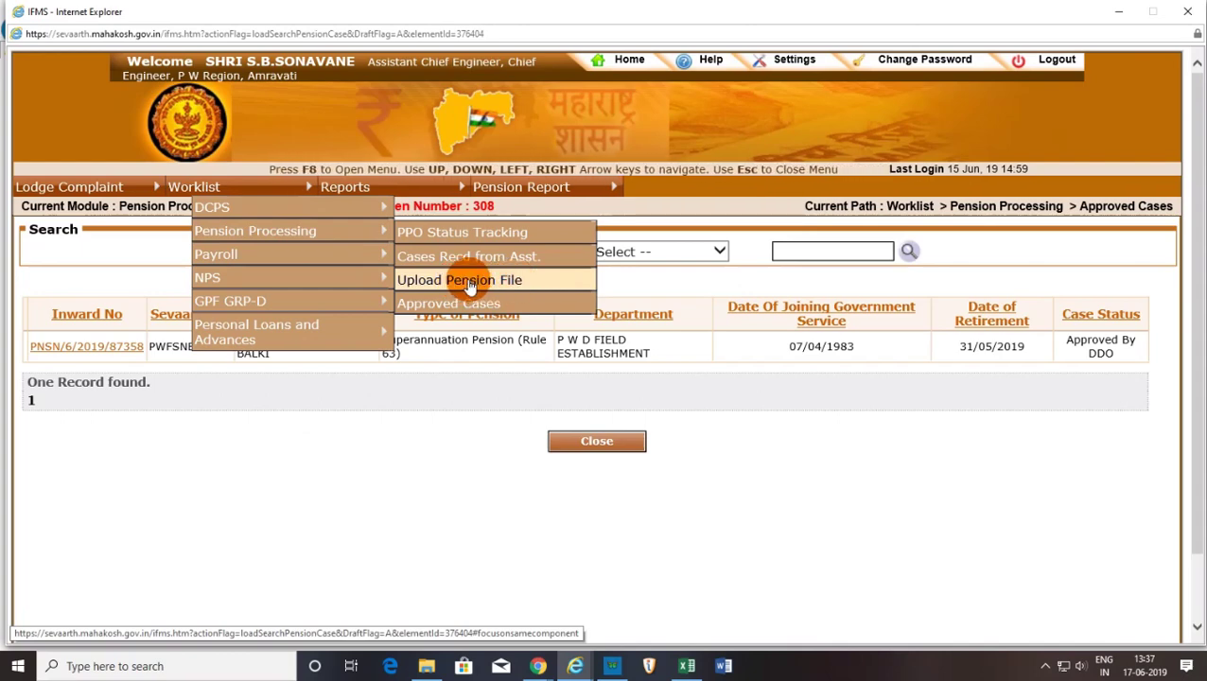
mouse_move(359, 187)
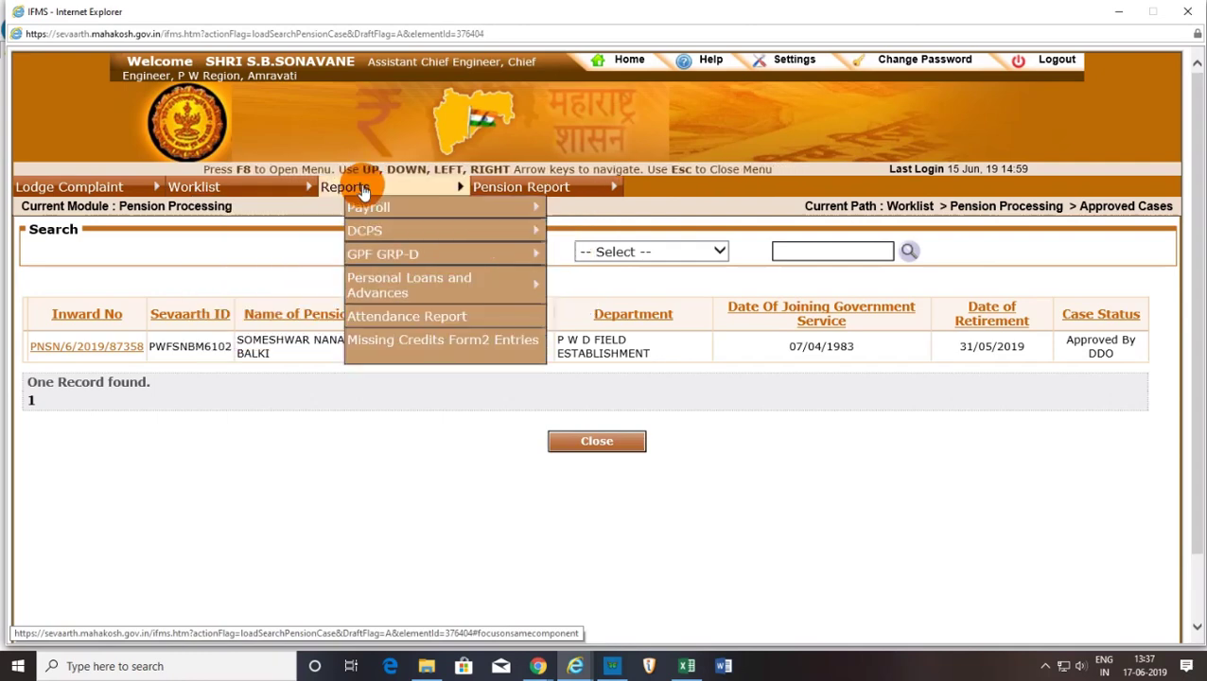
mouse_move(394, 263)
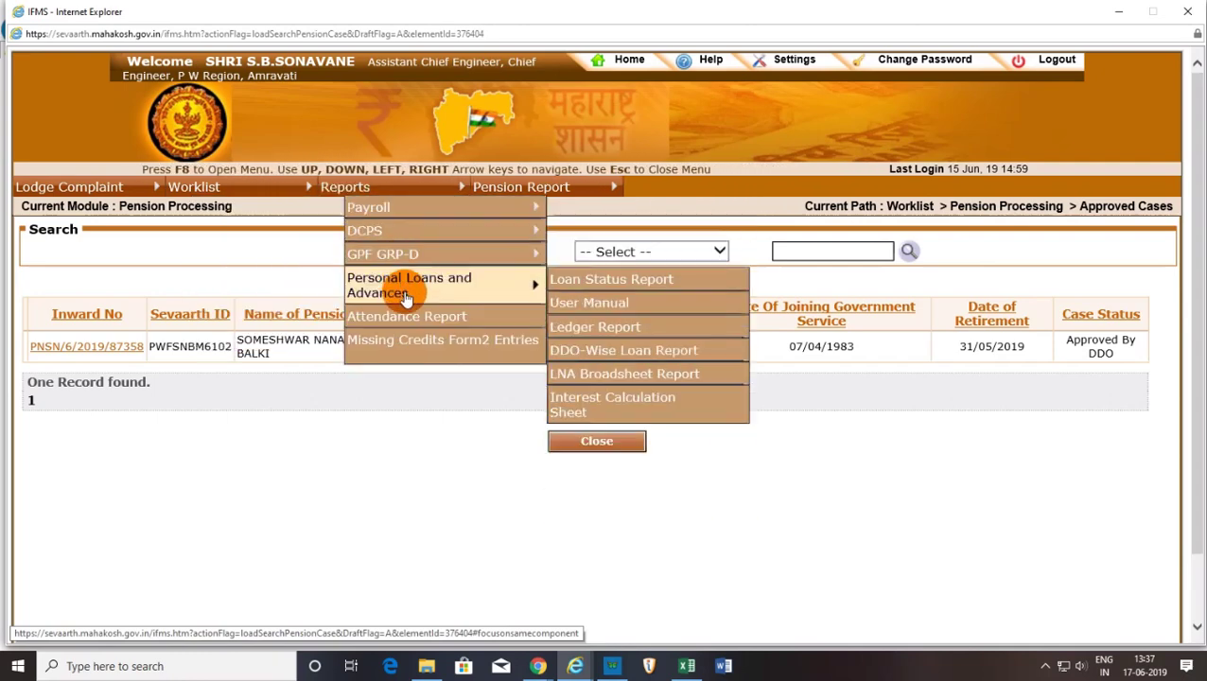
mouse_move(486, 194)
mouse_move(520, 204)
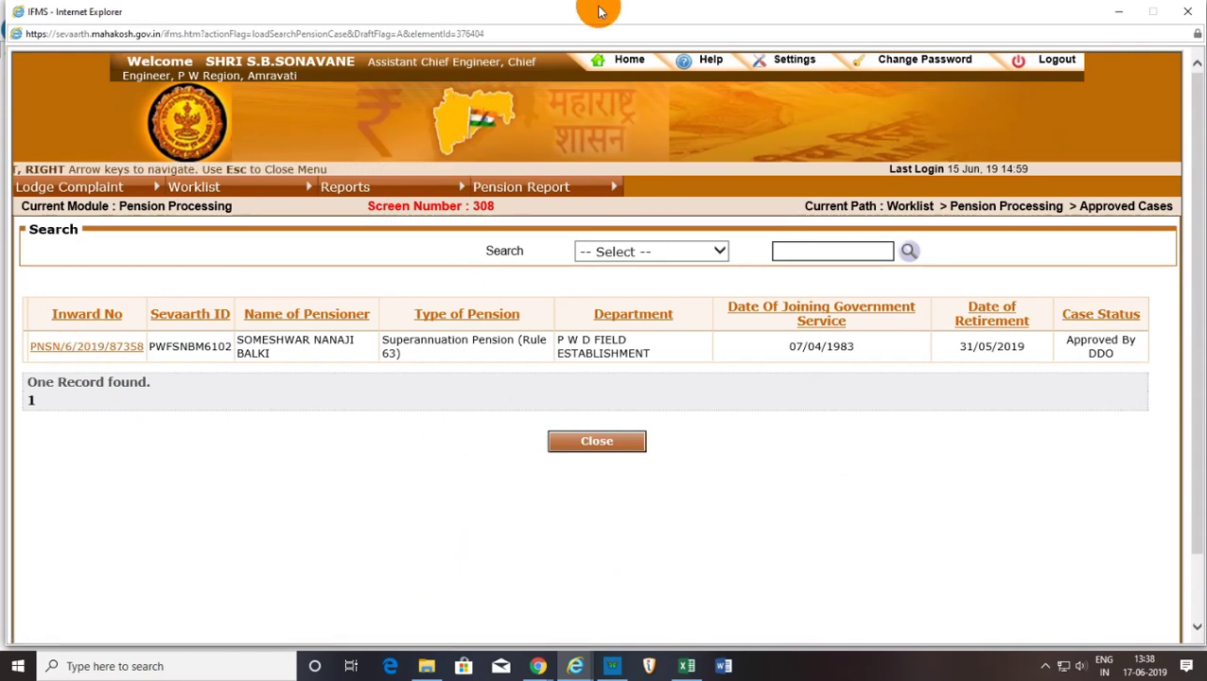
mouse_move(671, 15)
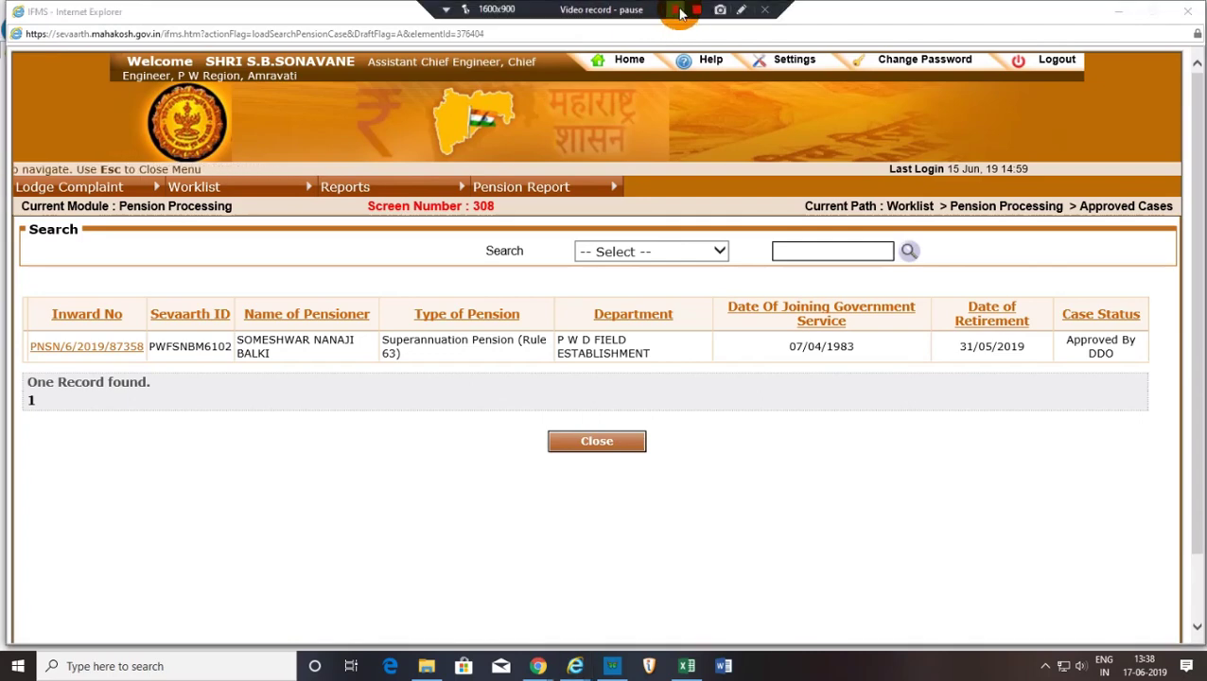
click(681, 12)
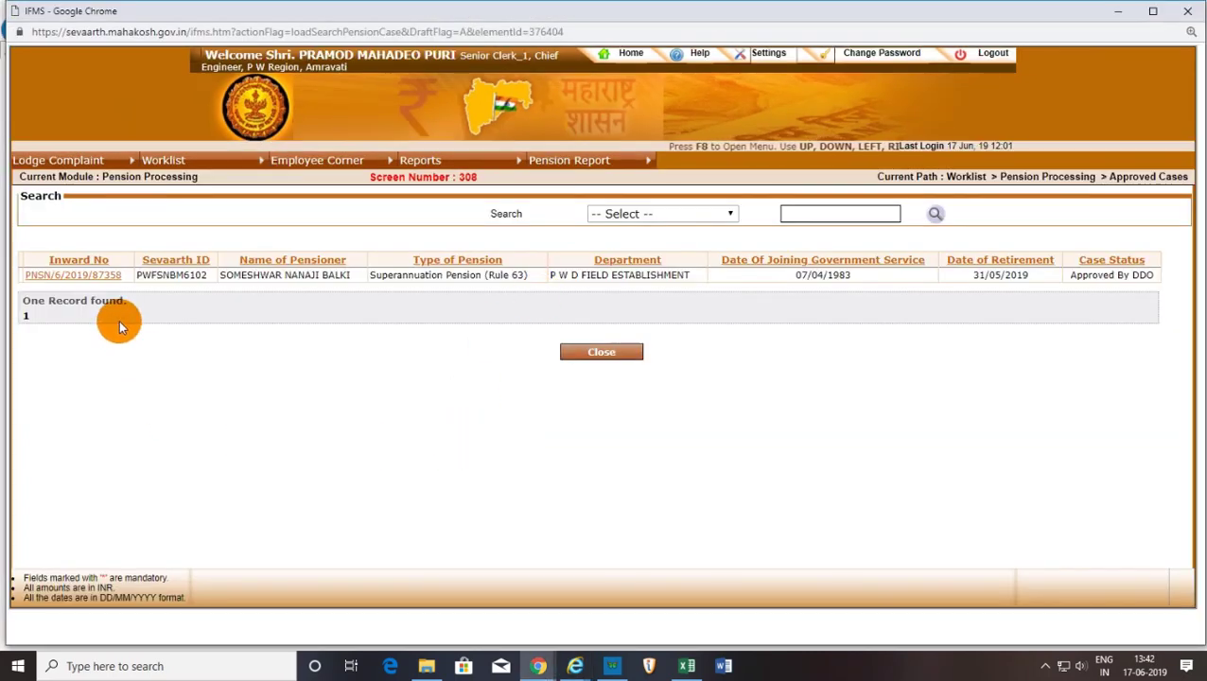
Find the pensioner by Sevaarth ID on the Pension Case Form page and prepare the pension case.
mouse_move(166, 161)
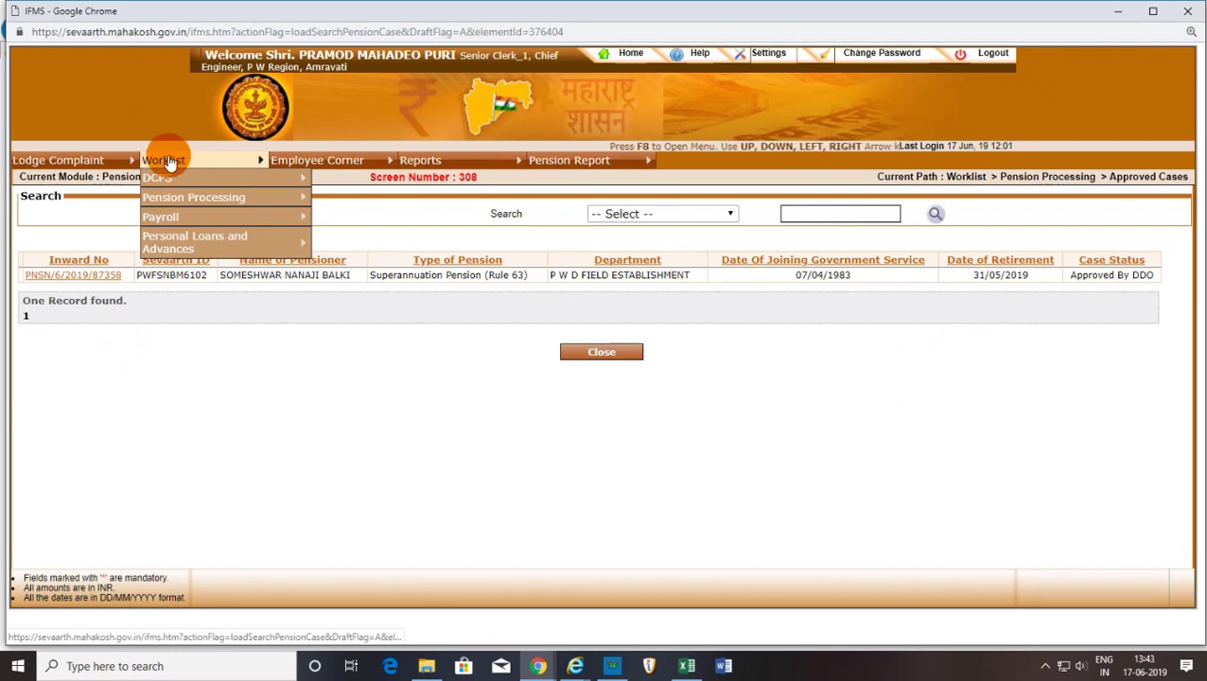
mouse_move(586, 182)
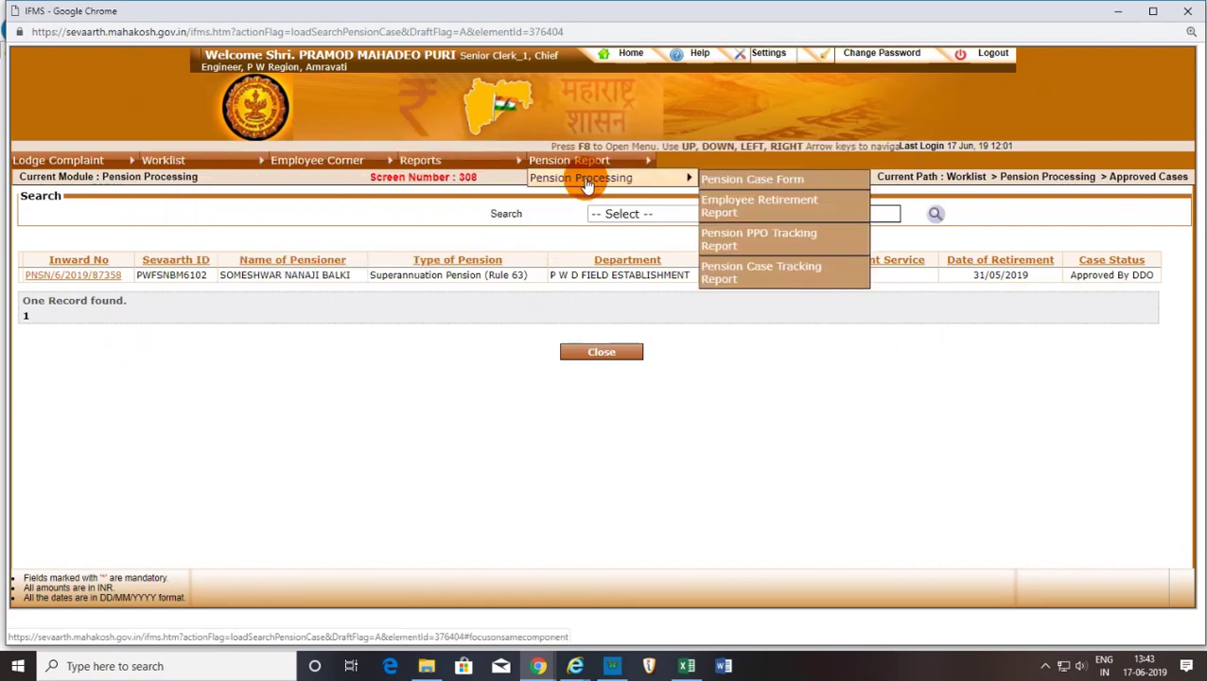
click(762, 178)
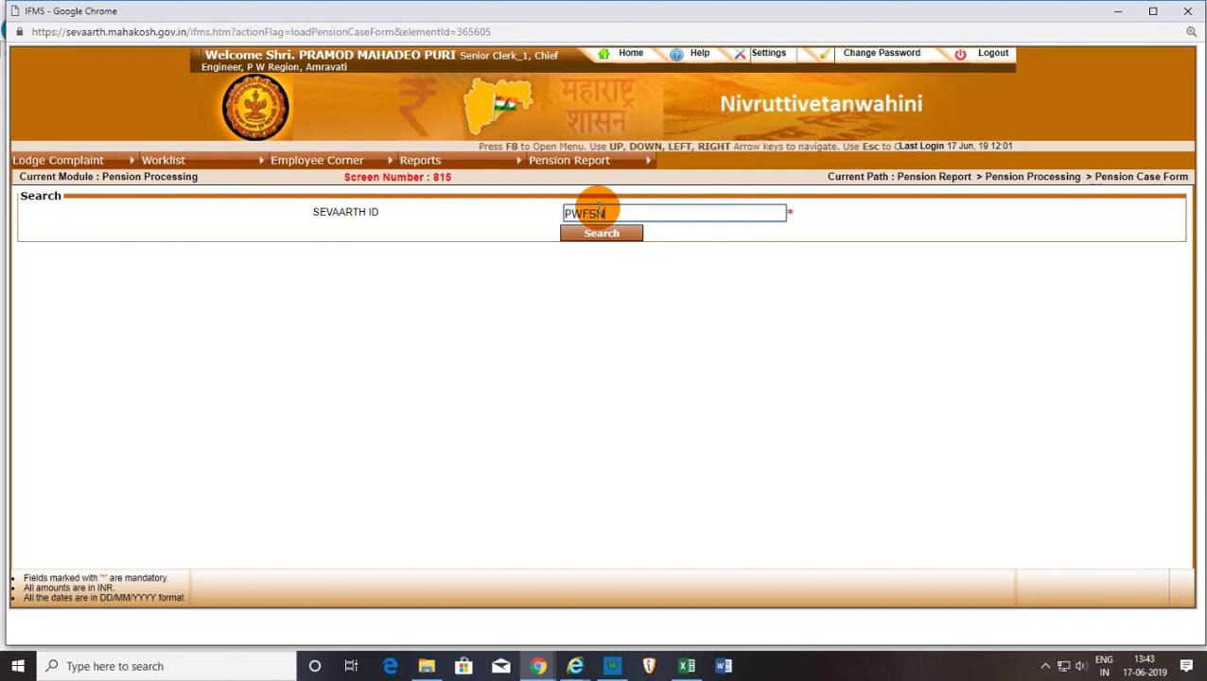
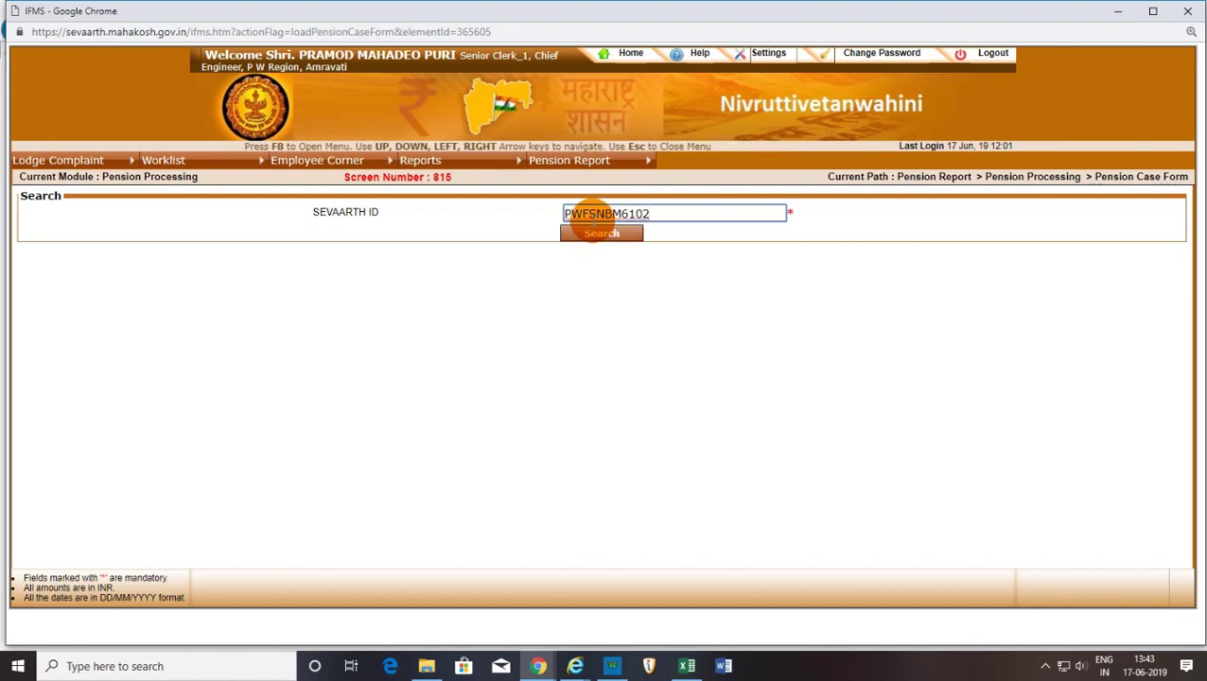
click(612, 231)
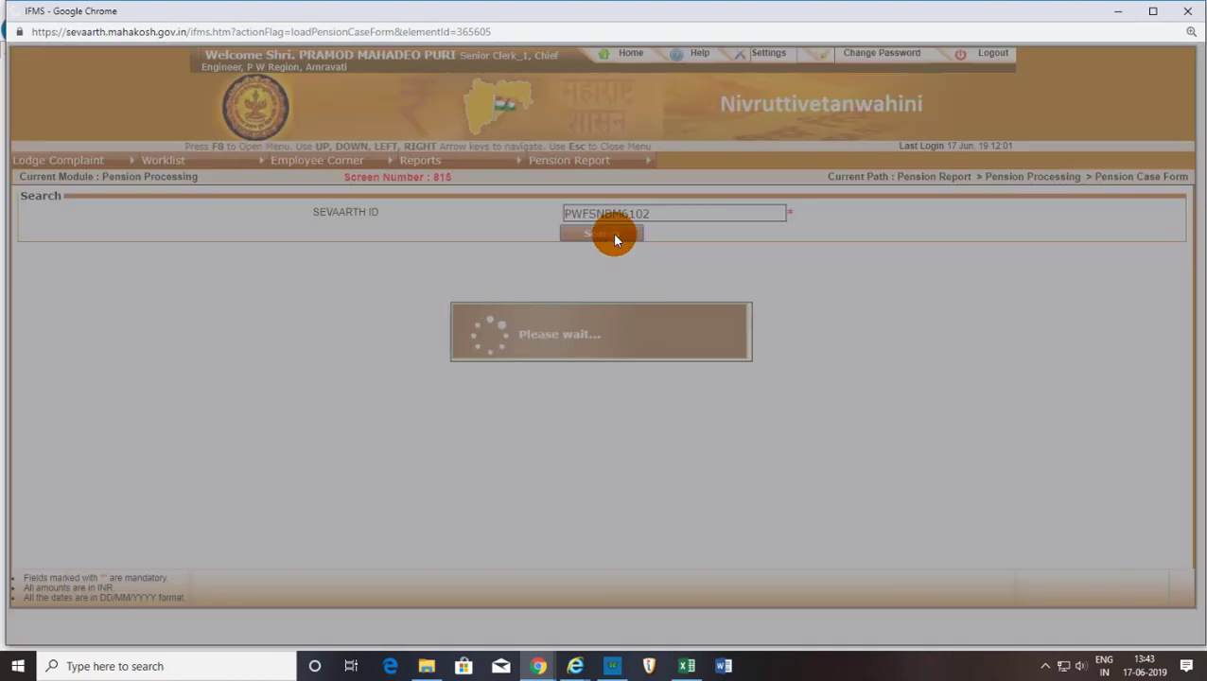
click(596, 312)
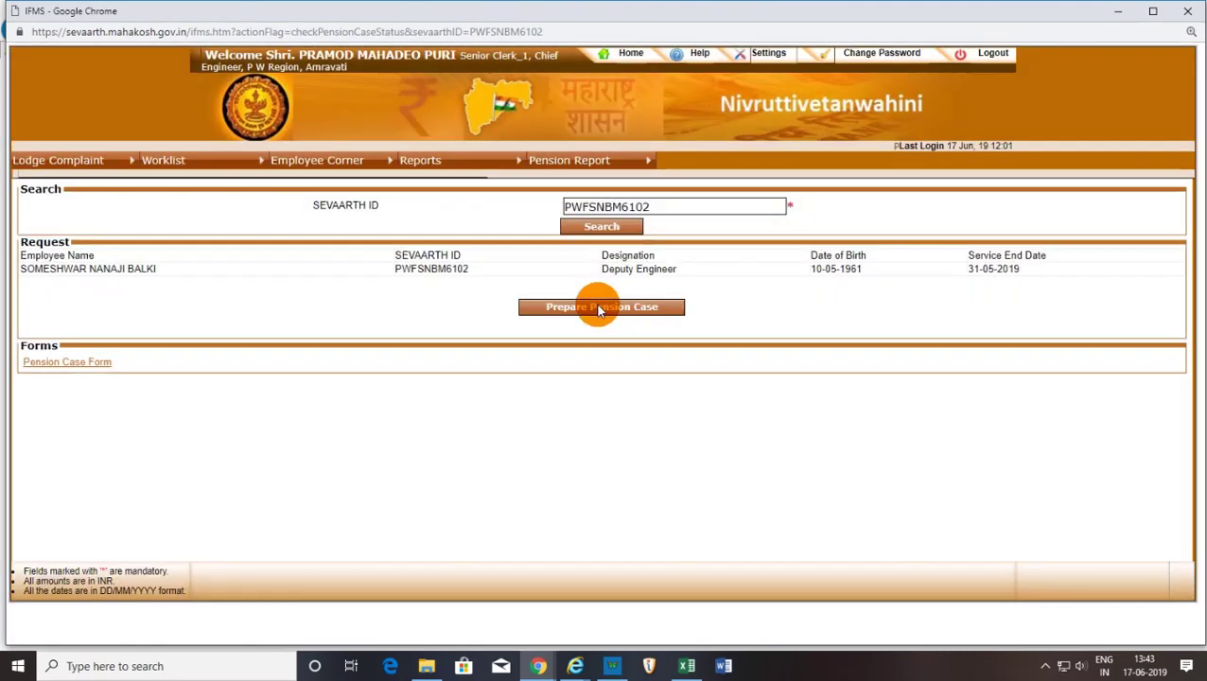
Generate the pension case form letter to the Audit Officer and print it on the HP LaserJet M1005.
click(79, 362)
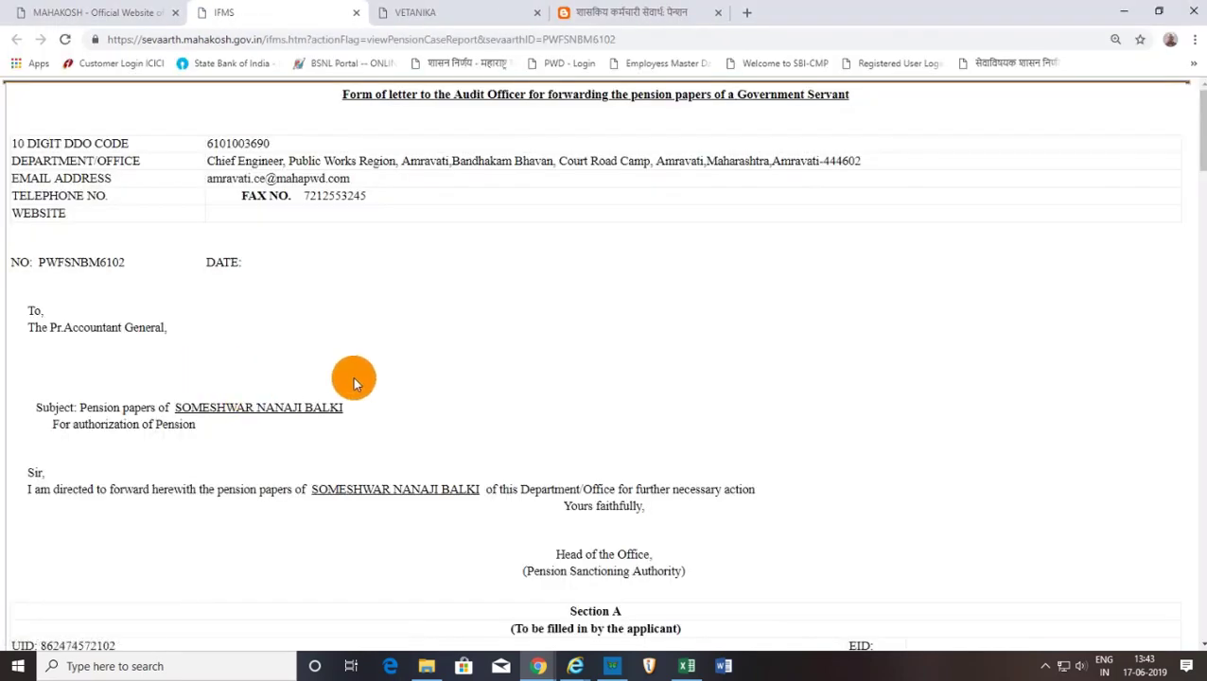
scroll(425, 369, down, 15)
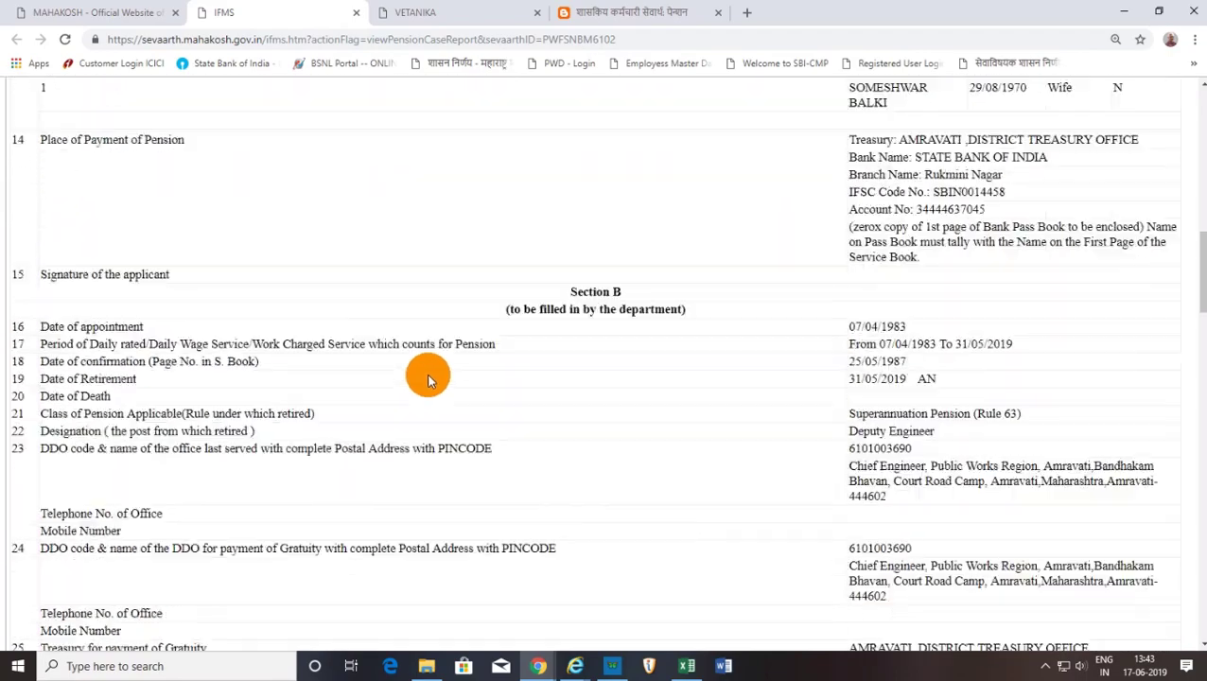
scroll(427, 378, down, 20)
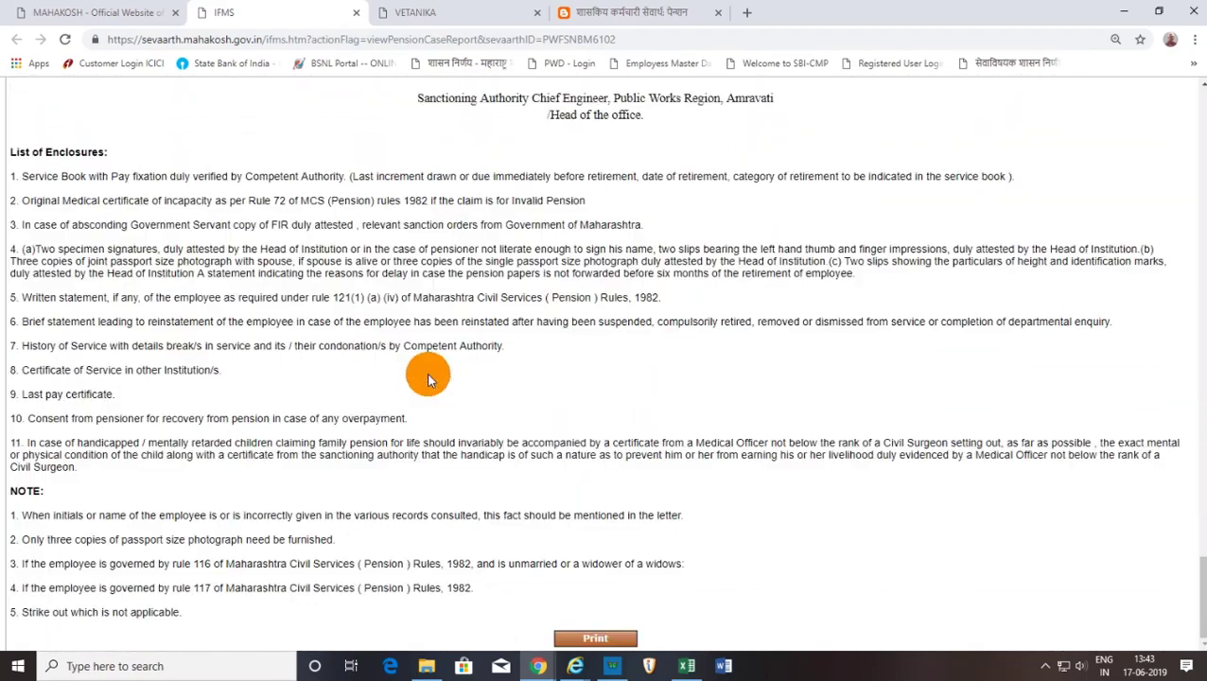
click(606, 636)
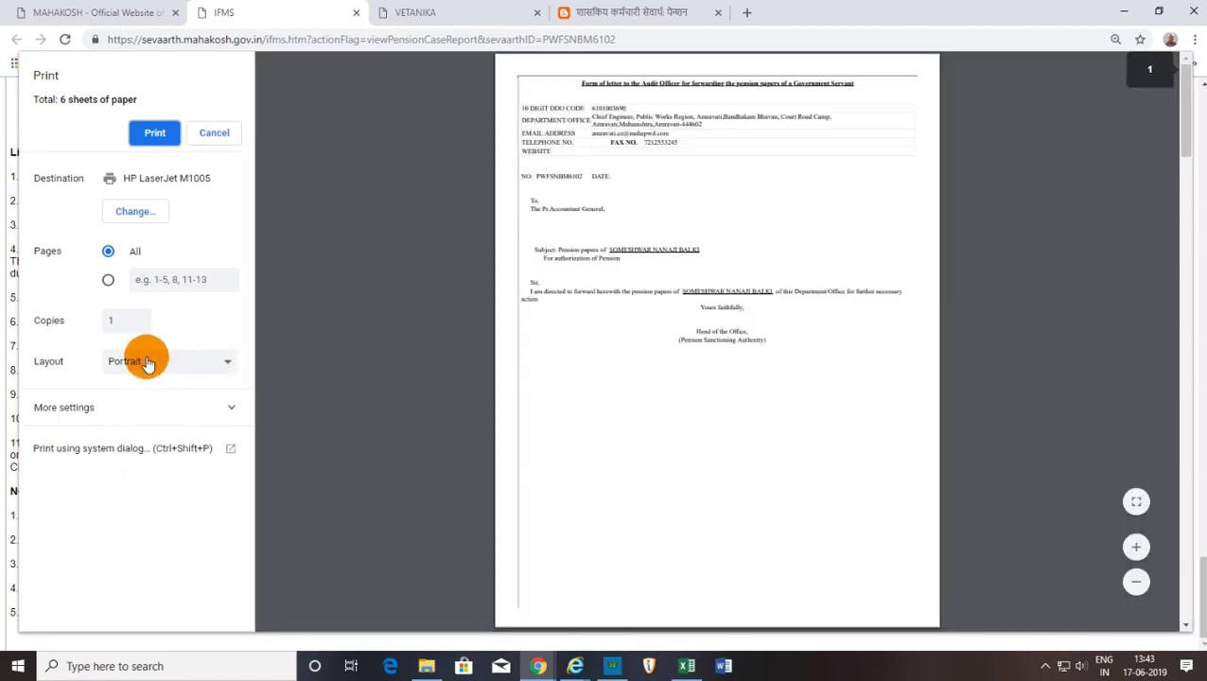
click(156, 133)
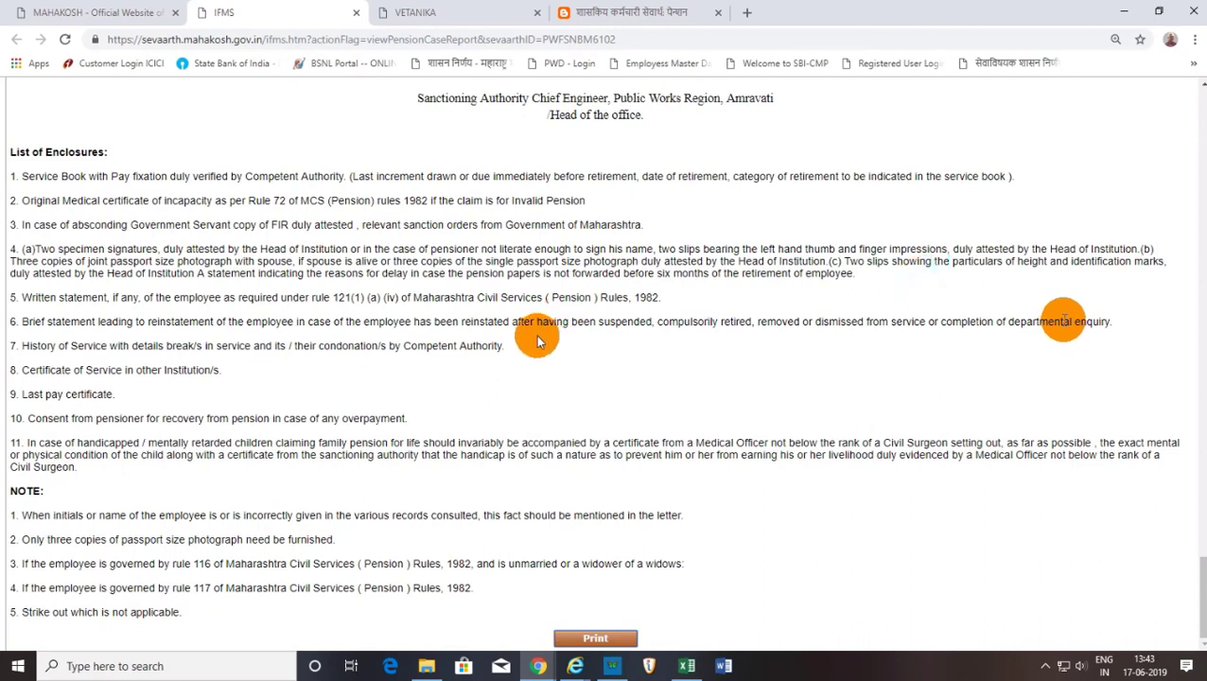
scroll(548, 383, up, 15)
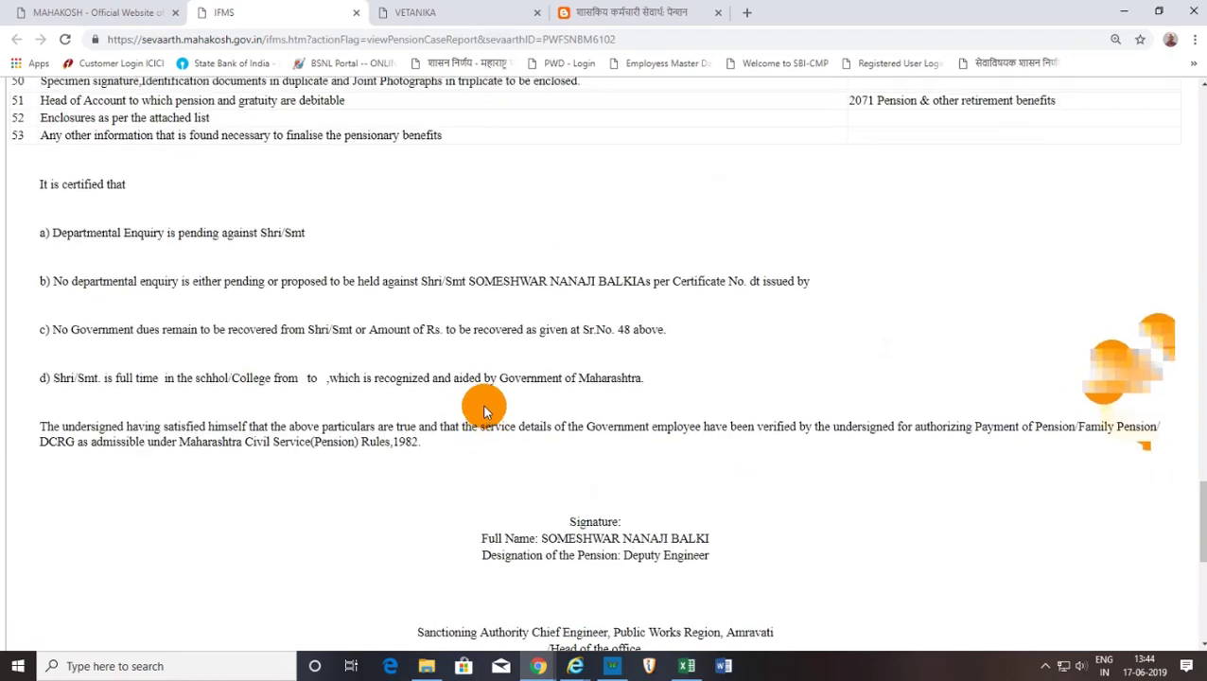
scroll(484, 409, up, 15)
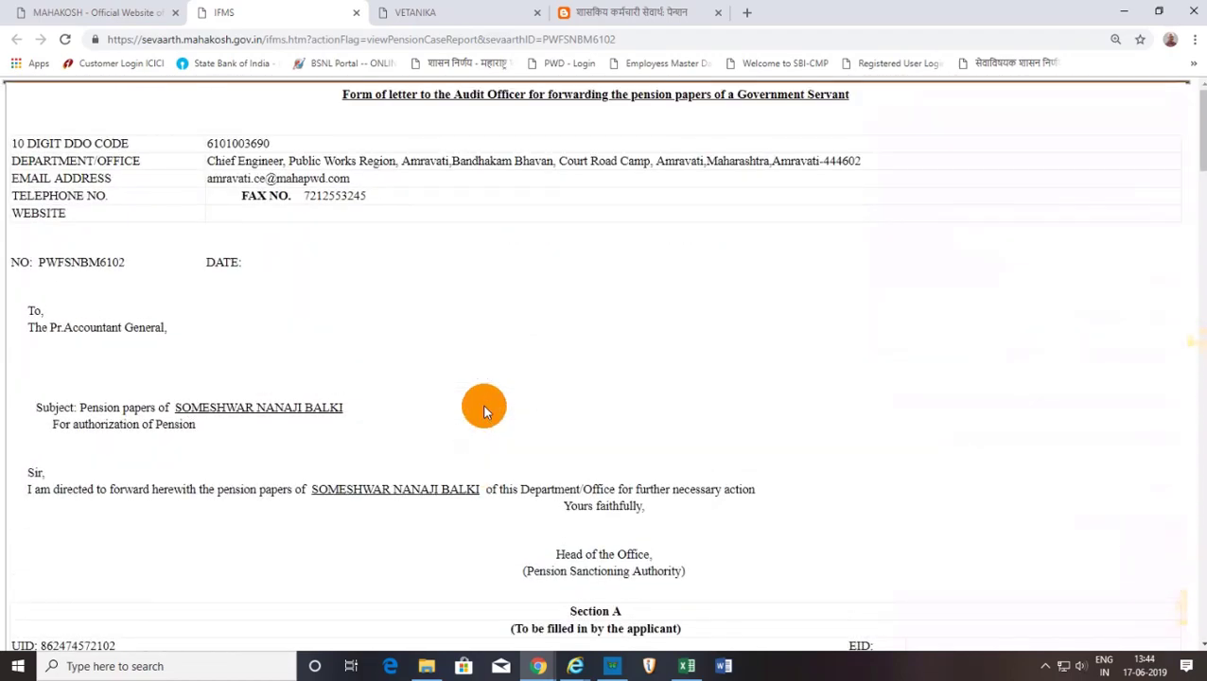
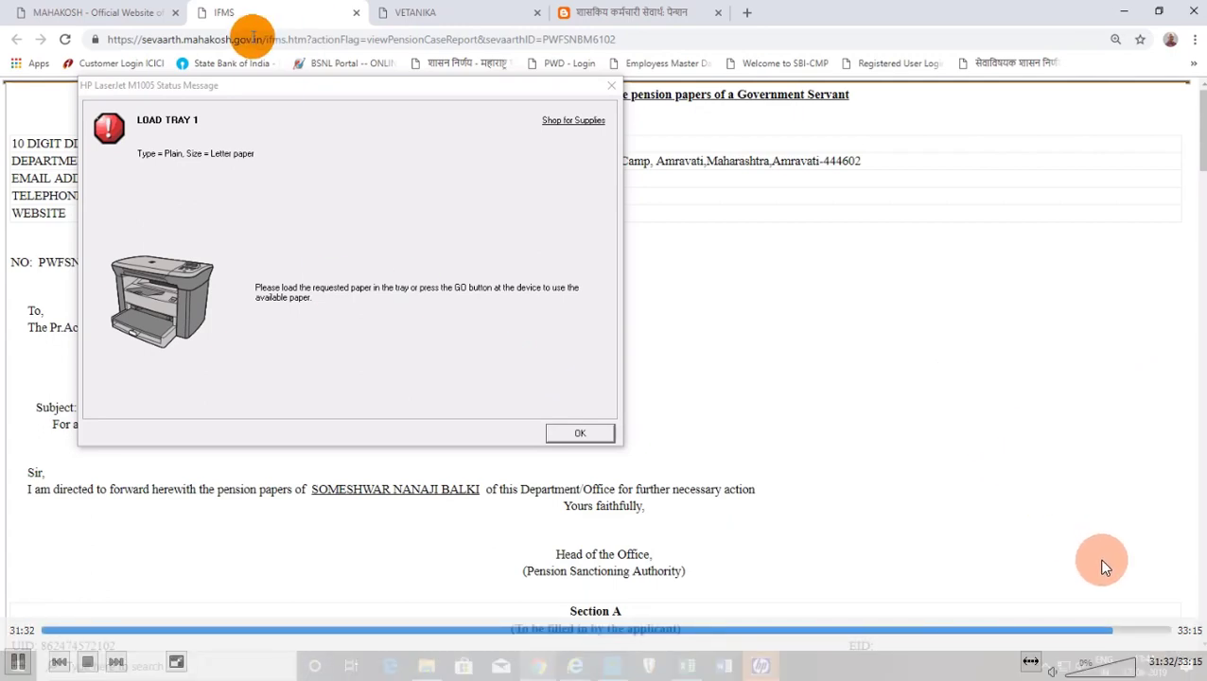
Open the Pension Processing Approved Cases list, which now shows no records.
click(1122, 628)
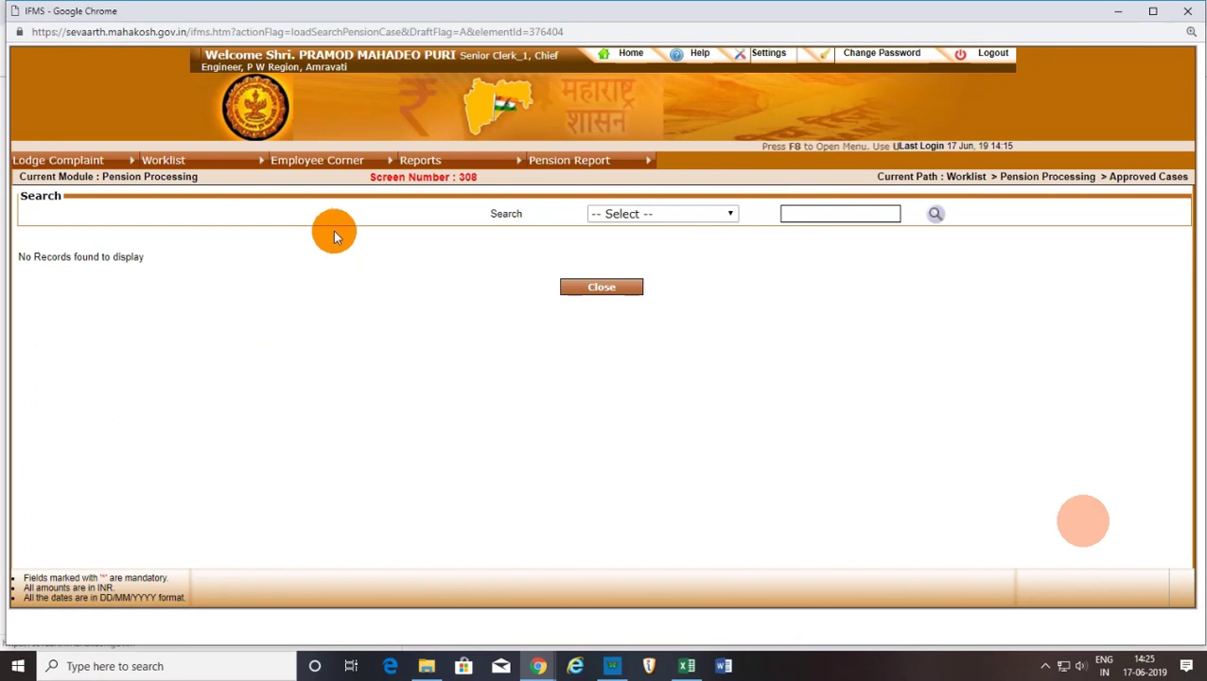
Navigate to the Pension Case Form search page under Pension Processing.
mouse_move(175, 161)
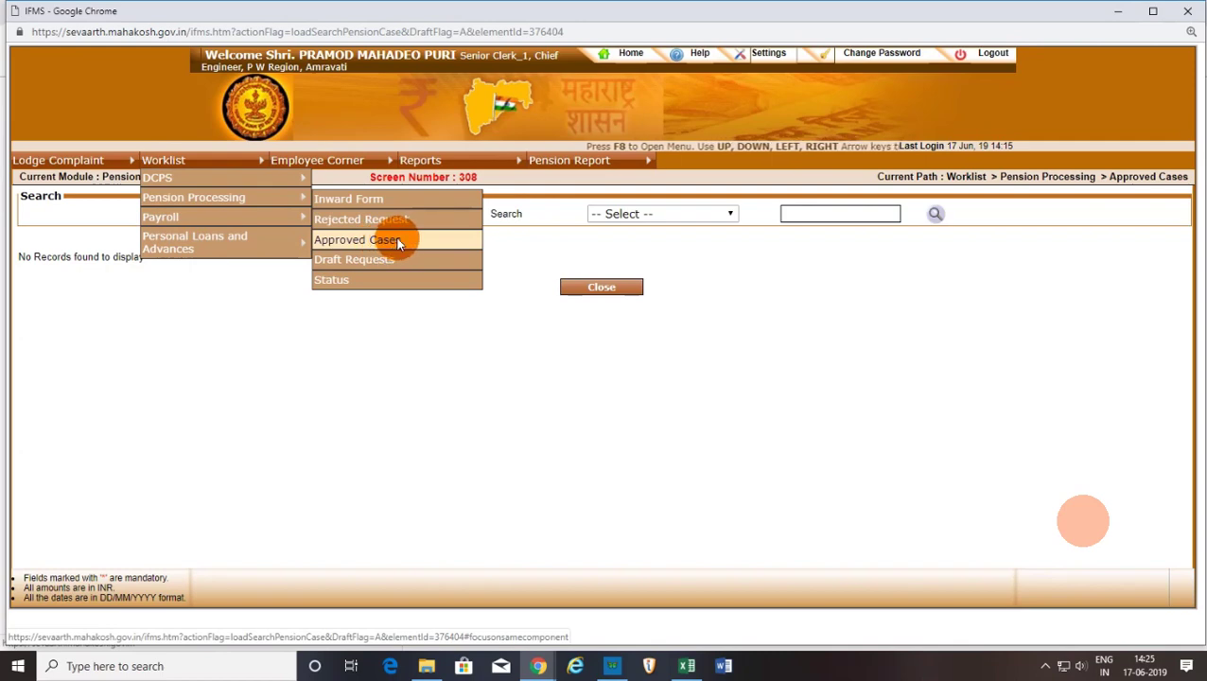
click(395, 236)
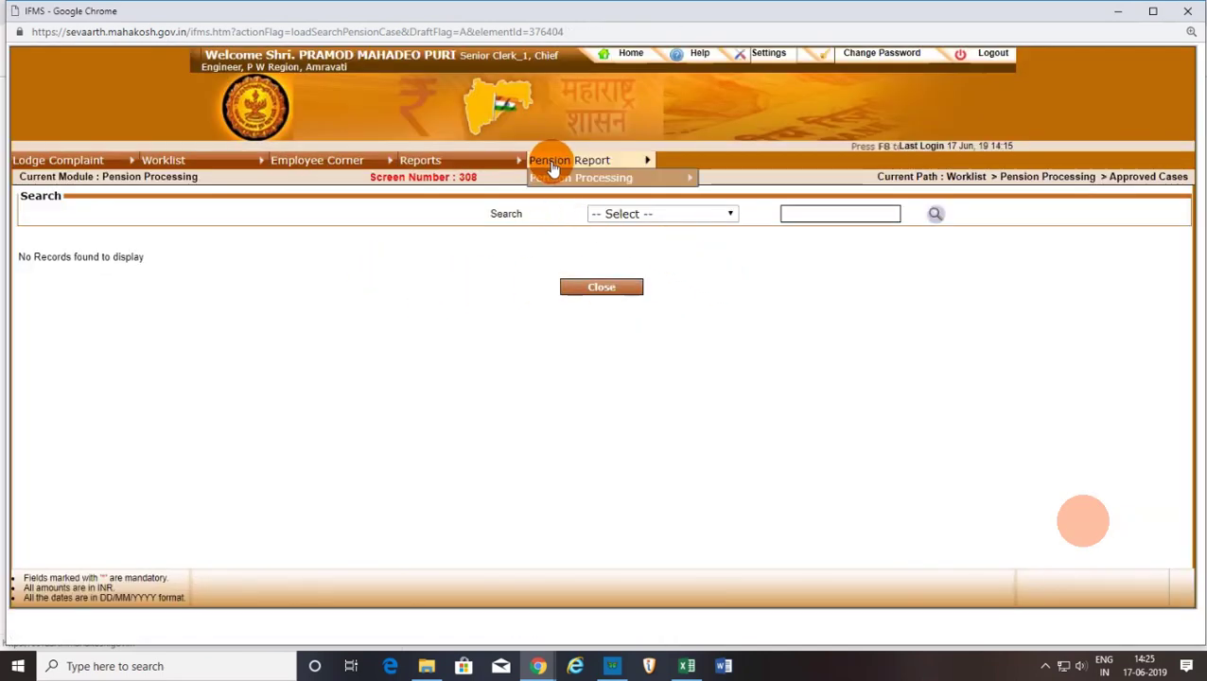
mouse_move(574, 182)
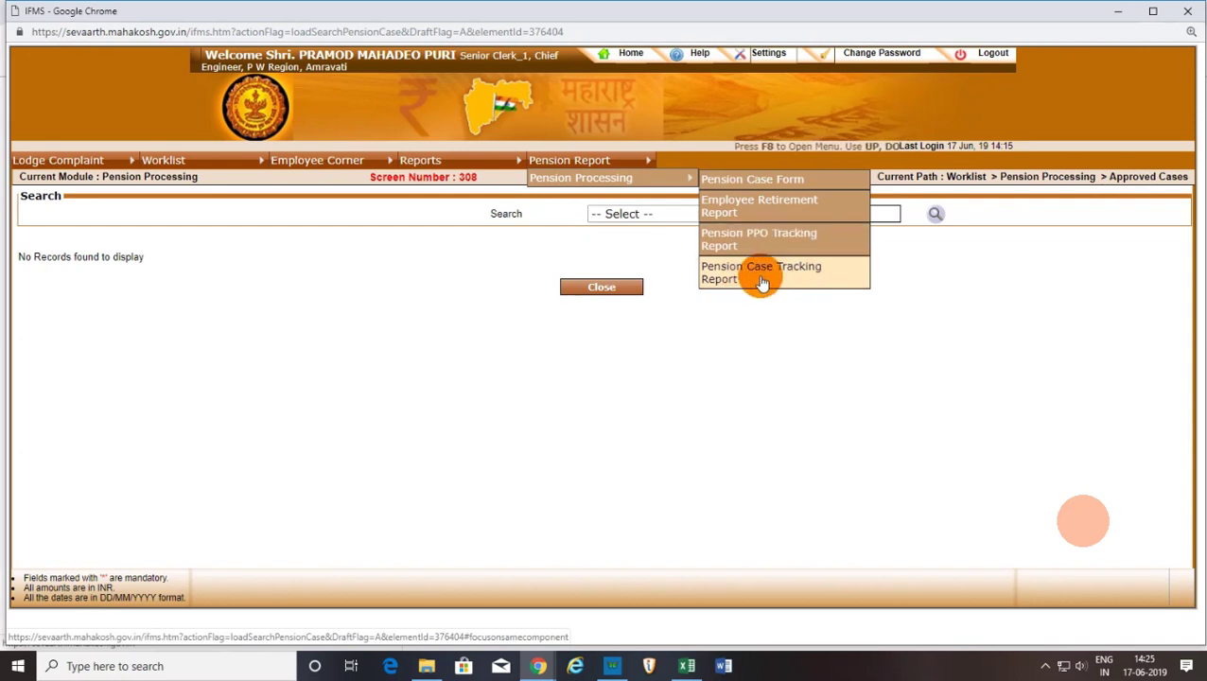
click(778, 182)
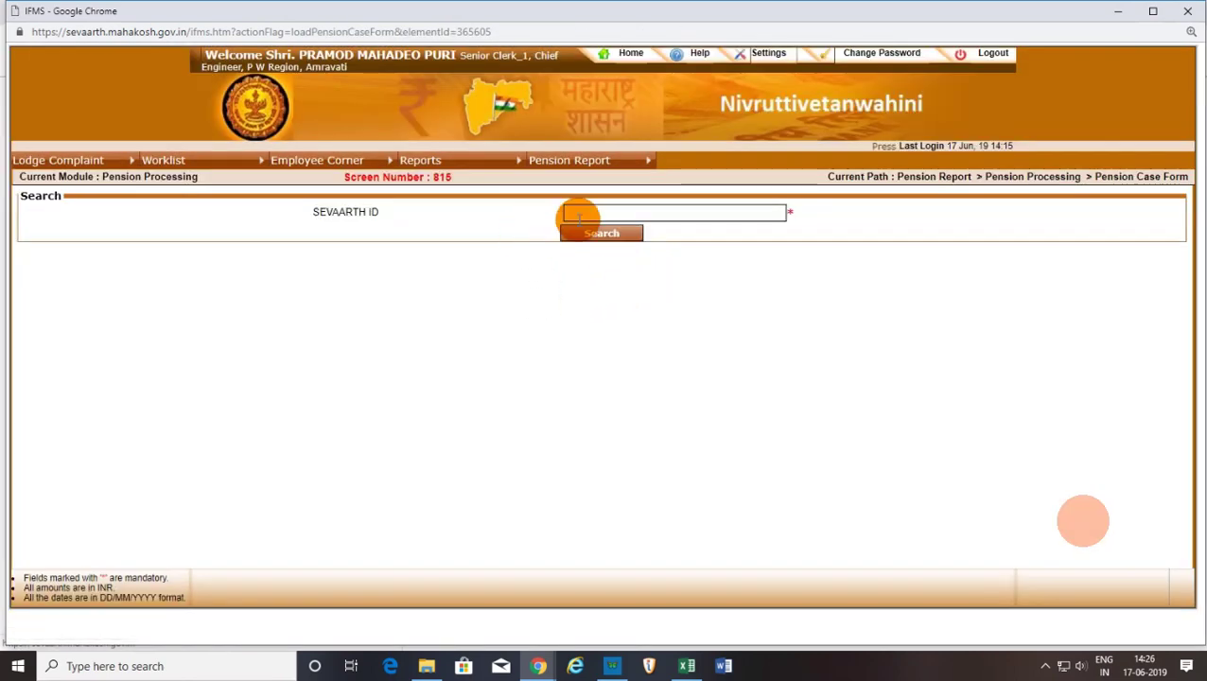
Search for the employee by SEVAARTH ID and prepare the pension case.
click(584, 214)
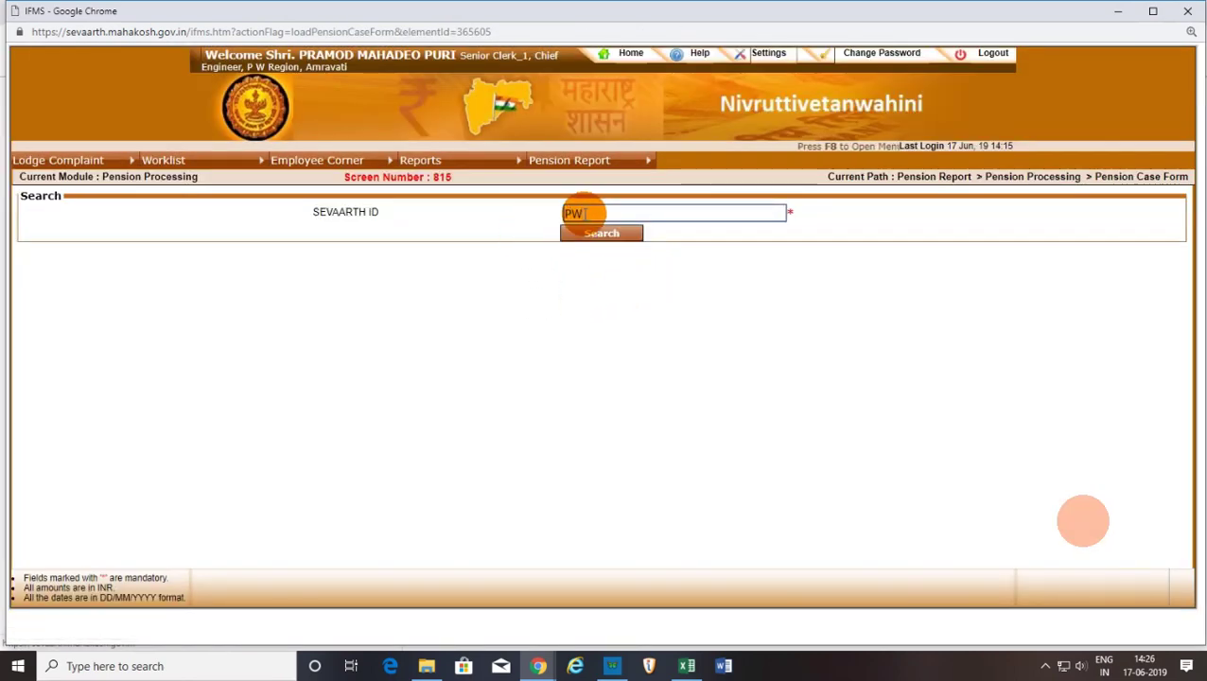
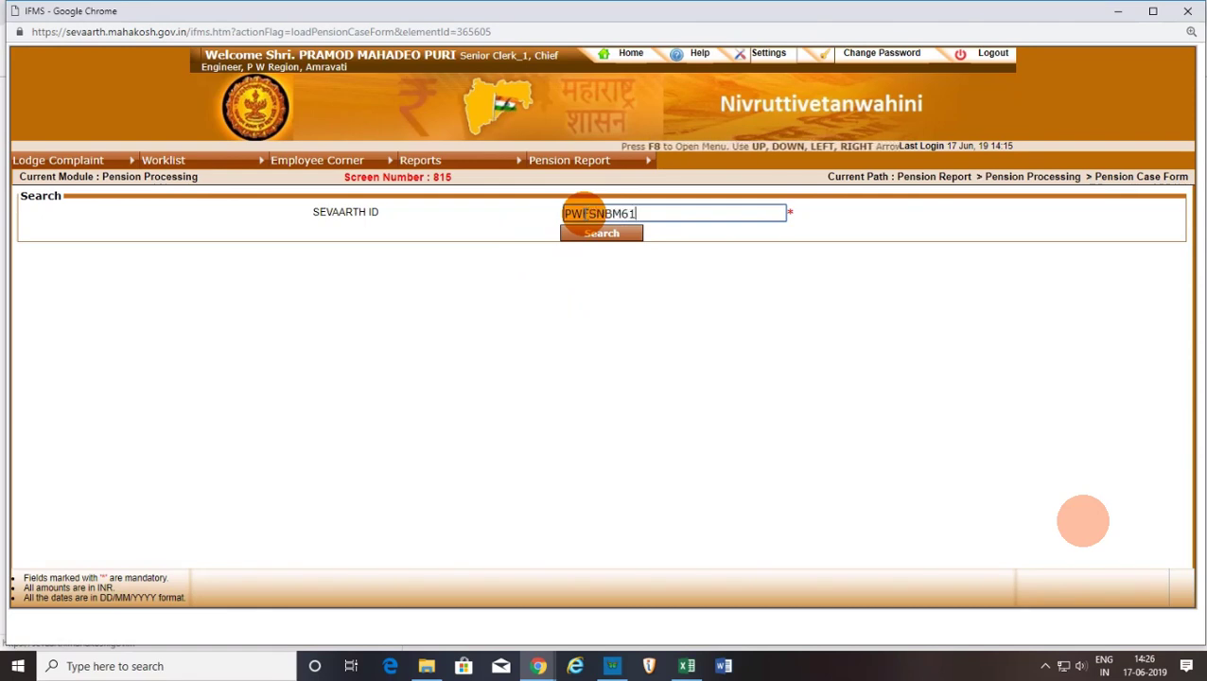
click(591, 234)
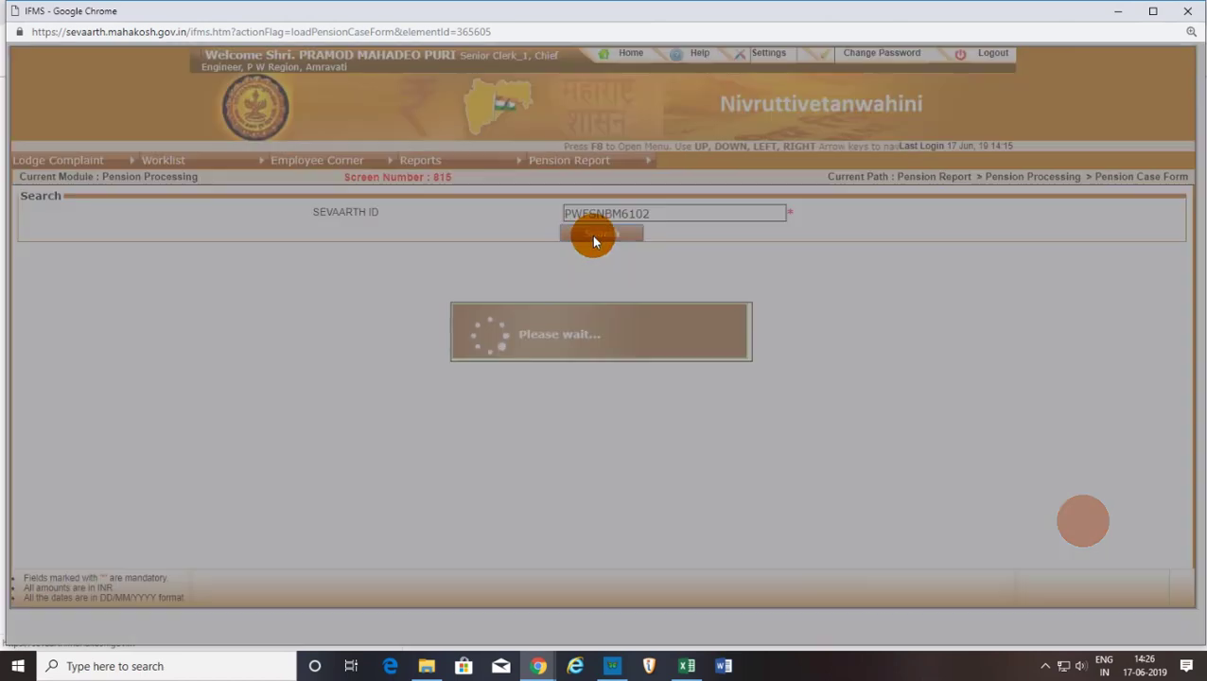
click(591, 310)
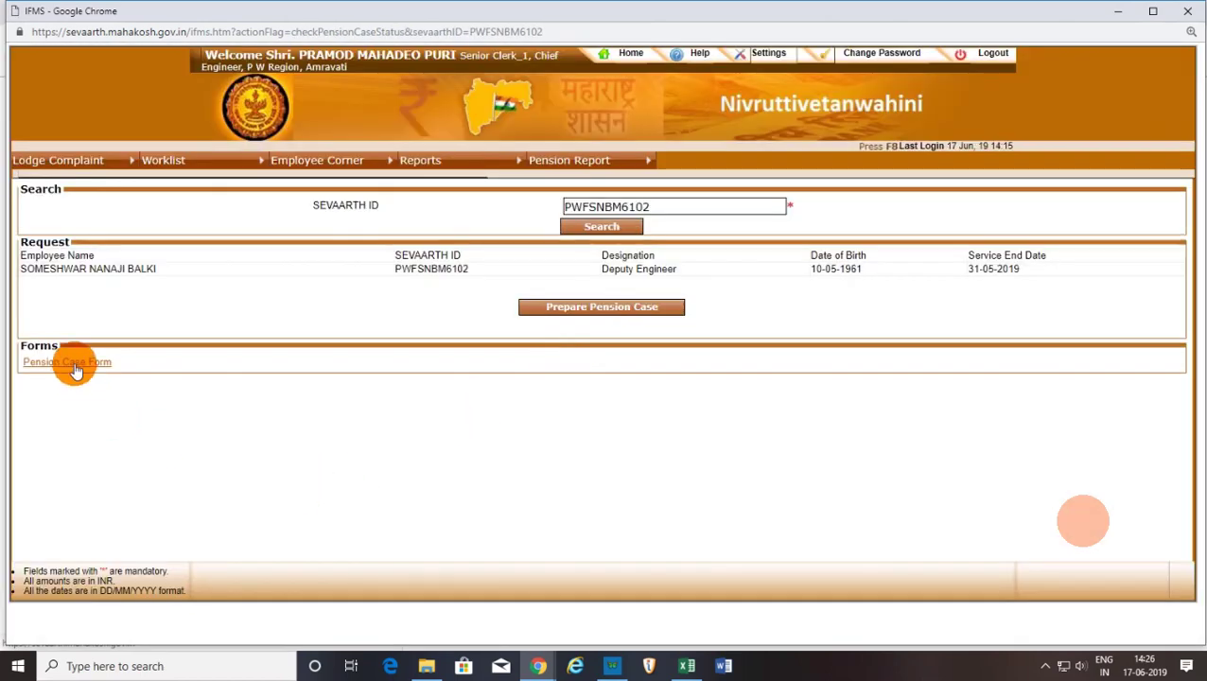
Open the generated Pension Case Form report and look through it to the enclosures and back.
click(76, 364)
scroll(448, 402, down, 15)
scroll(447, 404, down, 20)
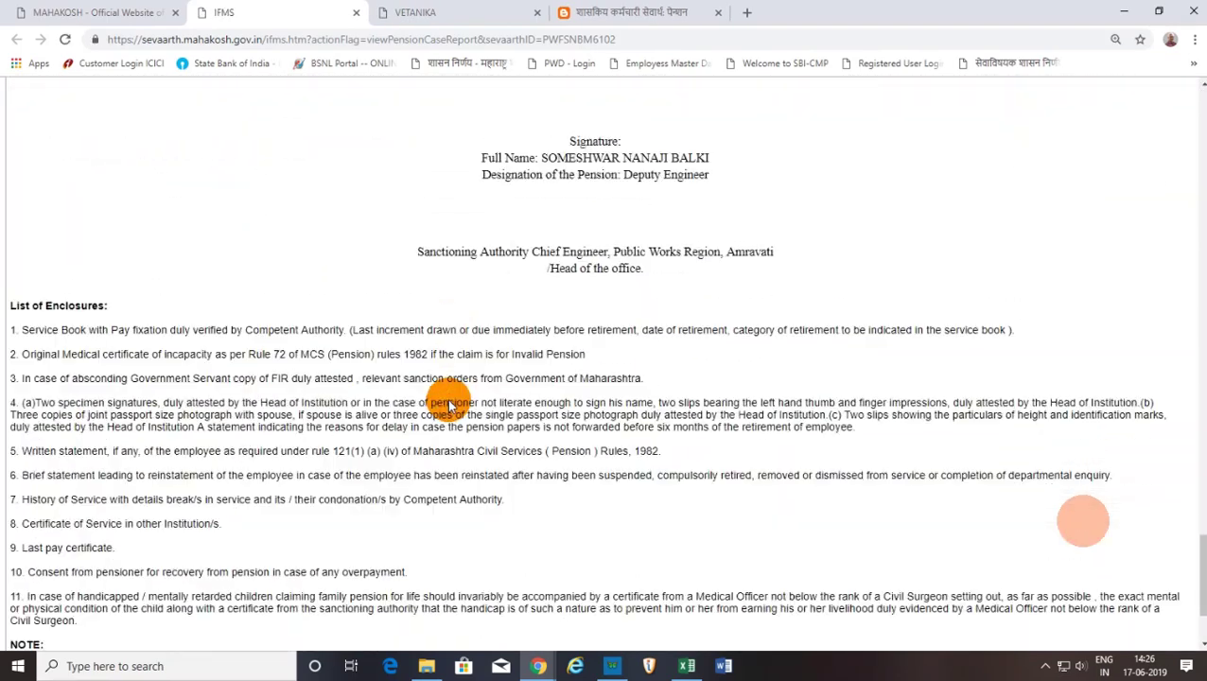
scroll(578, 634, down, 3)
scroll(611, 586, up, 15)
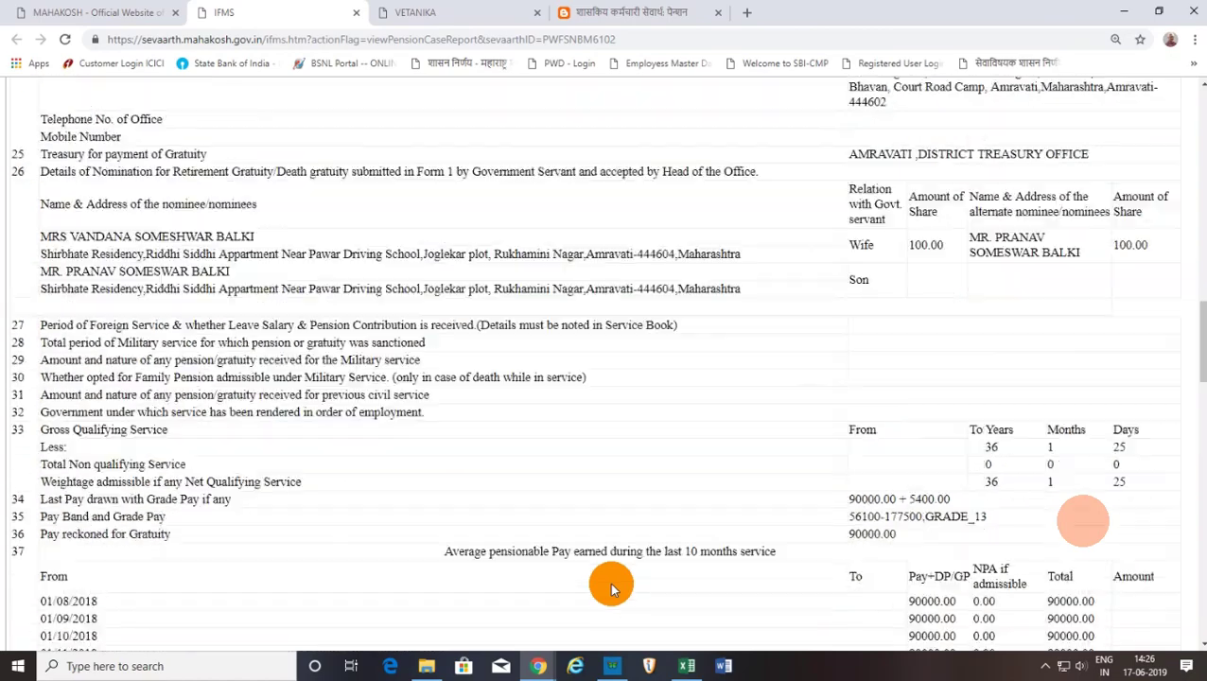
scroll(611, 586, up, 12)
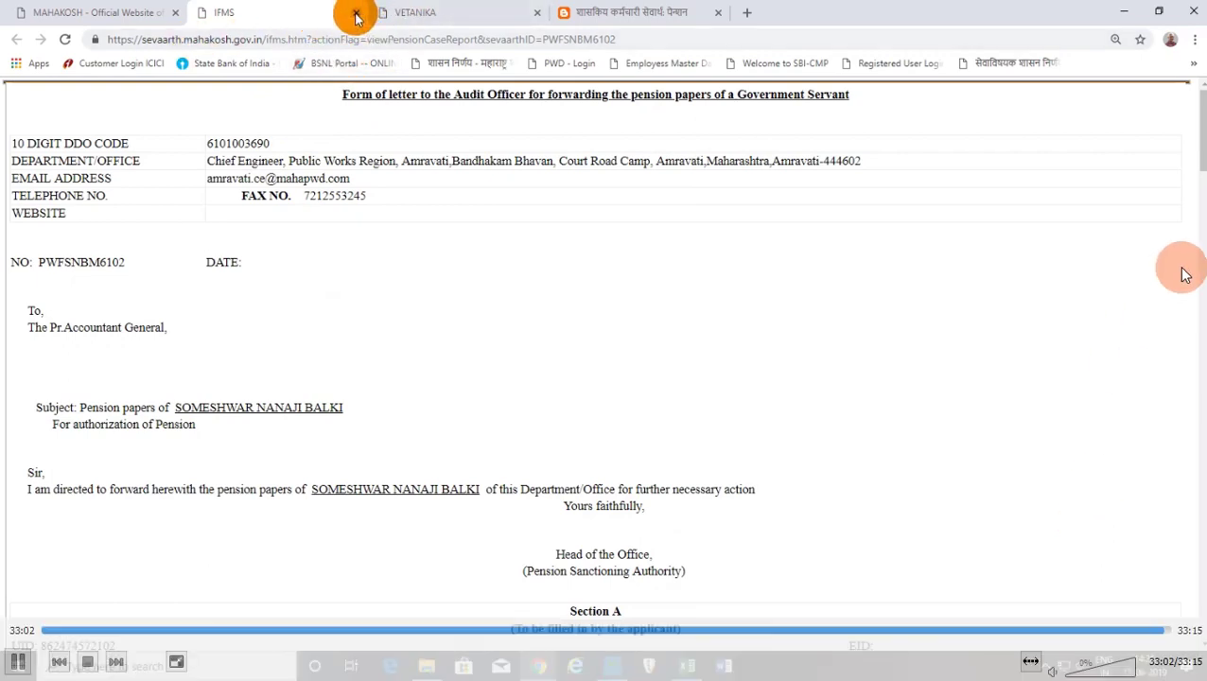
Close the IFMS report tab, view the welfare blog's pension page, then close Chrome.
click(356, 13)
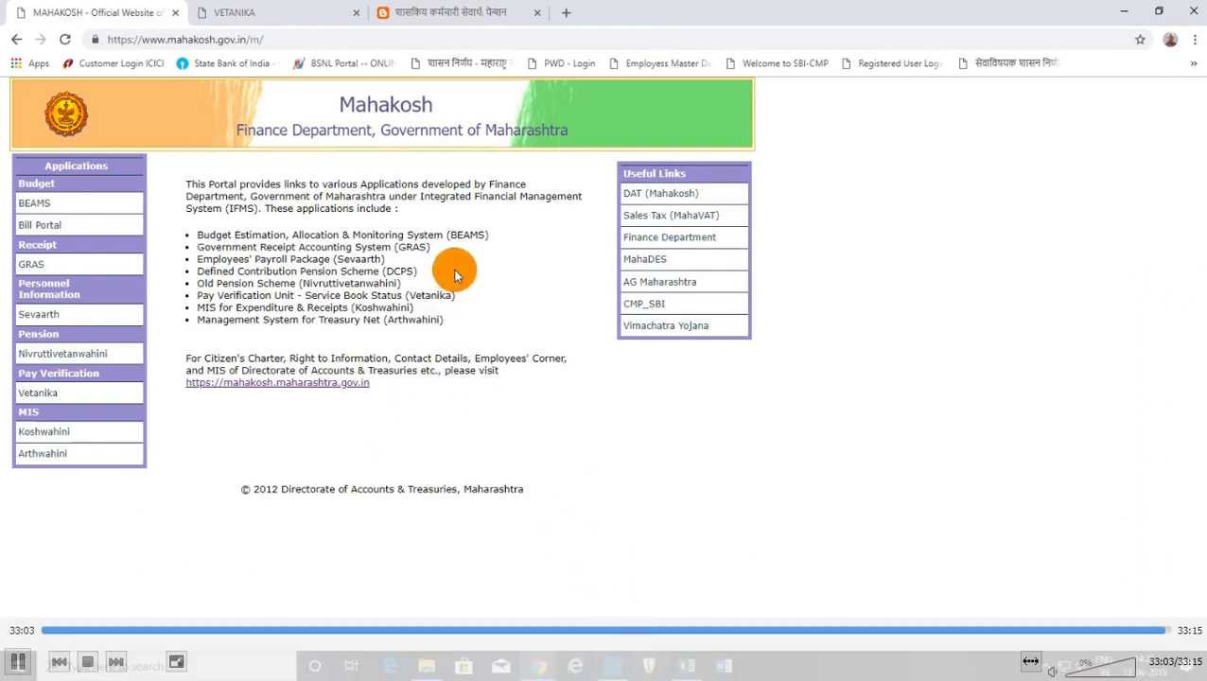
click(425, 10)
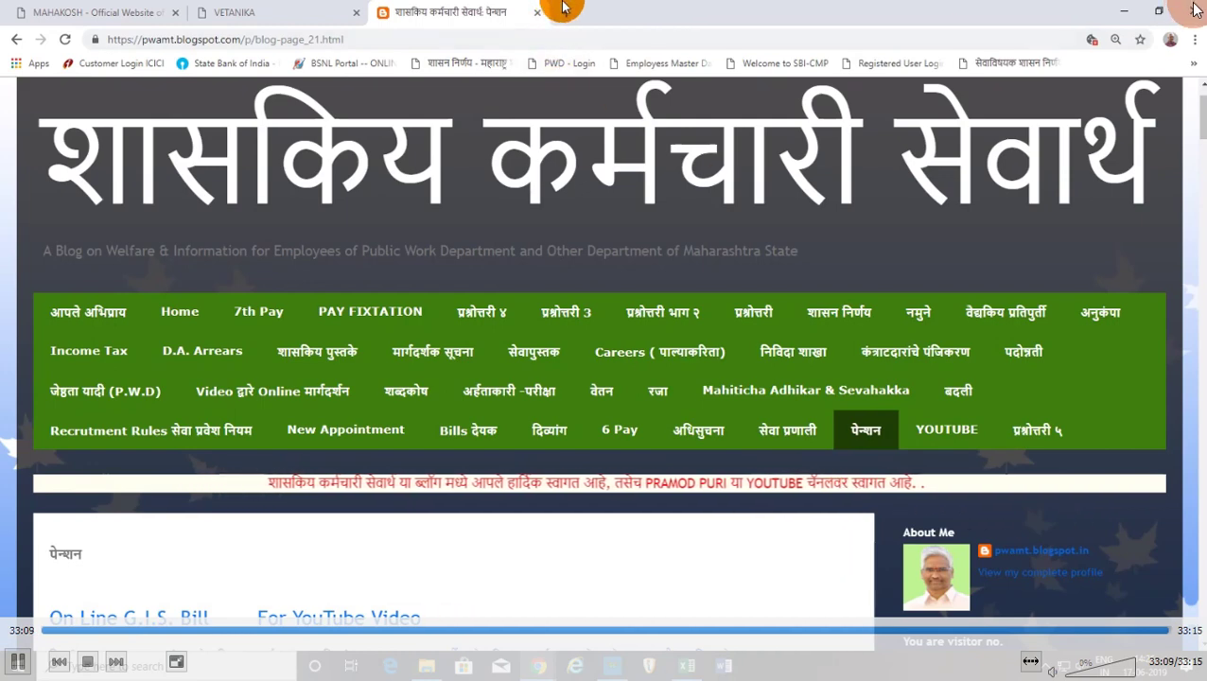
key(Escape)
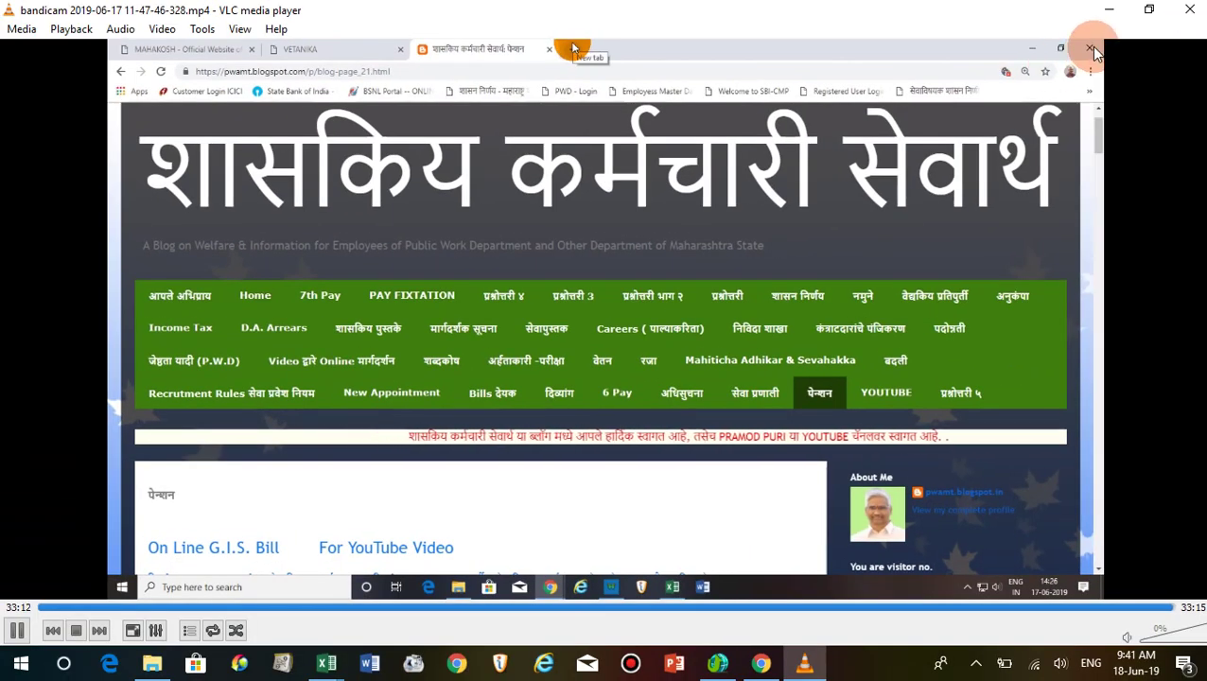
click(1190, 9)
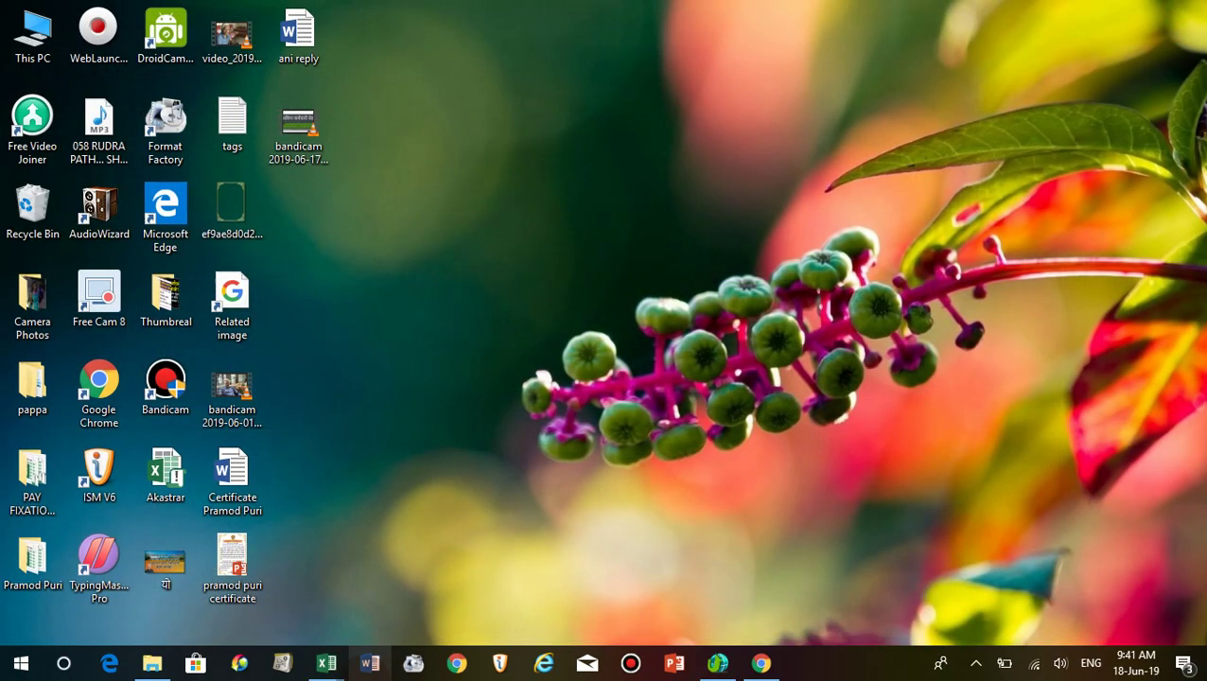
Show the Pension Case 2019 folder's files, then bring up the Marathi online pension information workbook.
click(762, 664)
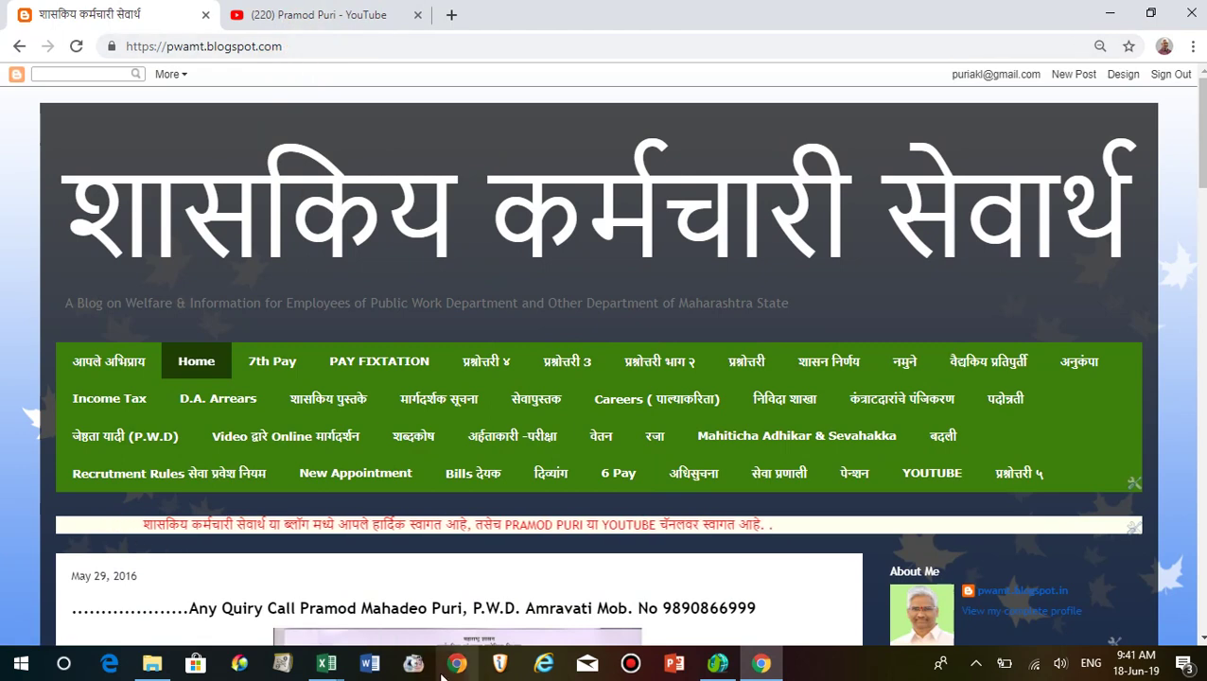
click(141, 668)
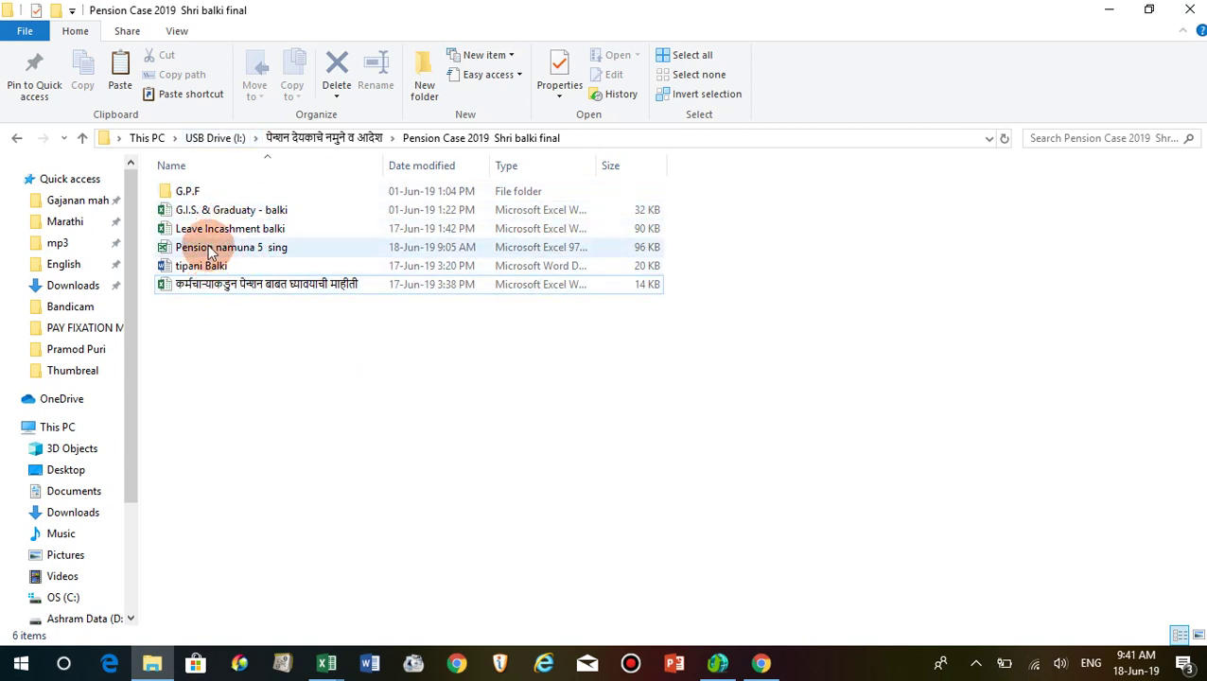
mouse_move(239, 255)
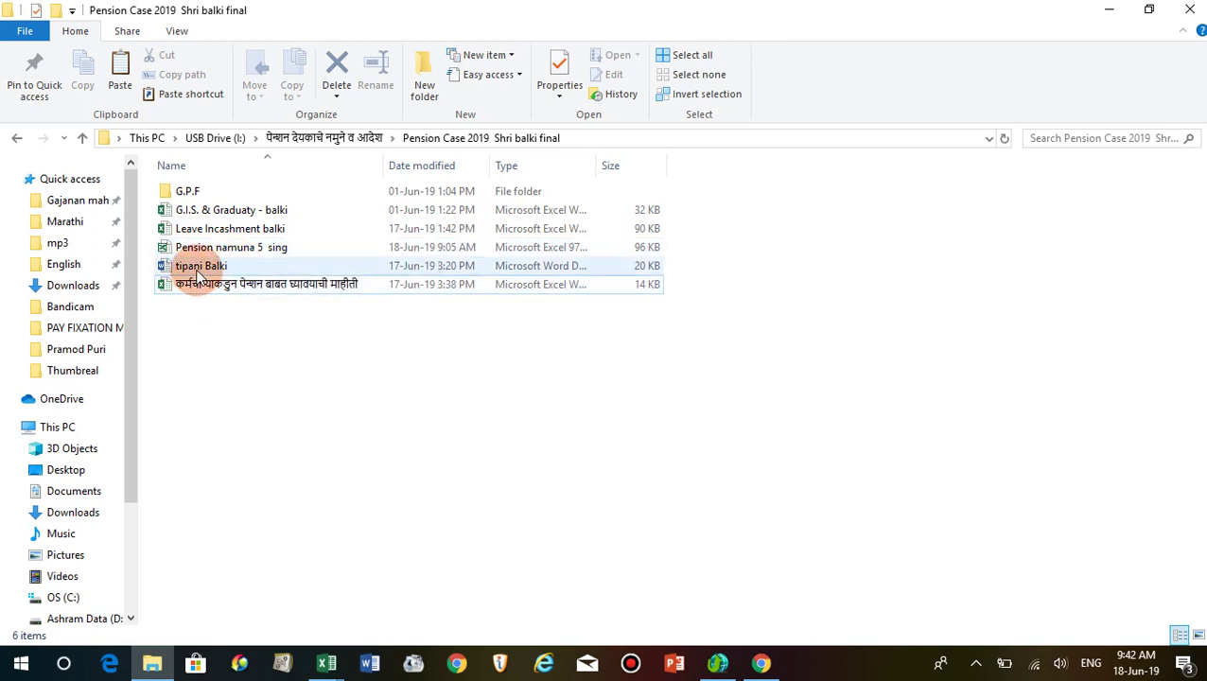
mouse_move(211, 285)
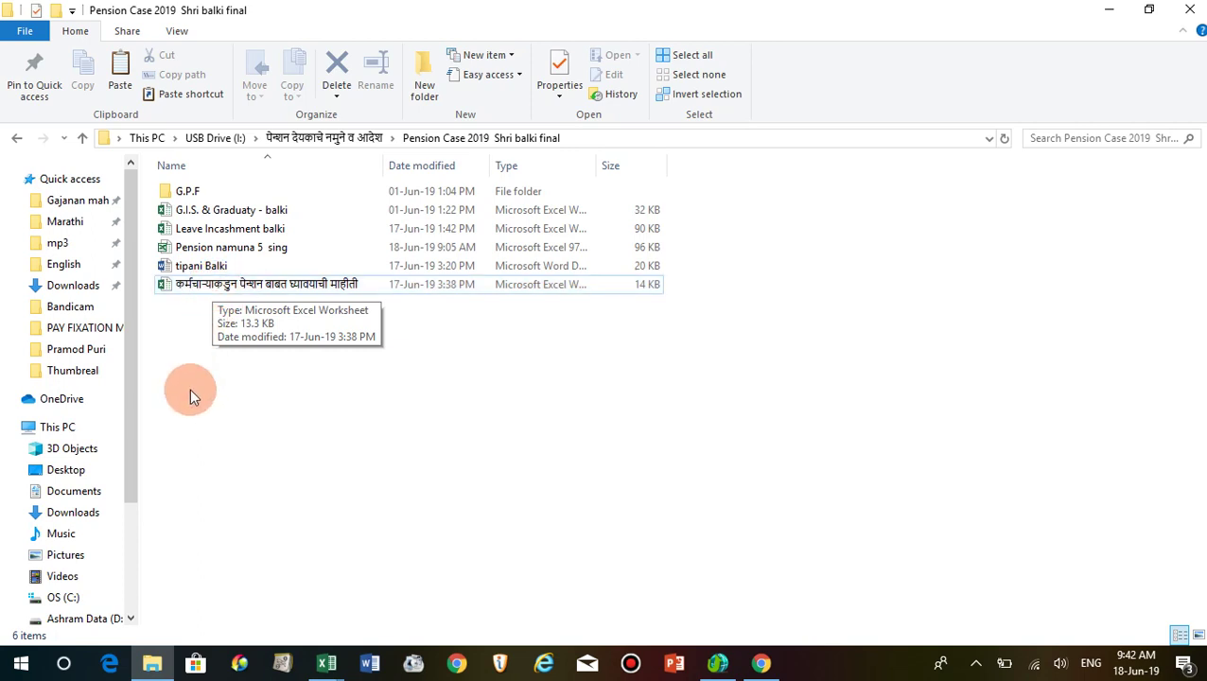
click(325, 666)
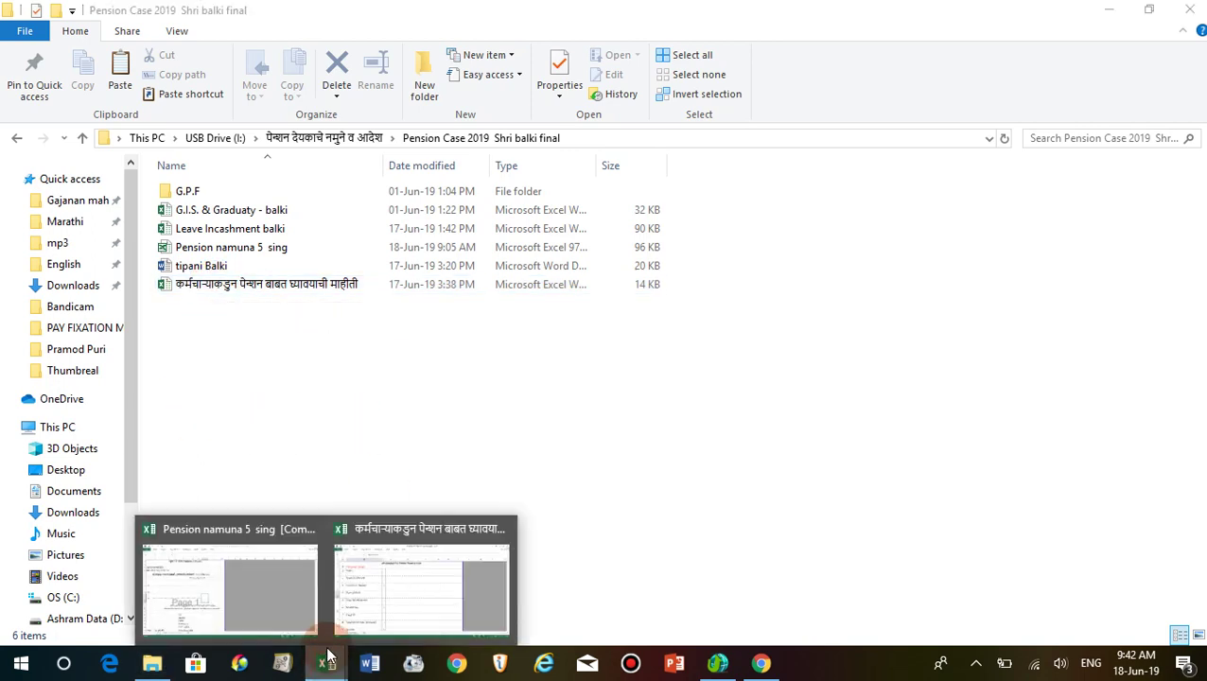
click(399, 599)
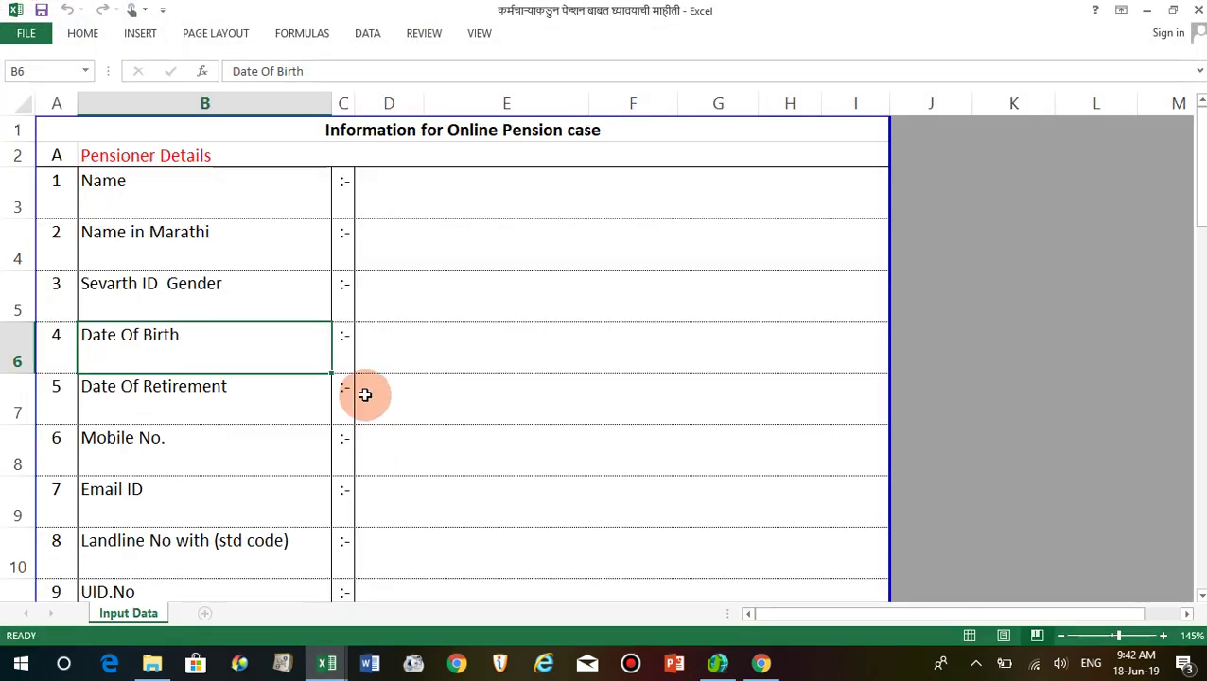
click(296, 194)
click(400, 199)
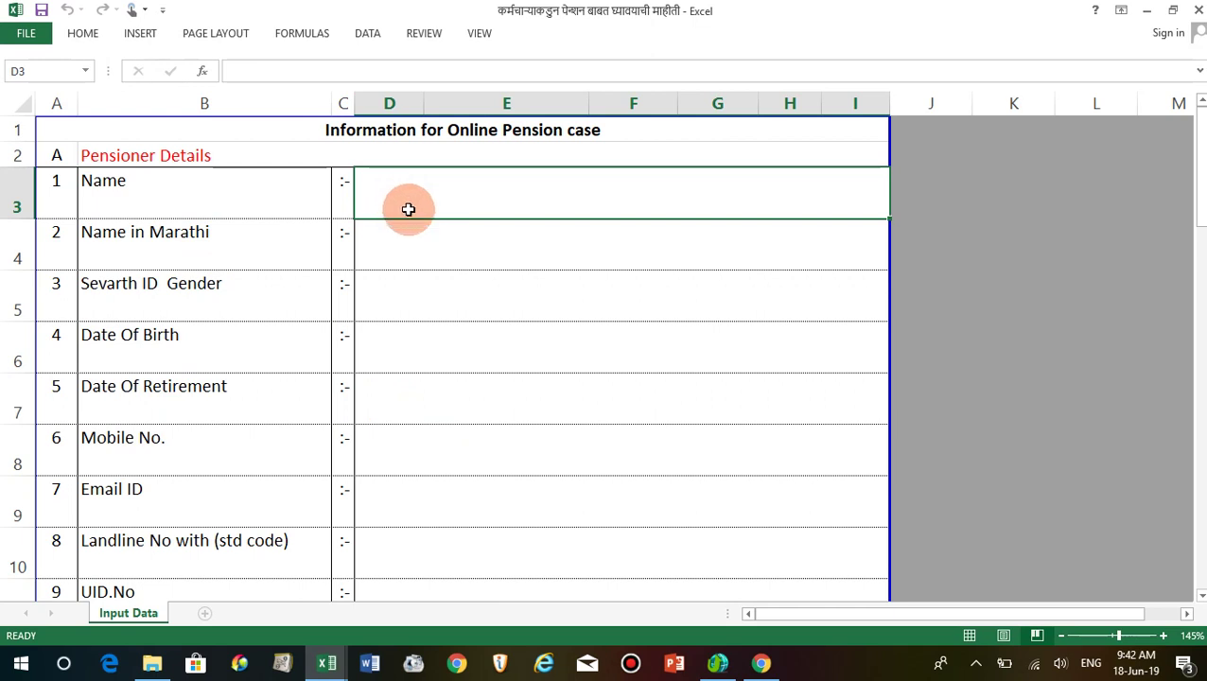
click(443, 236)
click(447, 194)
click(439, 242)
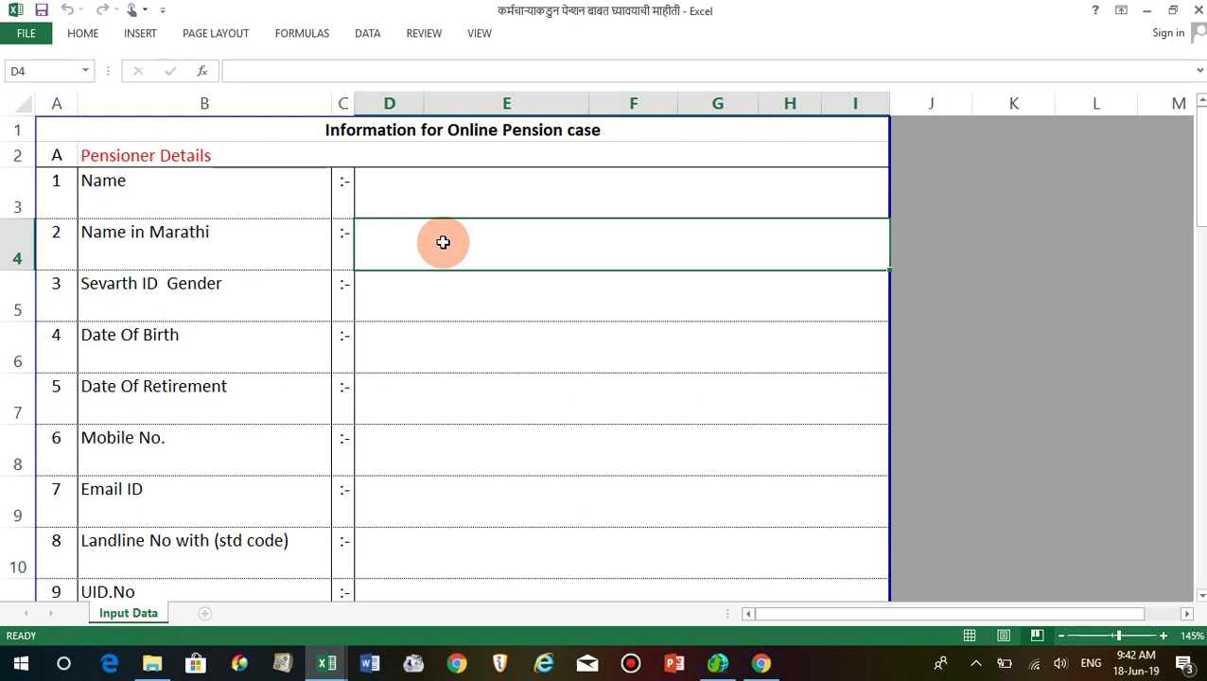
click(406, 179)
click(404, 242)
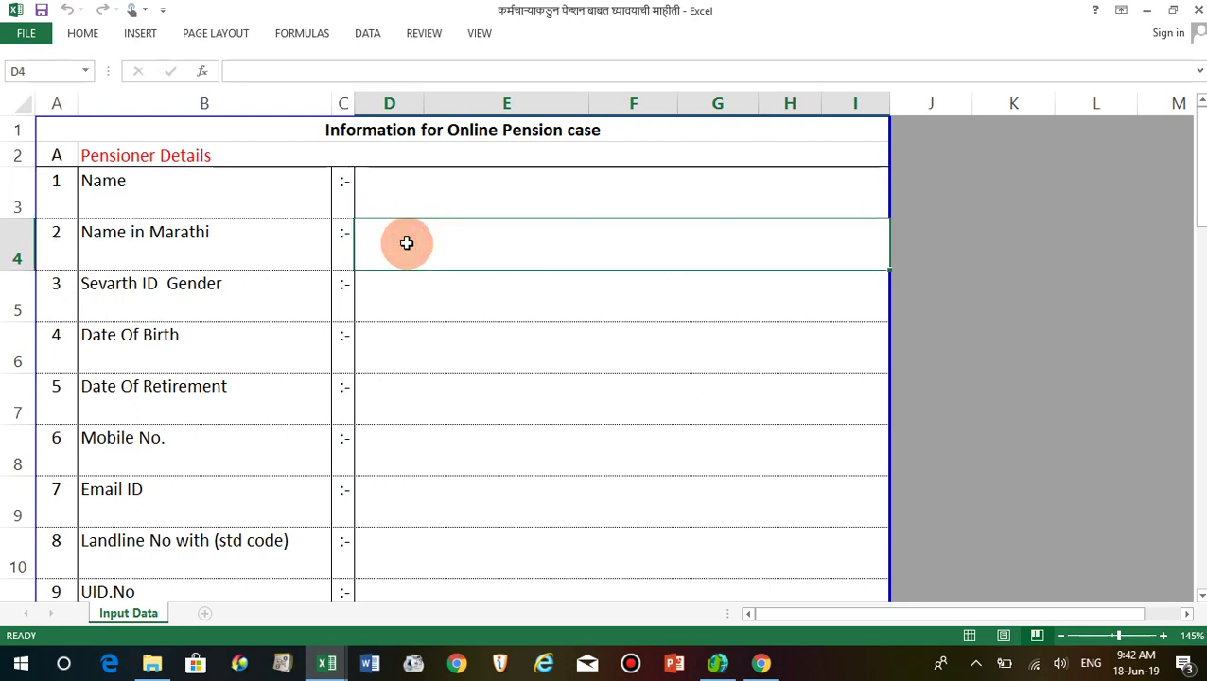
click(437, 305)
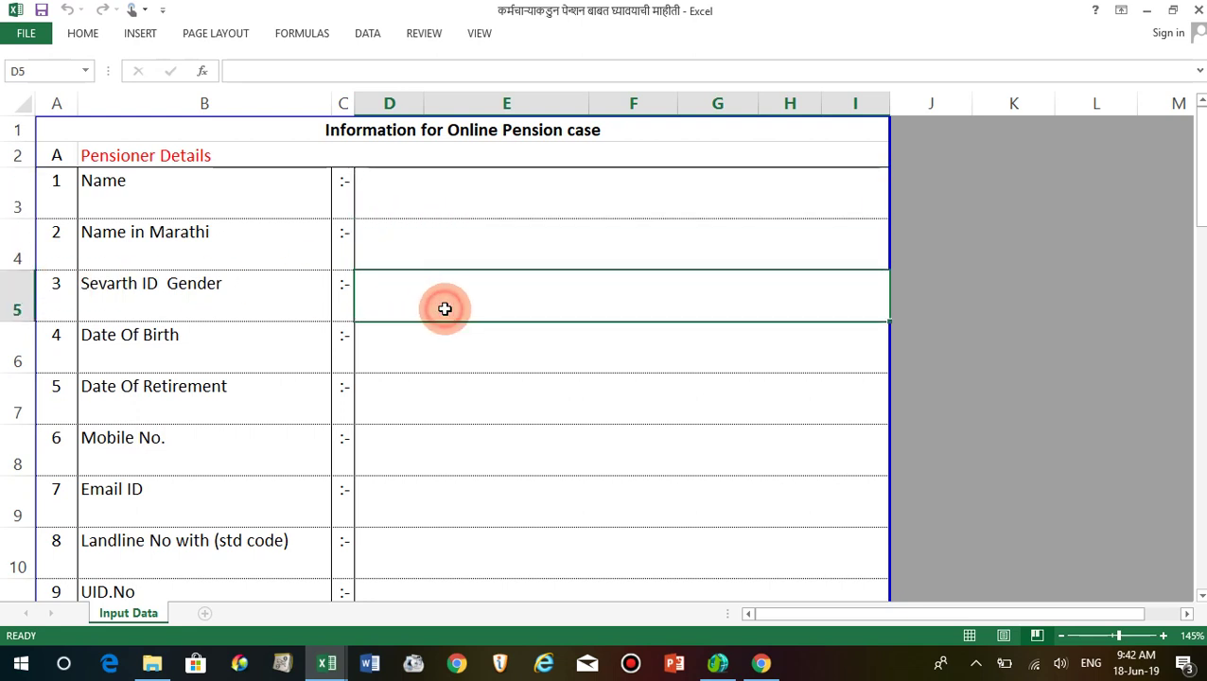
click(422, 359)
click(380, 404)
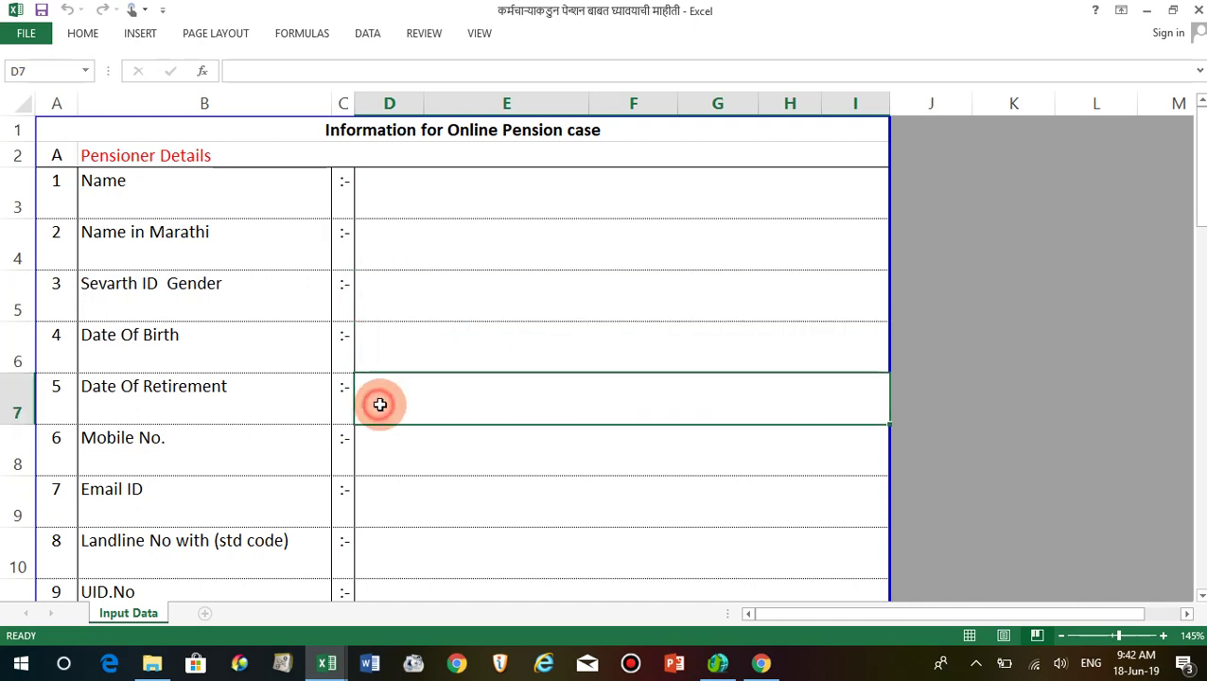
scroll(379, 404, down, 1)
click(406, 393)
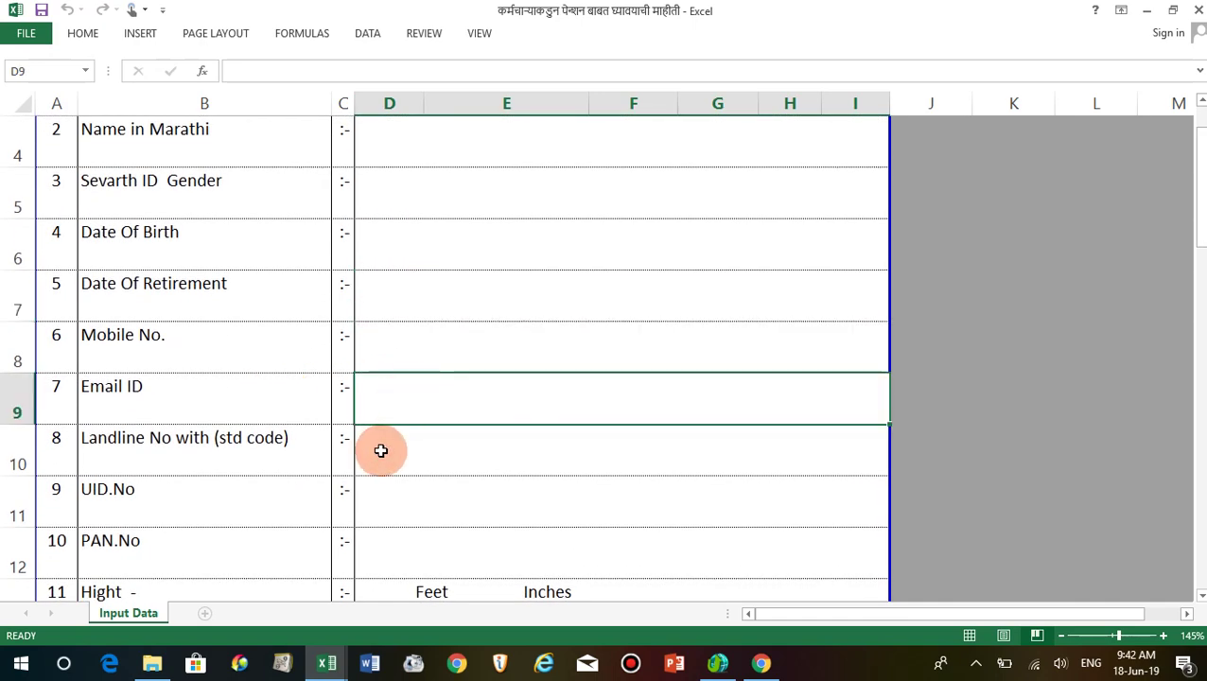
scroll(427, 465, down, 1)
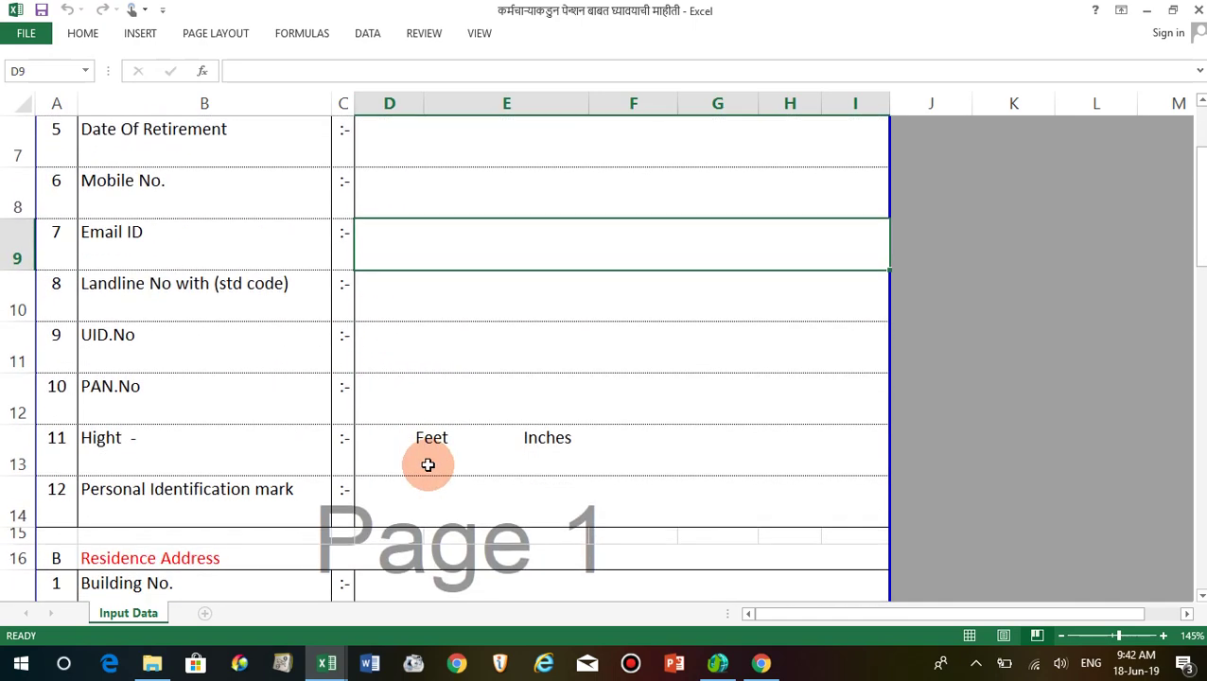
click(441, 413)
click(438, 456)
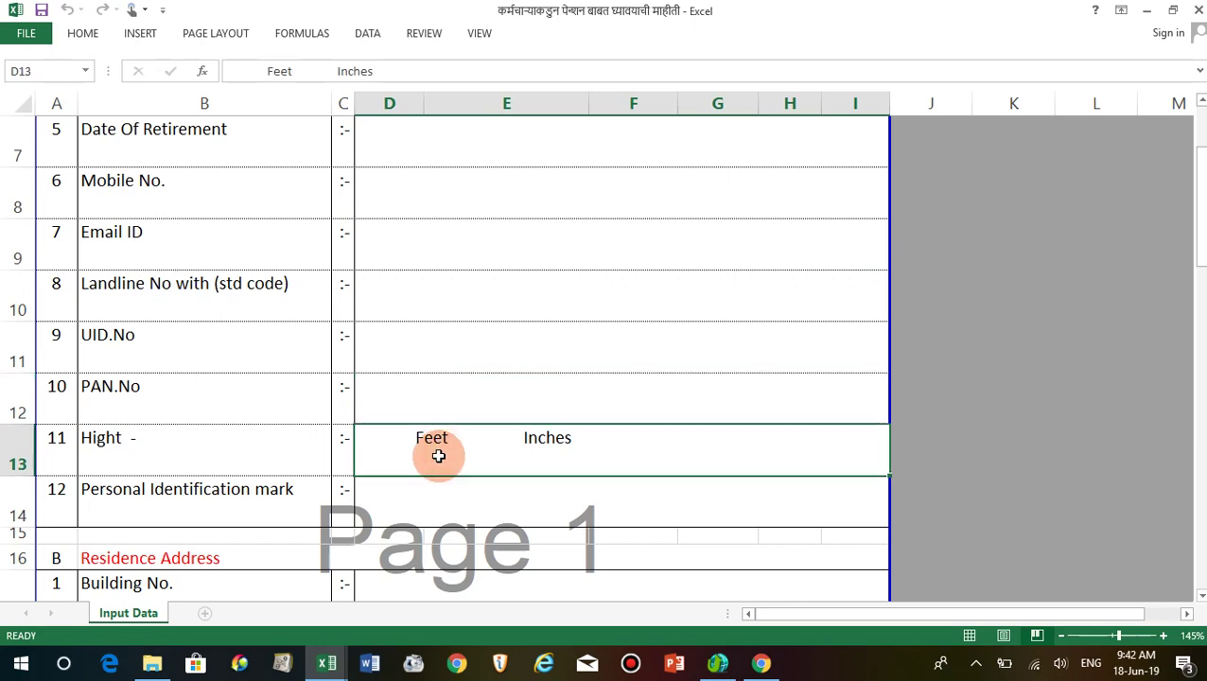
scroll(438, 456, down, 2)
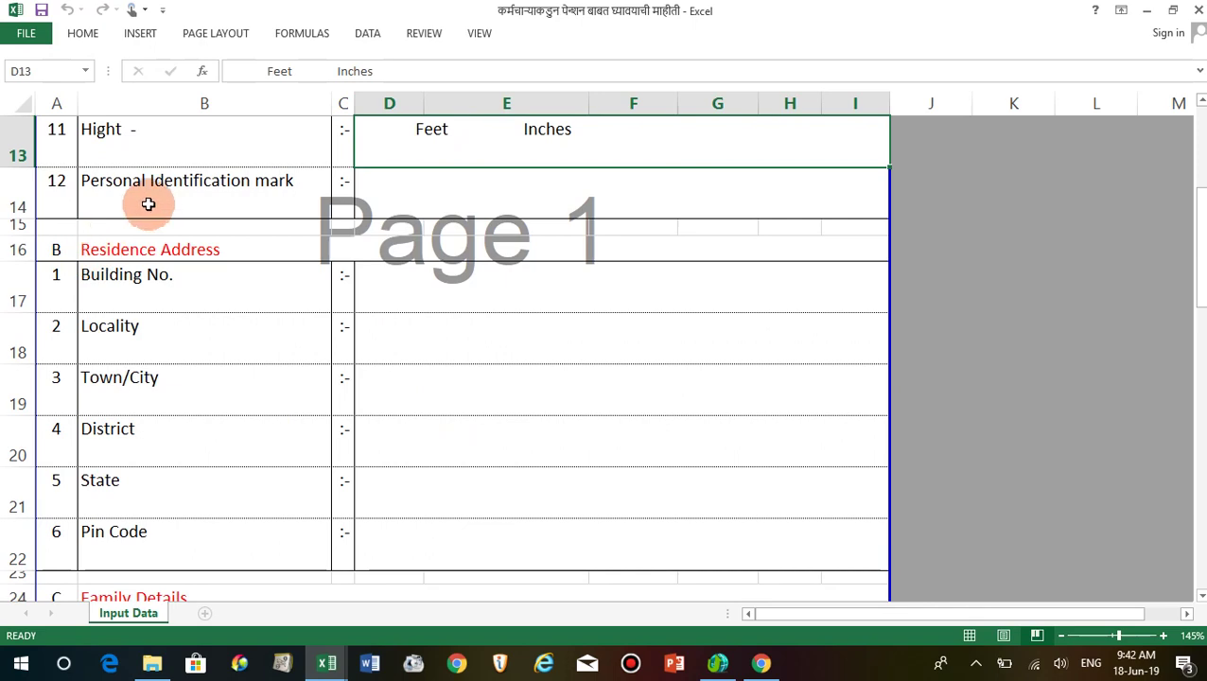
click(153, 197)
click(396, 196)
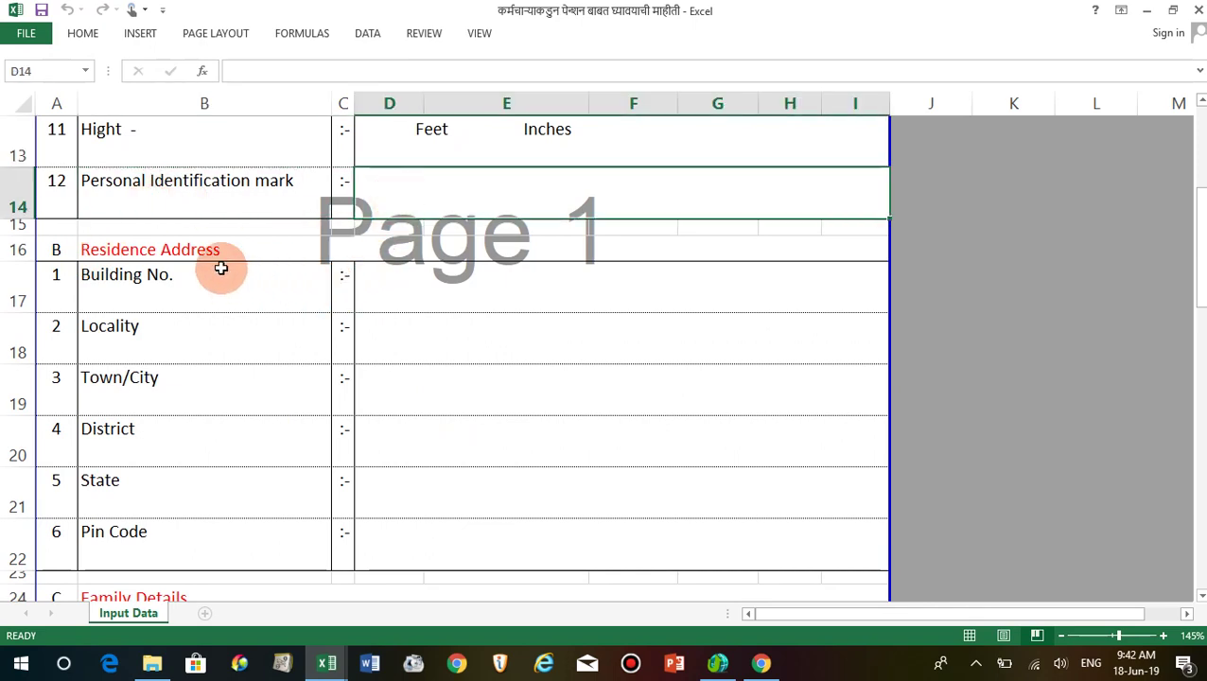
scroll(386, 488, down, 3)
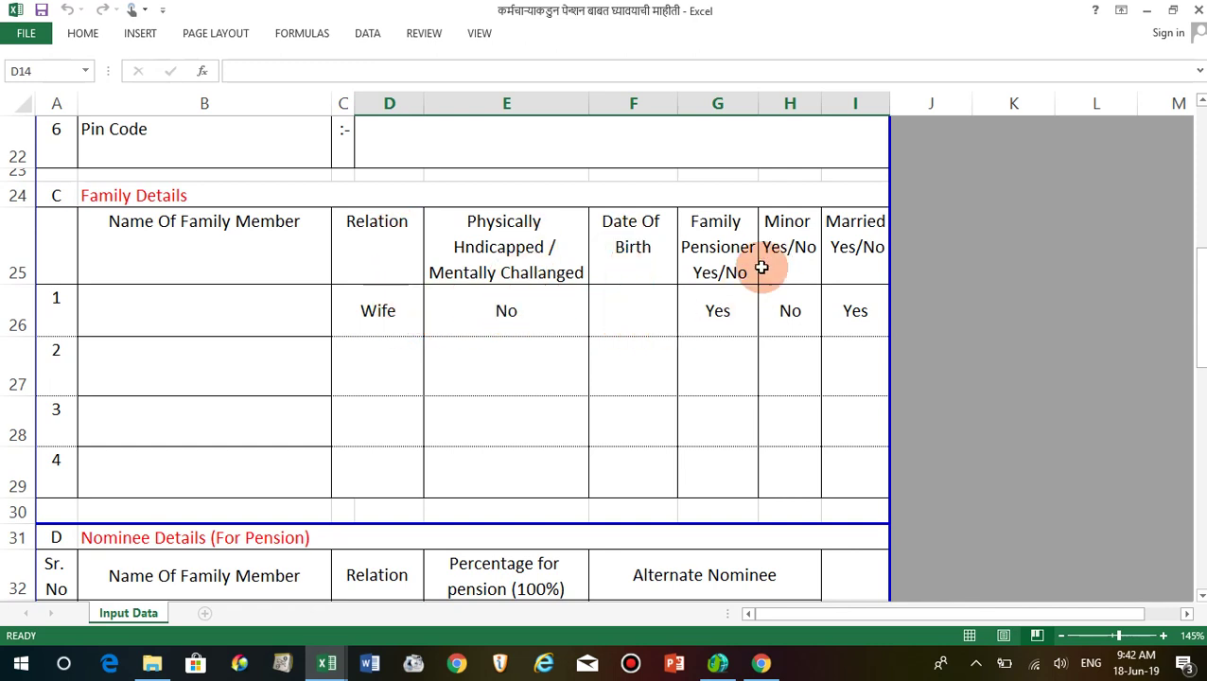
scroll(440, 349, down, 1)
scroll(440, 349, down, 1)
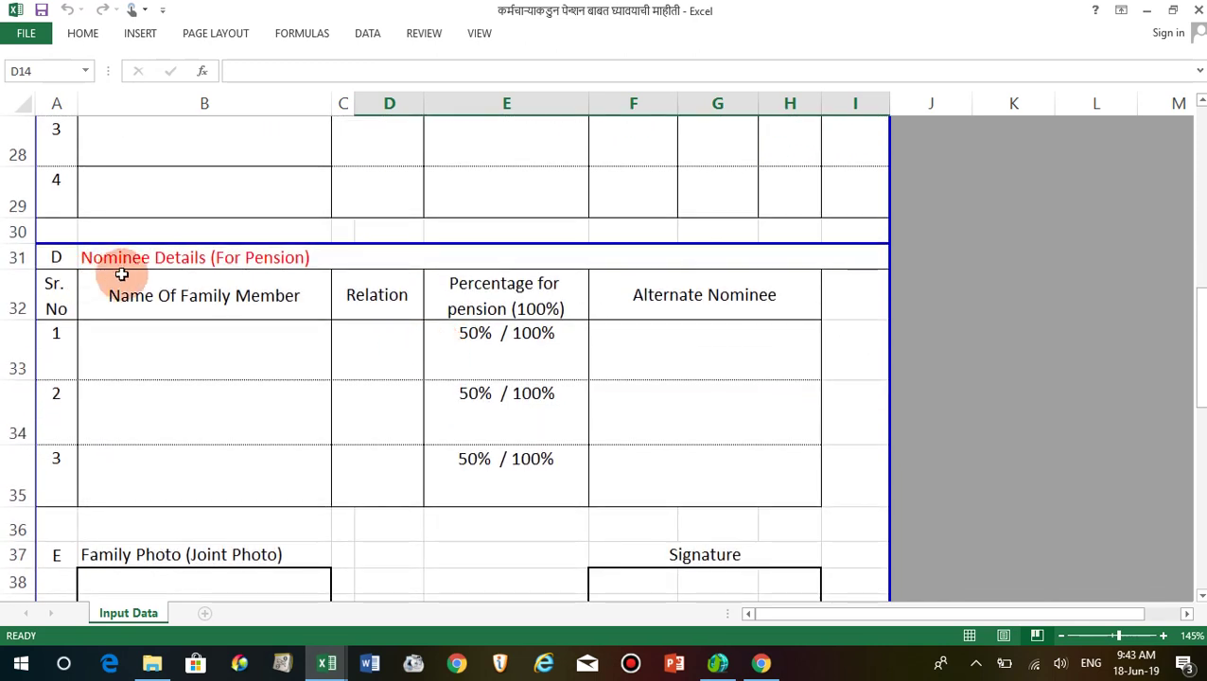
click(192, 355)
click(665, 372)
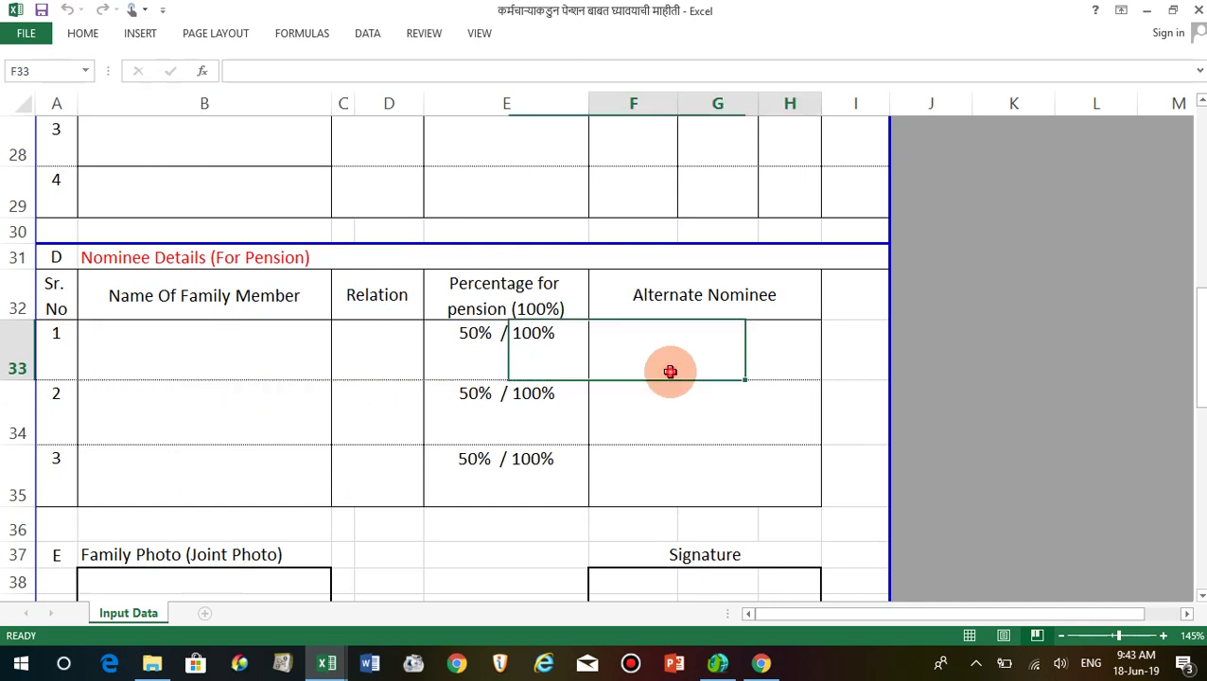
click(203, 420)
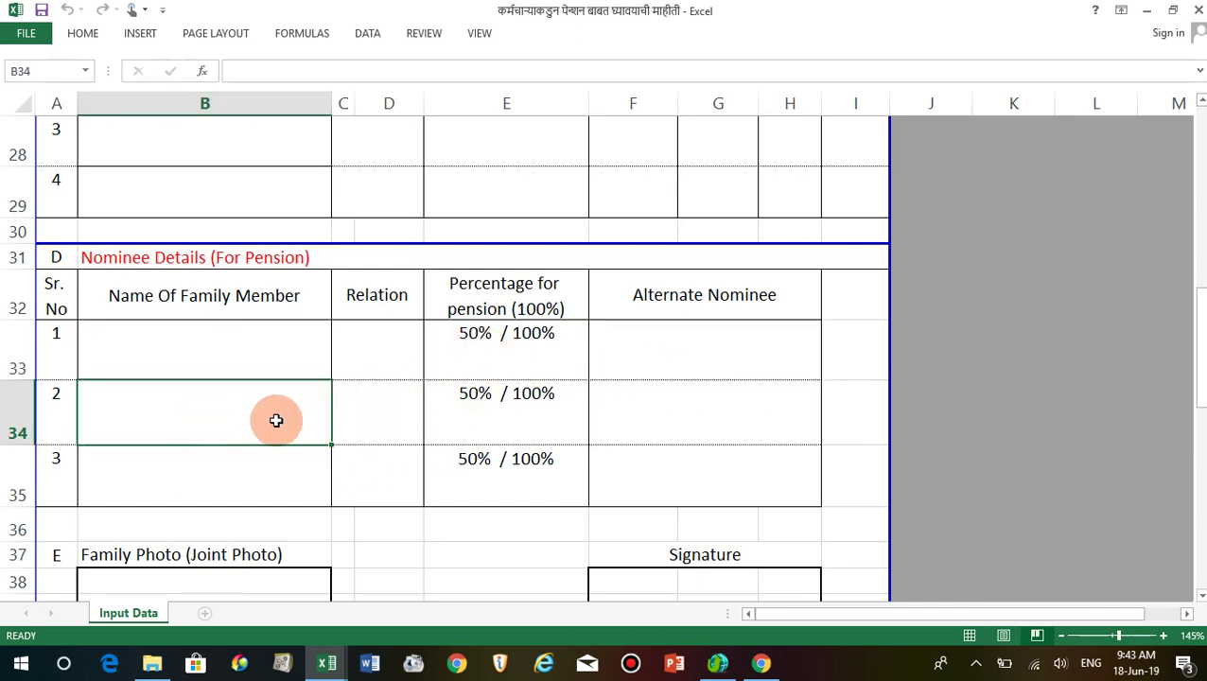
click(248, 485)
click(379, 424)
click(361, 469)
click(379, 425)
click(390, 466)
scroll(411, 432, down, 2)
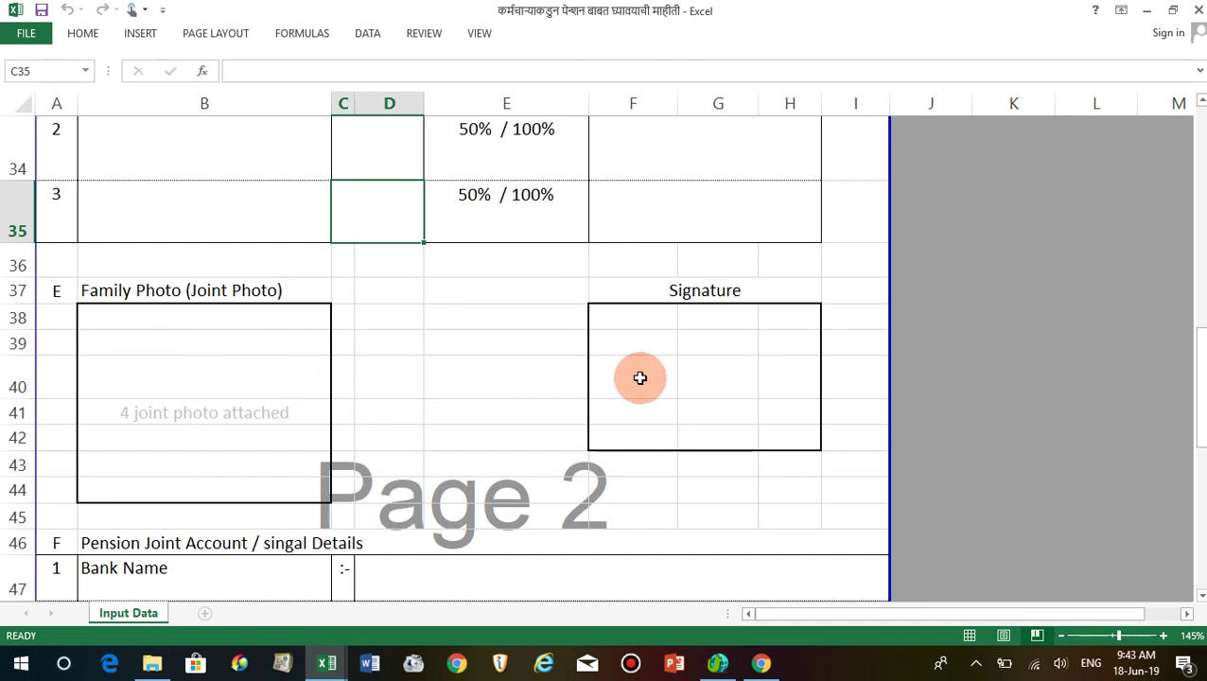
scroll(659, 380, down, 2)
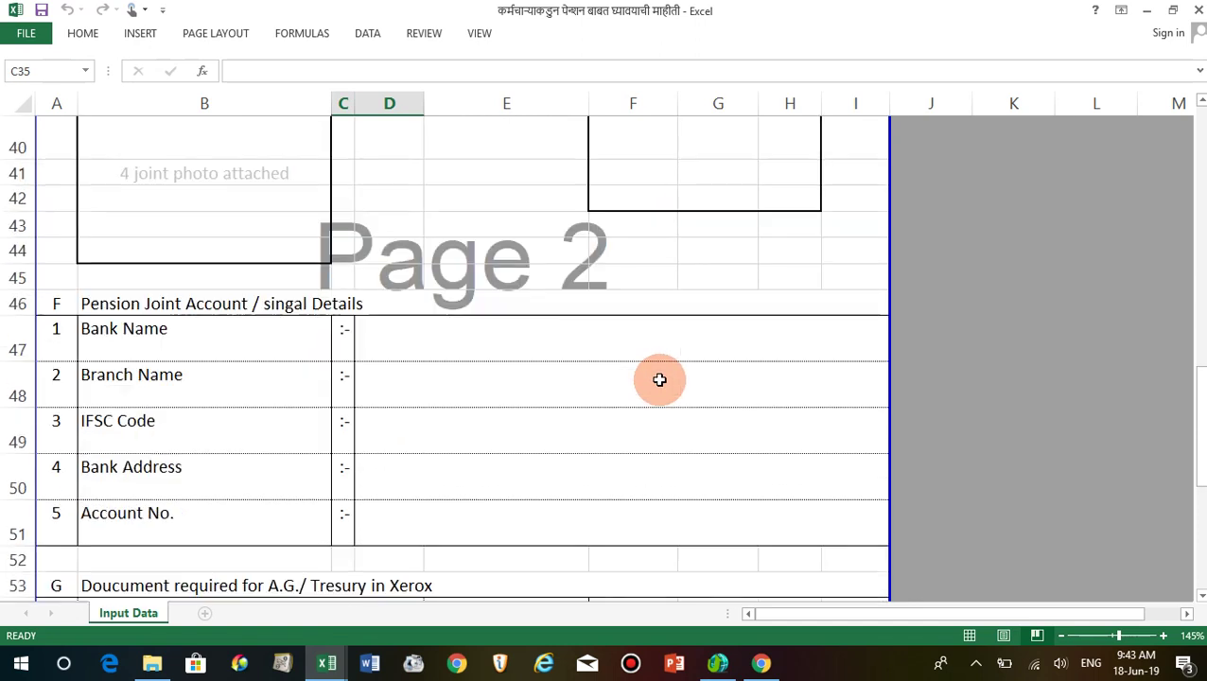
click(242, 329)
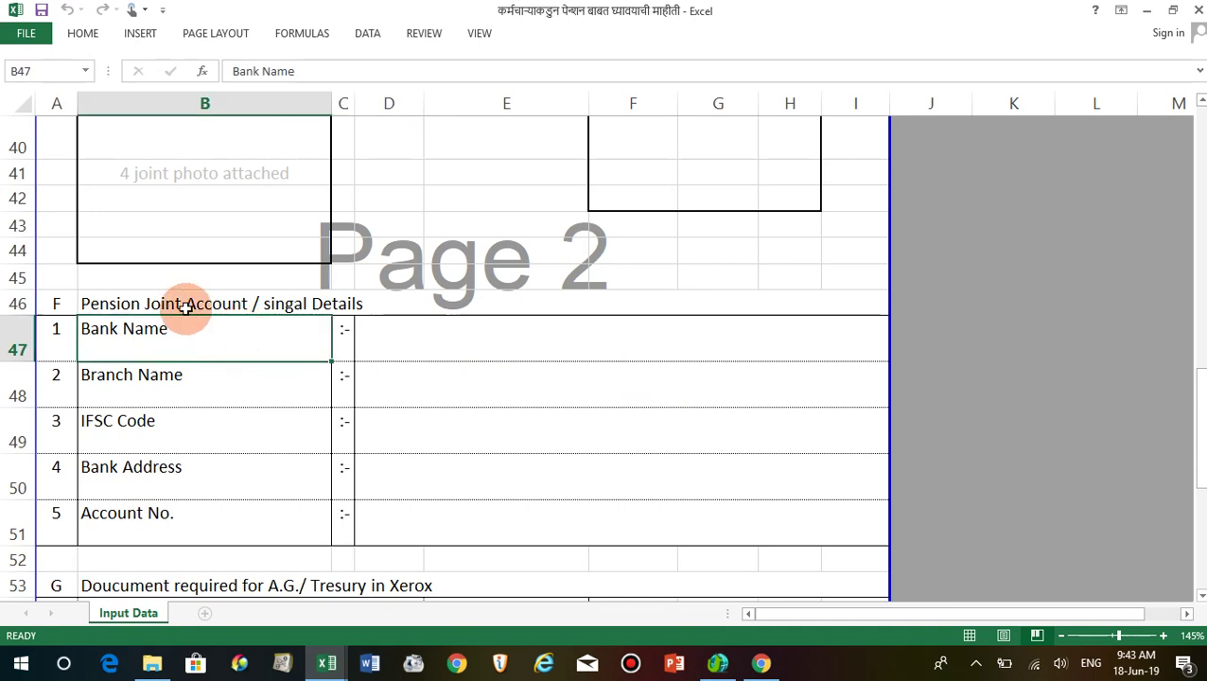
scroll(187, 308, down, 1)
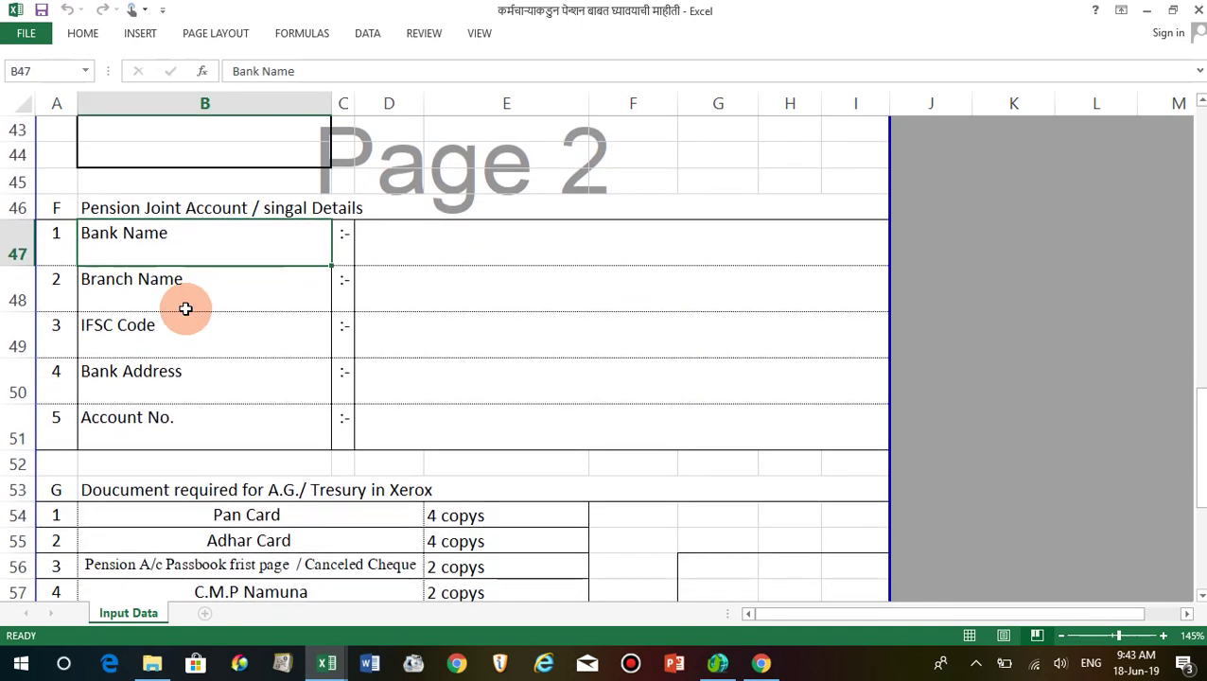
click(214, 381)
click(427, 381)
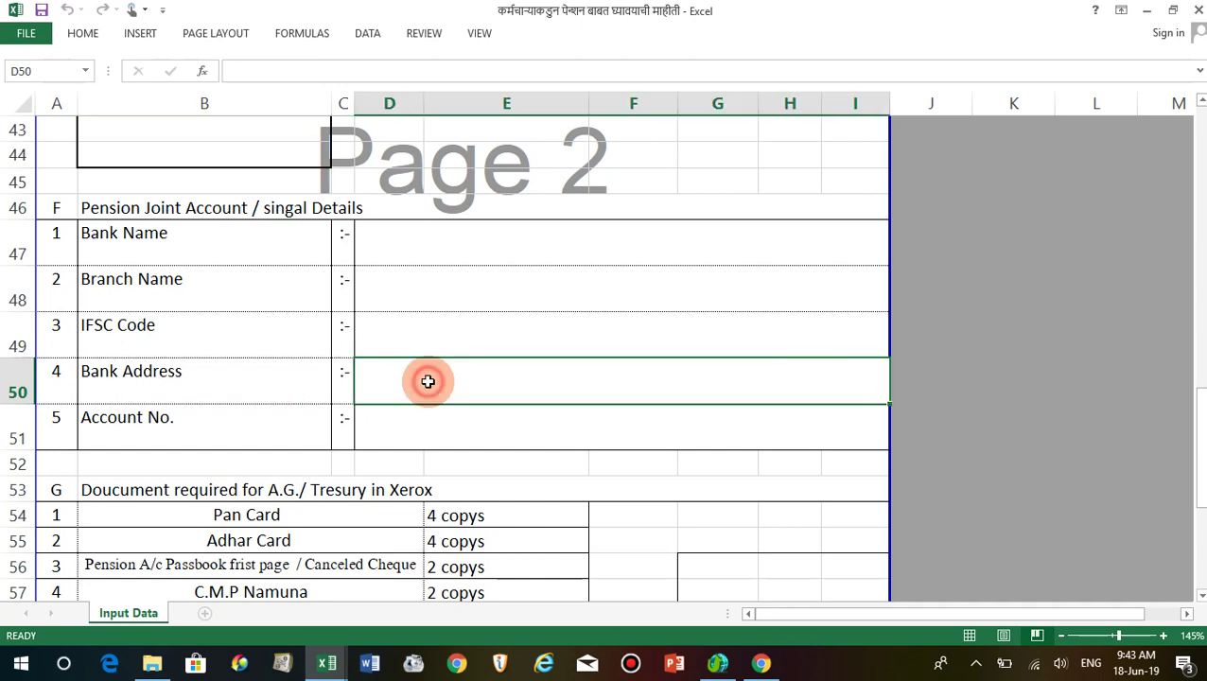
click(426, 339)
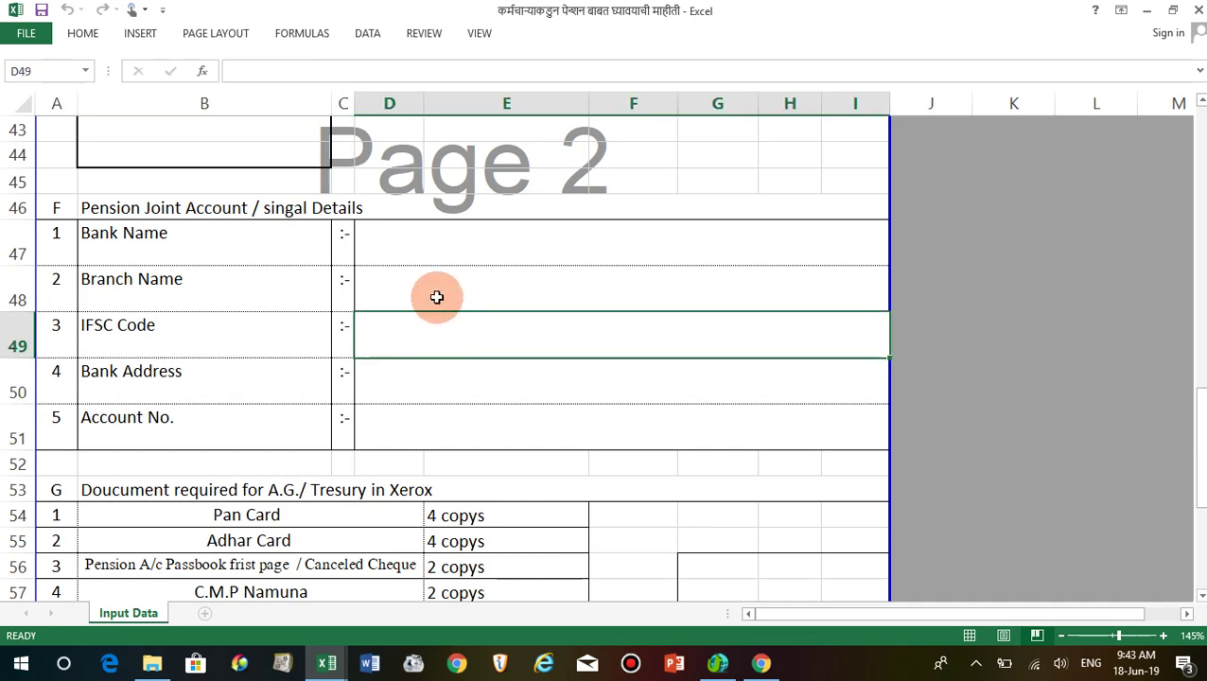
click(436, 296)
click(436, 245)
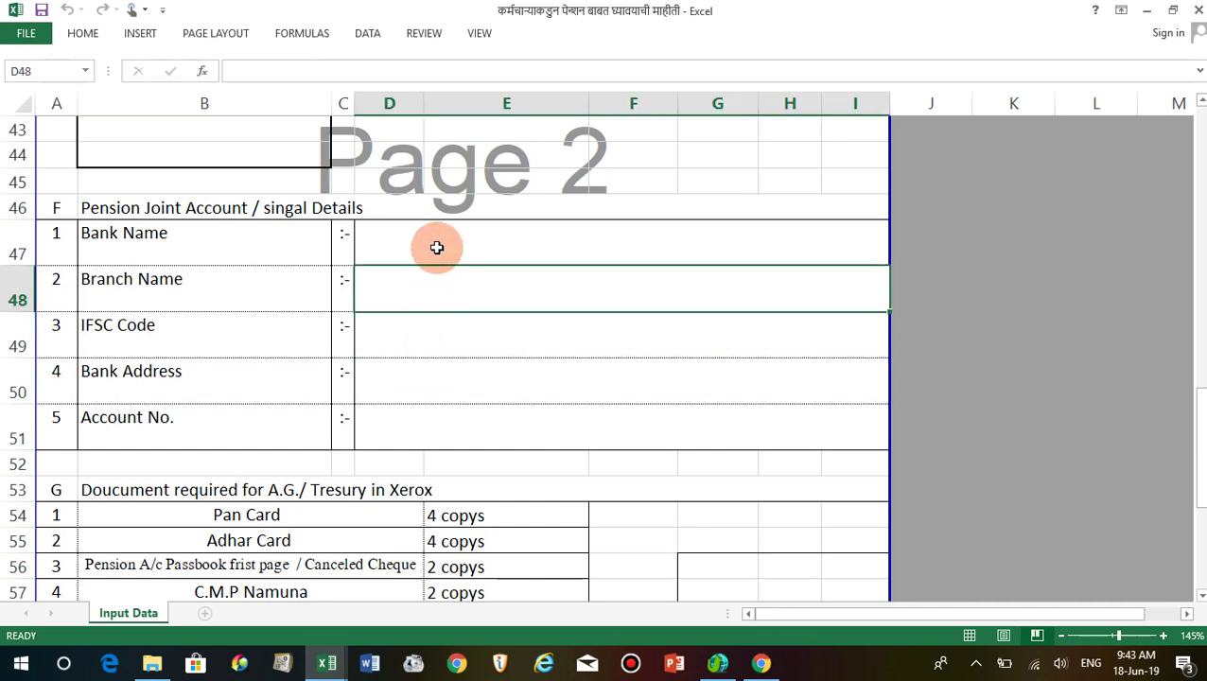
click(419, 410)
Check required copies for Pan Card, Adhar Card, passbook/cheque, C.M.P Namuna and Namuna "A".
scroll(419, 410, down, 2)
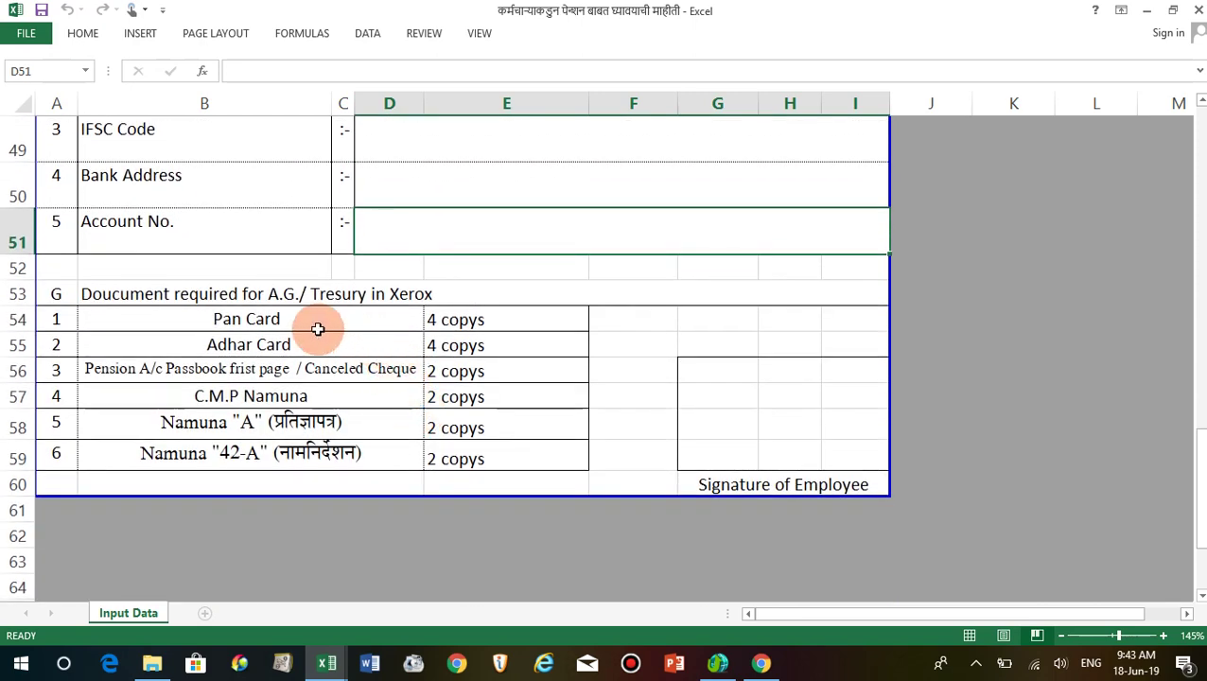
click(238, 295)
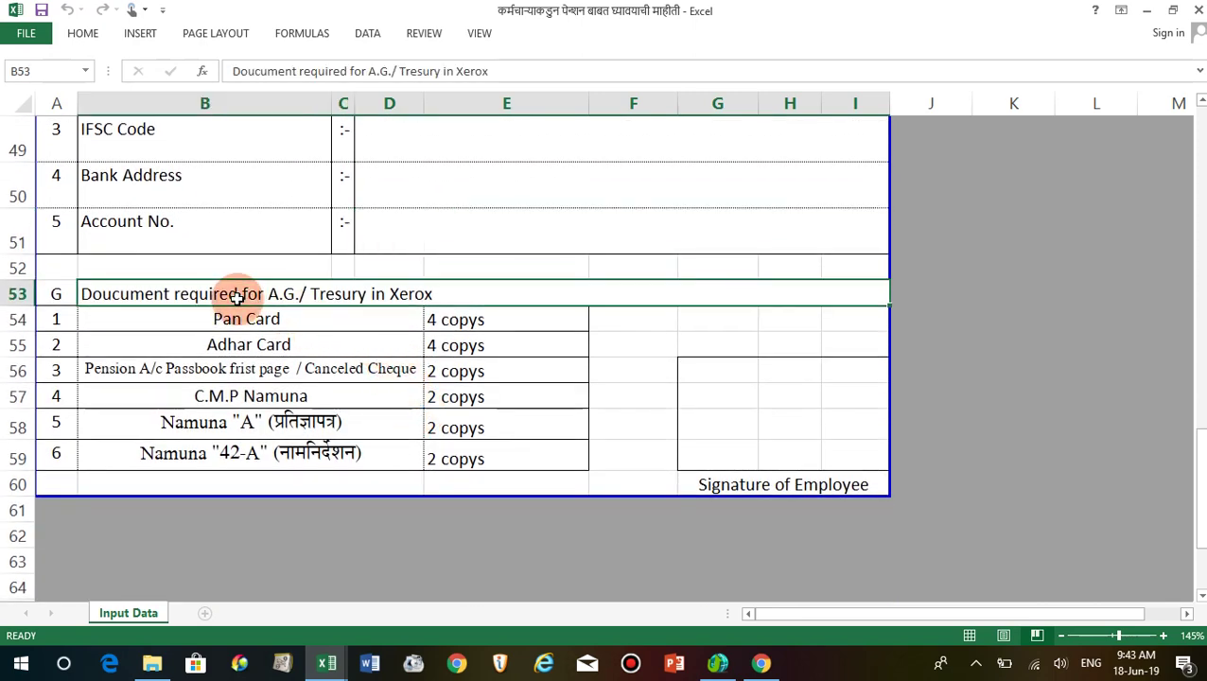
click(263, 324)
click(465, 322)
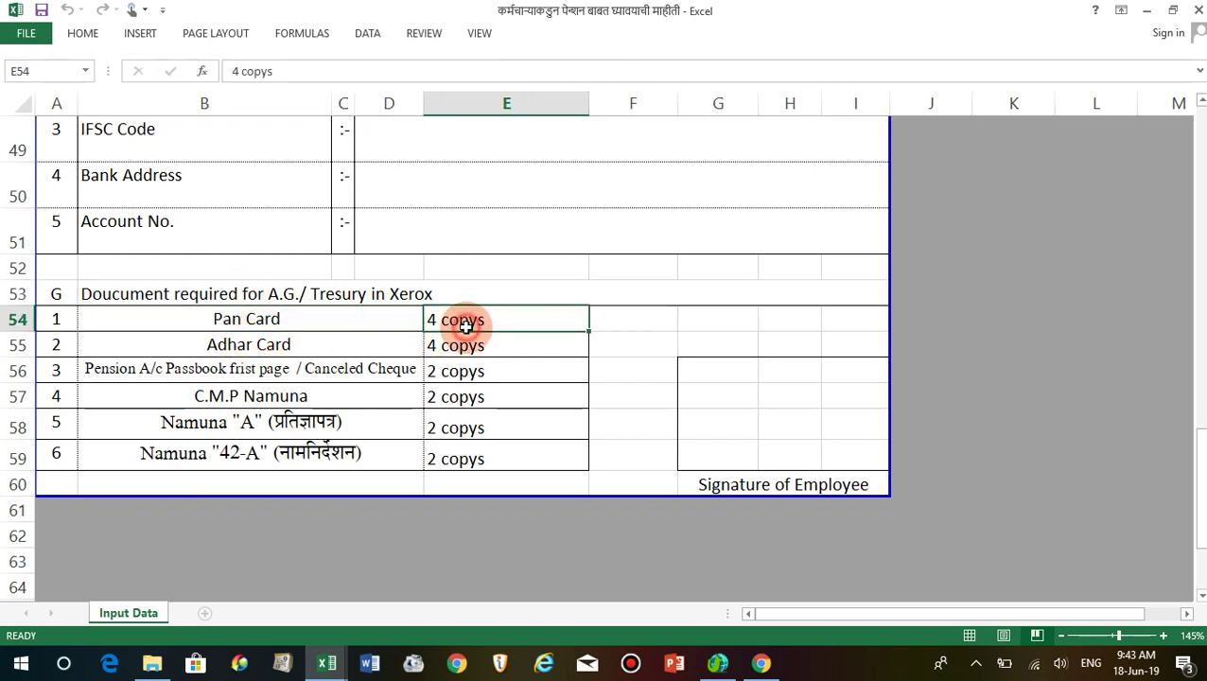
click(535, 352)
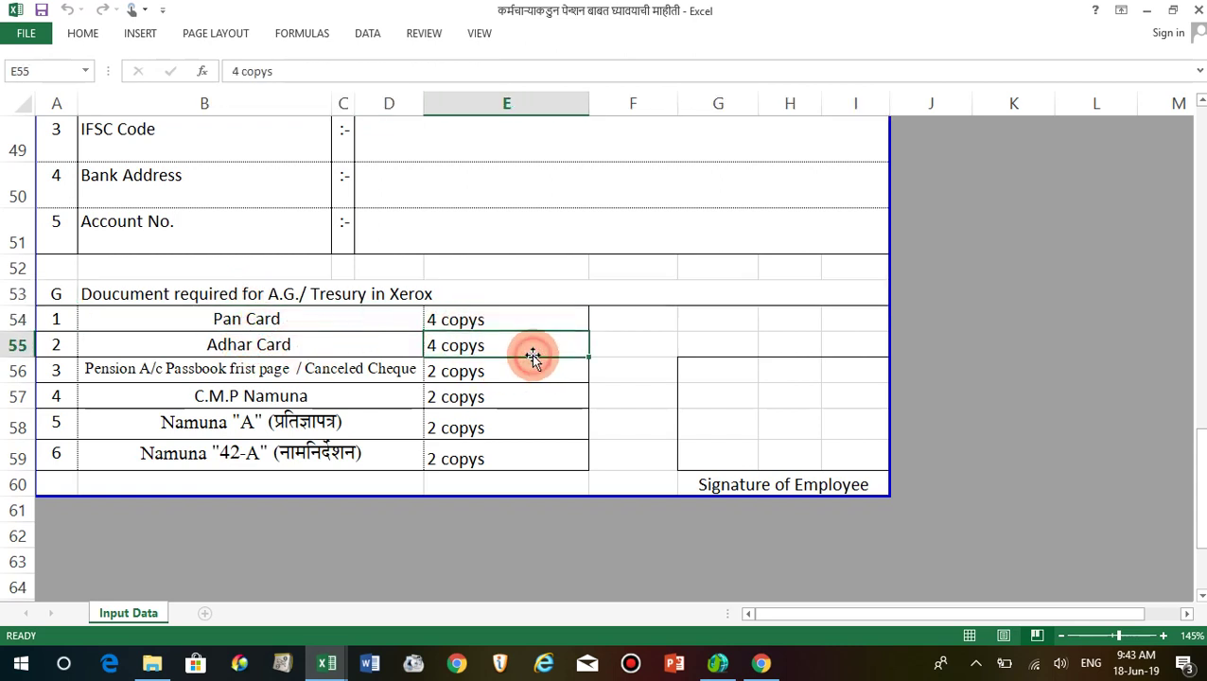
click(244, 376)
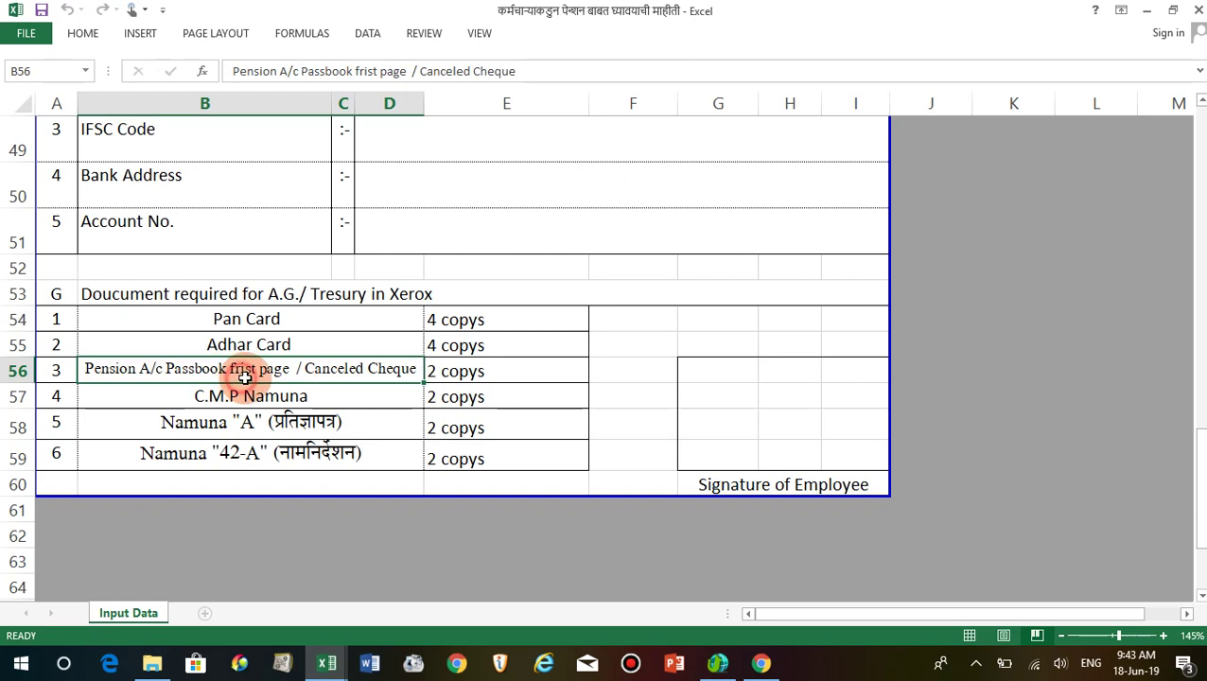
click(466, 376)
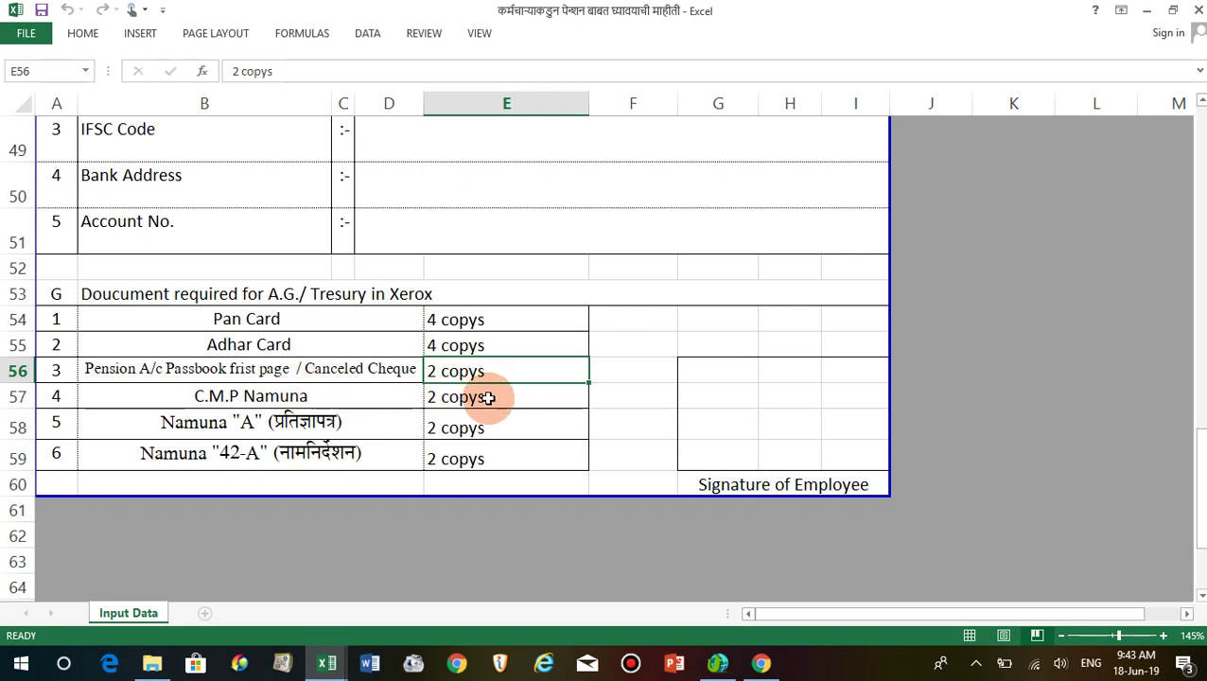
click(487, 397)
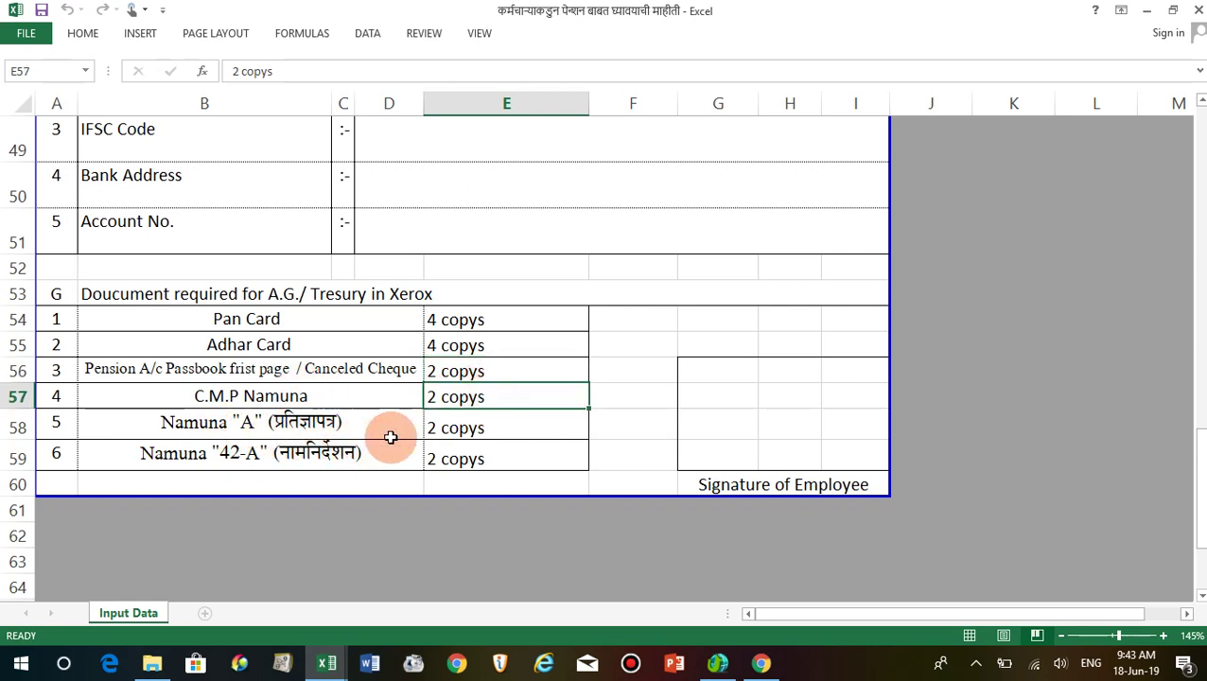
click(484, 427)
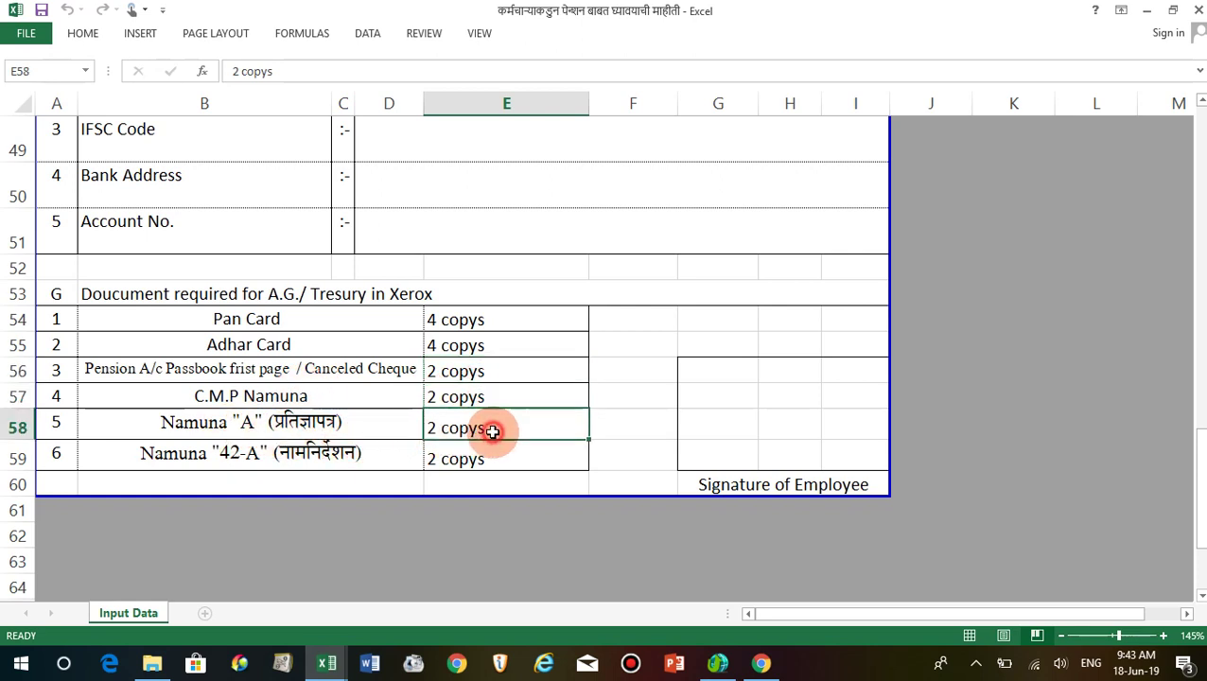
Recheck the Namuna "42-A" copy count, then close the workbook and bring Pension namuna 5 sing forward.
click(189, 454)
click(473, 460)
click(345, 421)
click(326, 452)
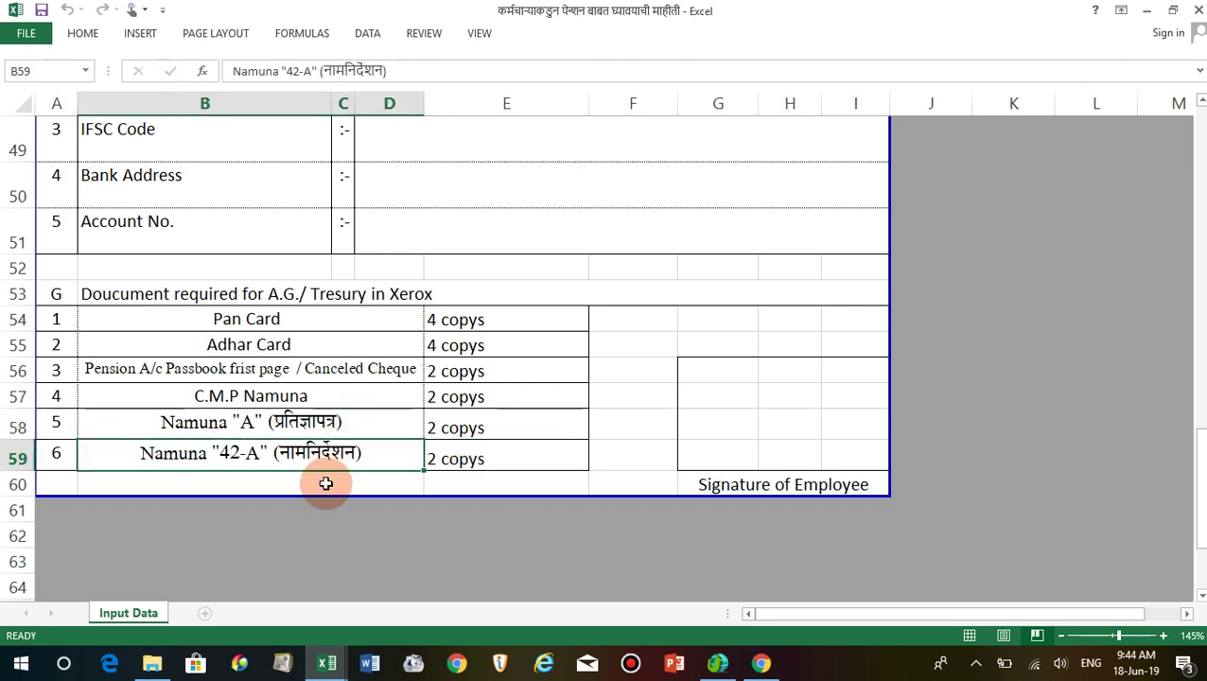
click(324, 477)
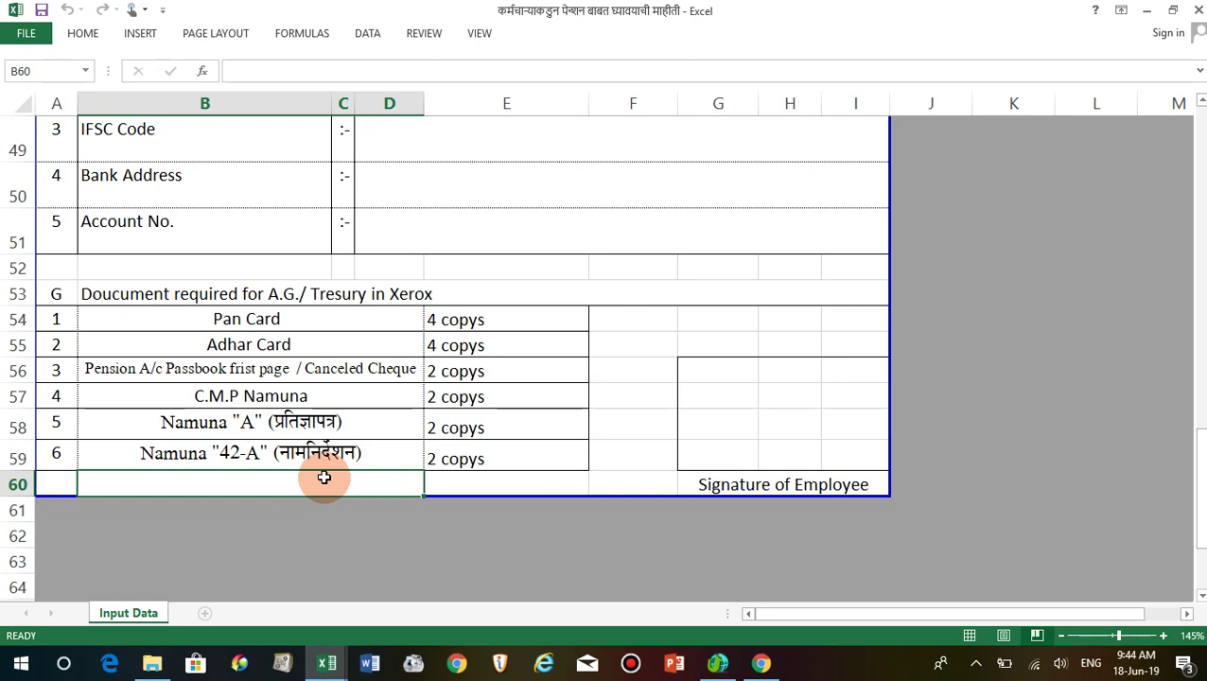
click(466, 482)
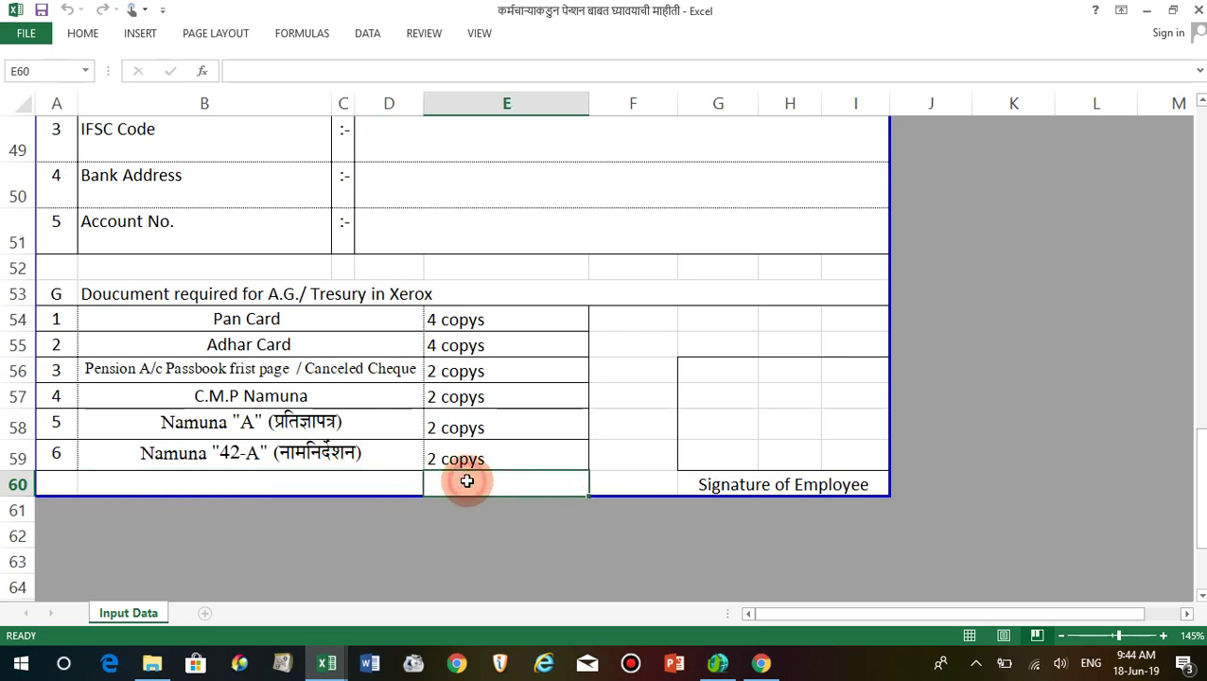
click(470, 463)
click(458, 480)
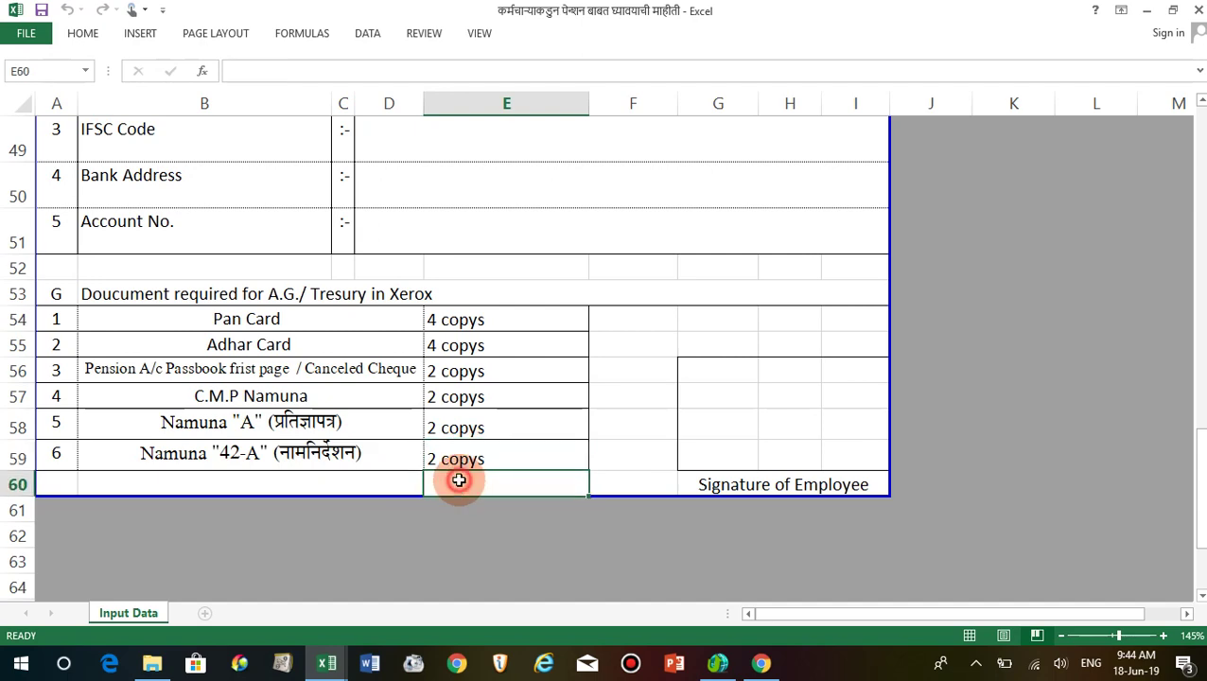
click(340, 447)
scroll(340, 444, up, 16)
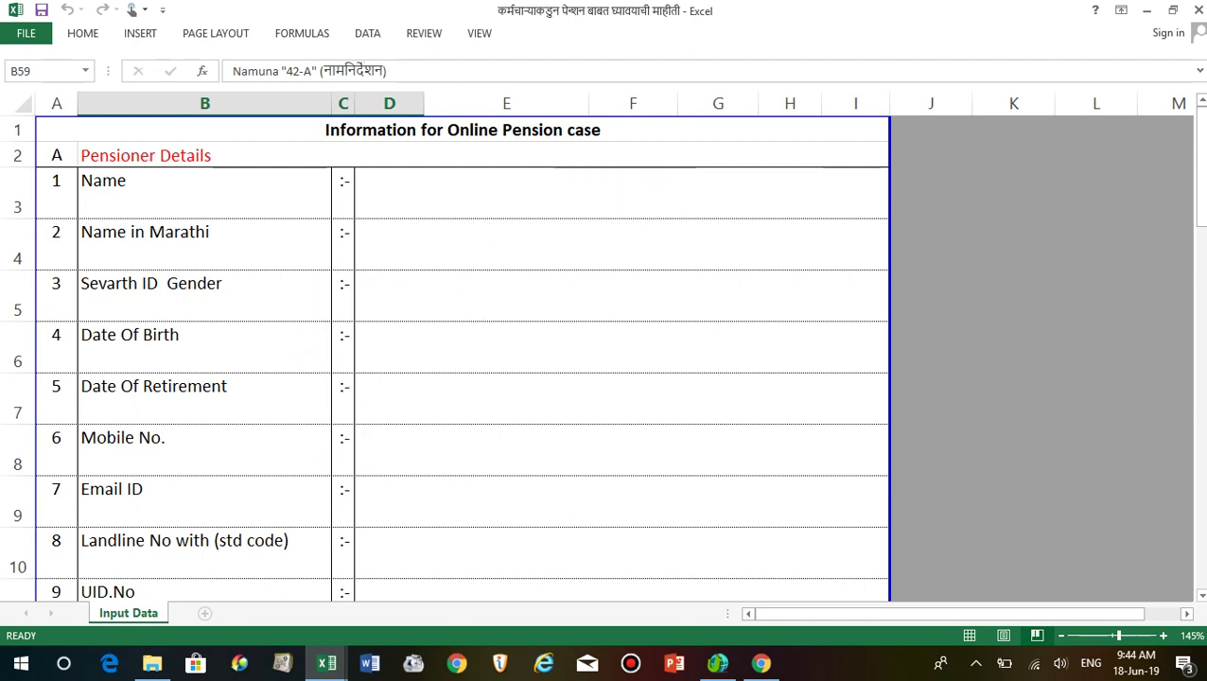
click(1197, 11)
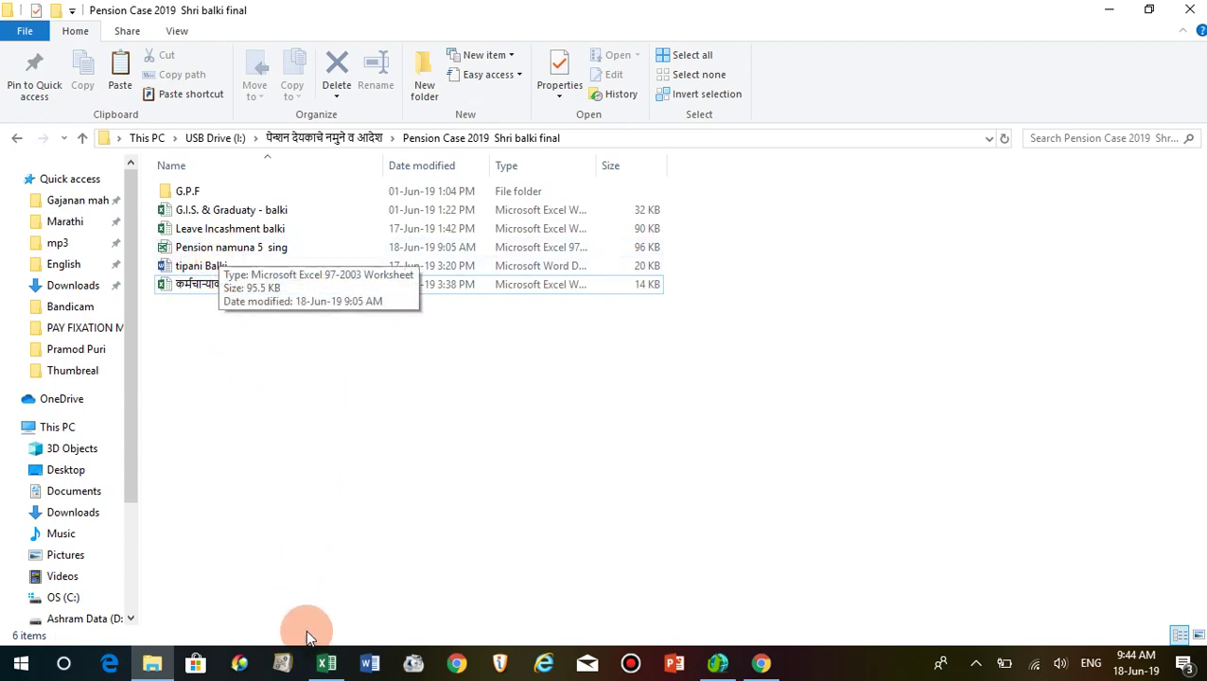
click(324, 662)
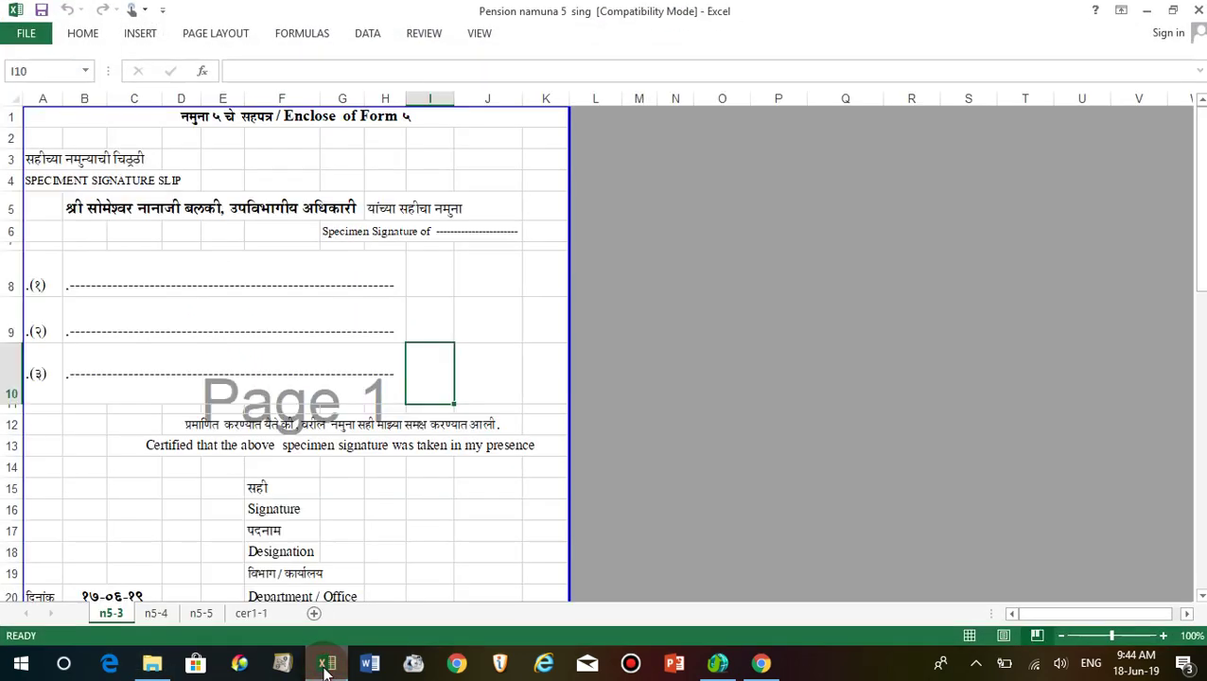
click(157, 408)
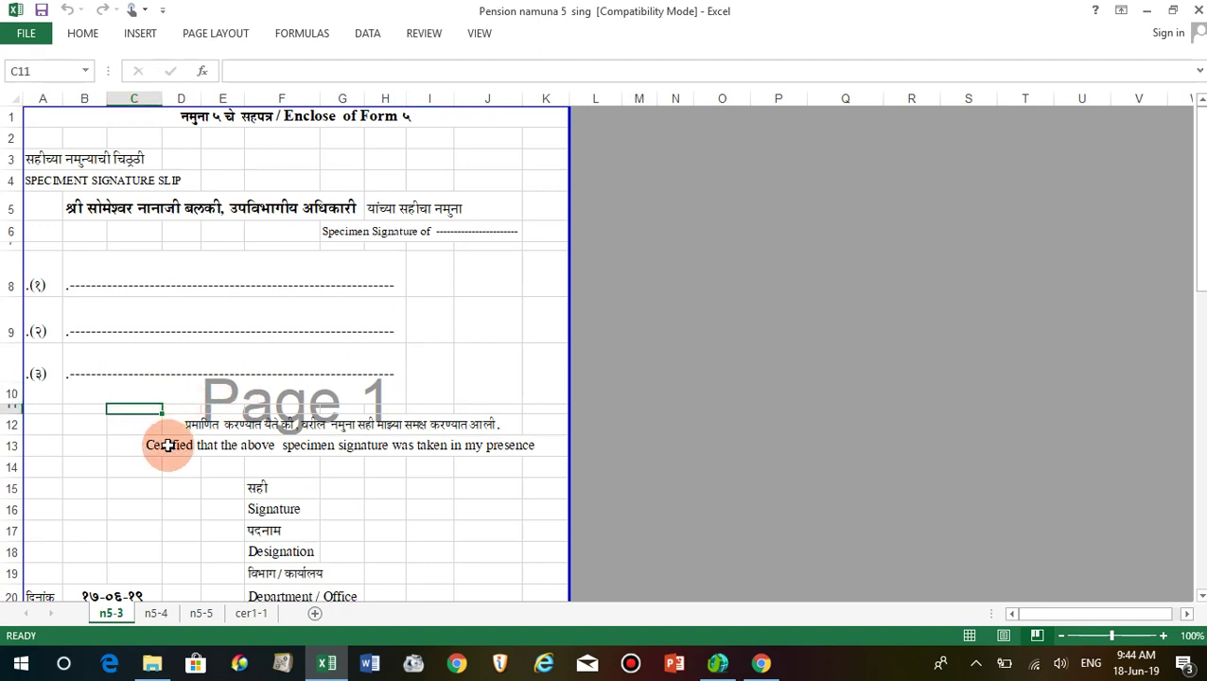
scroll(167, 444, up, 6)
click(351, 392)
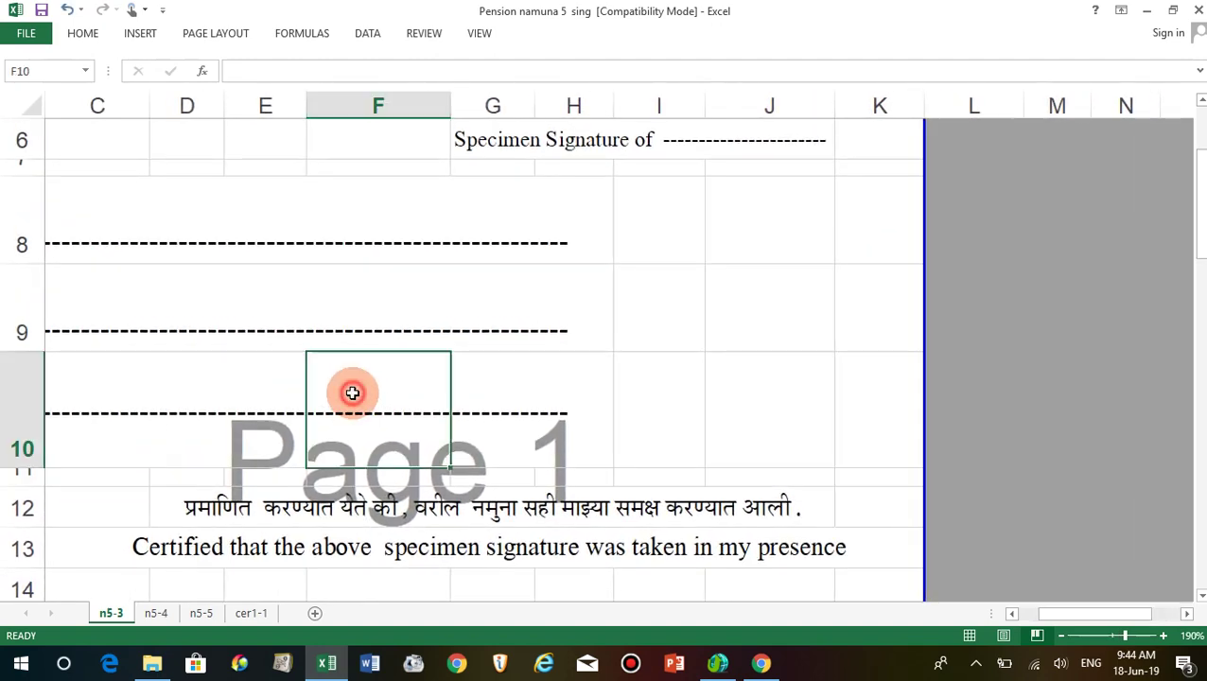
key(Left)
key(Left)
key(Left)
key(Left)
key(Left)
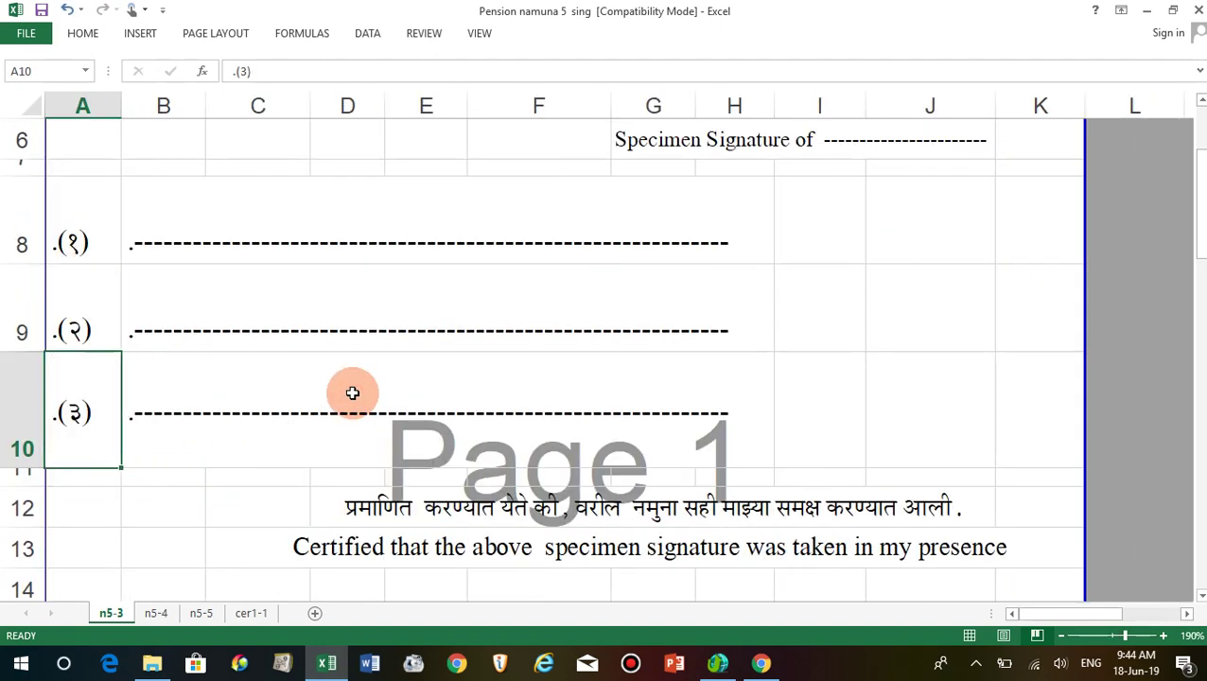
scroll(304, 383, up, 2)
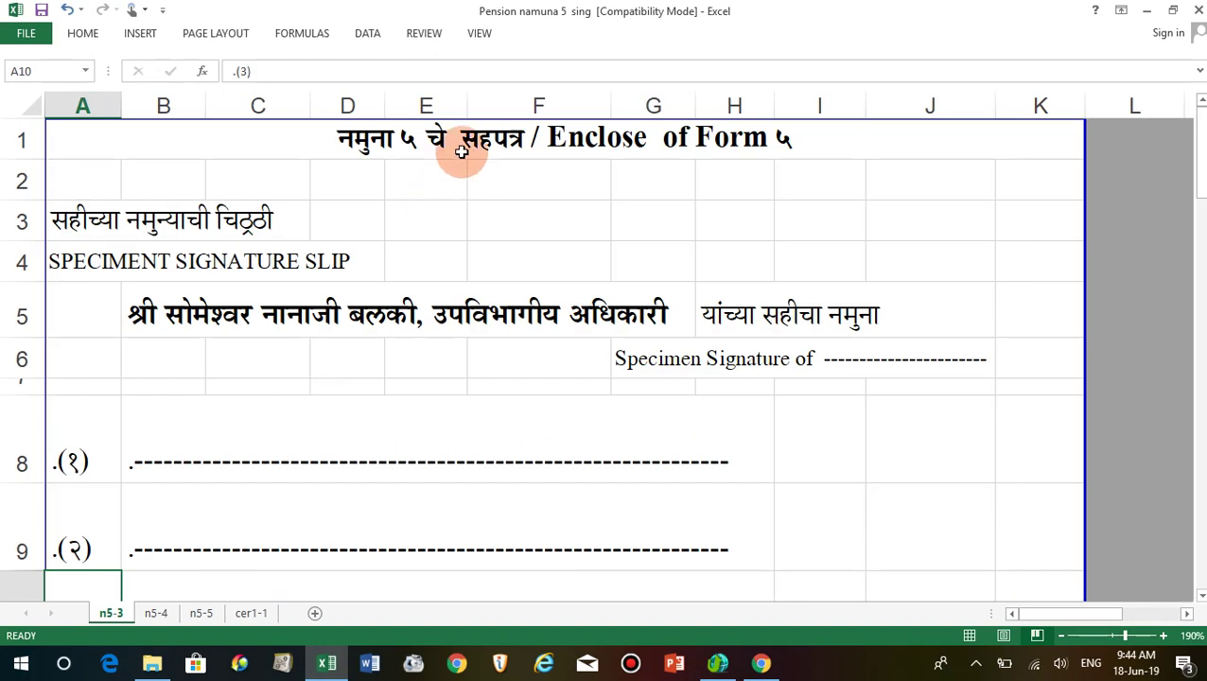
click(158, 313)
scroll(248, 404, down, 2)
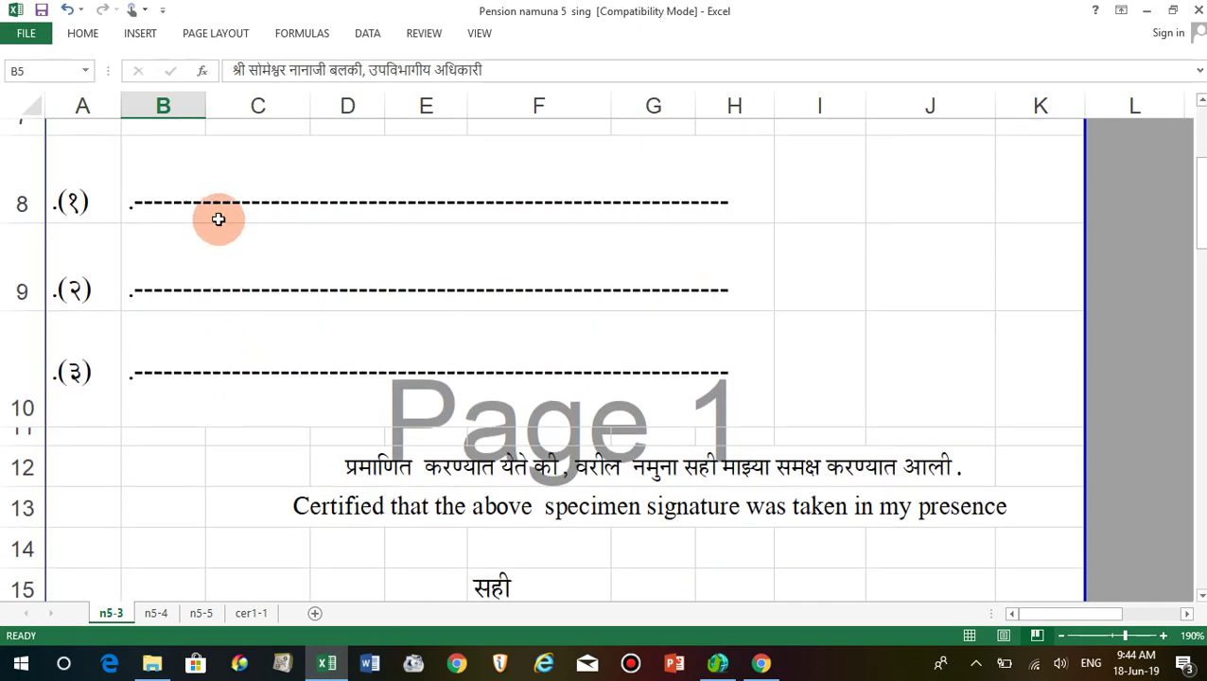
scroll(188, 340, down, 4)
scroll(343, 345, up, 2)
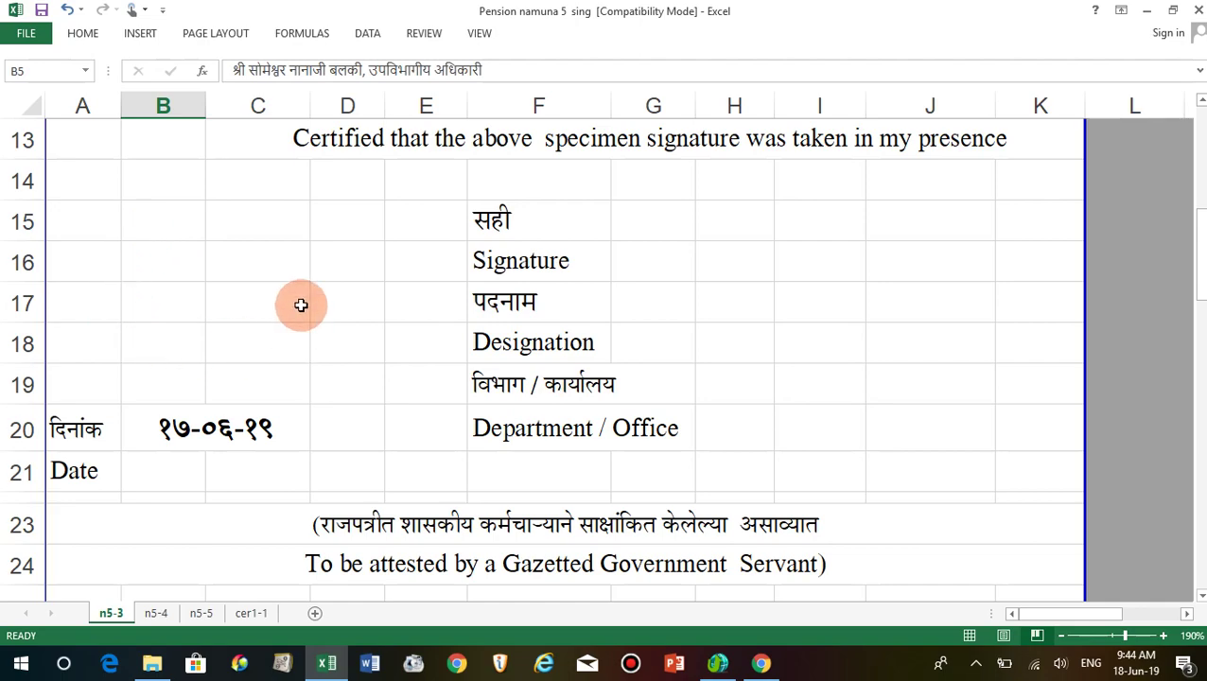
scroll(141, 328, down, 3)
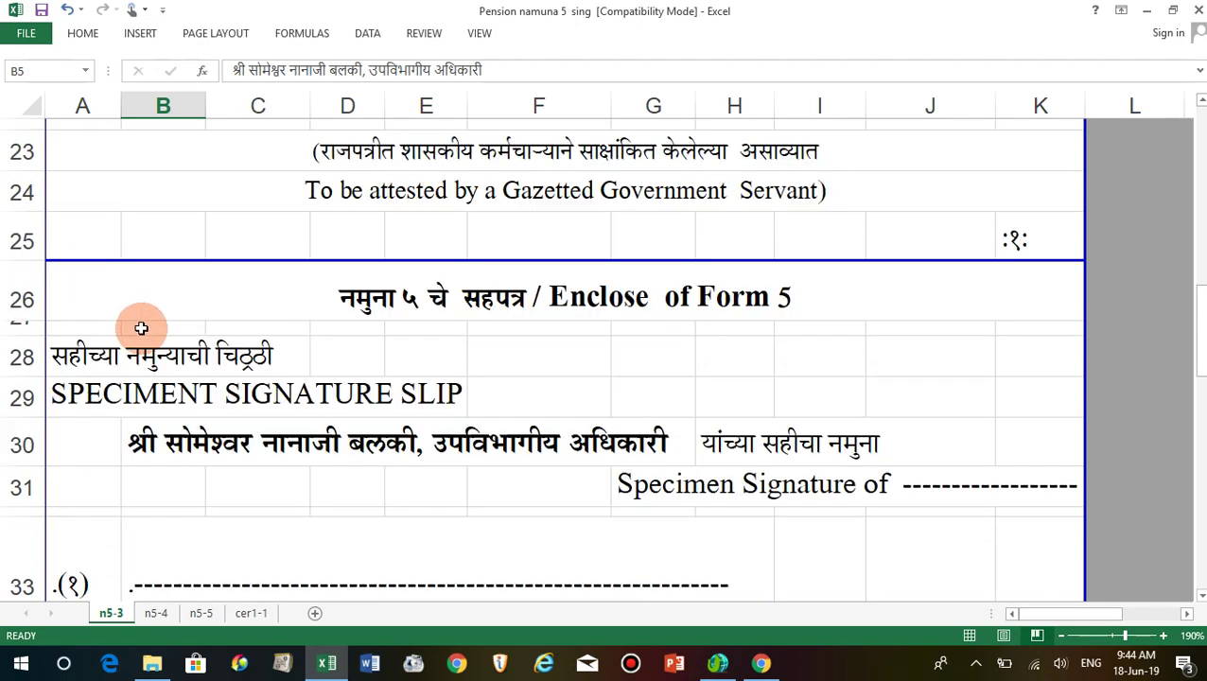
scroll(409, 277, down, 6)
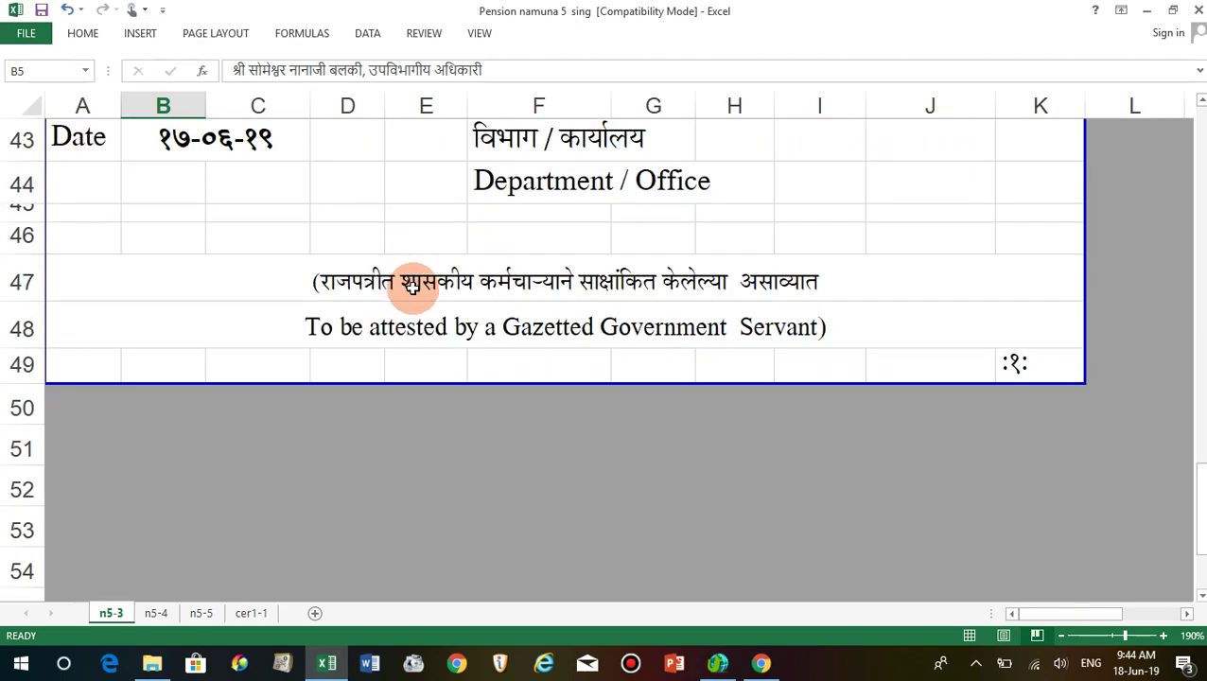
scroll(413, 283, up, 13)
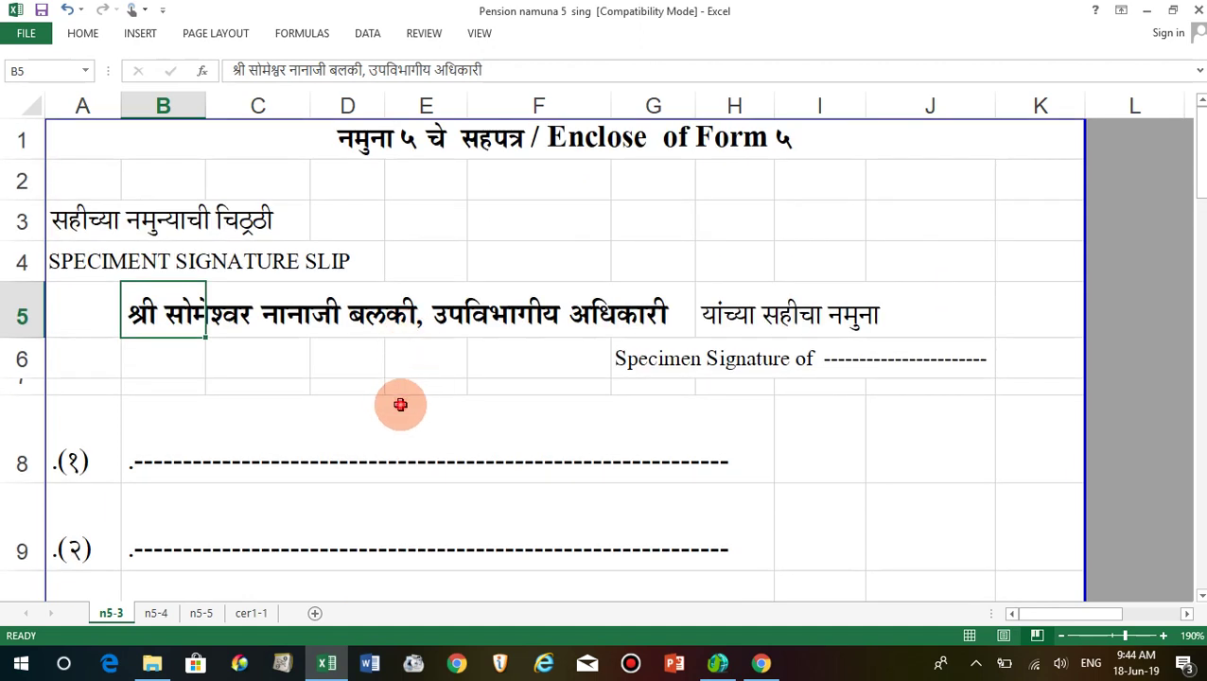
click(400, 404)
click(413, 367)
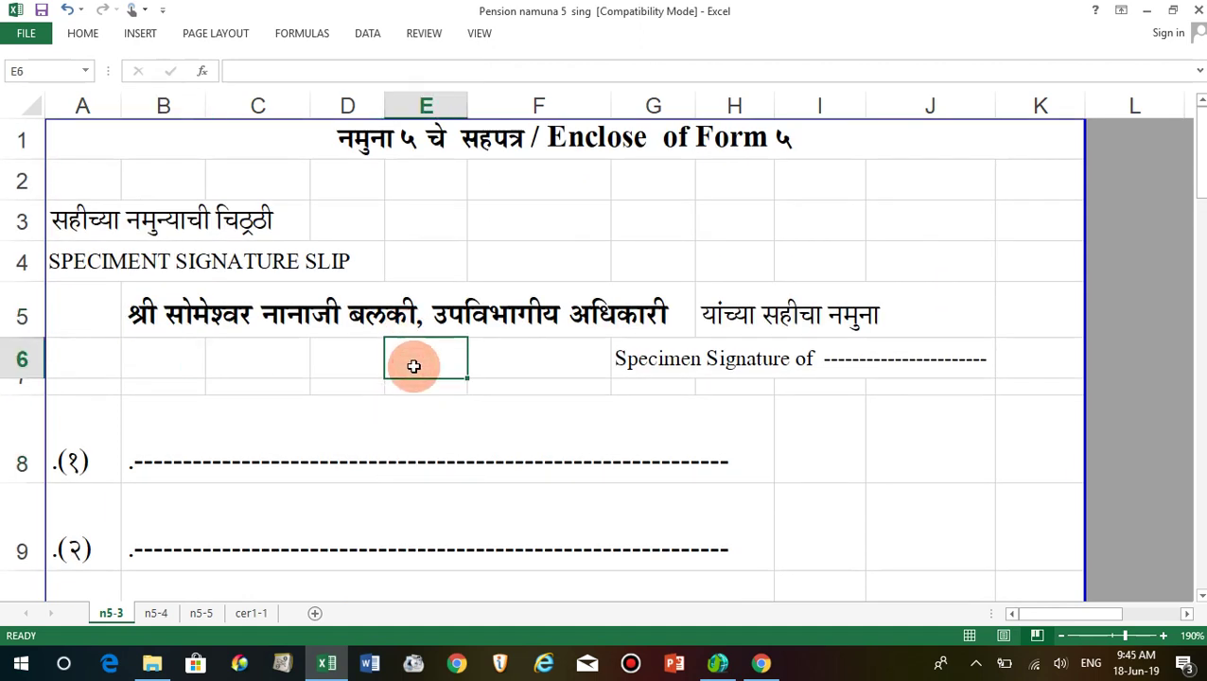
scroll(413, 367, down, 5)
scroll(413, 367, up, 2)
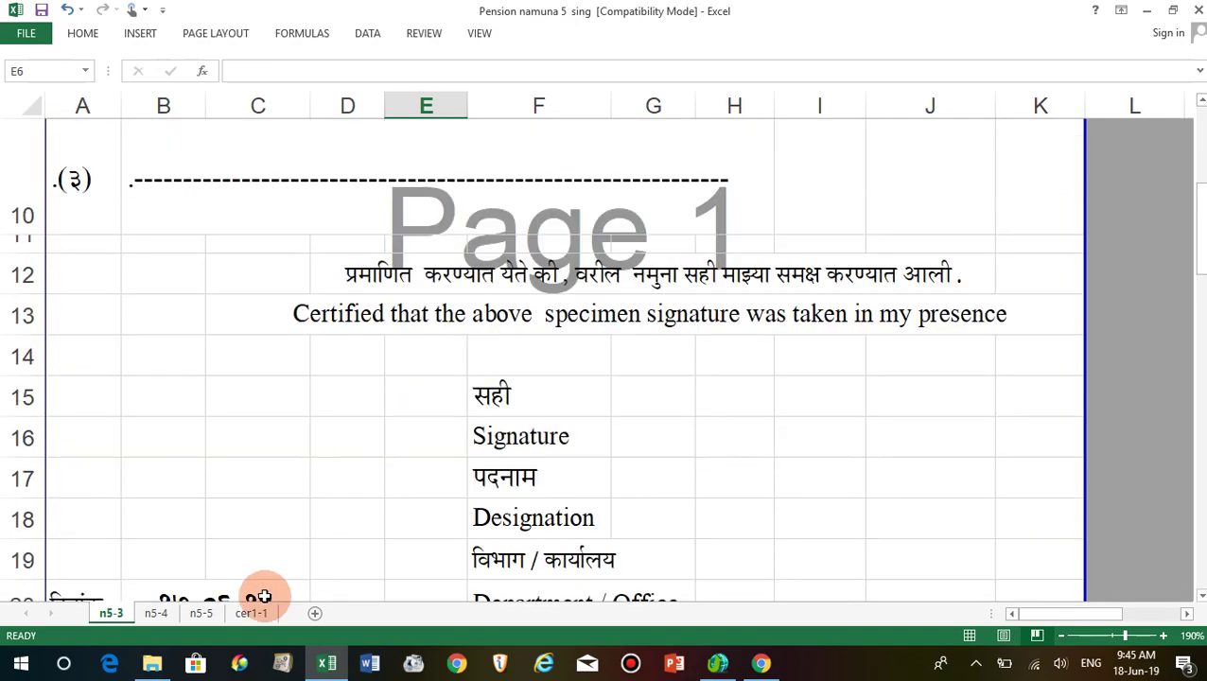
Review n5-4's height (I8), identification mark (I9) and linked name (G12), then move to n5-5.
click(156, 613)
scroll(249, 444, up, 12)
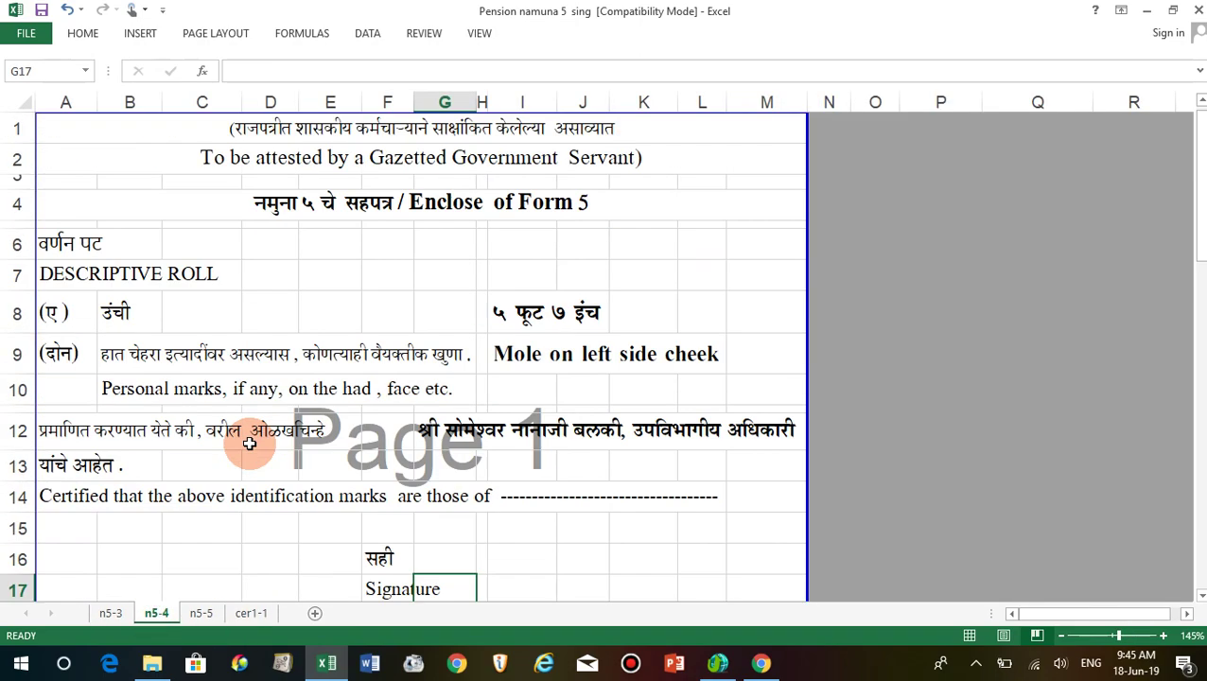
click(525, 310)
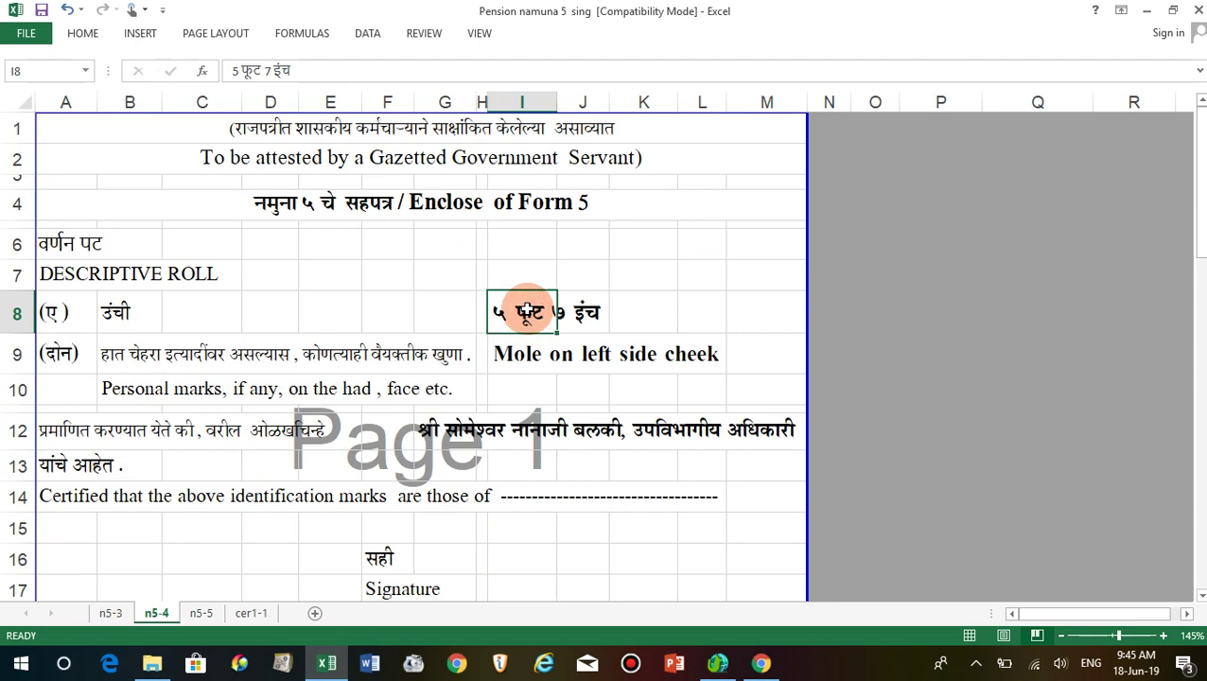
click(518, 359)
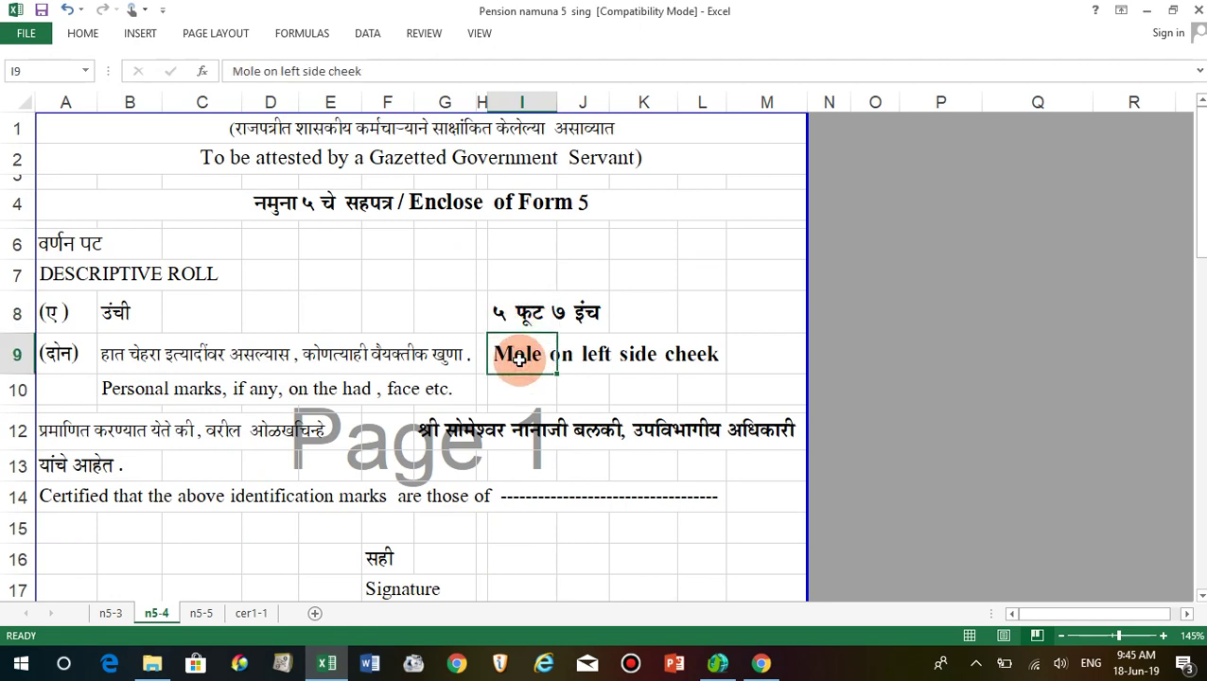
click(434, 437)
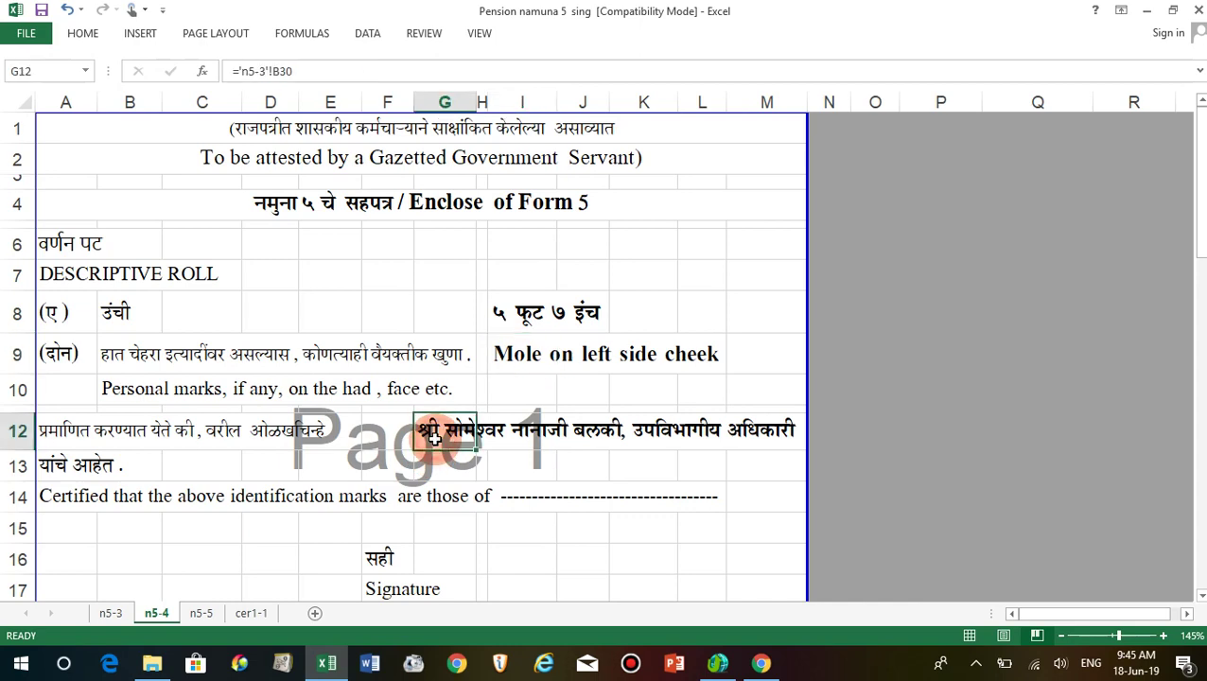
scroll(422, 531, down, 3)
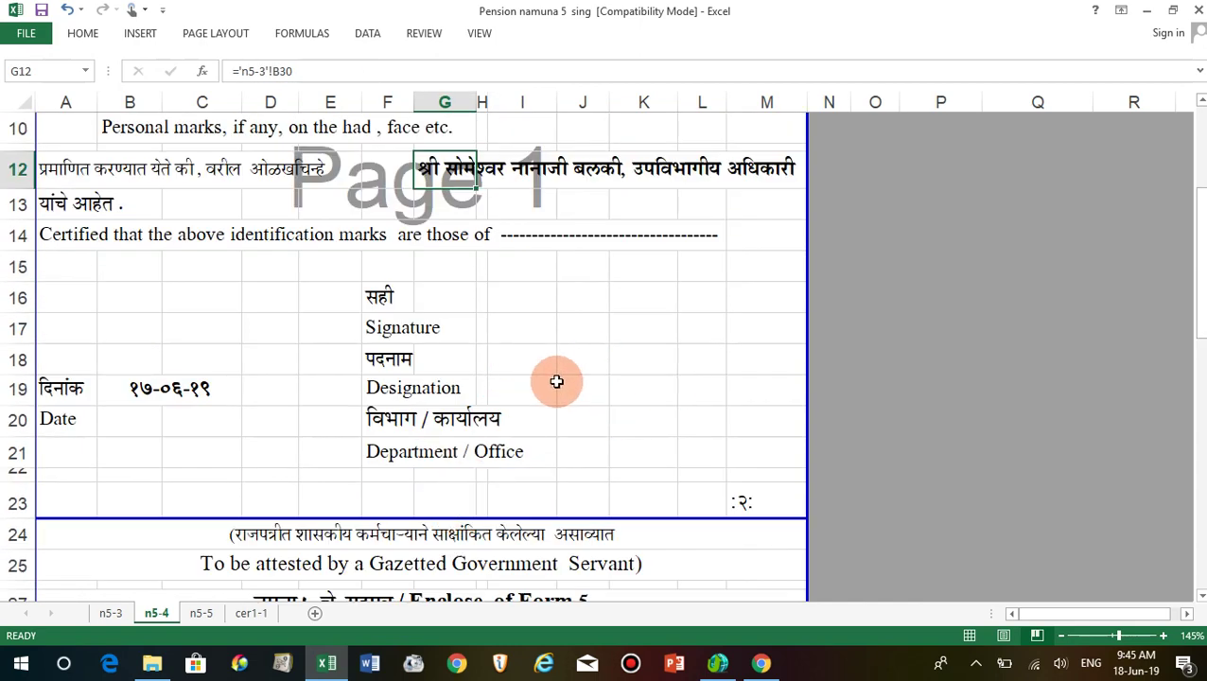
scroll(202, 418, down, 5)
scroll(202, 418, down, 6)
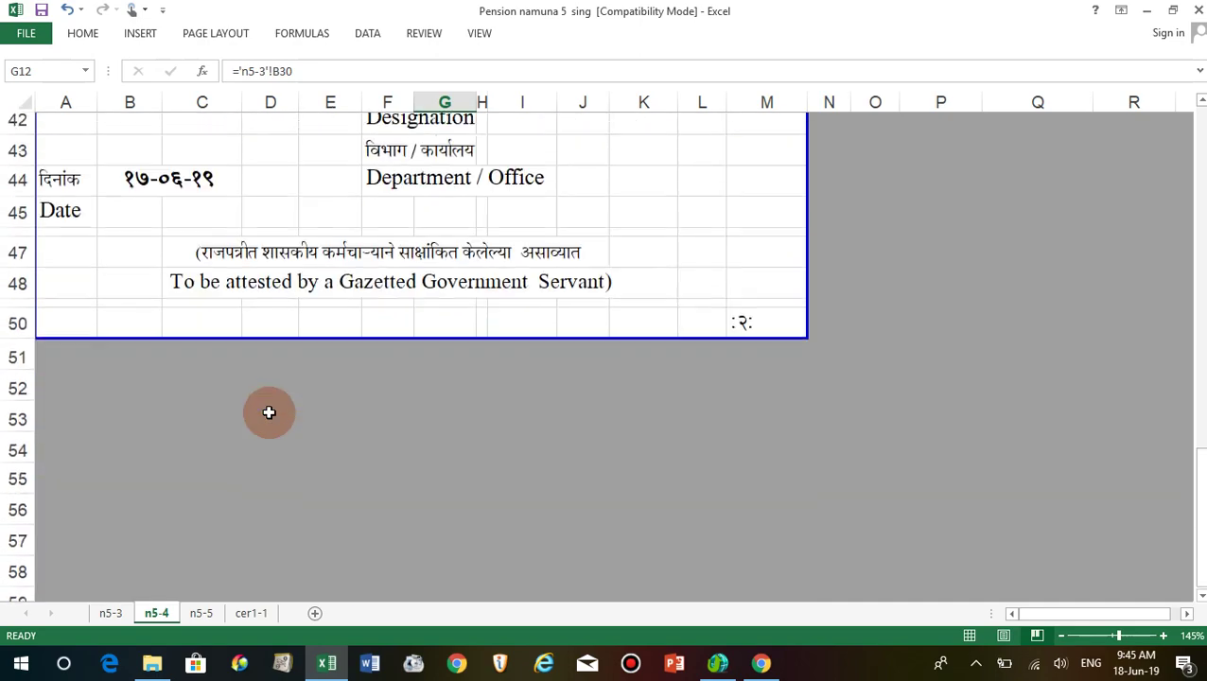
click(200, 613)
scroll(251, 483, up, 10)
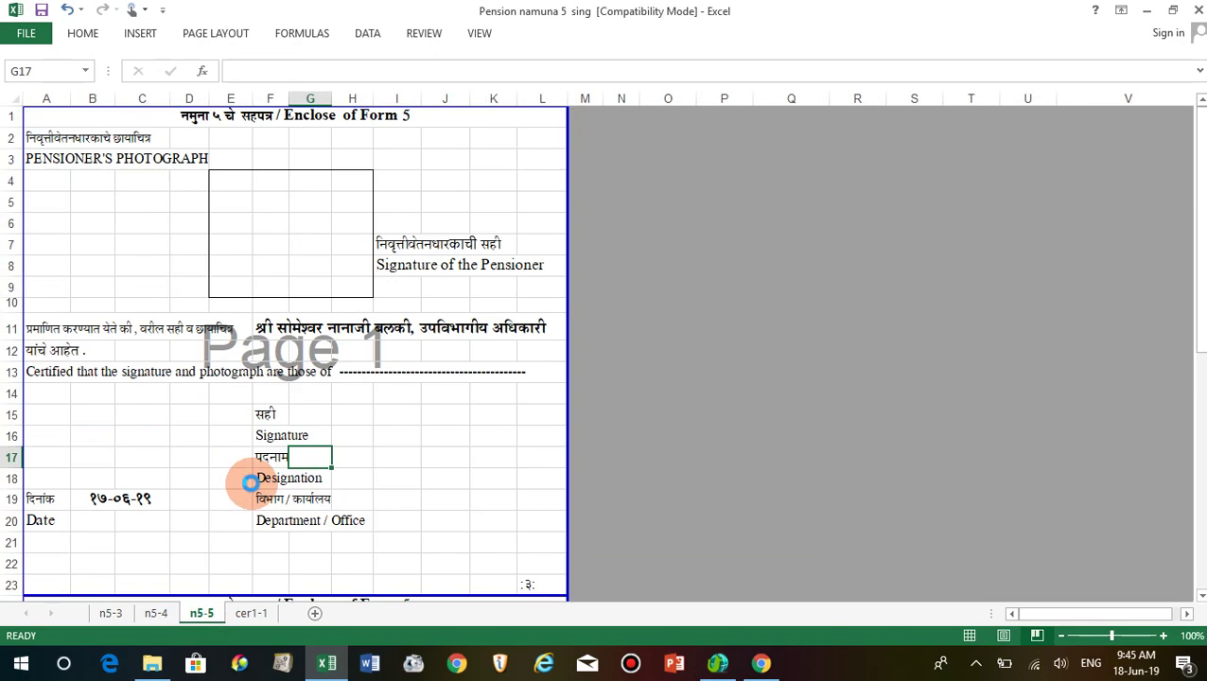
scroll(250, 482, up, 4)
click(251, 482)
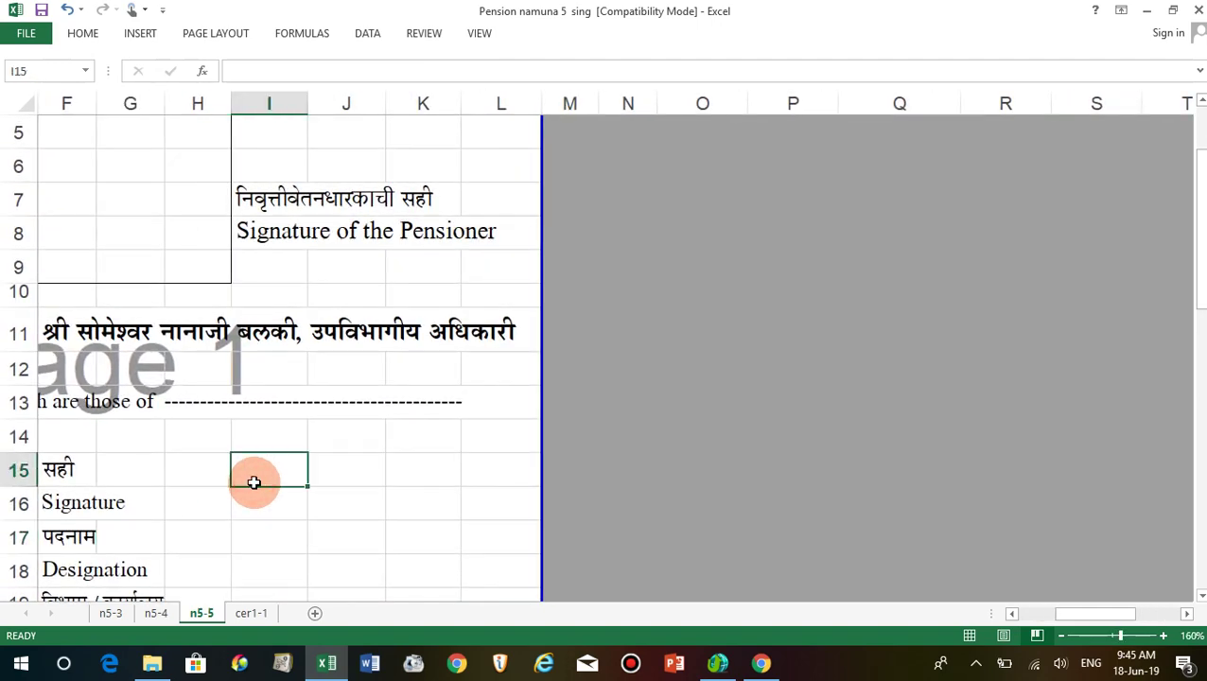
key(Left)
key(Left)
key(Left)
key(Left)
key(Left)
key(Left)
key(Left)
key(Left)
scroll(255, 483, up, 2)
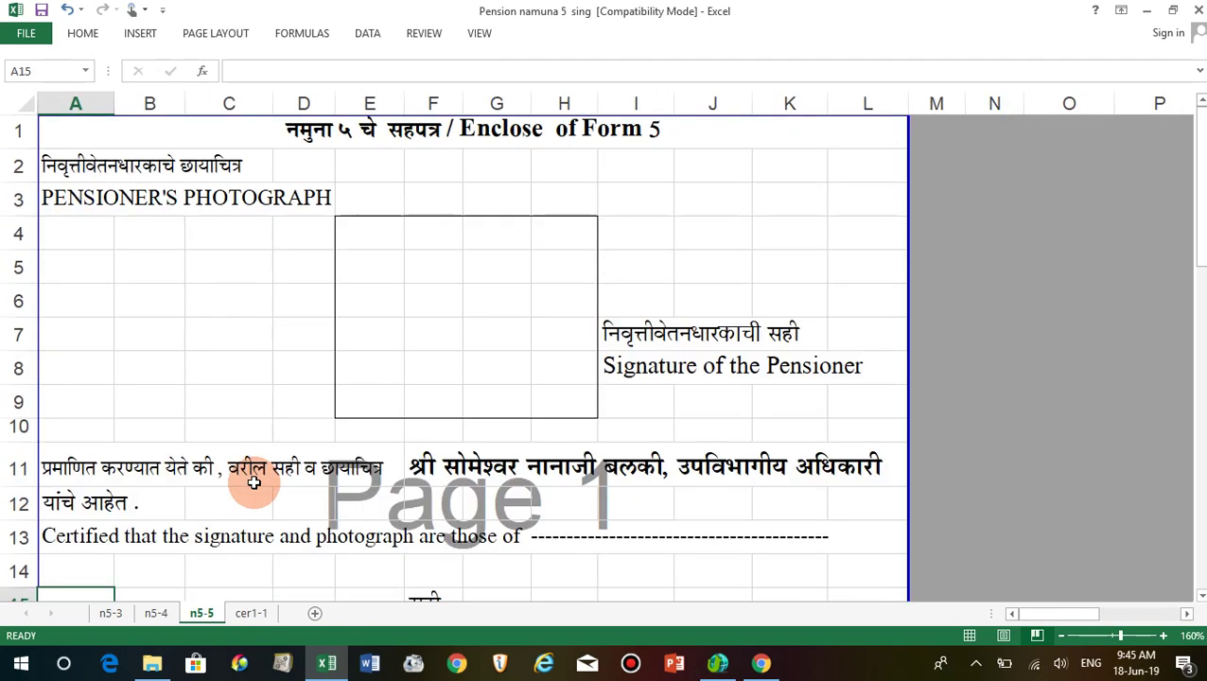
click(487, 279)
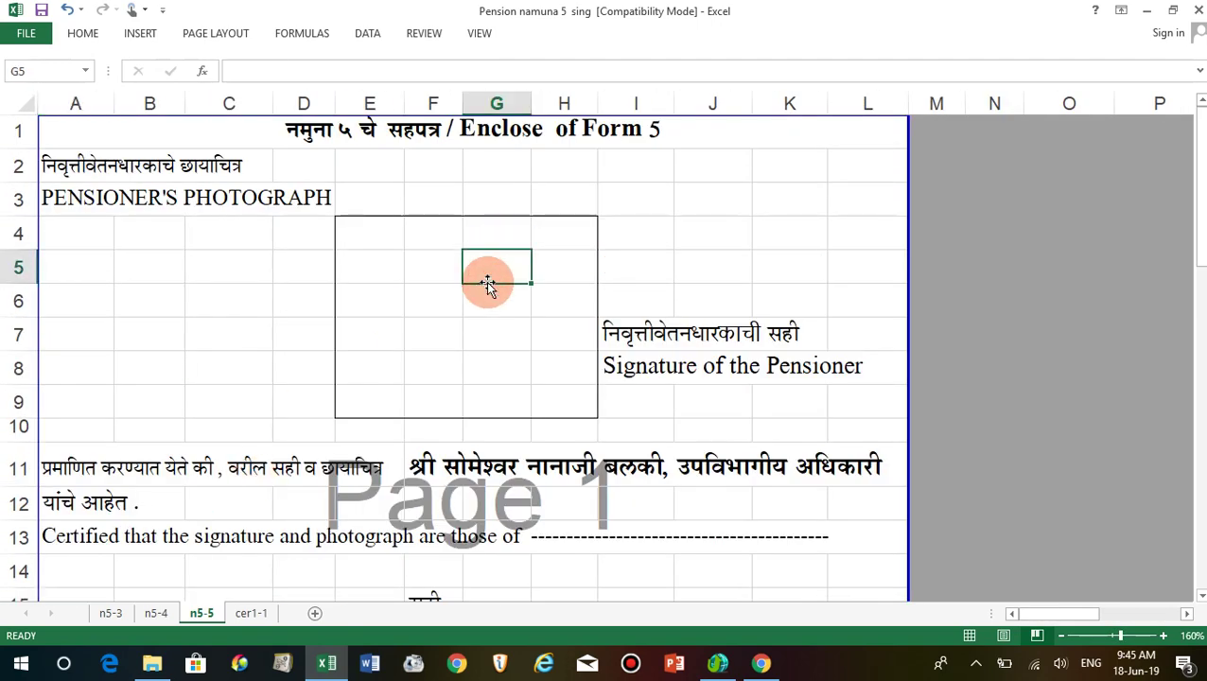
click(656, 306)
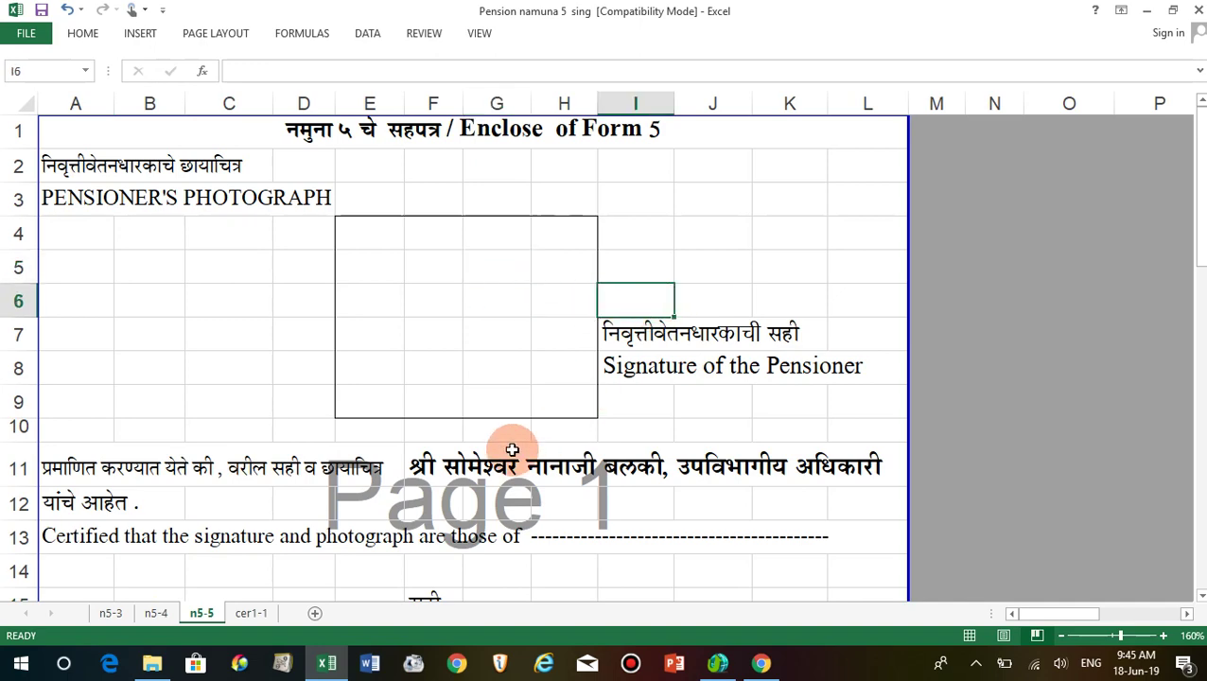
scroll(423, 475, down, 4)
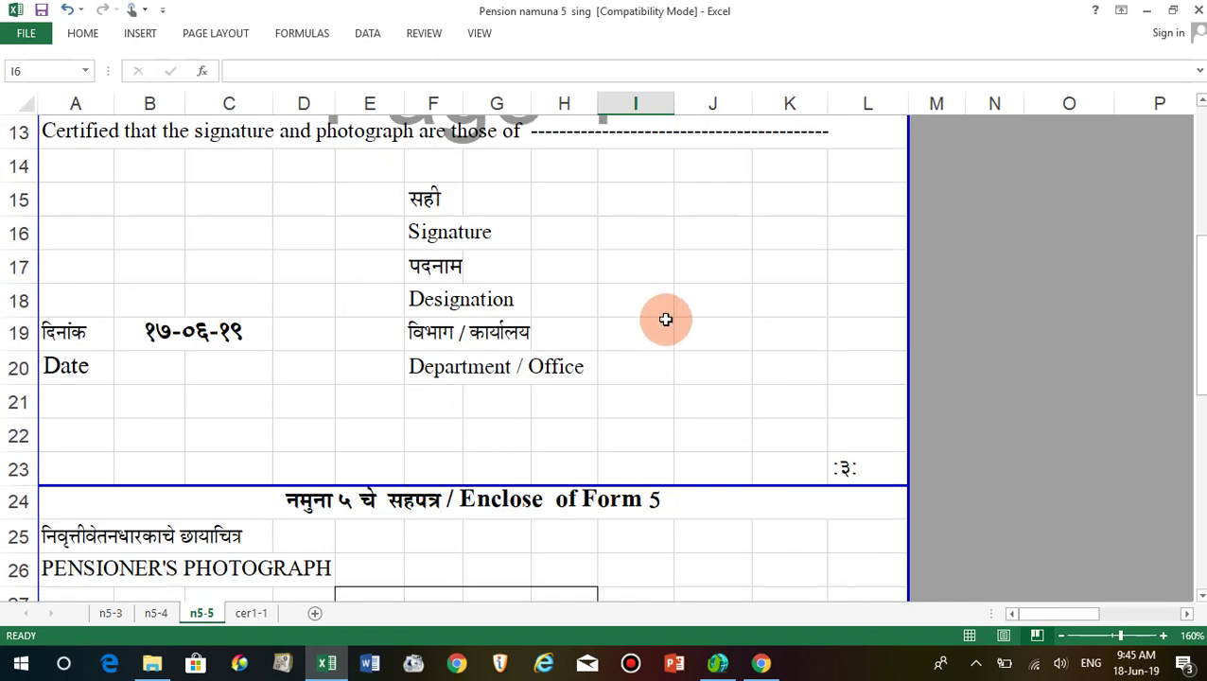
scroll(99, 303, down, 3)
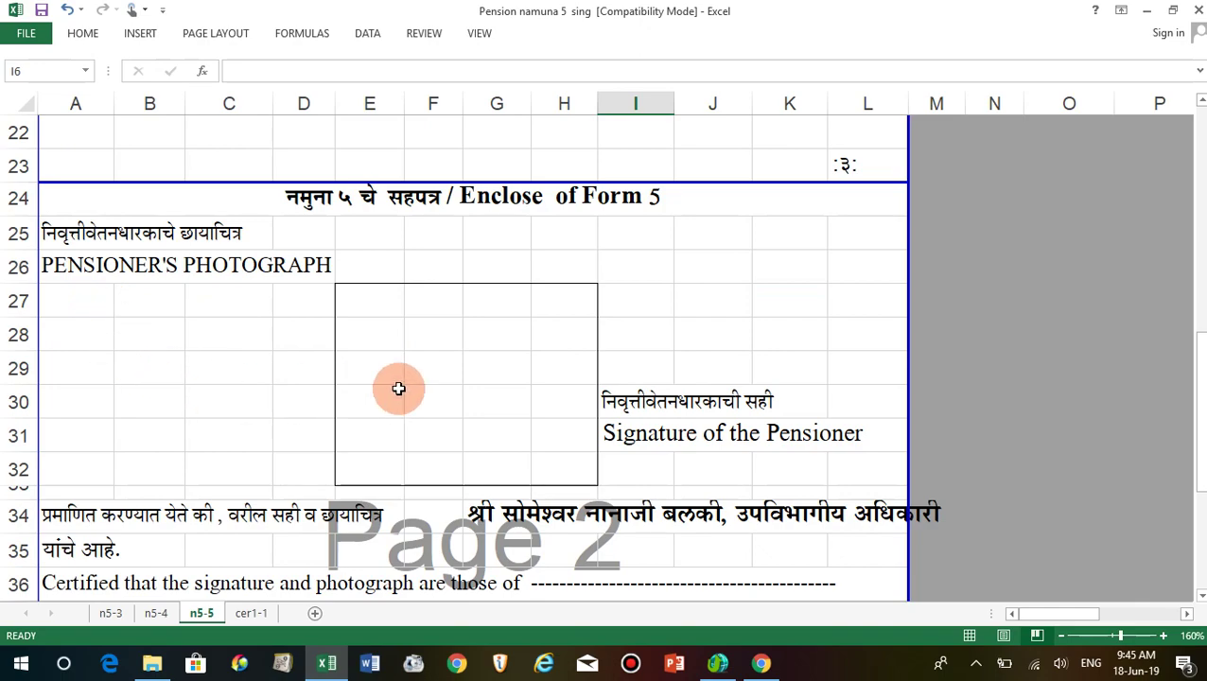
scroll(398, 388, down, 6)
scroll(398, 387, up, 13)
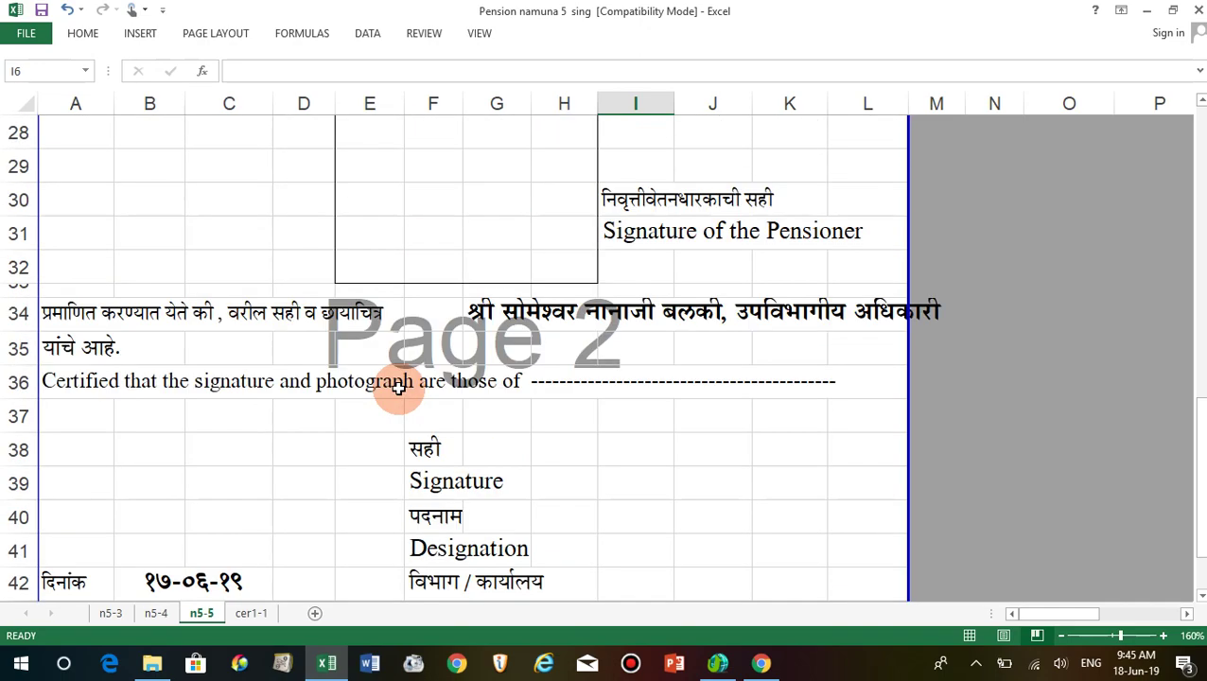
Open the cer1-1 sheet and review the first certificate starting at cell C7.
click(244, 614)
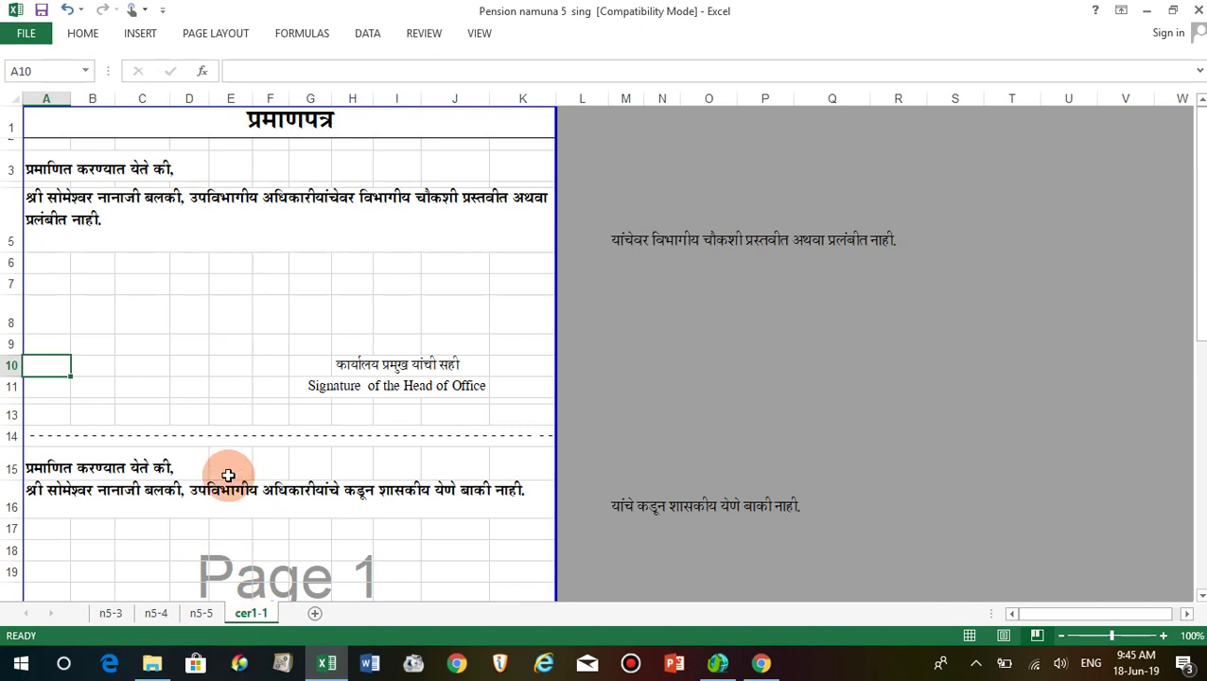
ctrl+scroll(228, 475, up, 6)
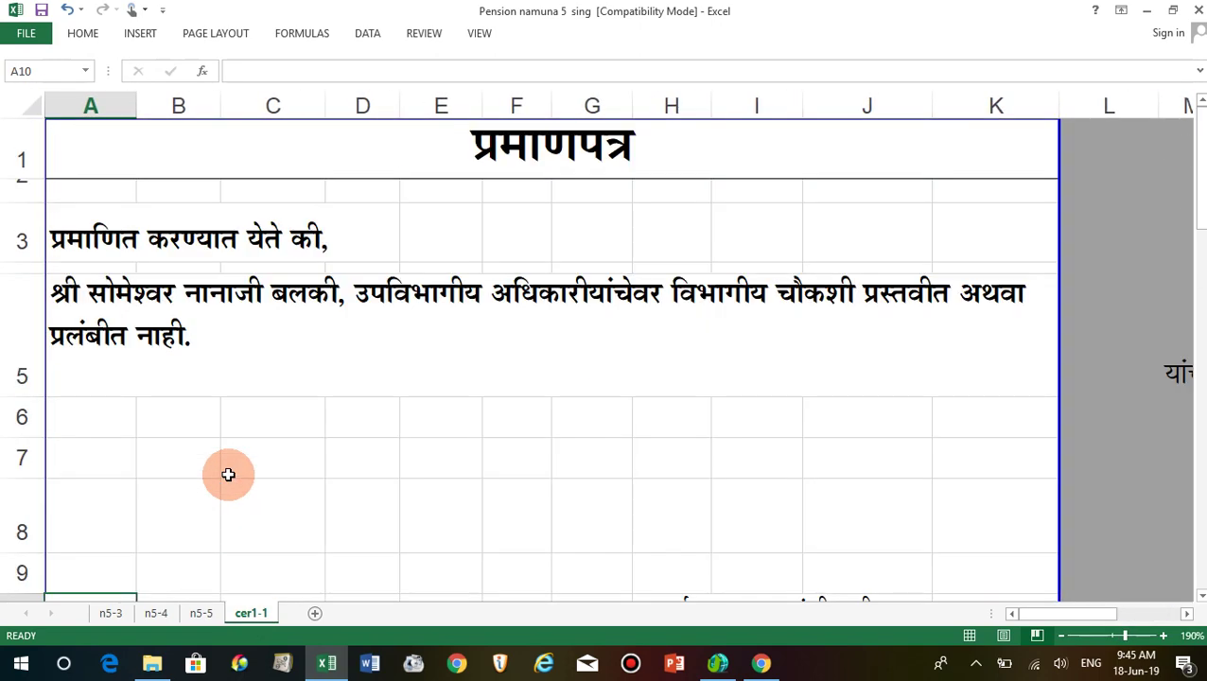
click(315, 454)
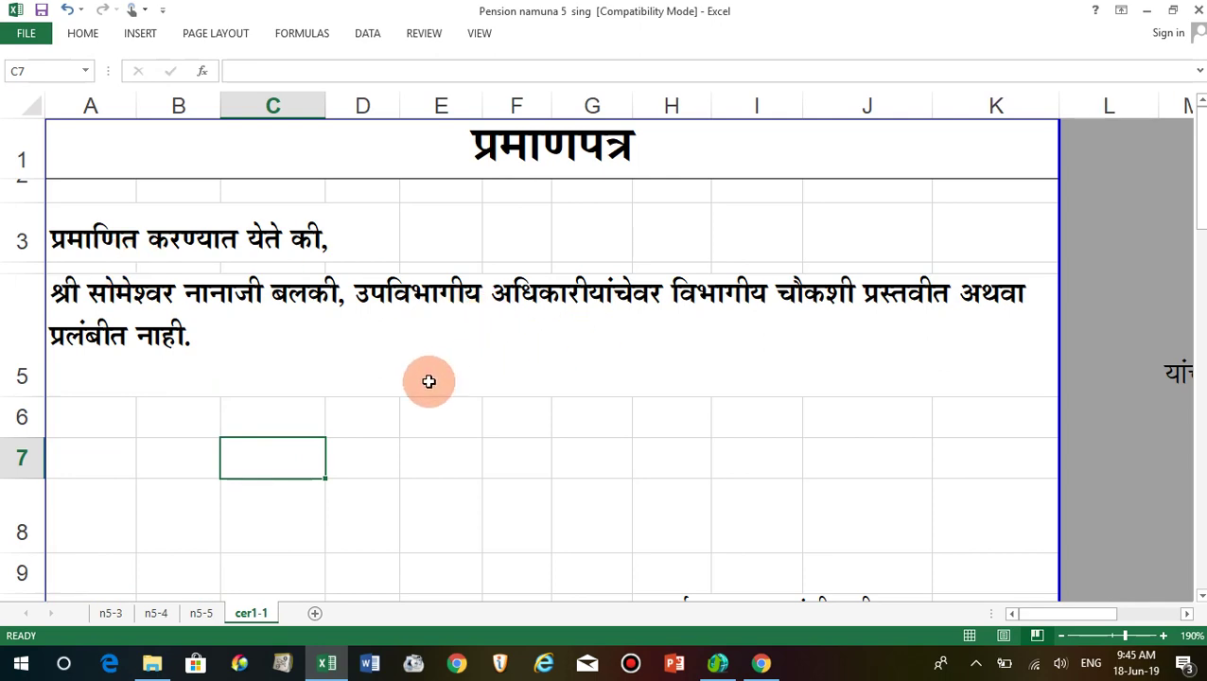
scroll(469, 359, down, 2)
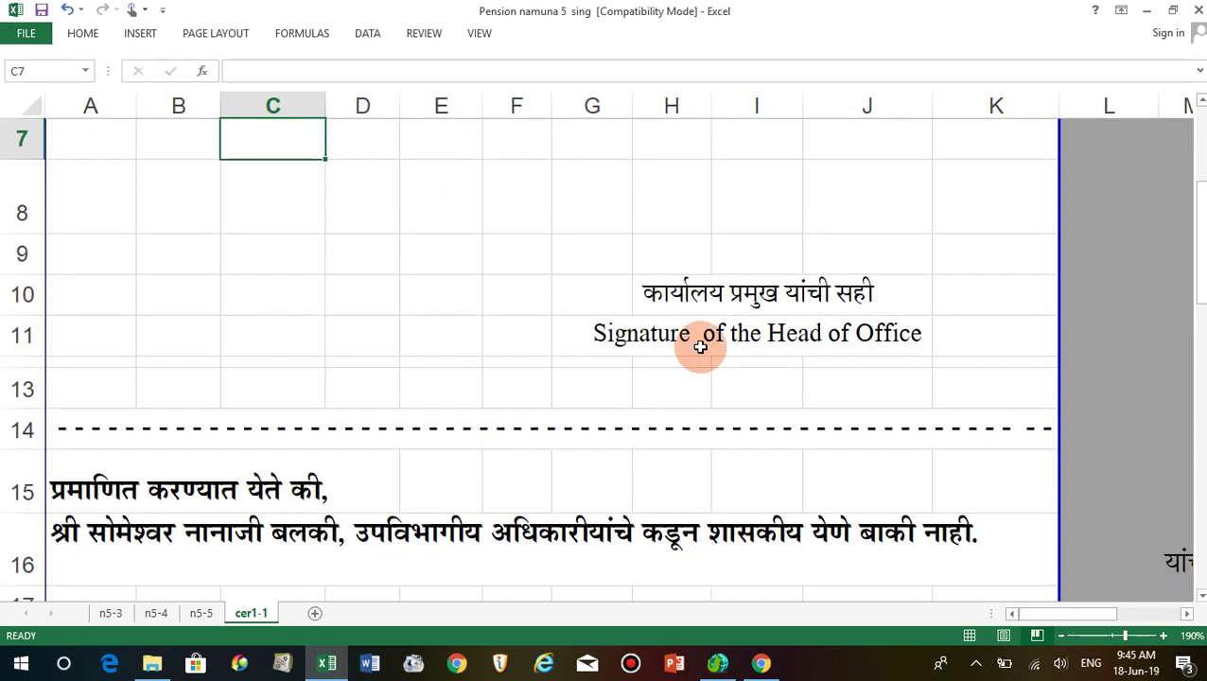
scroll(673, 425, down, 2)
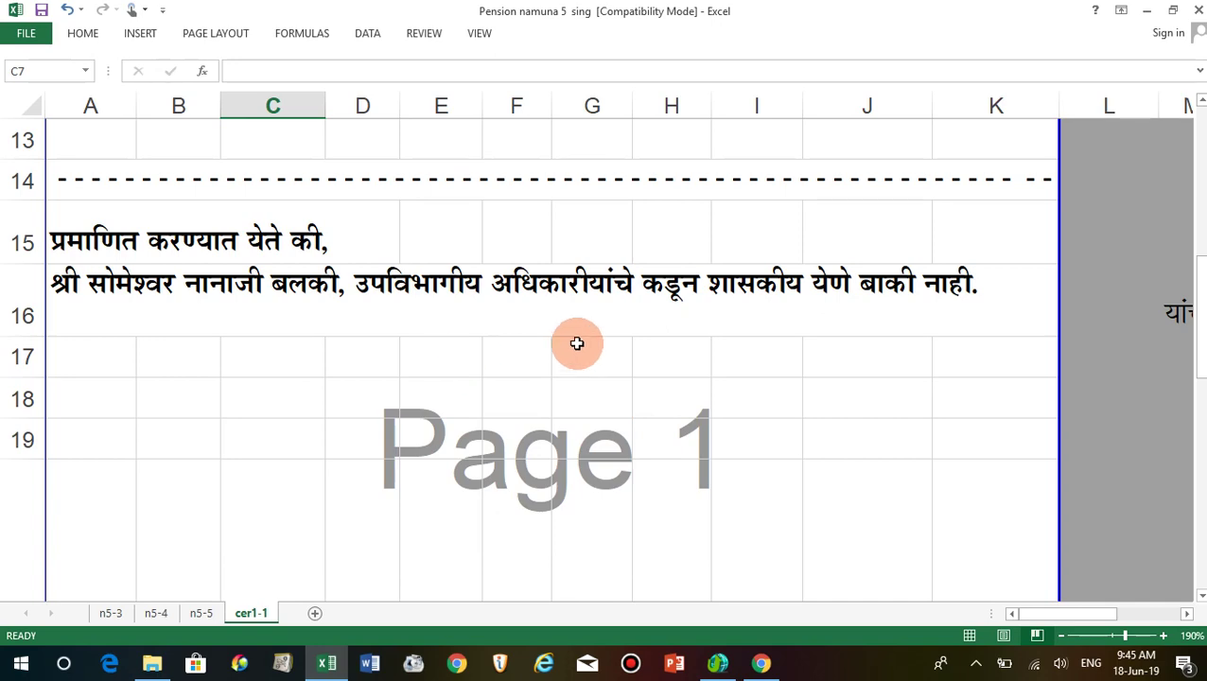
scroll(708, 329, down, 5)
scroll(701, 340, up, 3)
scroll(700, 342, down, 1)
Check the second certificate and its signature-line cells, then close the workbook.
click(536, 485)
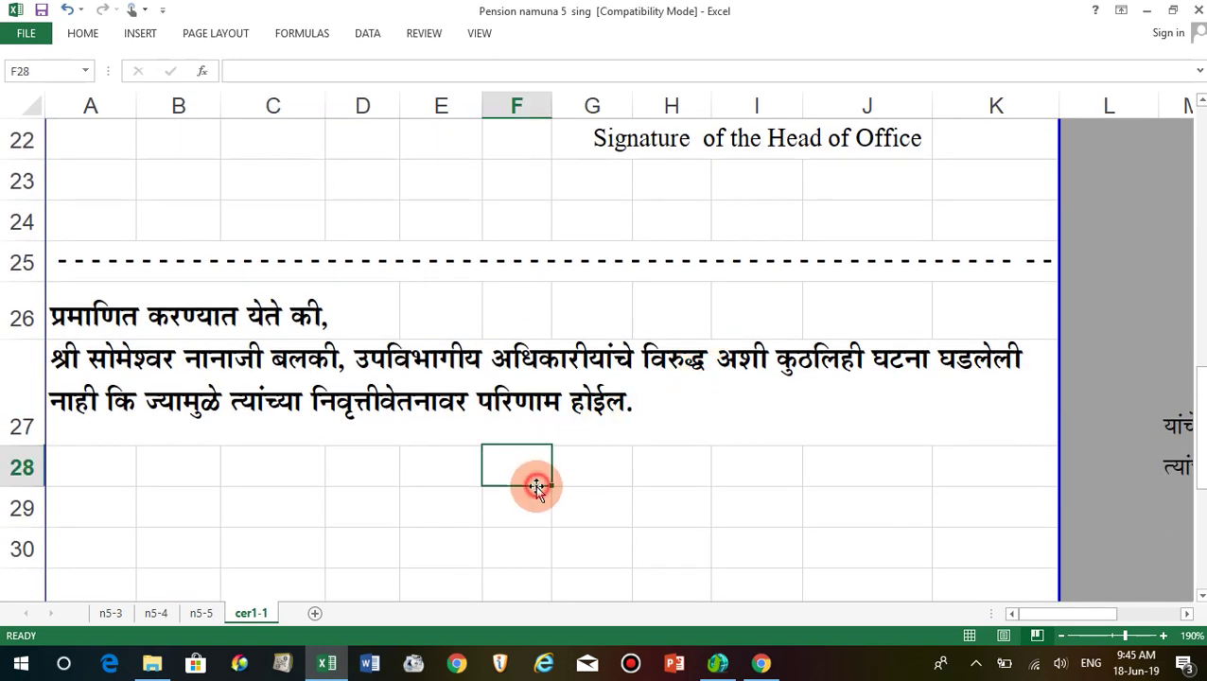
click(431, 398)
click(404, 489)
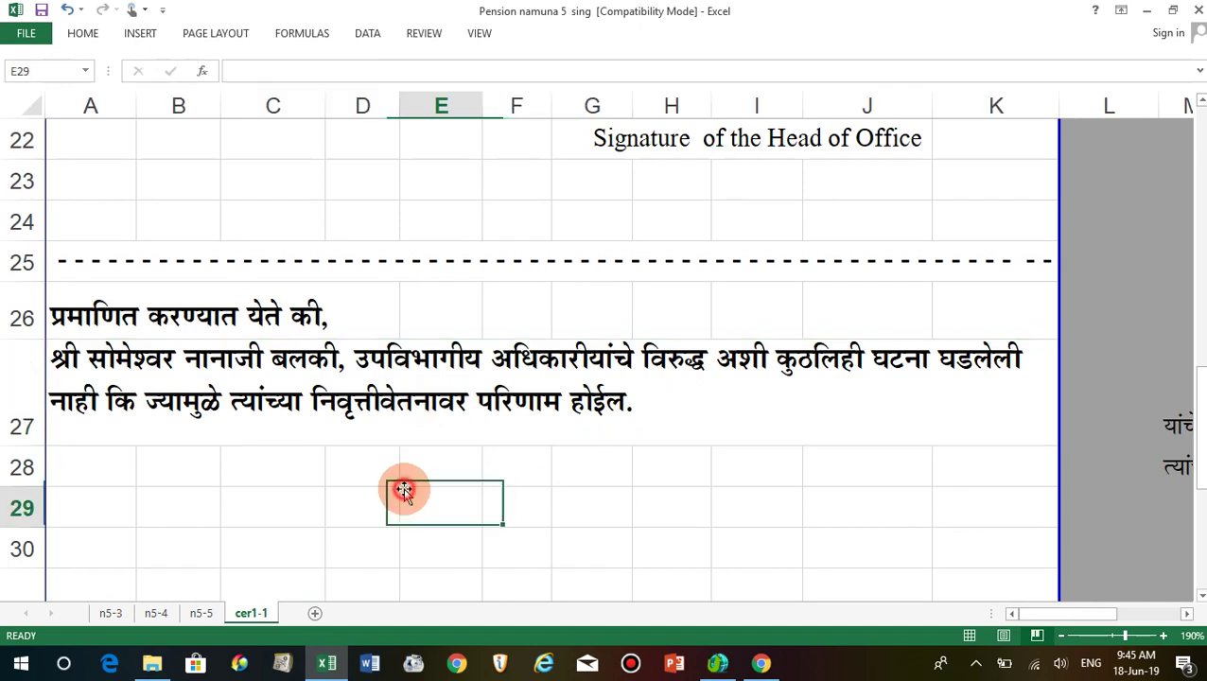
scroll(404, 489, down, 2)
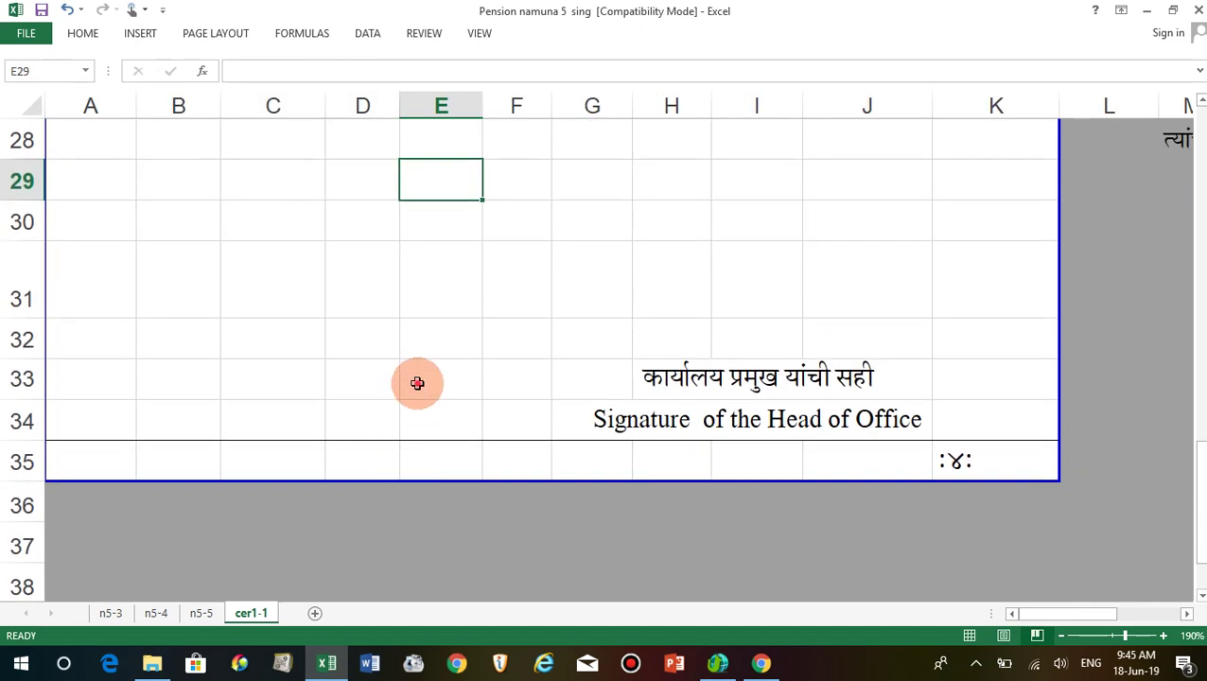
click(417, 383)
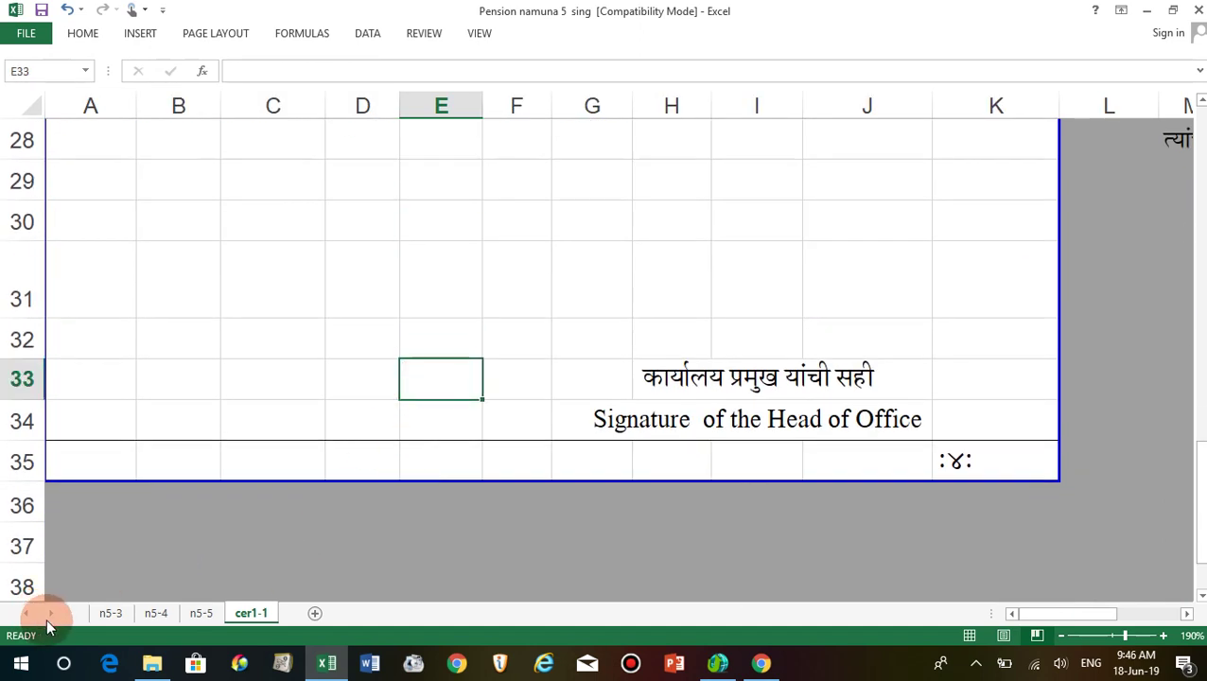
click(332, 385)
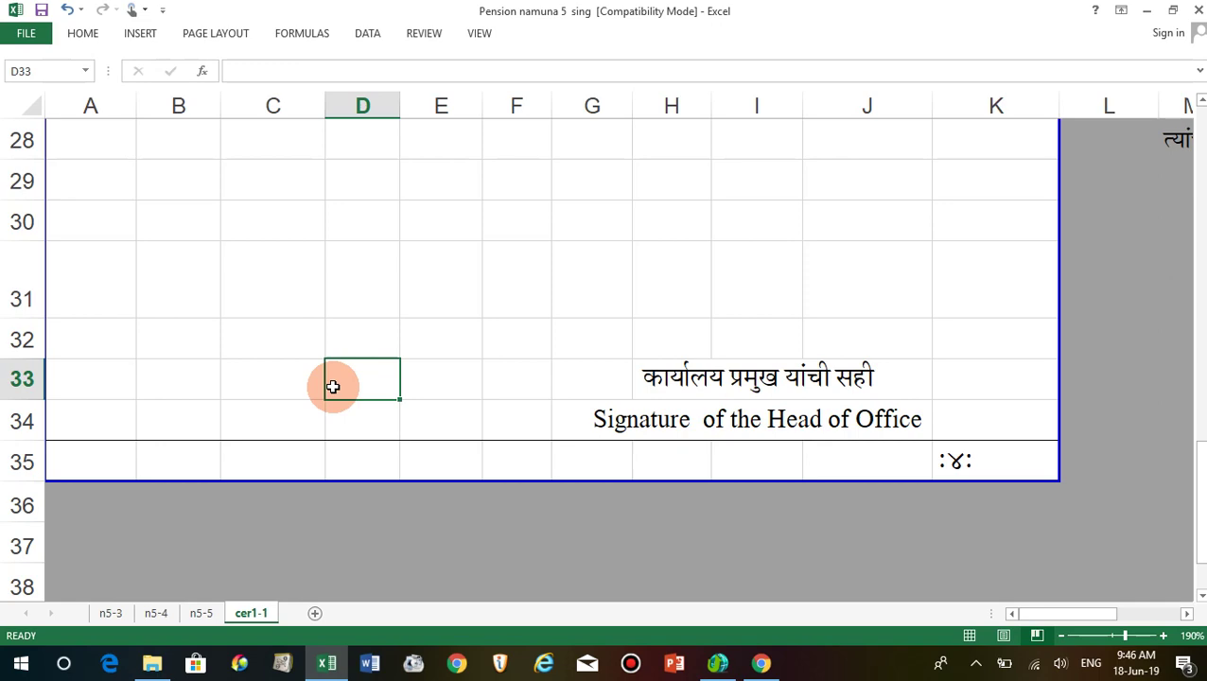
click(428, 344)
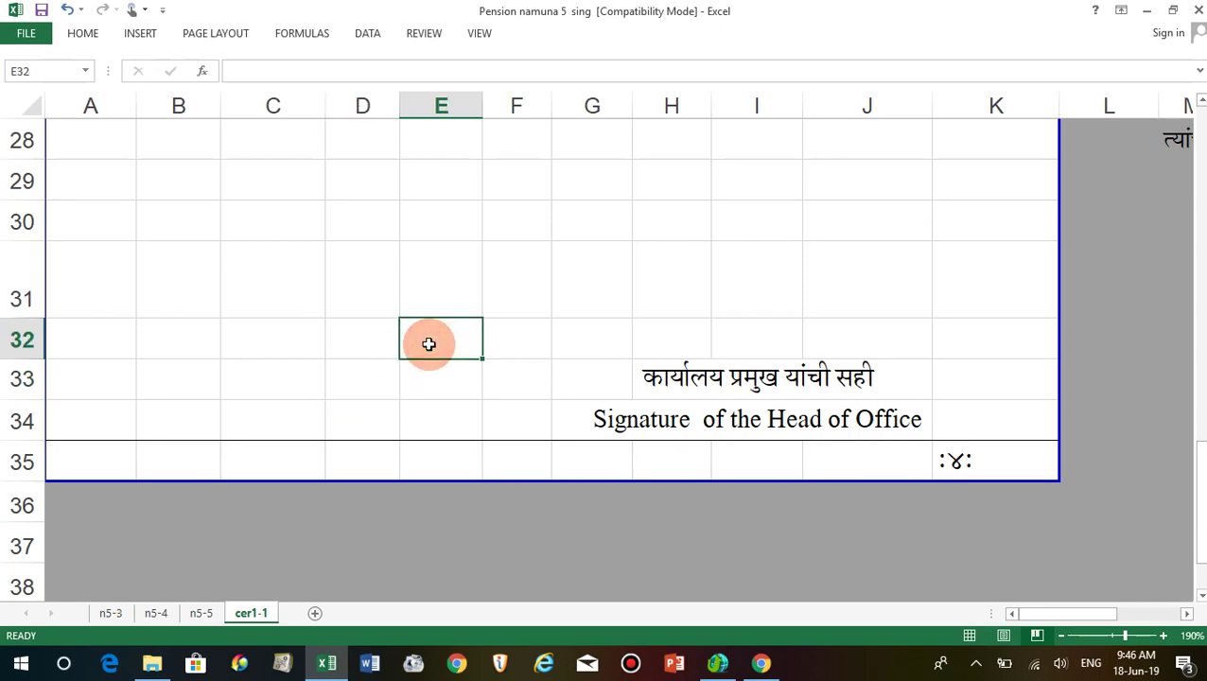
scroll(428, 345, up, 9)
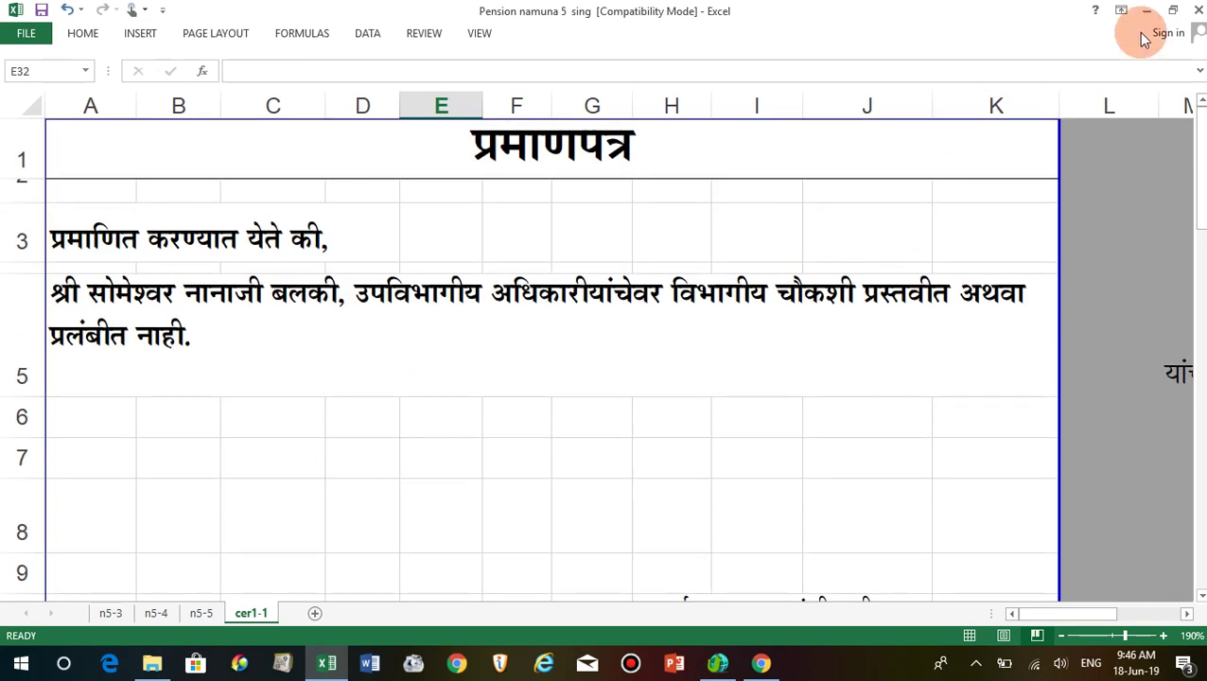
click(1196, 11)
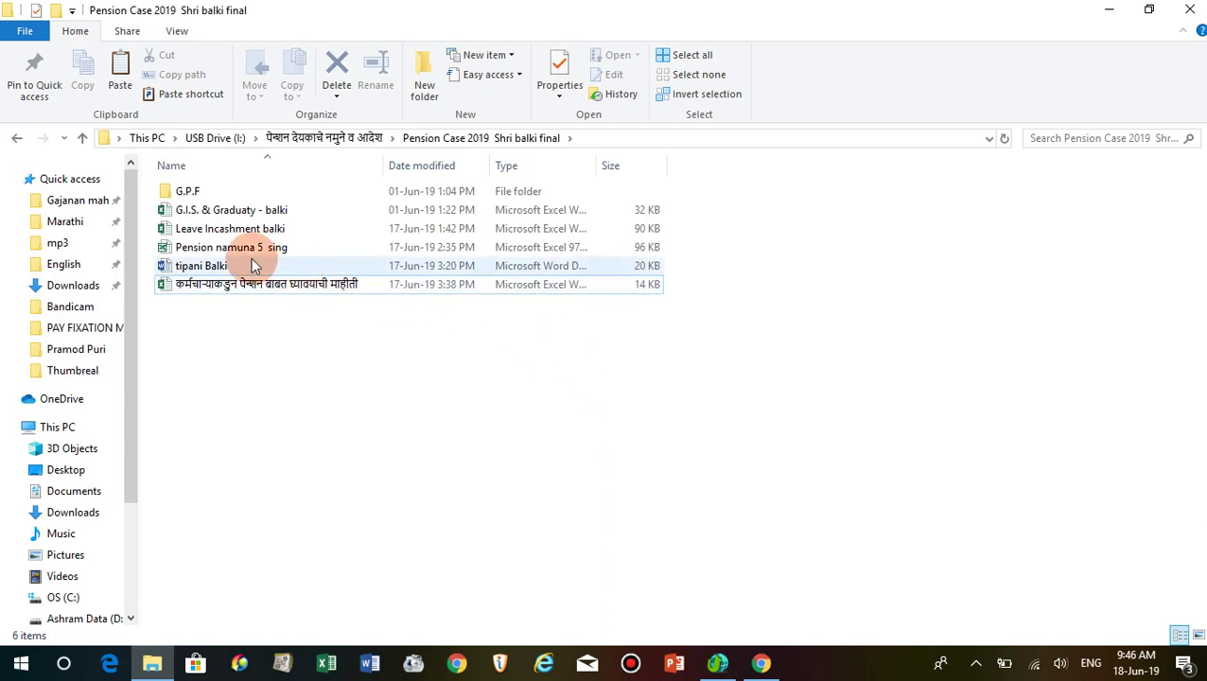
Go through the tipani note, Leave Incashment, G.I.S. & Graduaty workbooks and G.P.F folder, then return to Chrome.
click(213, 268)
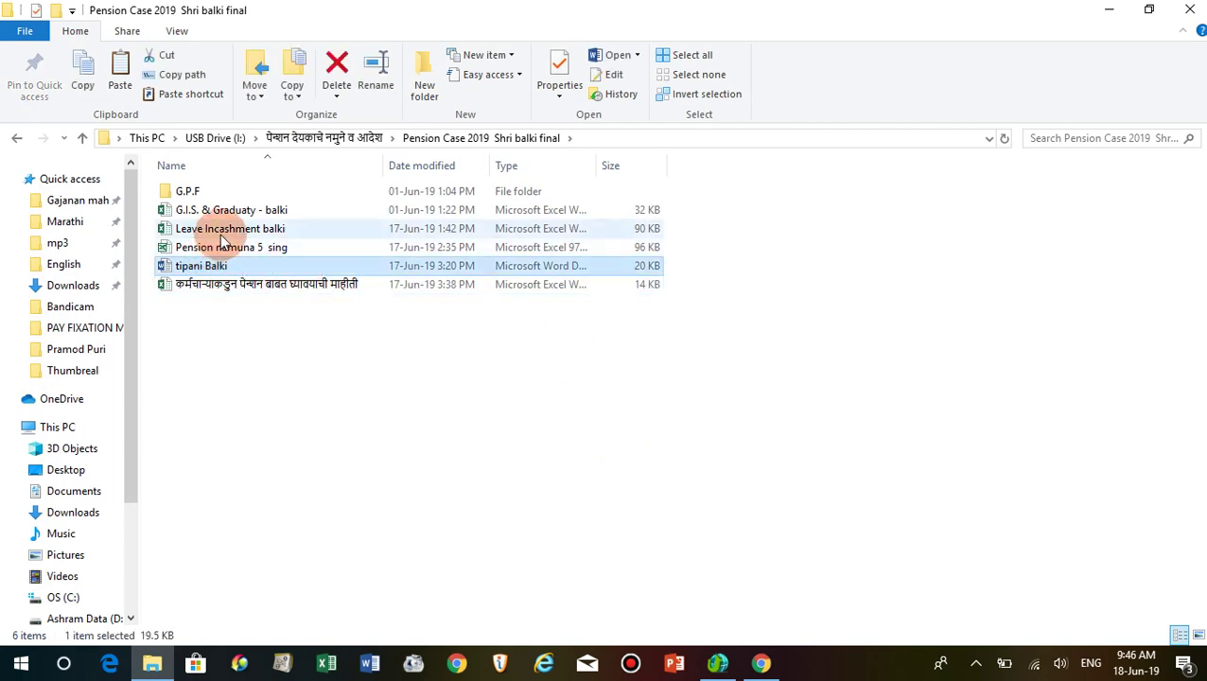
click(223, 236)
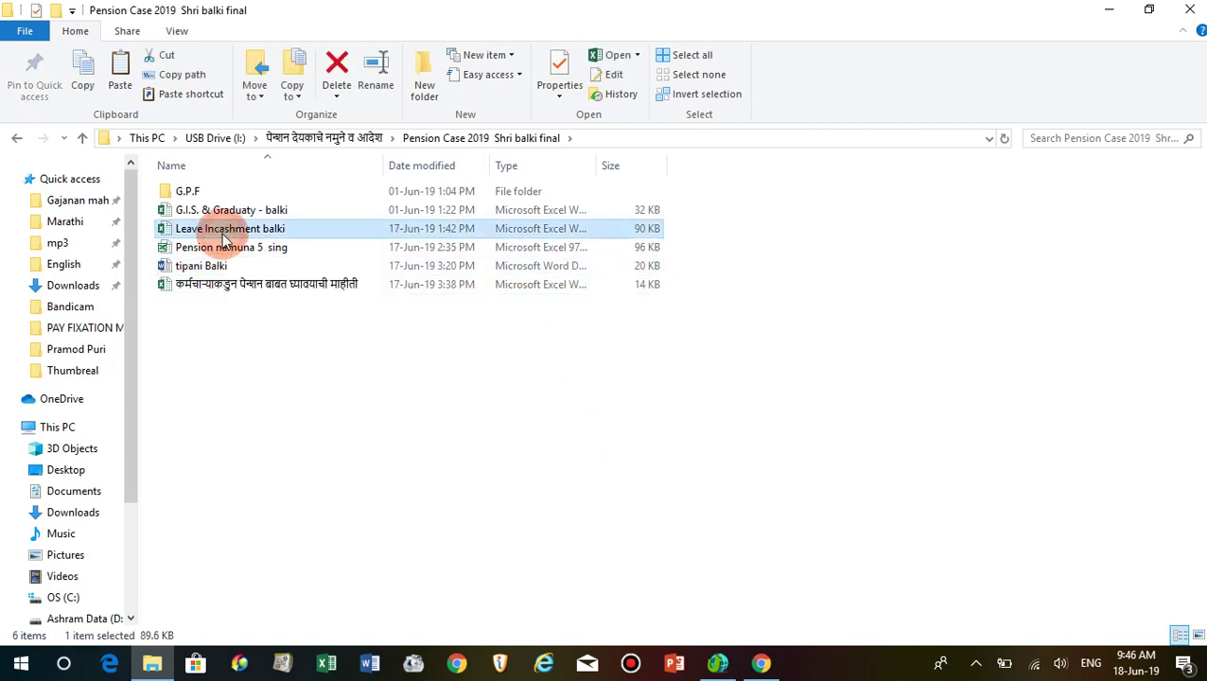
click(227, 208)
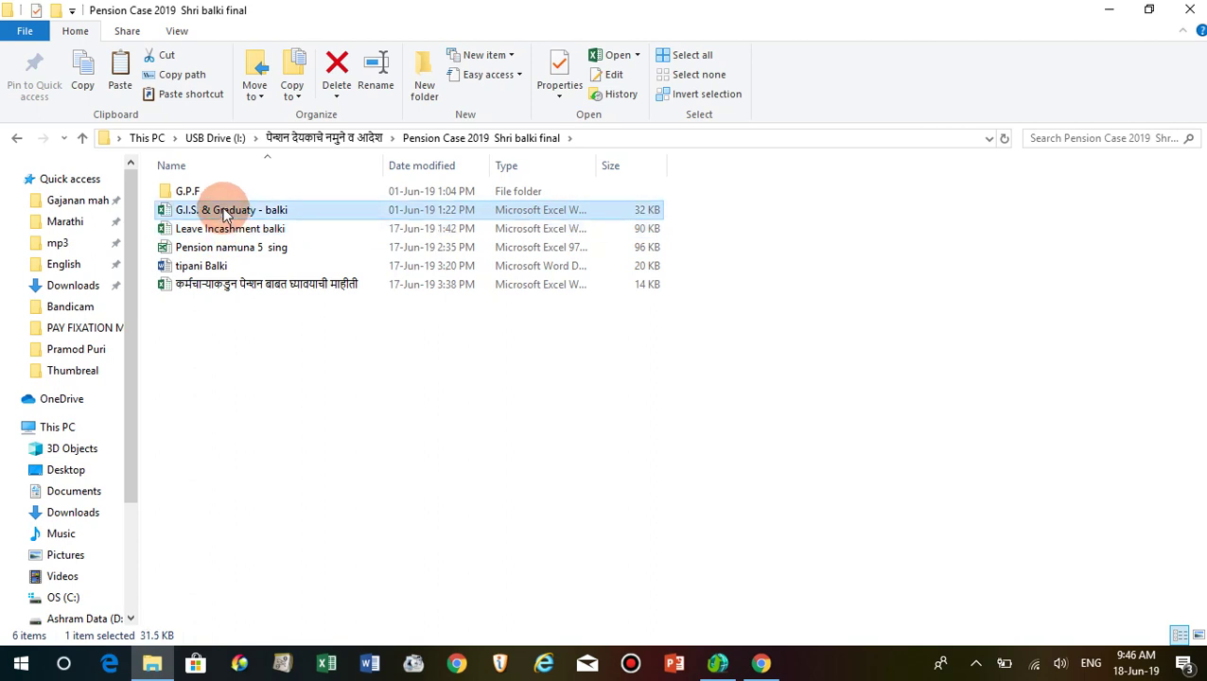
click(199, 193)
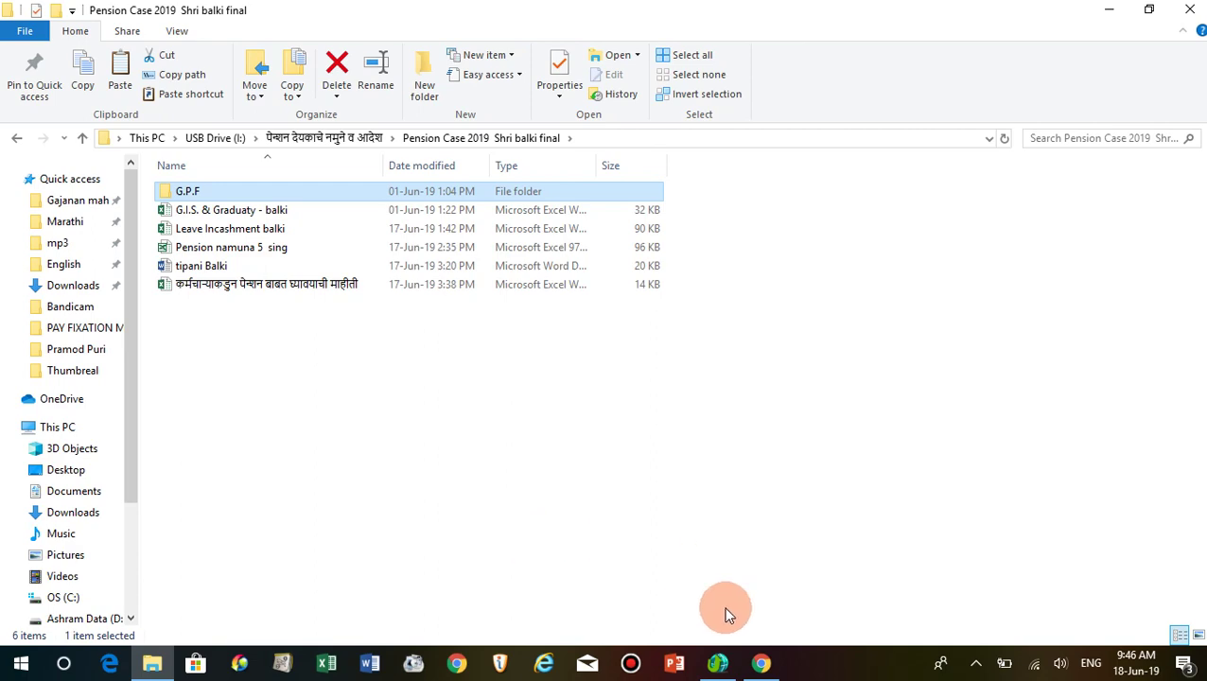
click(761, 663)
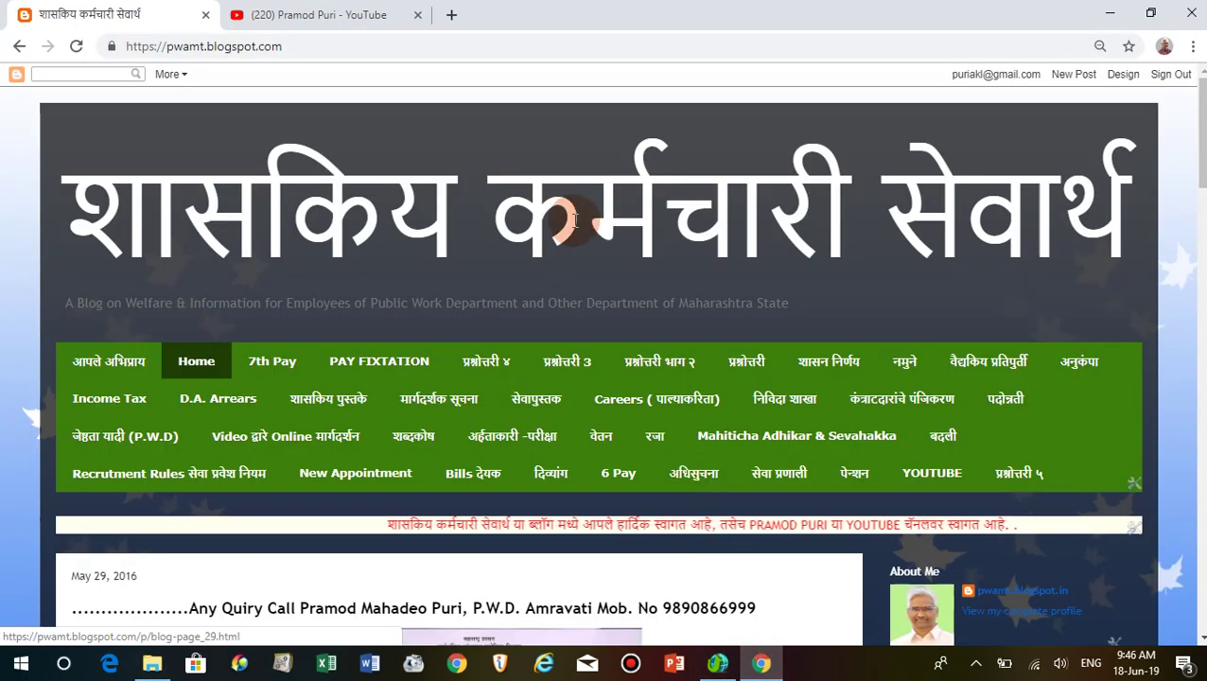
Browse the YouTube channel's Videos grid up and down, then return to the welfare blog tab.
click(372, 19)
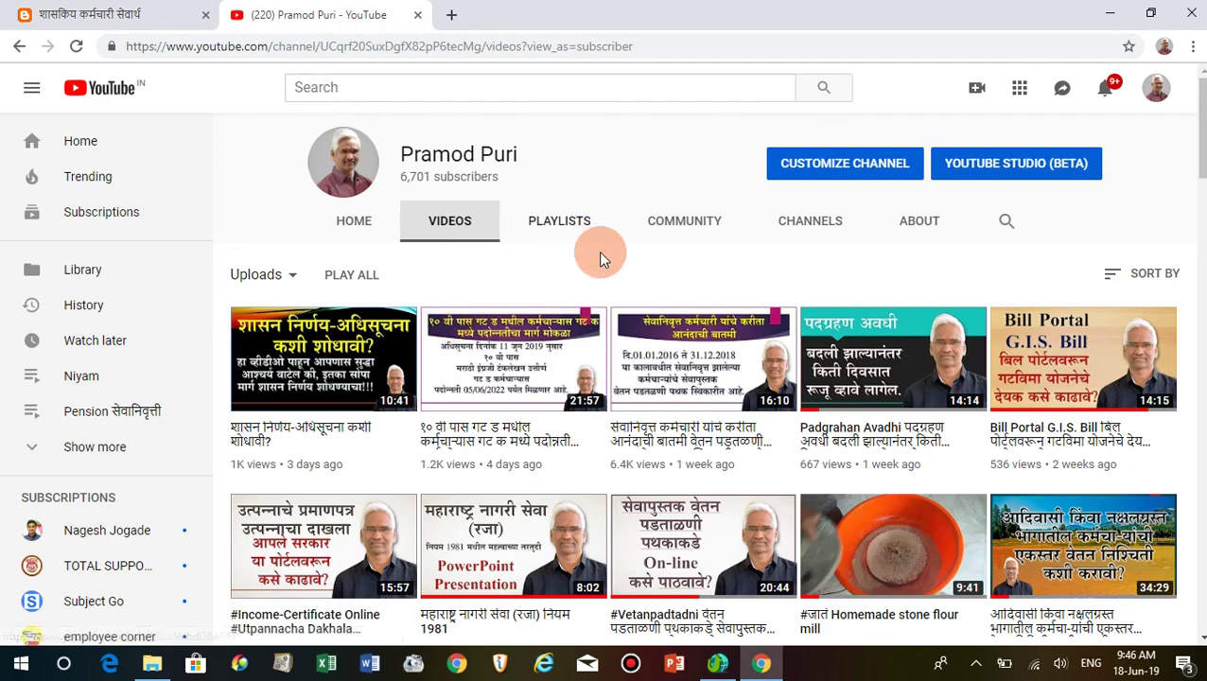
scroll(592, 359, down, 4)
scroll(592, 397, down, 4)
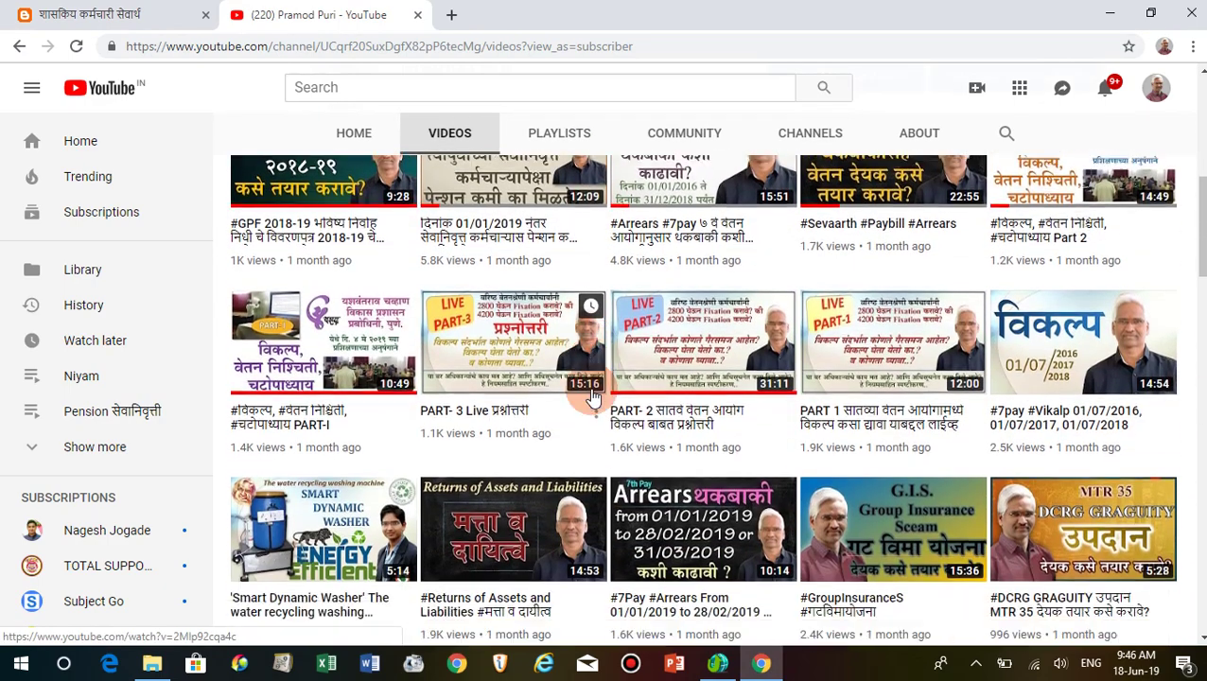
scroll(593, 395, up, 6)
scroll(593, 395, up, 2)
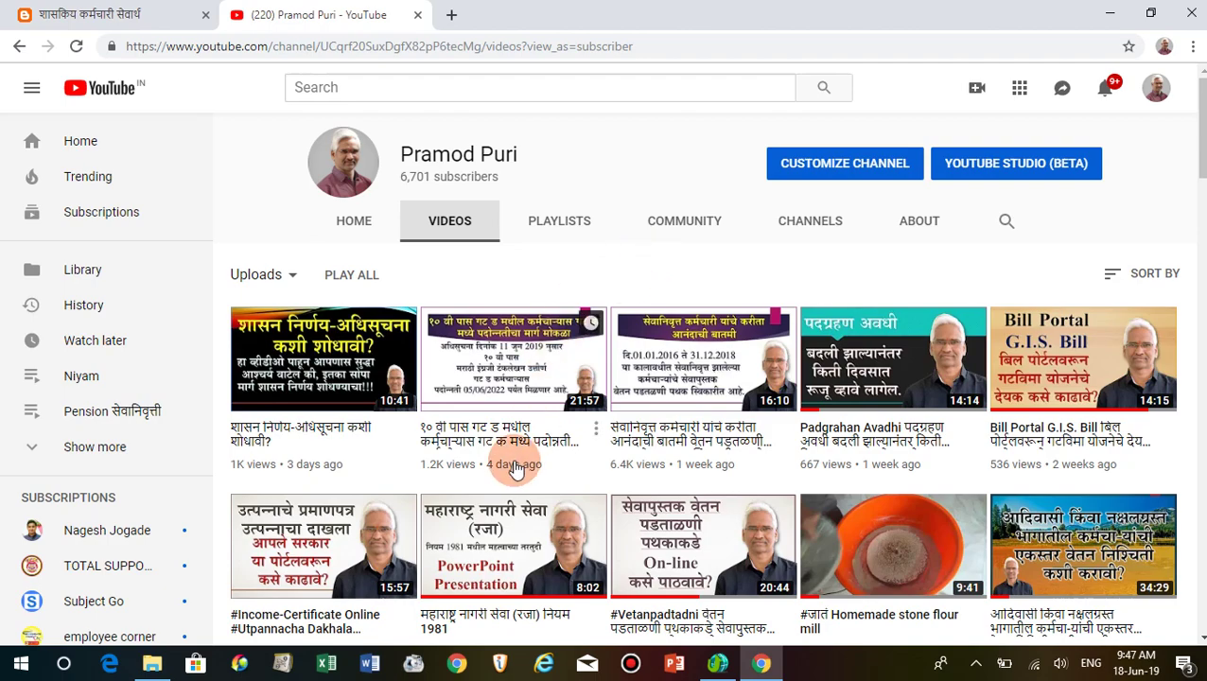
scroll(511, 468, down, 3)
scroll(510, 468, down, 7)
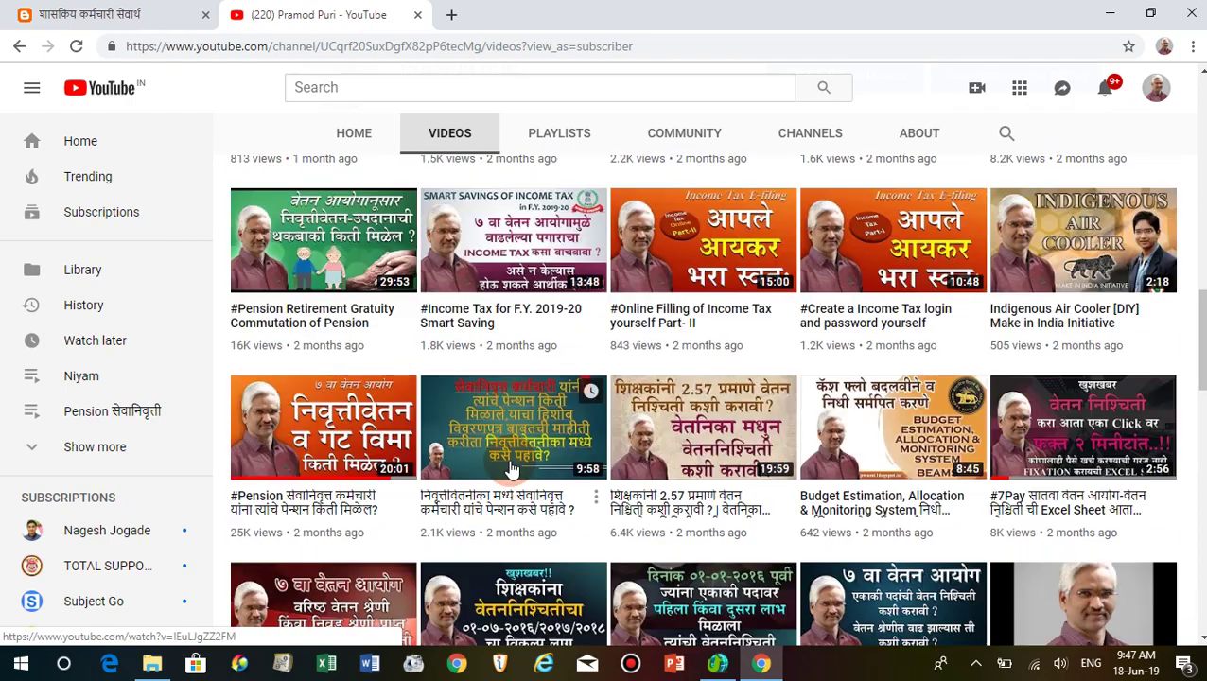
scroll(511, 468, up, 3)
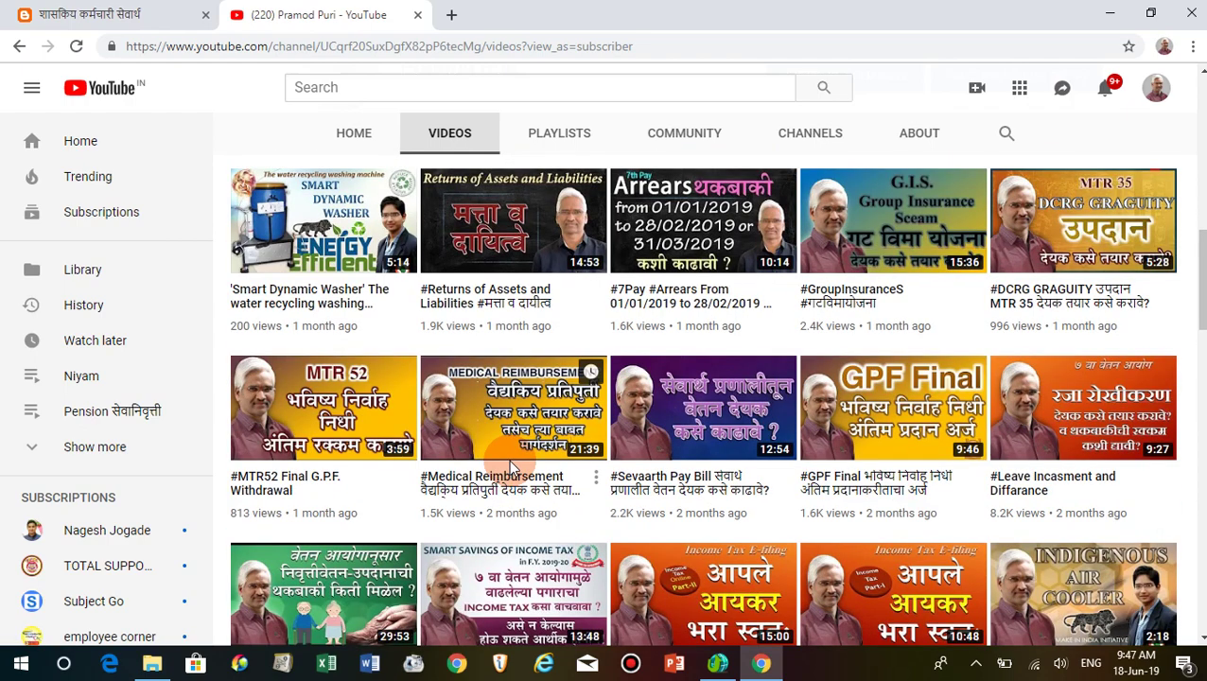
scroll(511, 468, up, 7)
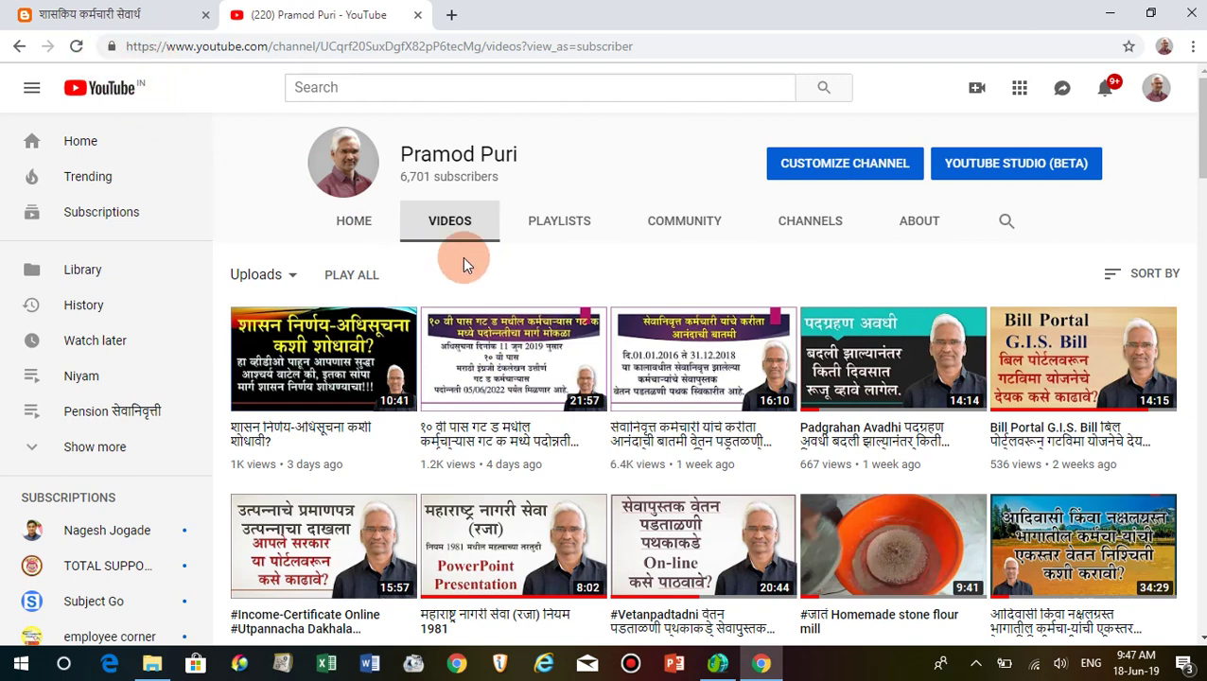
click(94, 14)
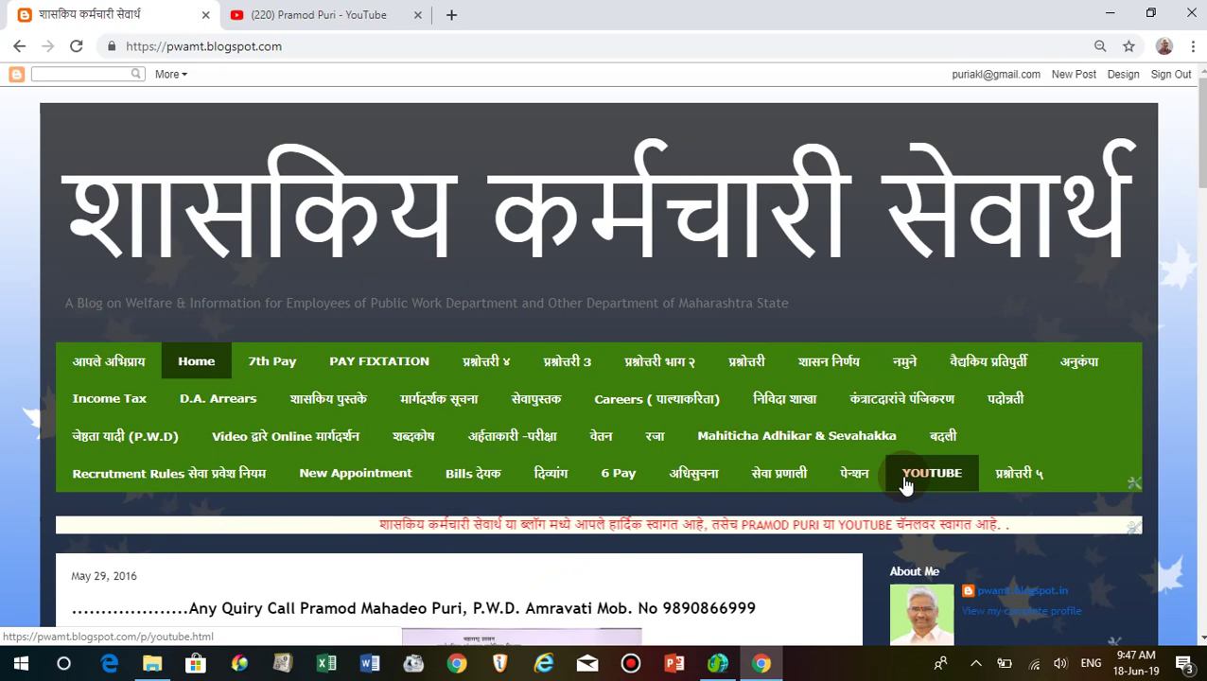
Scroll through the welfare blog, glance at the channel's videos tab, then return to the blog.
scroll(903, 484, down, 3)
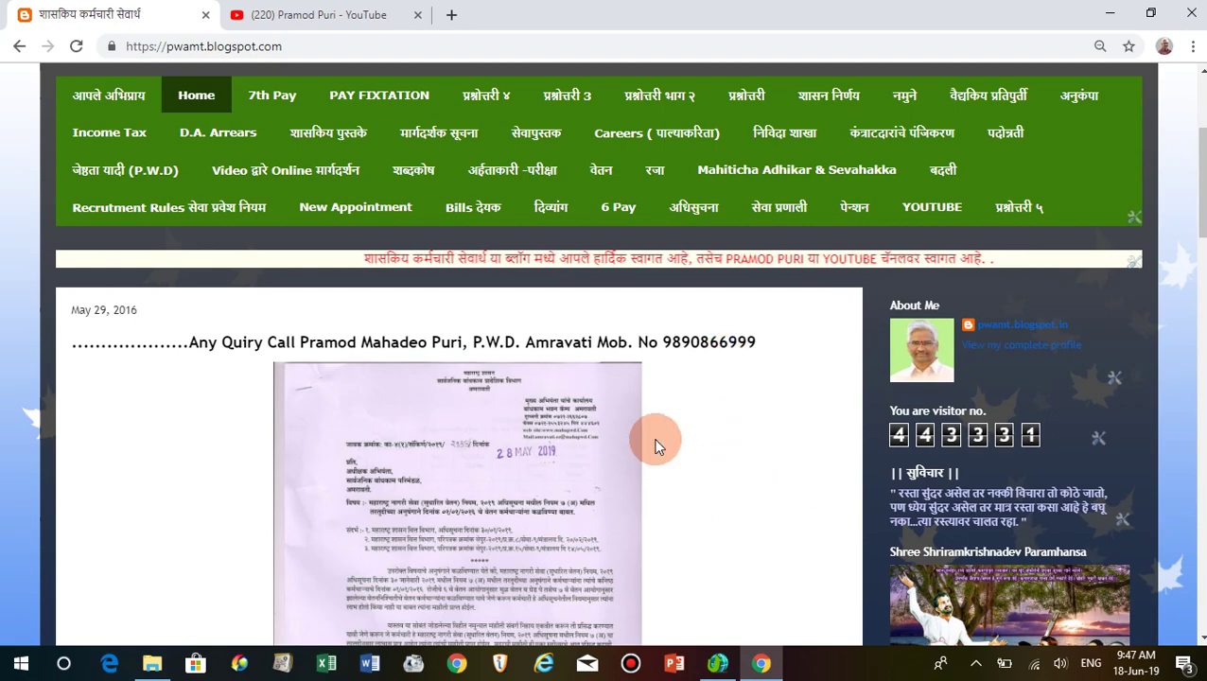
scroll(654, 445, down, 10)
scroll(656, 446, up, 8)
scroll(656, 445, up, 6)
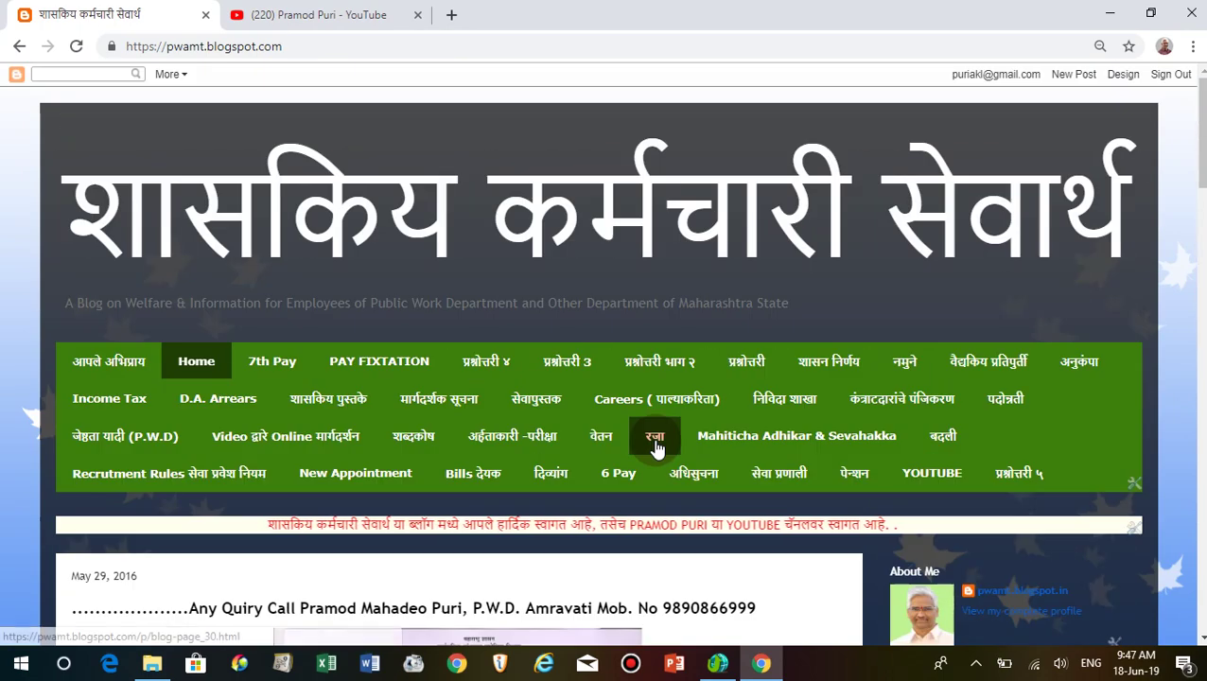
click(338, 16)
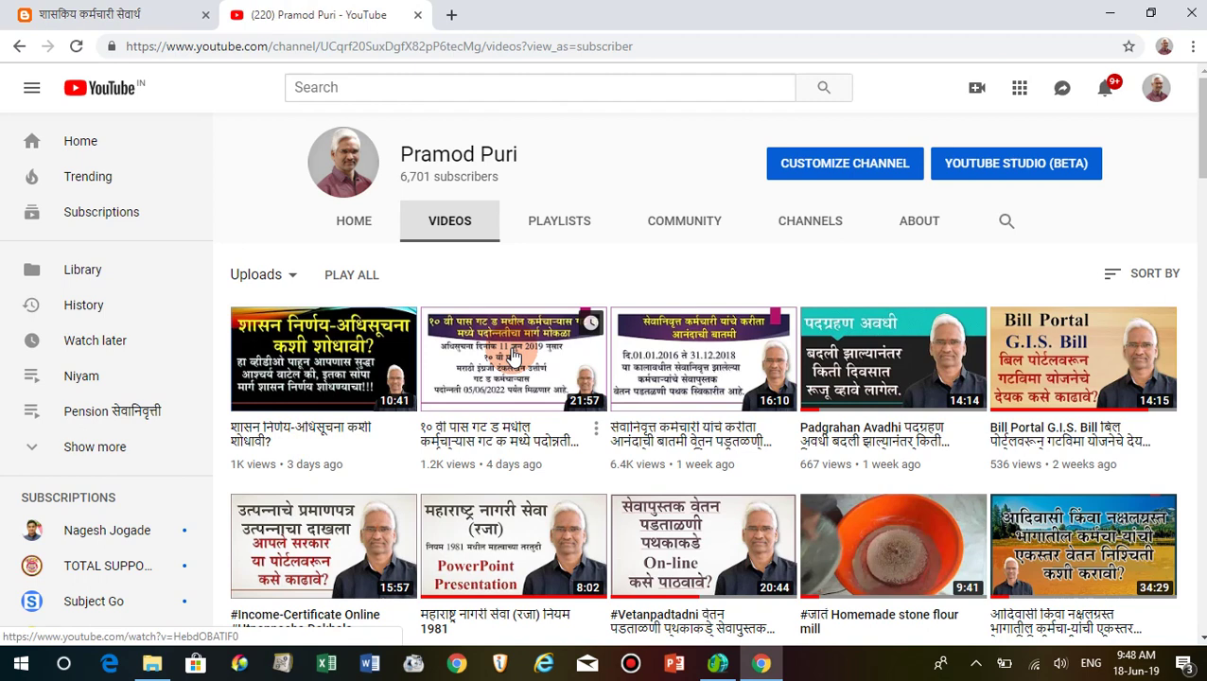
click(125, 13)
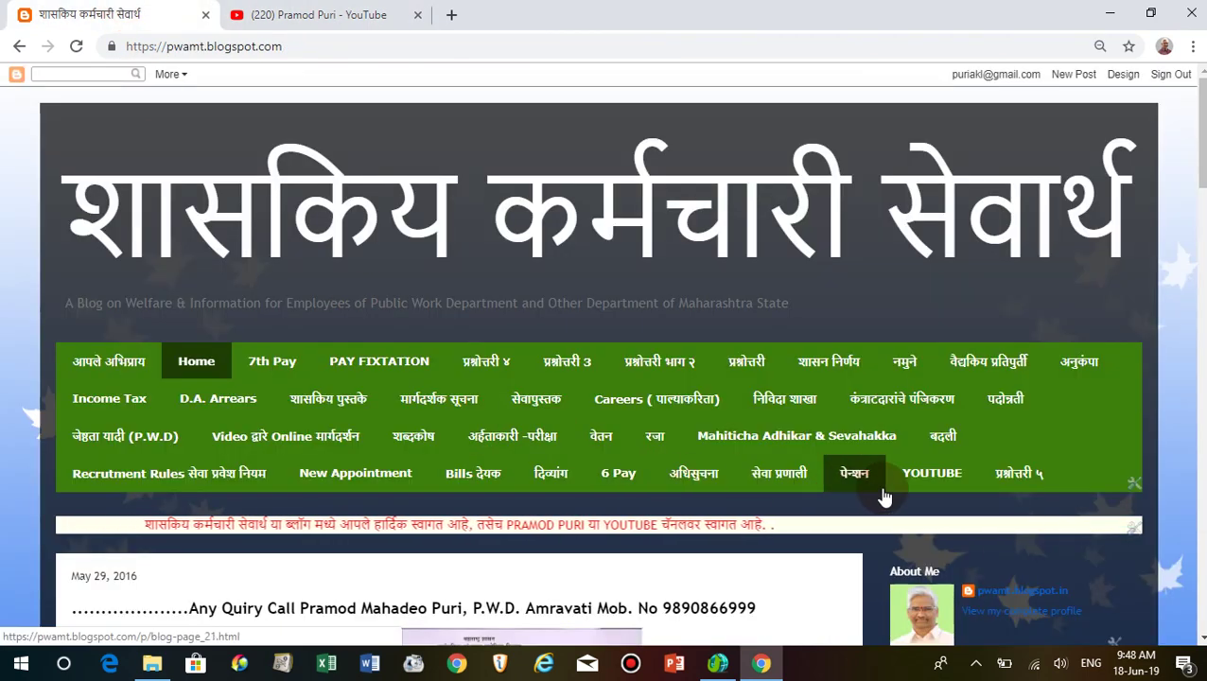
Open the blog's YOUTUBE page from the green menu bar.
scroll(936, 482, down, 5)
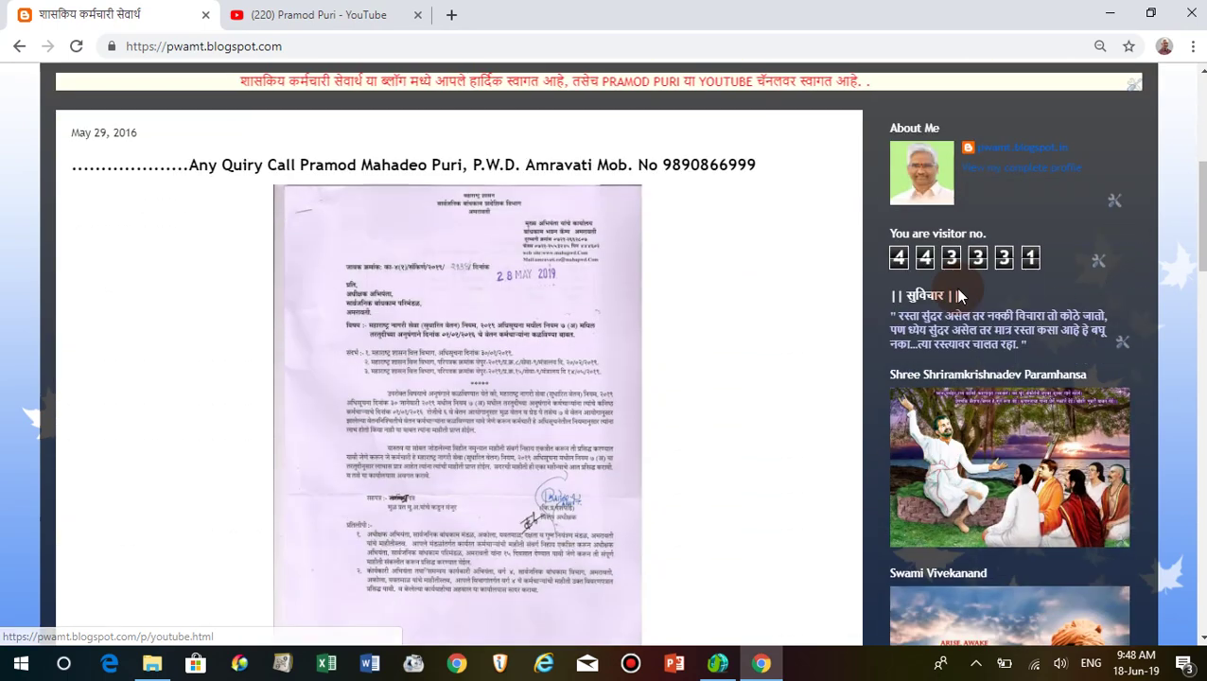
scroll(946, 321, up, 5)
click(934, 484)
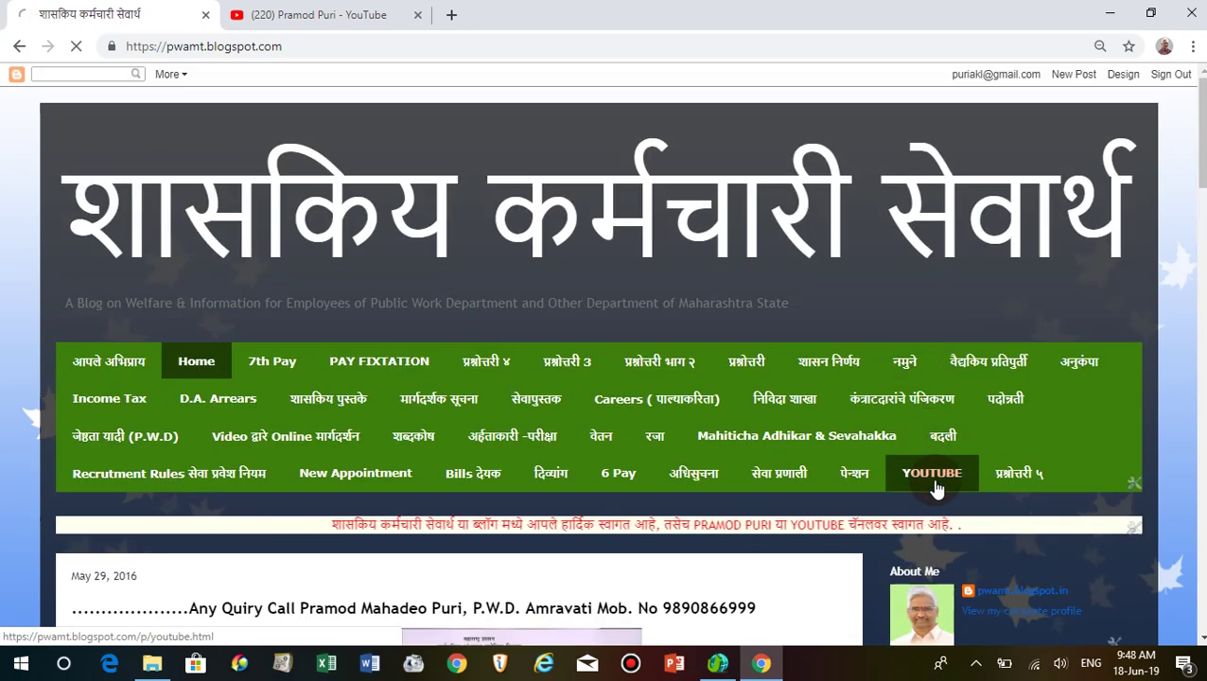